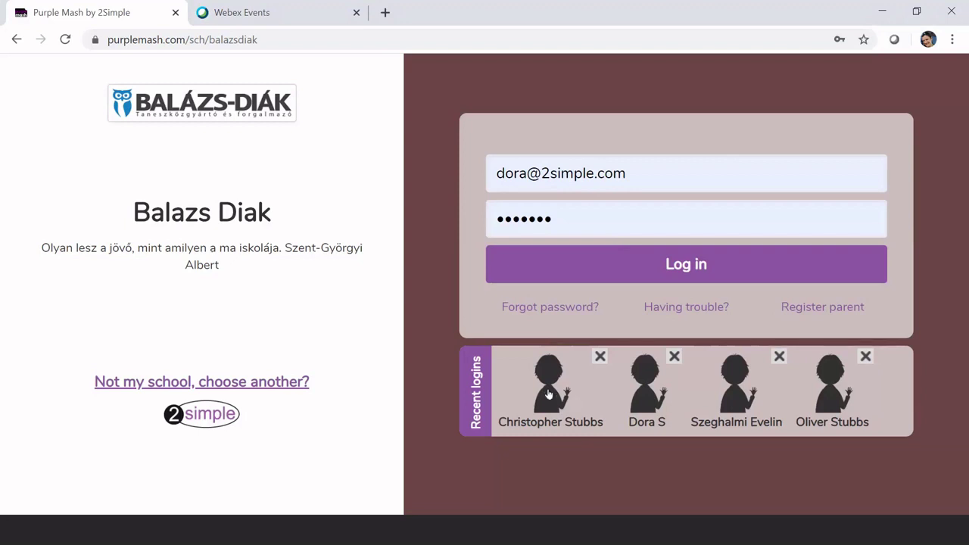
Log in to the Balazs Diak school site with the teacher account saved under recent logins
left_click(549, 394)
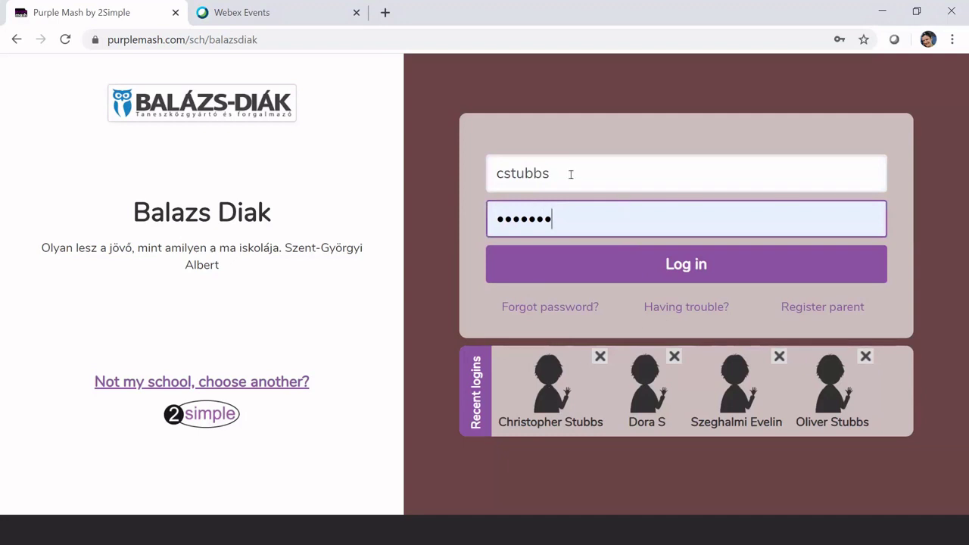
left_click(664, 396)
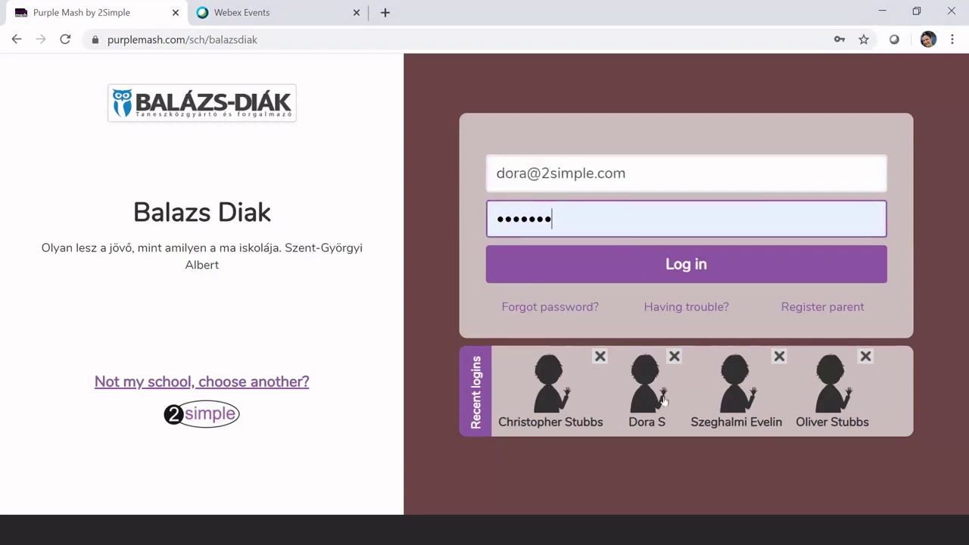
left_click(684, 264)
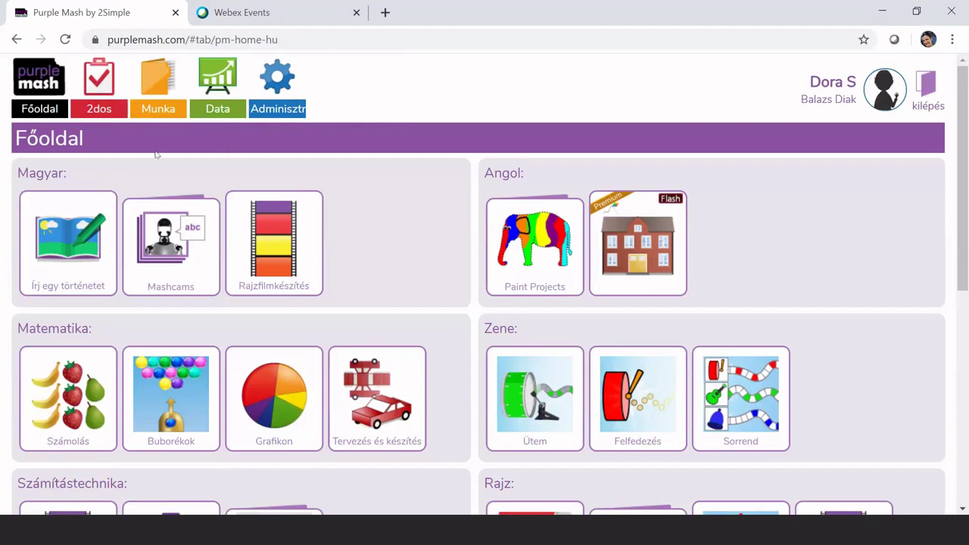
Look through the home page's subject sections, from Magyar and Angol down to Súgó videók and kvíz
mouse_move(494, 246)
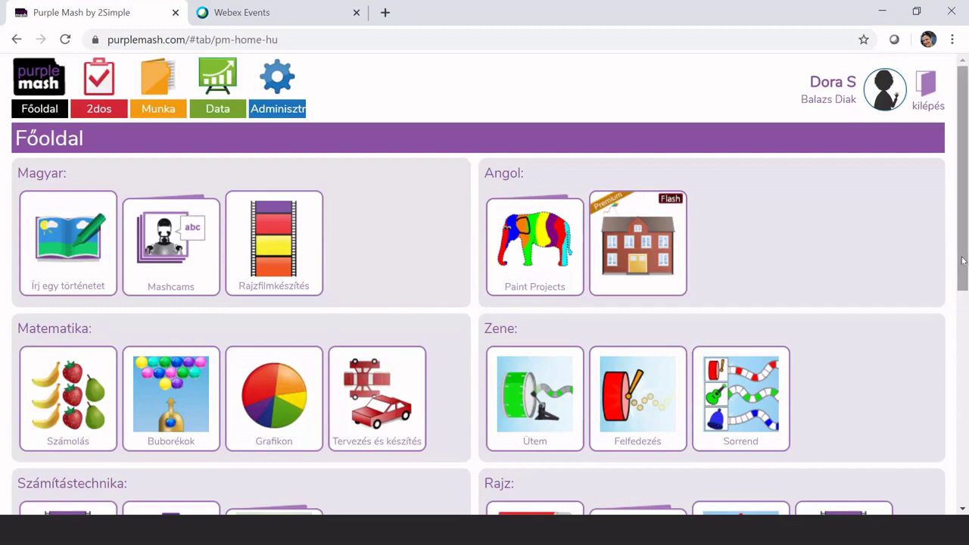
left_click_drag(963, 260, 968, 227)
mouse_move(110, 297)
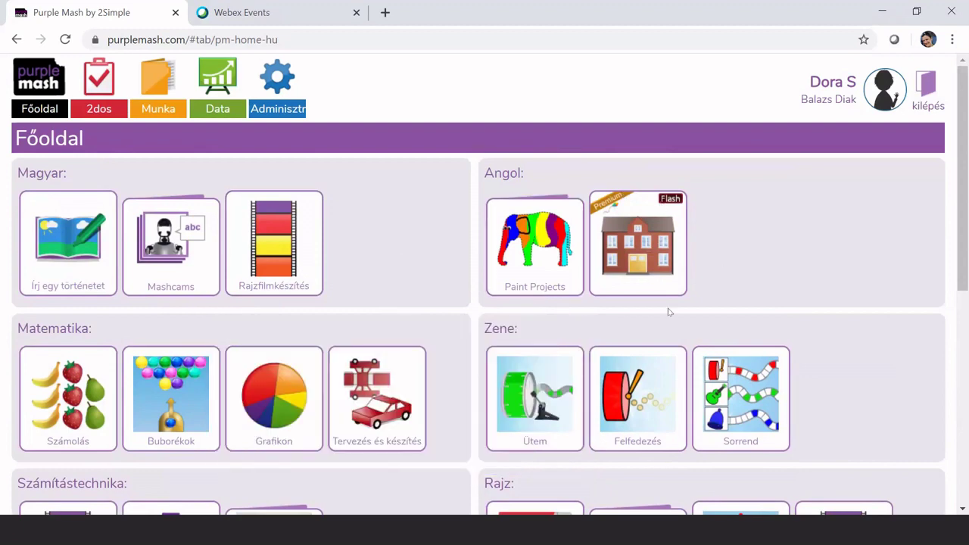
mouse_move(242, 348)
scroll(243, 348, "down", 1)
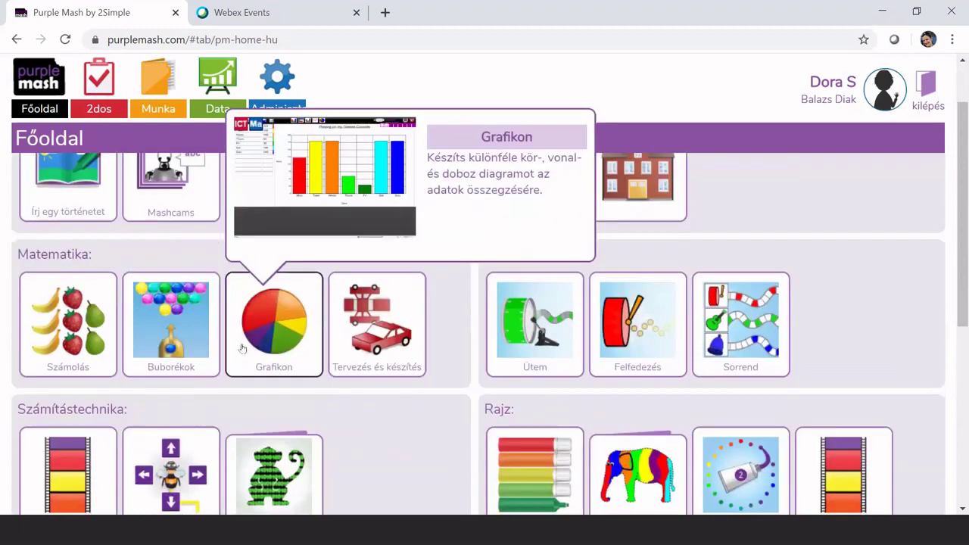
left_click_drag(416, 424, 437, 412)
left_click(438, 413)
left_click_drag(968, 208, 968, 284)
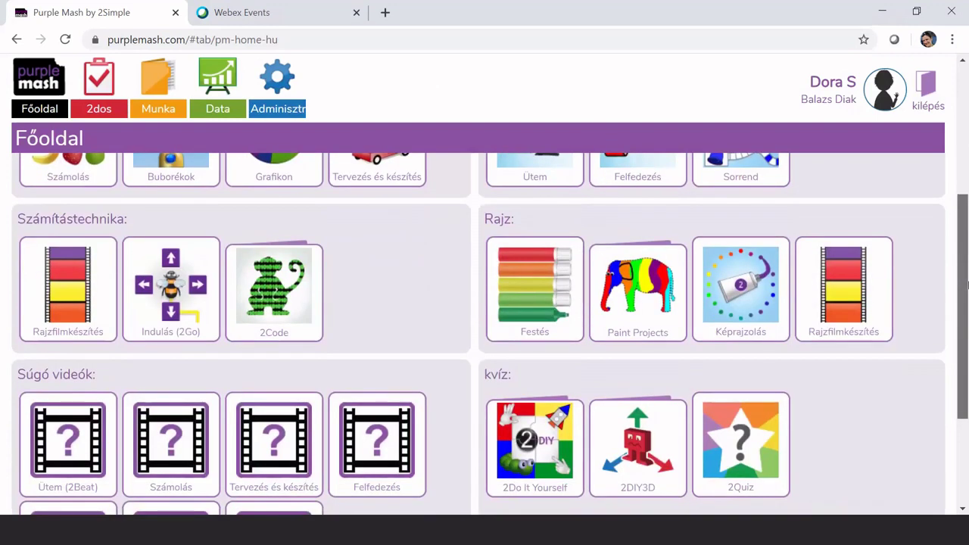
scroll(646, 415, "down", 2)
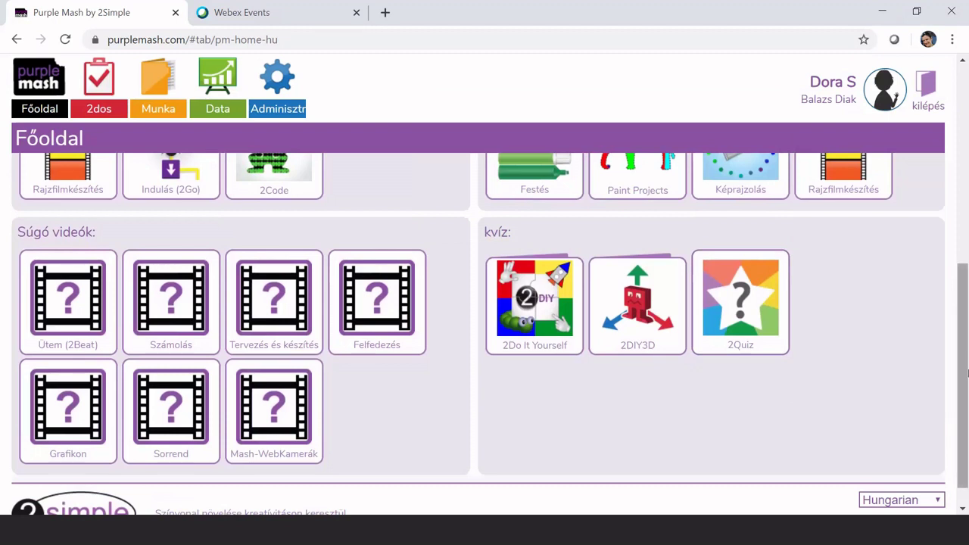
scroll(950, 383, "down", 1)
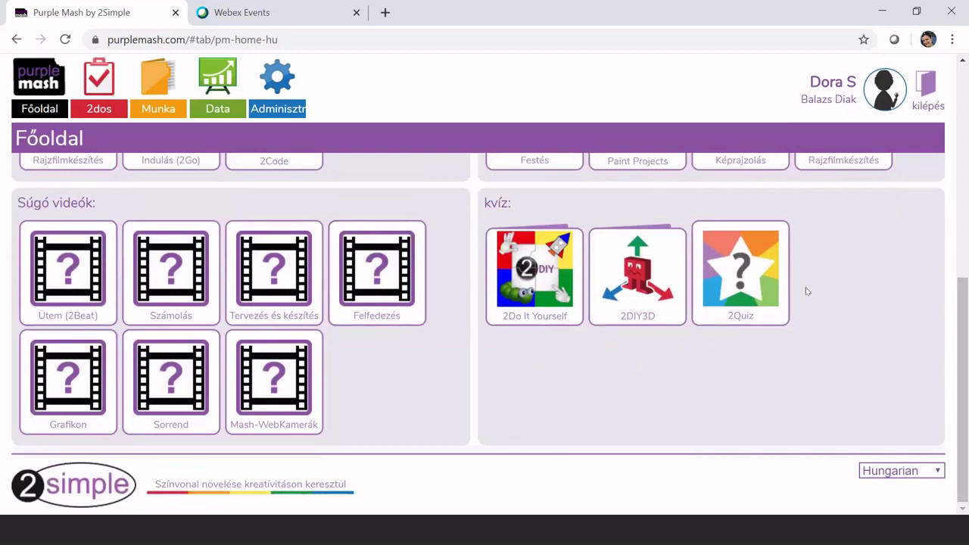
left_click_drag(963, 321, 967, 91)
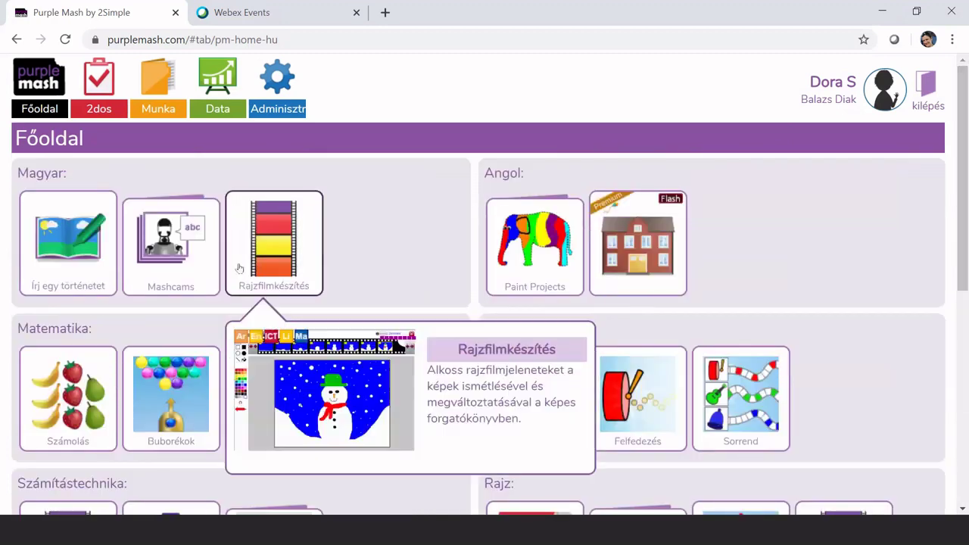
Review the Súgó videók help videos on the home page and return to the subject sections
left_click_drag(967, 248, 908, 203)
mouse_move(530, 356)
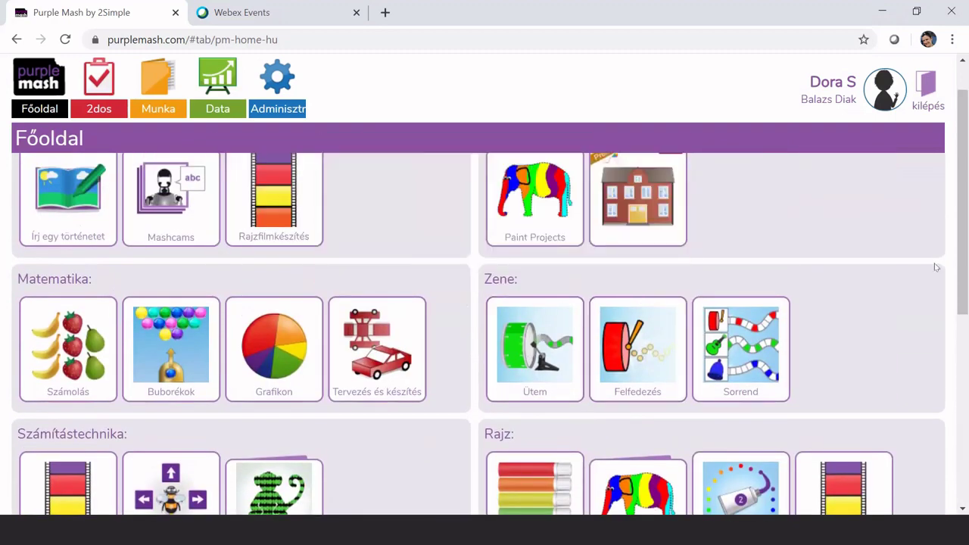
left_click_drag(965, 260, 967, 450)
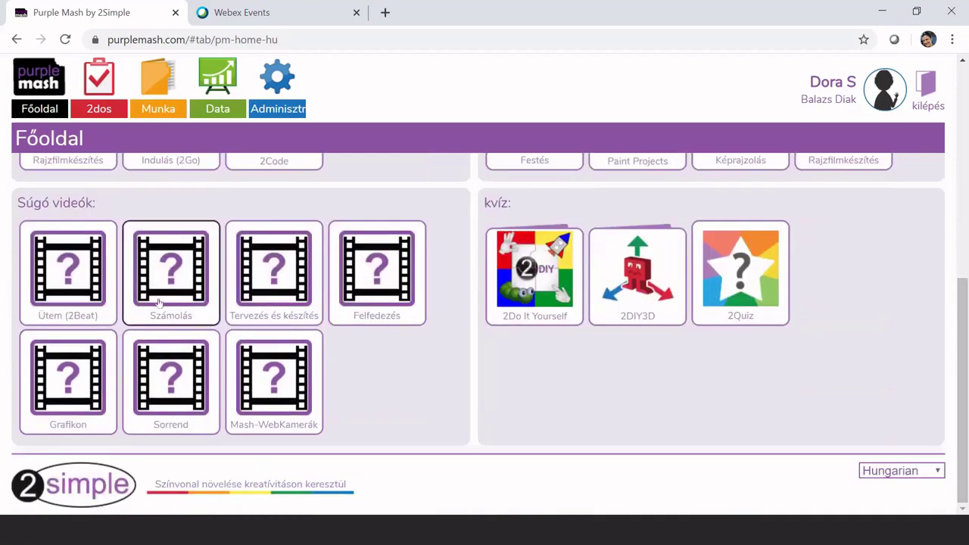
mouse_move(314, 305)
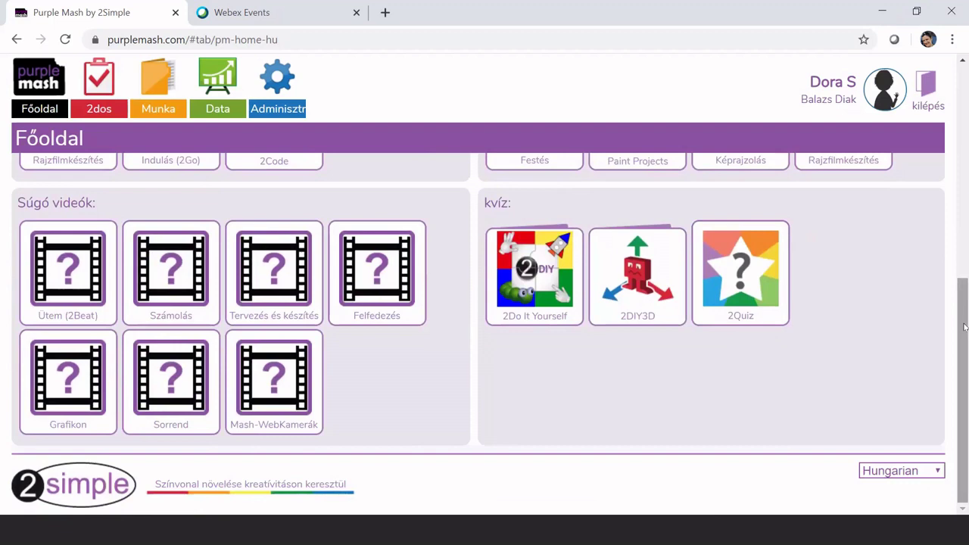
left_click_drag(965, 327, 965, 89)
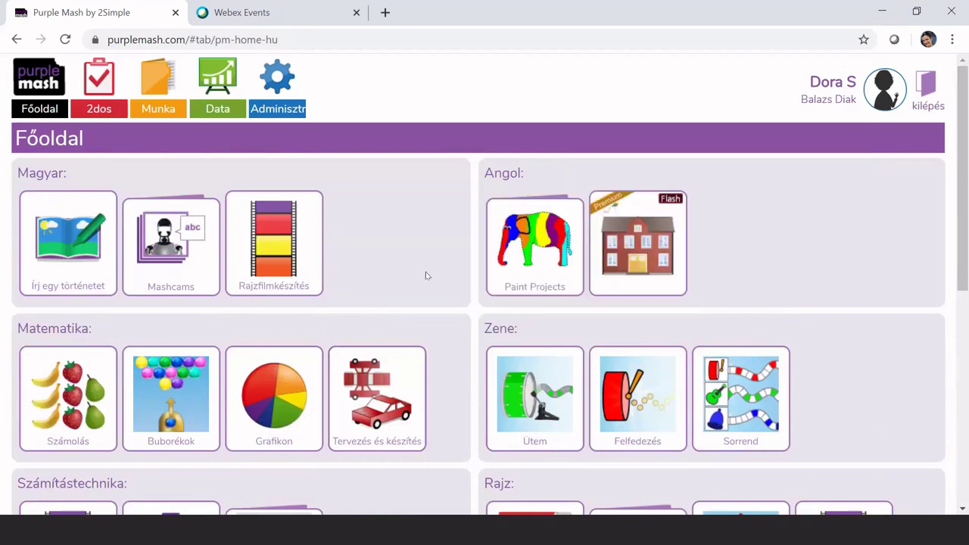
left_click_drag(963, 191, 963, 203)
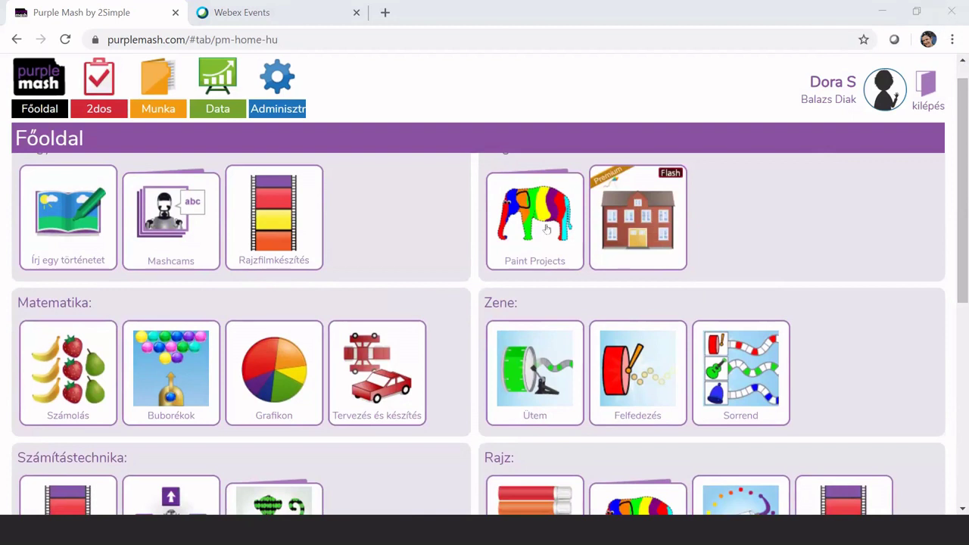
left_click(964, 203)
mouse_move(964, 203)
left_mouse_down()
mouse_move(964, 213)
mouse_move(964, 190)
left_mouse_up()
Launch the Írj egy történetet app and create a new Az én történetem story
mouse_move(193, 211)
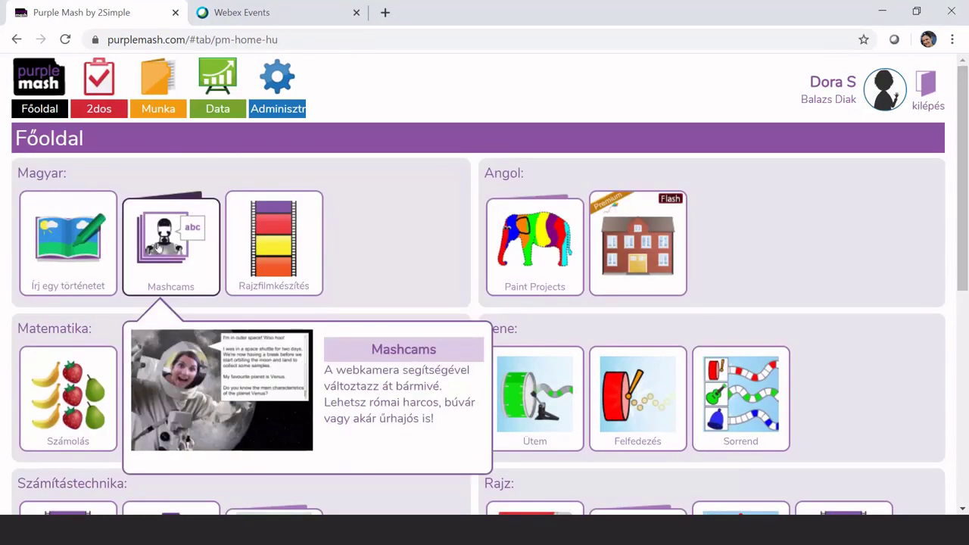
mouse_move(30, 286)
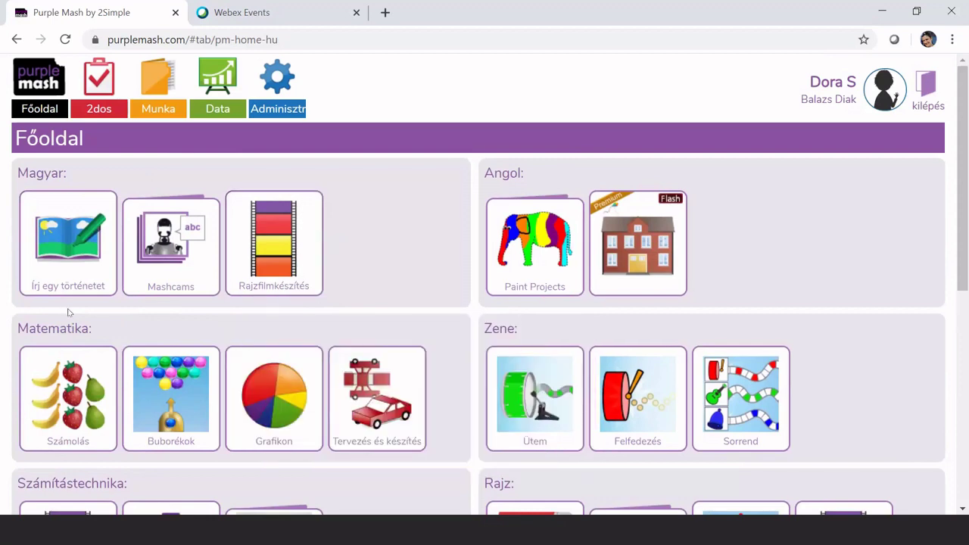
mouse_move(51, 261)
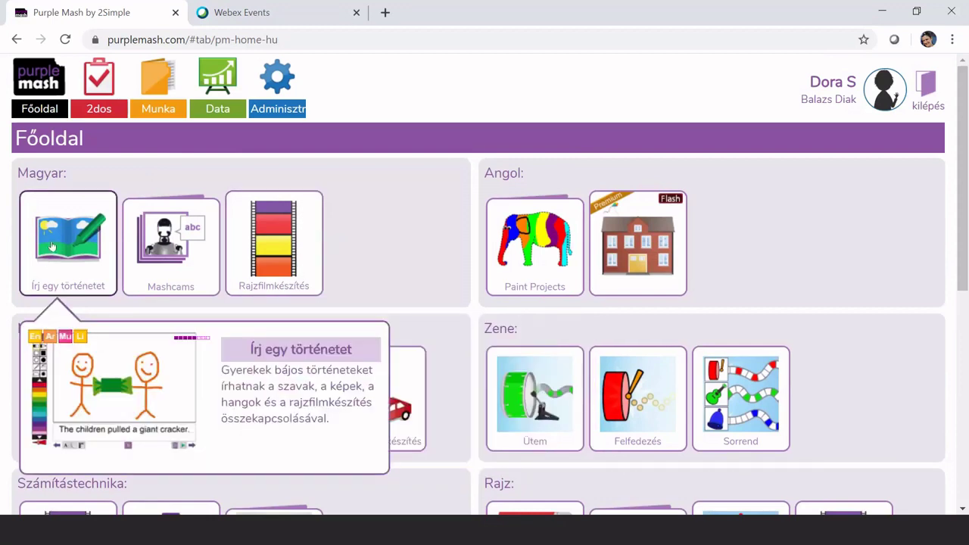
left_click(53, 247)
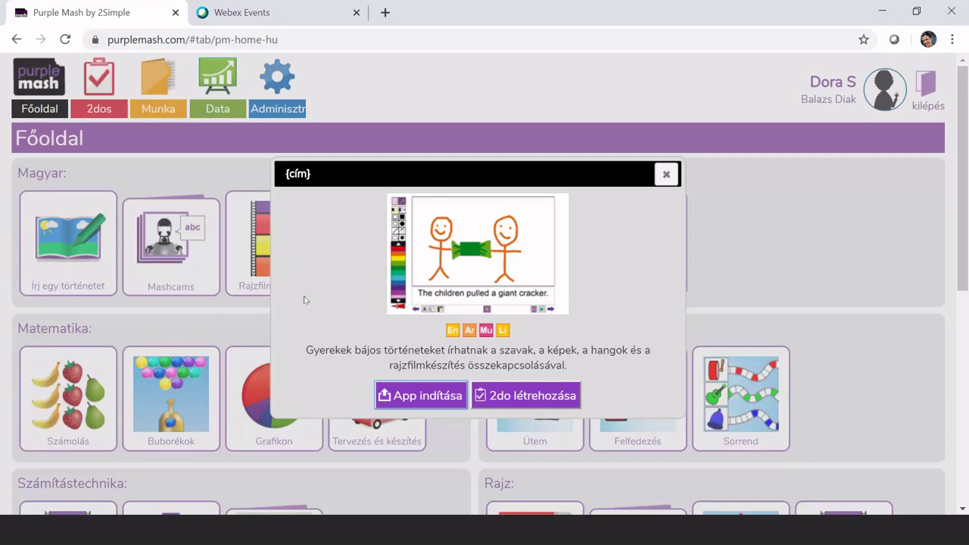
left_click(406, 396)
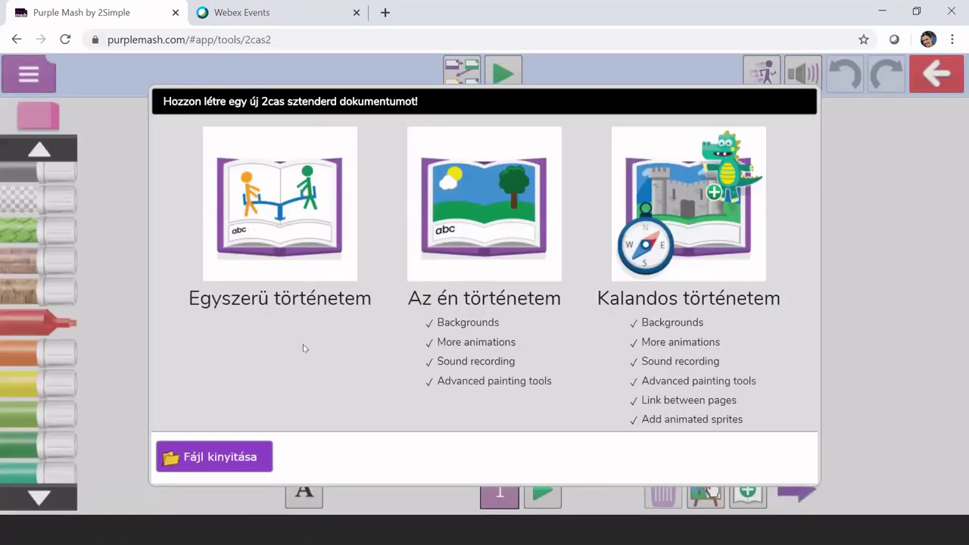
left_click(487, 219)
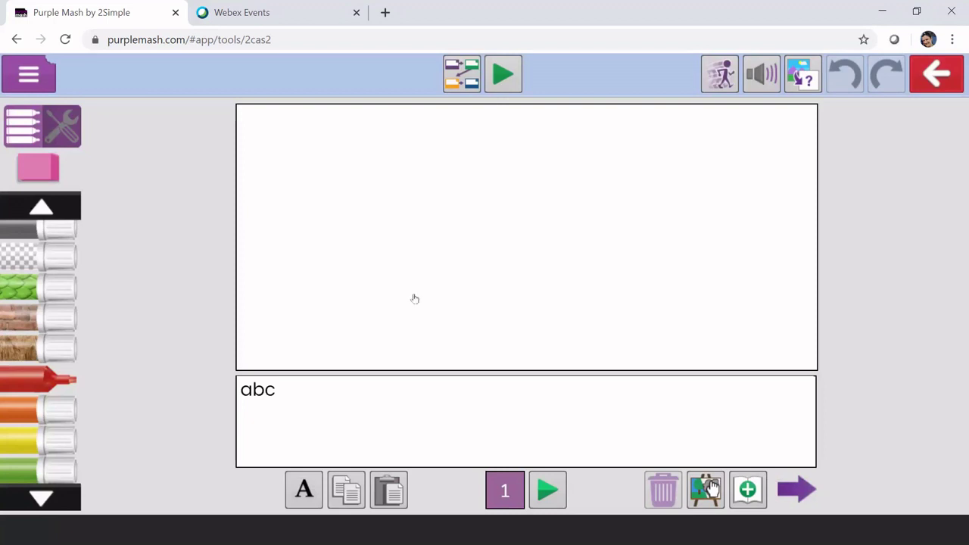
Draw a red wavy line on page 1 and give it the rocking side-to-side animation
mouse_move(431, 269)
left_mouse_down()
mouse_move(543, 255)
mouse_move(610, 177)
left_mouse_up()
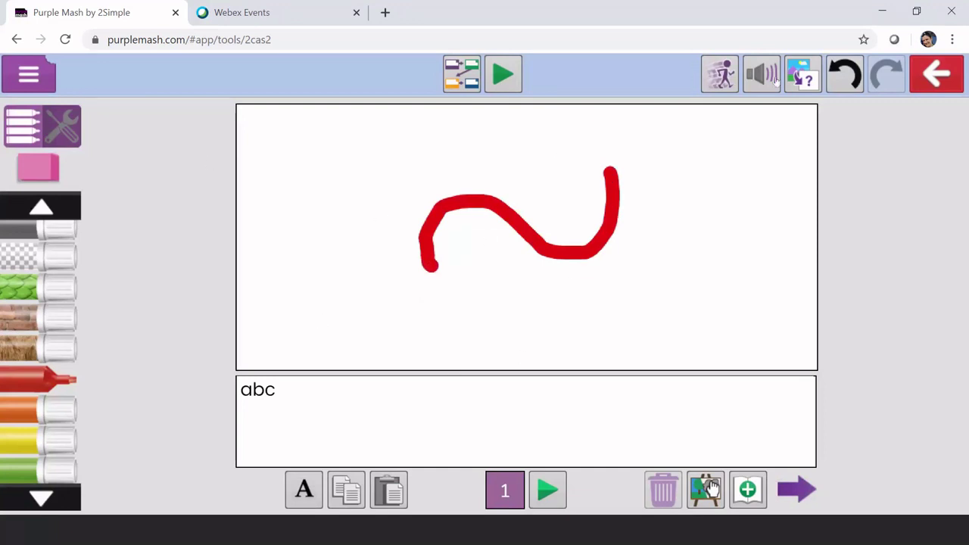
left_click(722, 73)
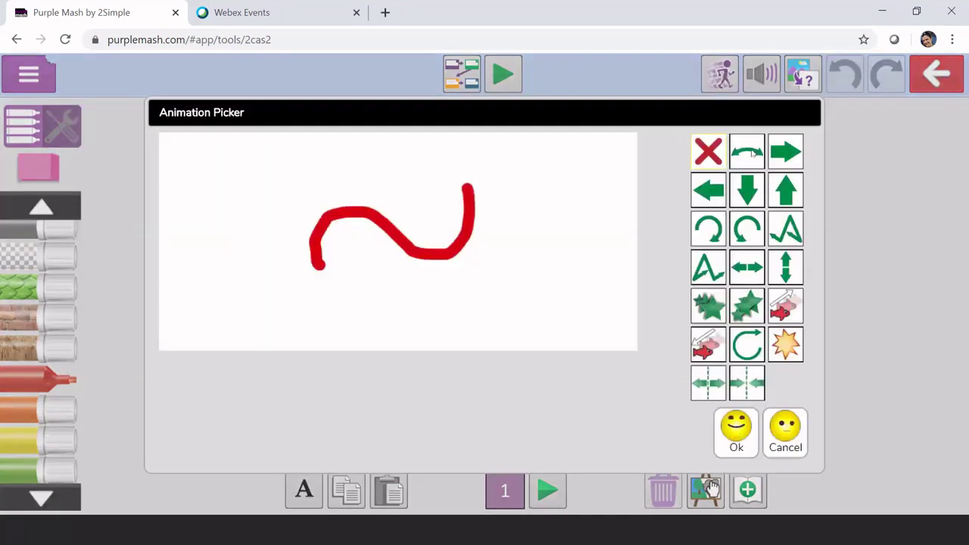
left_click(748, 151)
left_click(736, 427)
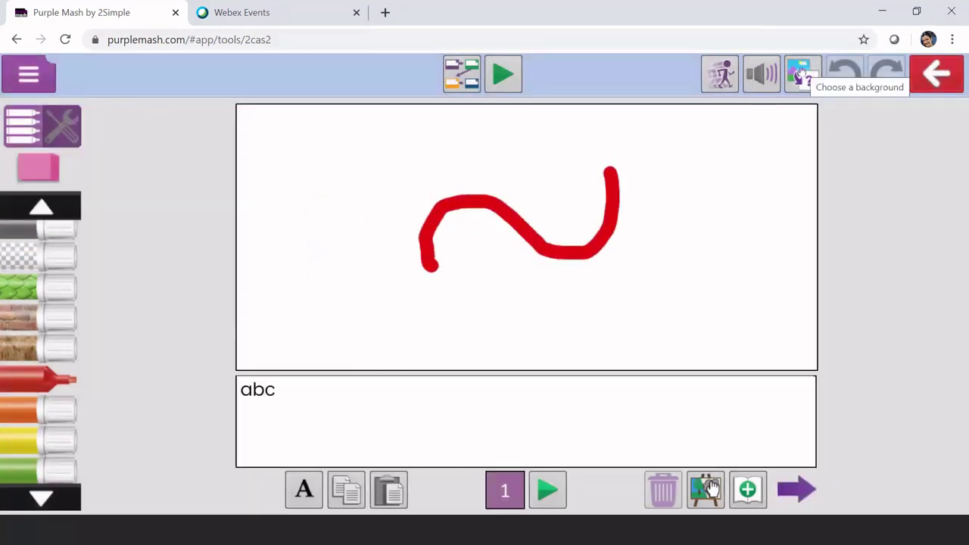
Browse the ready-made background scenes for page 1 and leave without choosing one
left_click(802, 72)
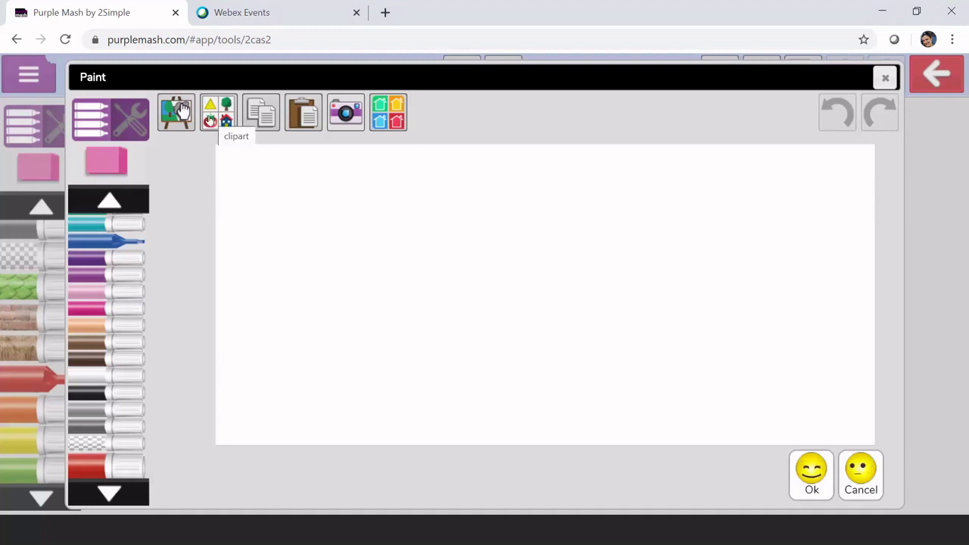
left_click(181, 111)
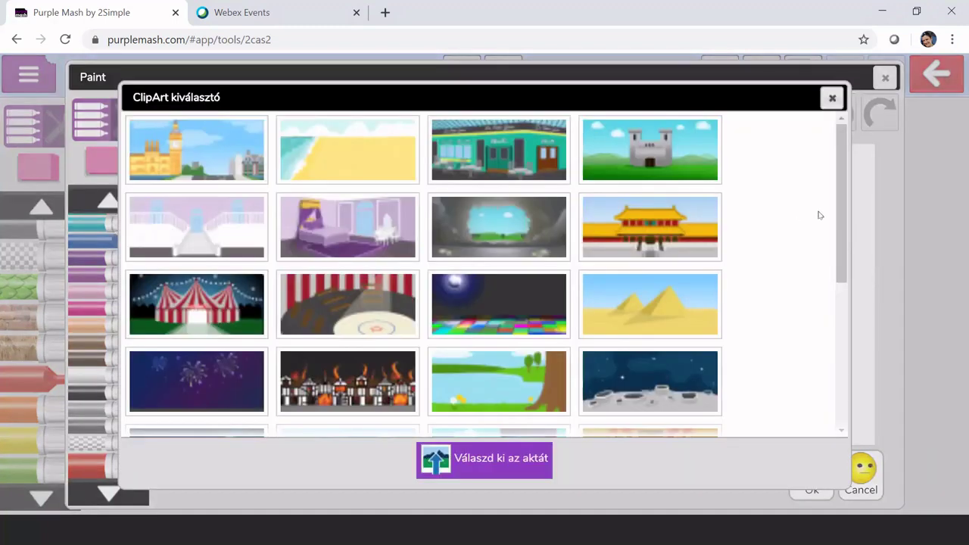
left_click_drag(841, 242, 812, 186)
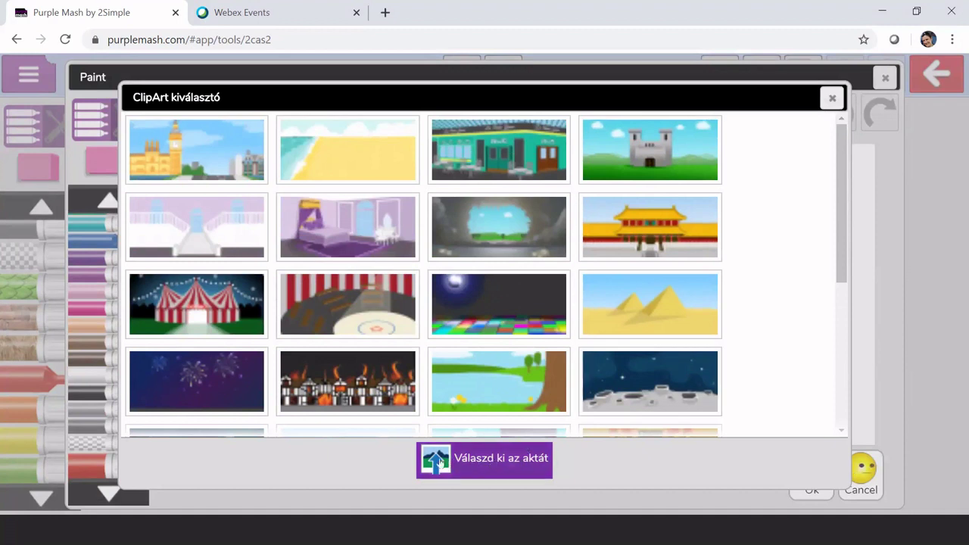
left_click(832, 99)
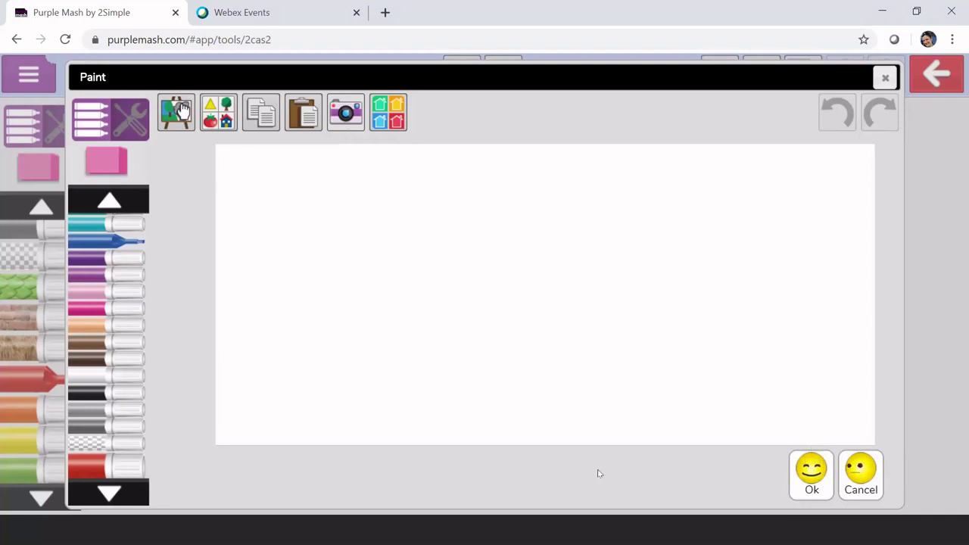
left_click(862, 477)
Replace the sample text on page 1 with the lines "dfs", "zdfs", "zsdf", "zdsf" and "zdf"
left_click(290, 400)
key("ctrl+a")
key("BackSpace")
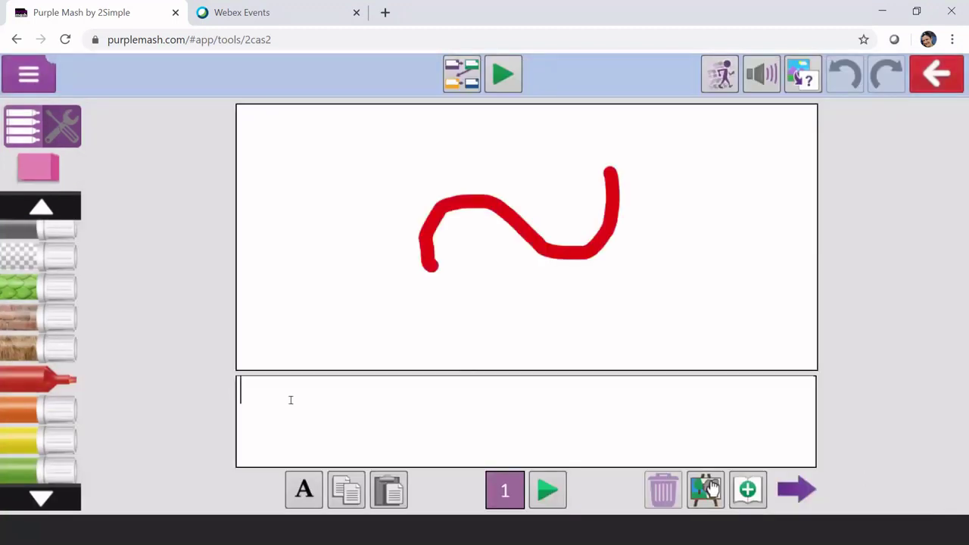
type("dfs")
key("Return")
type("zdfs")
key("Return")
type("zsdf")
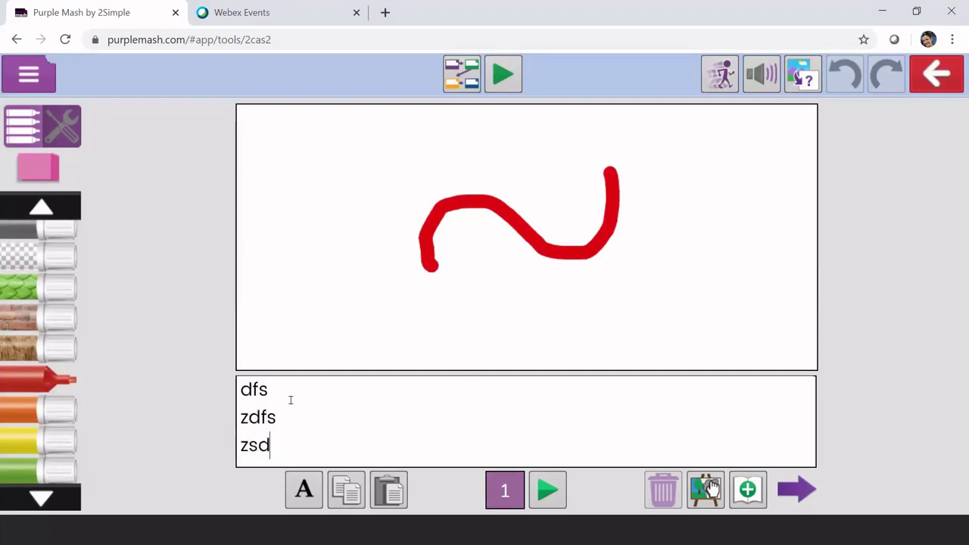
key("Return")
type("zdsf")
key("Return")
type("zdf")
key("Return")
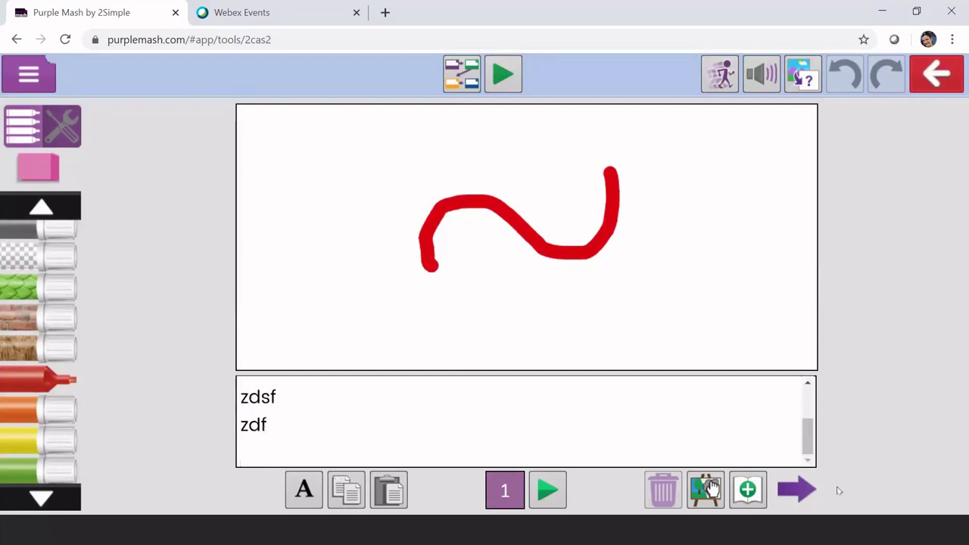
Draw a red fish-shaped loop on page 2 and play the story through to that page
left_click(807, 493)
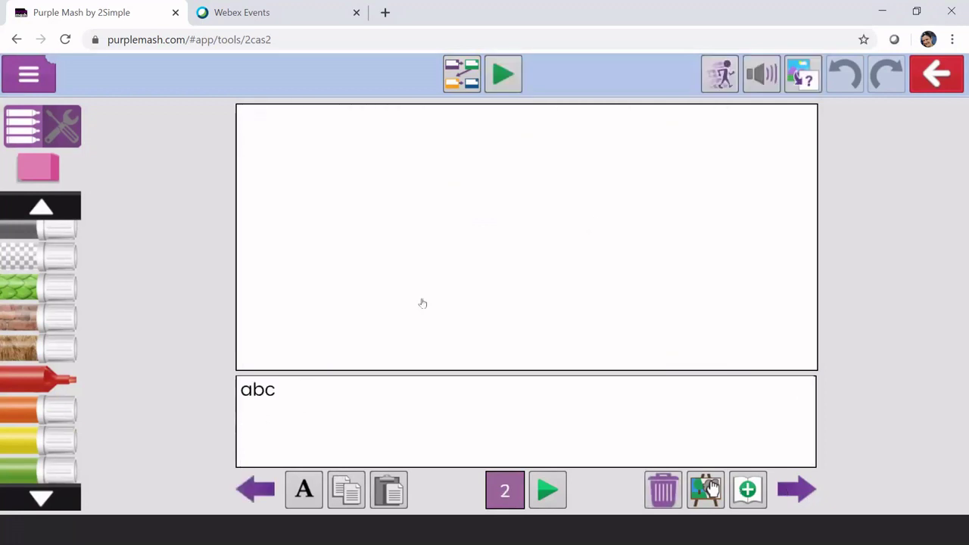
left_click_drag(422, 300, 580, 239)
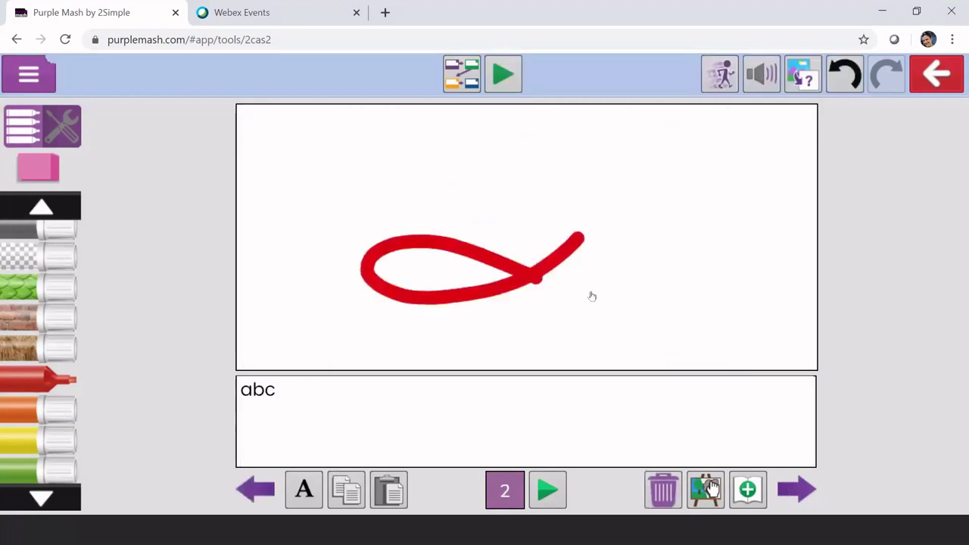
left_click(501, 73)
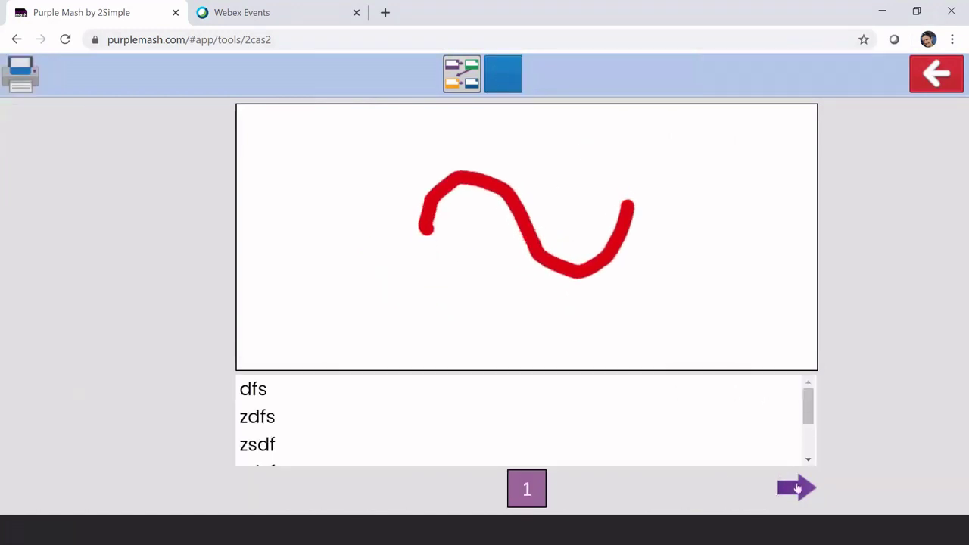
left_click(800, 489)
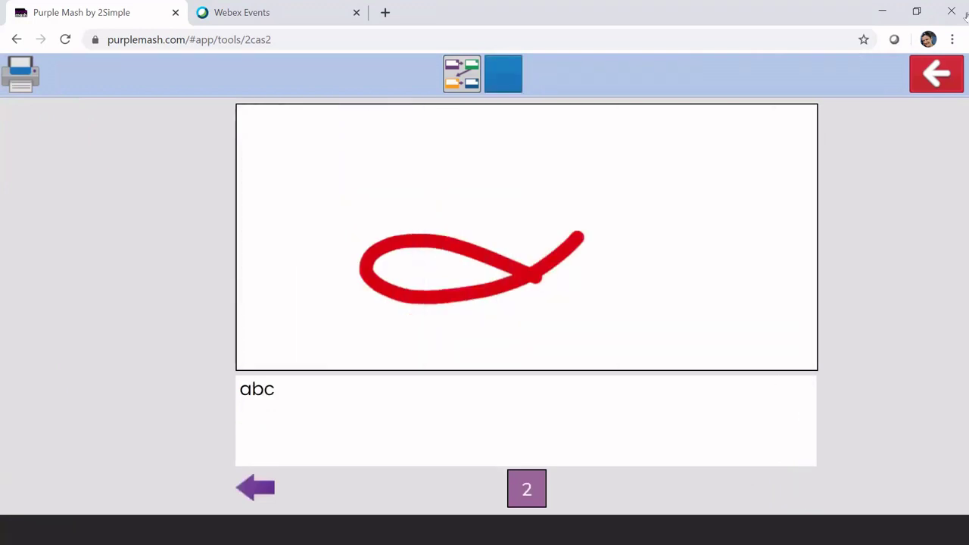
Exit the story and save it as "tortenen" in the Munkám folder
left_click(931, 80)
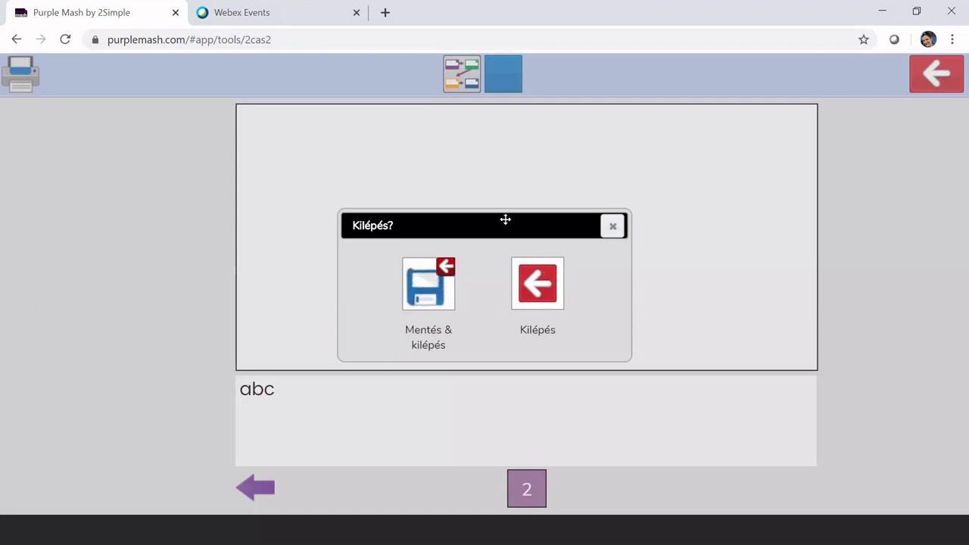
left_click(424, 294)
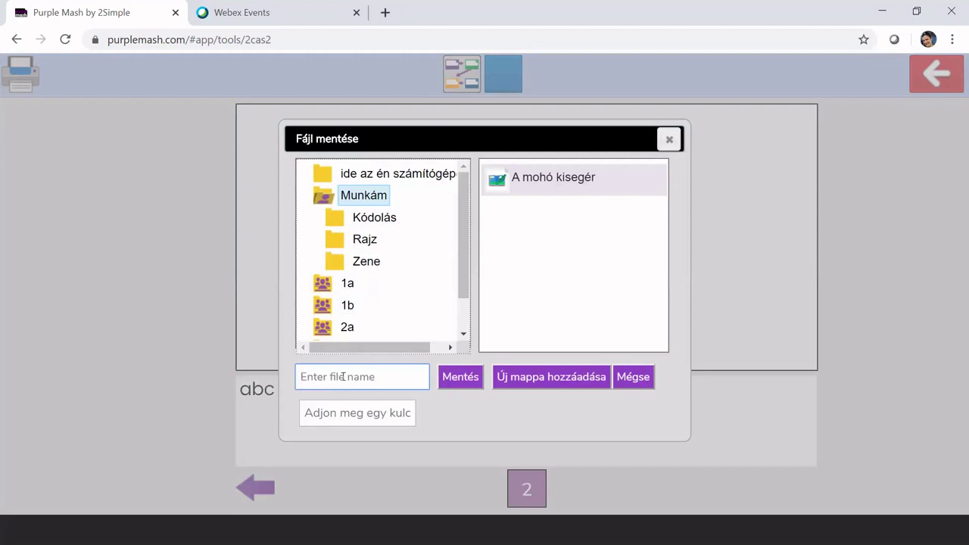
type("tortenen")
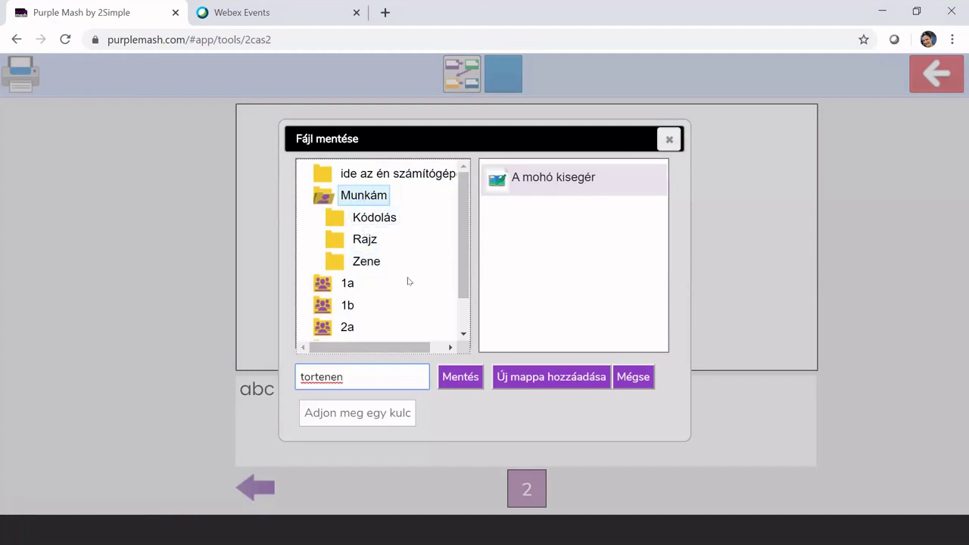
left_click(458, 377)
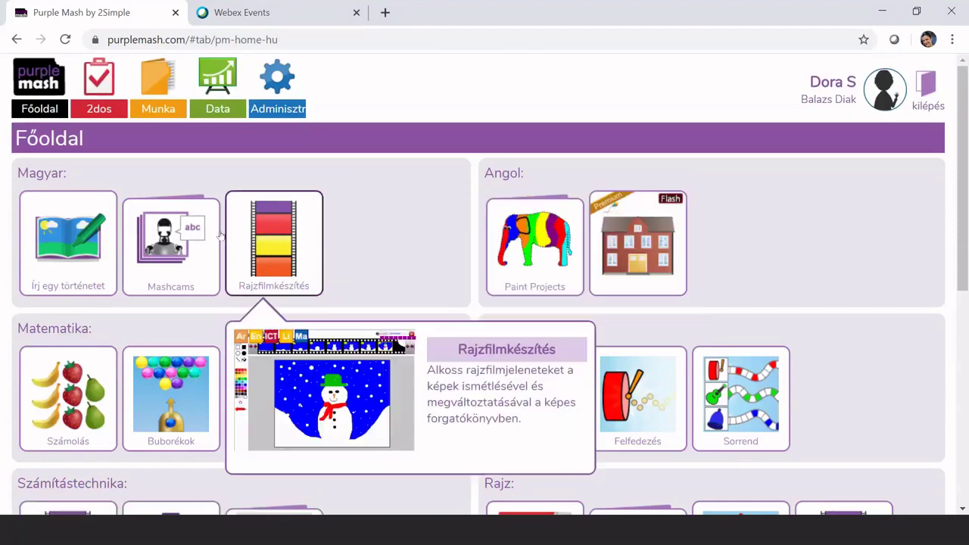
Open the saved work area and look through the files in the Munkám folder
left_click(157, 95)
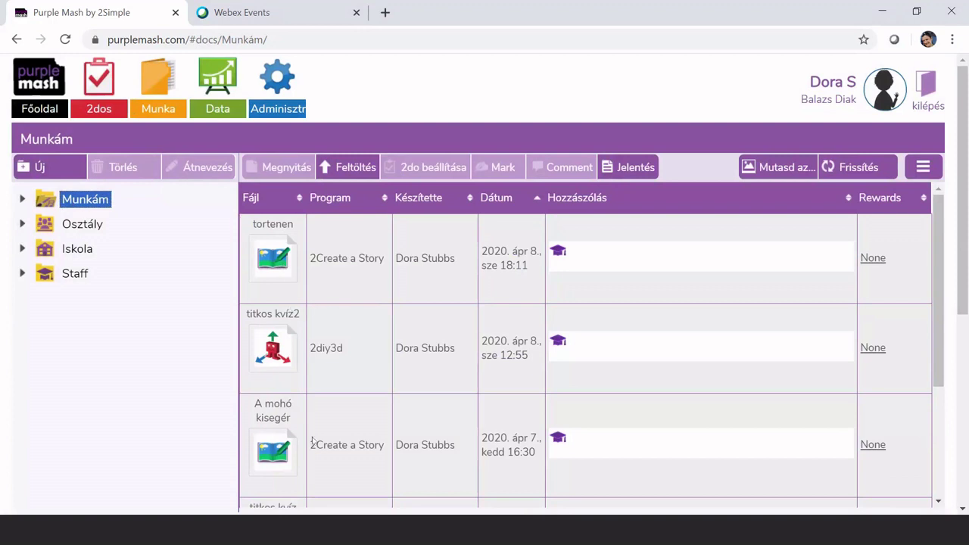
scroll(312, 442, "down", 3)
scroll(313, 441, "up", 1)
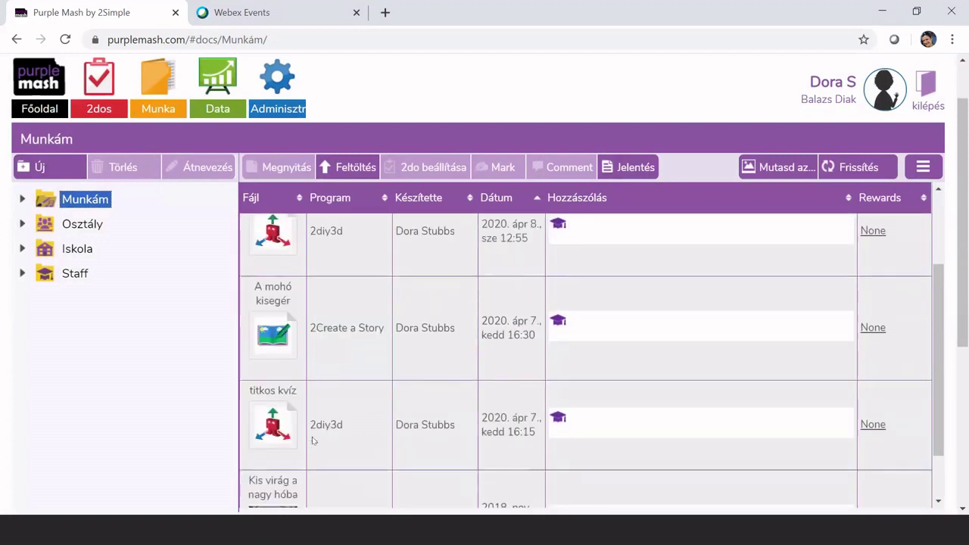
scroll(312, 442, "up", 2)
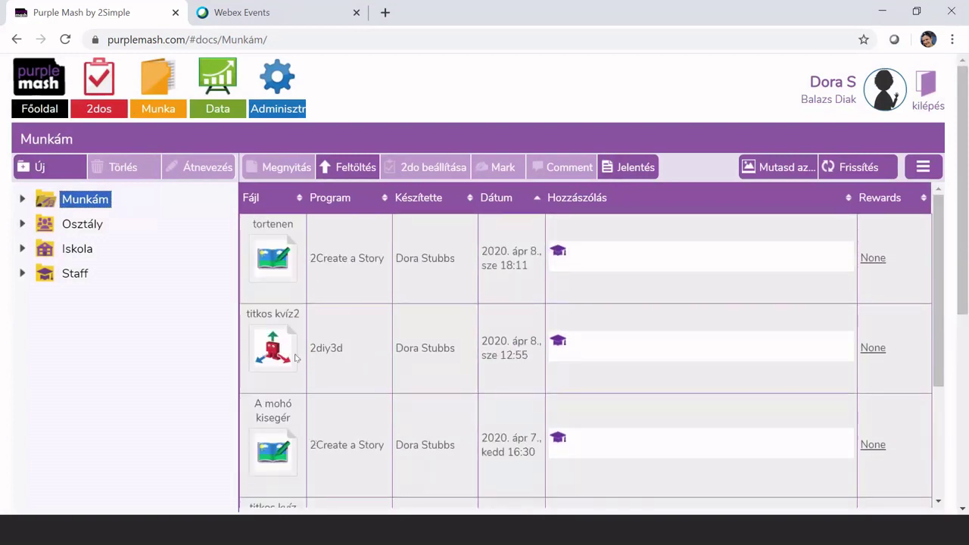
Expand Osztály, class 1a and its Diákok folder, and open the first listed pupil's work folder
left_click(22, 225)
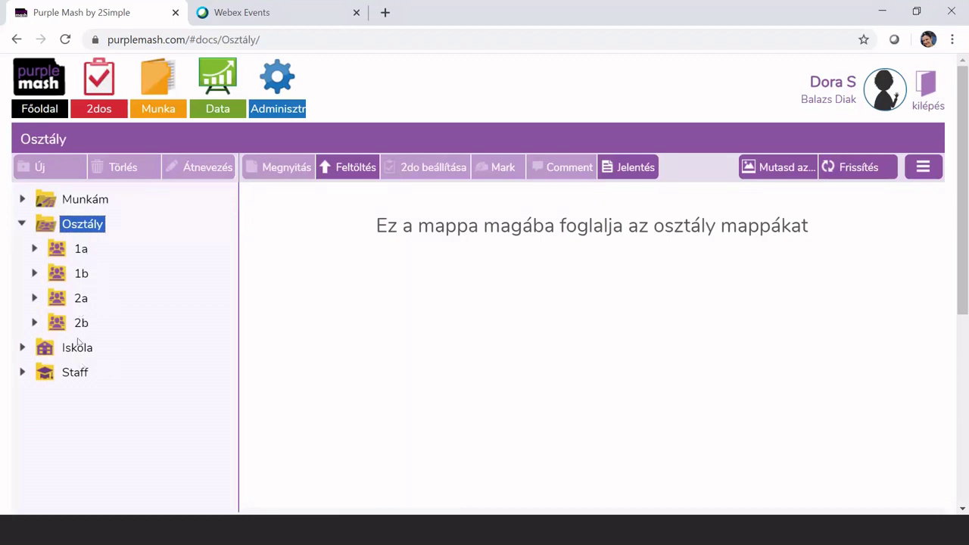
left_click(33, 249)
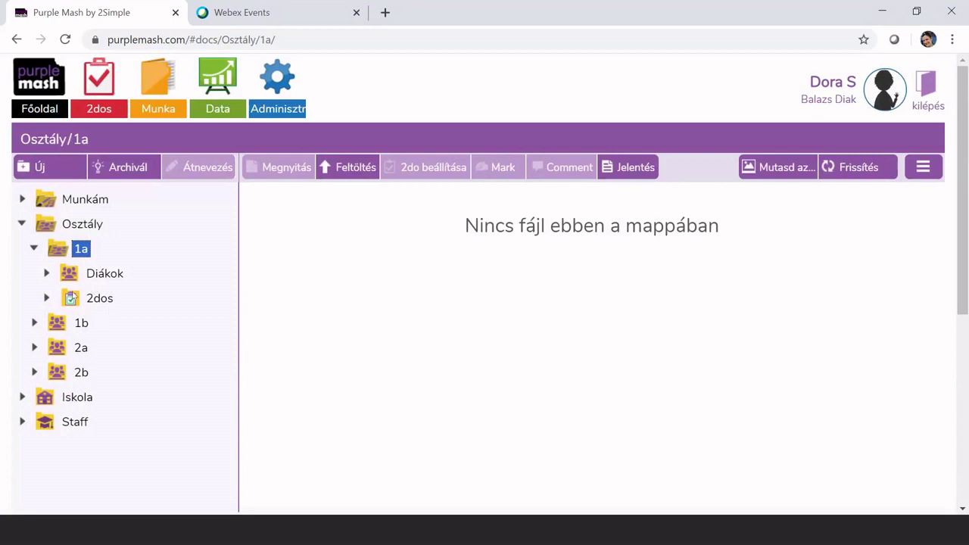
left_click(46, 273)
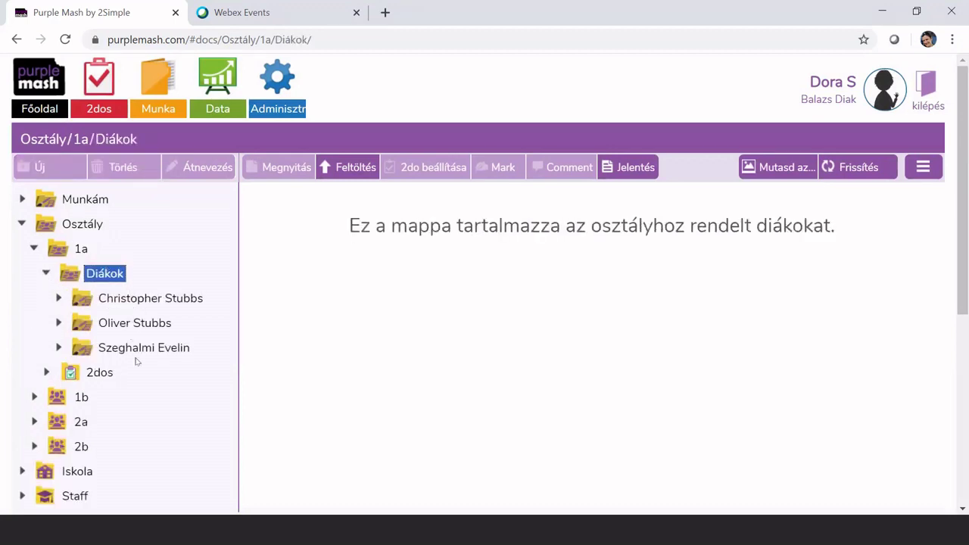
left_click(132, 298)
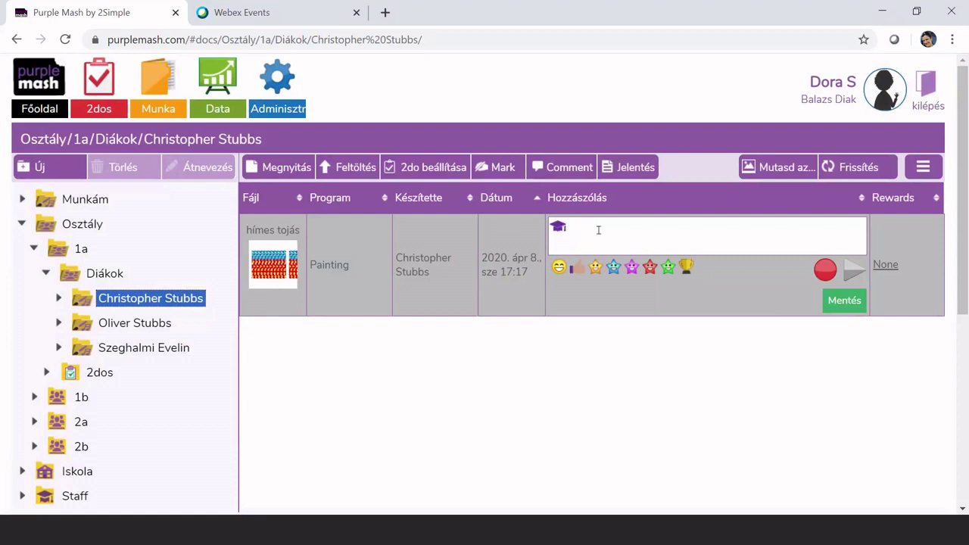
Add a thumbs-up comment to the pupil's "hímes tojás" painting and save it
left_click(576, 268)
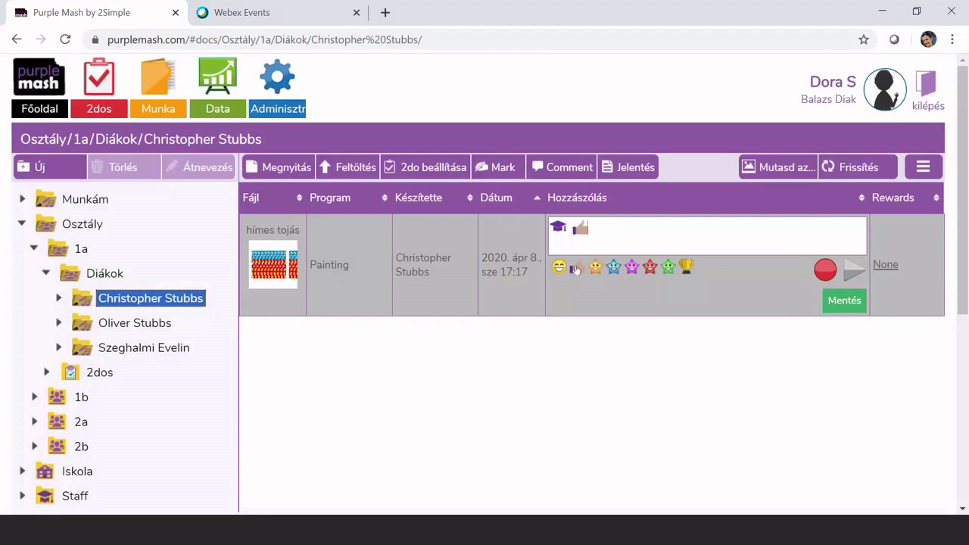
left_click(821, 273)
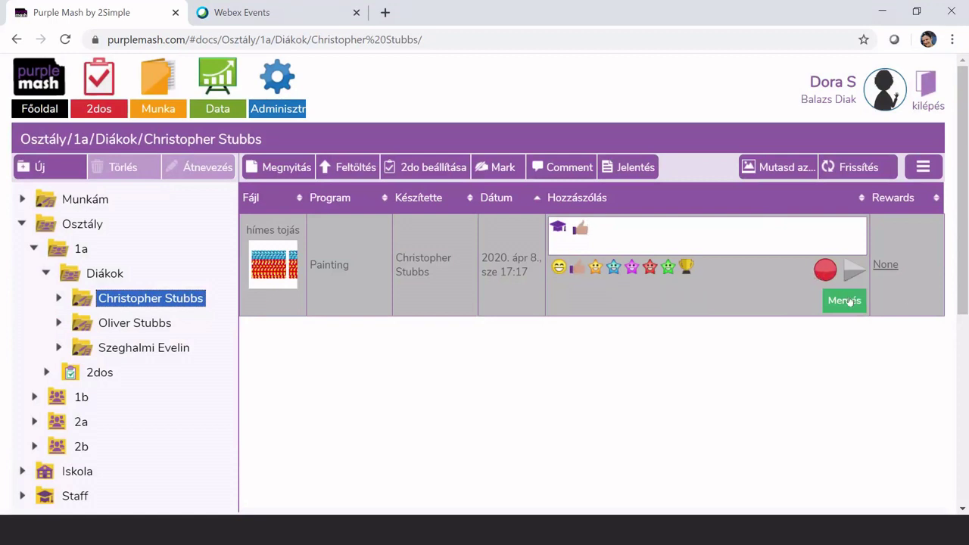
left_click(846, 301)
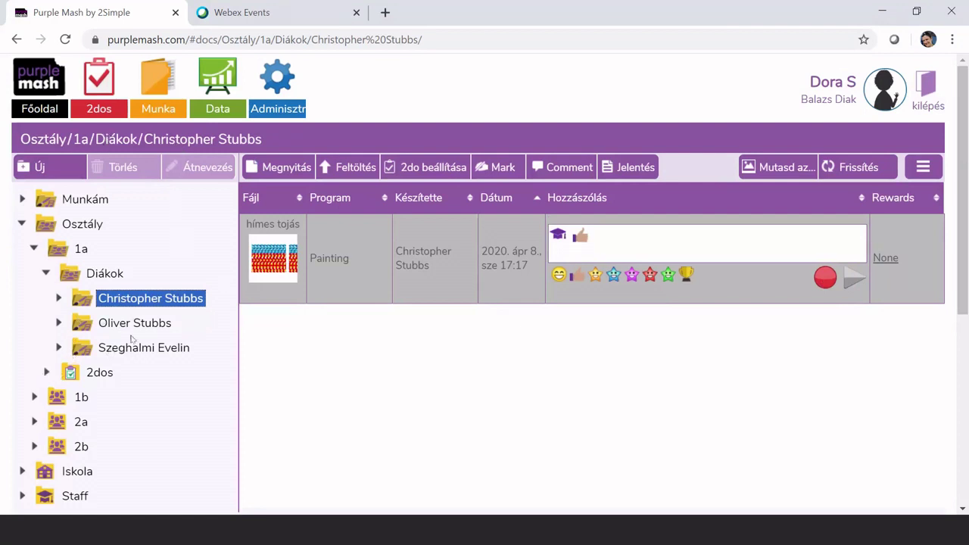
Expand class 1a's 2dos folder, review the assigned 2dos overview, and open the "2020-04-06 Írj egy történetet" task folder
left_click(45, 372)
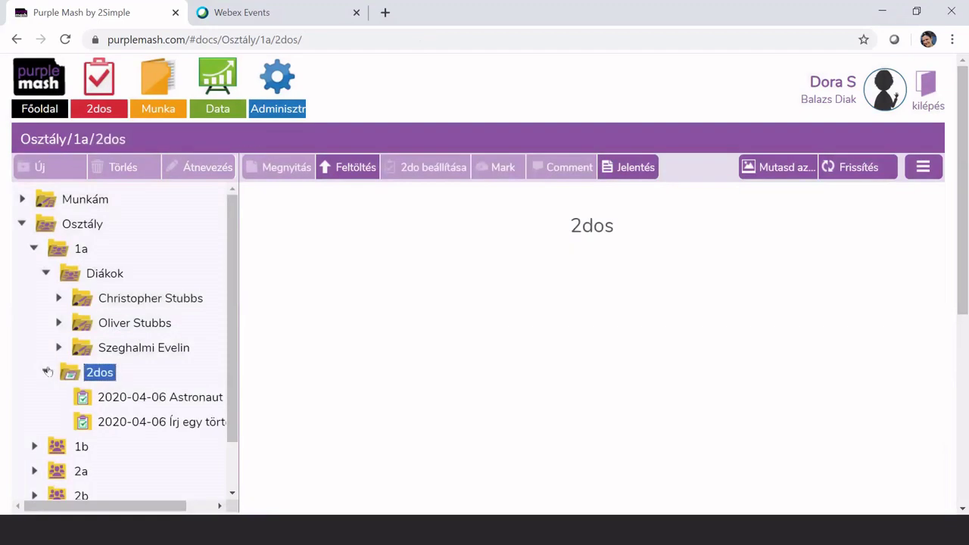
left_click(91, 85)
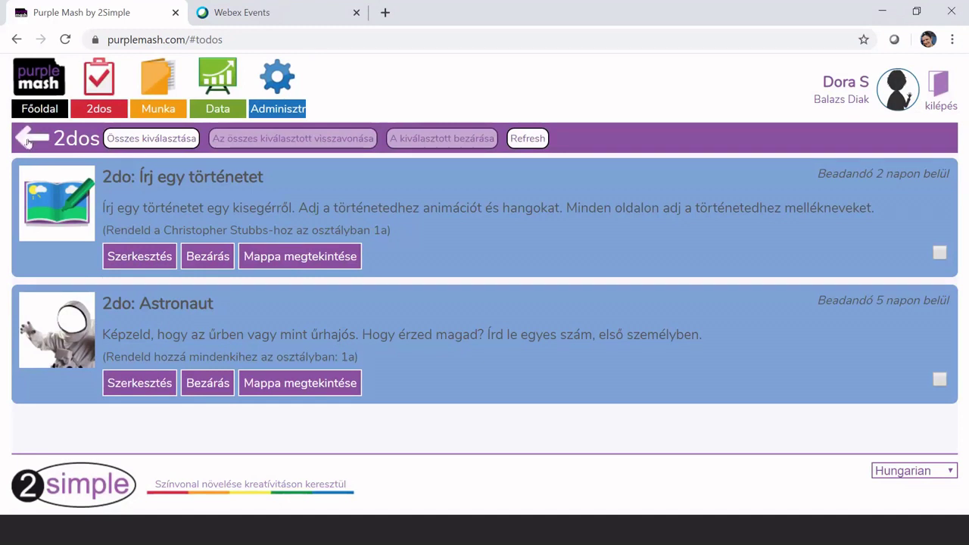
left_click(158, 92)
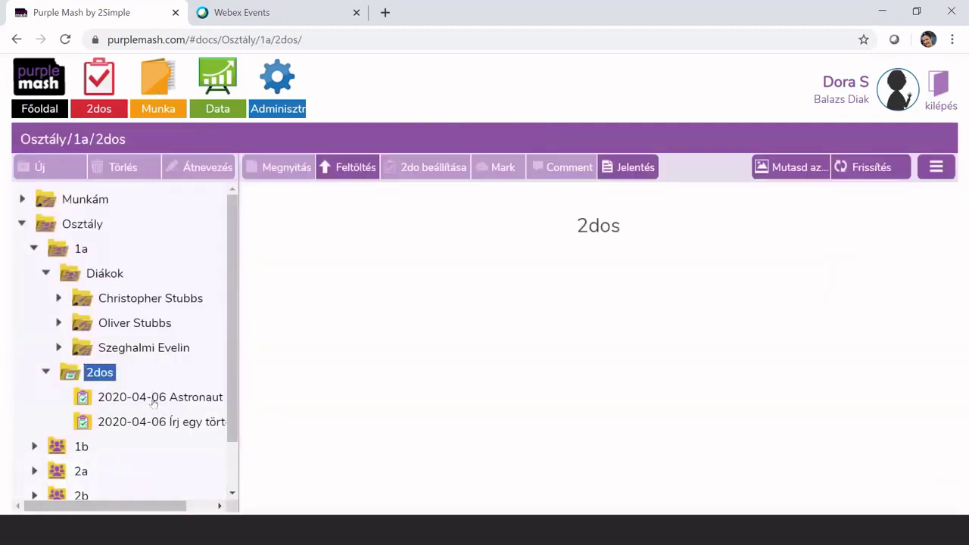
left_click(192, 426)
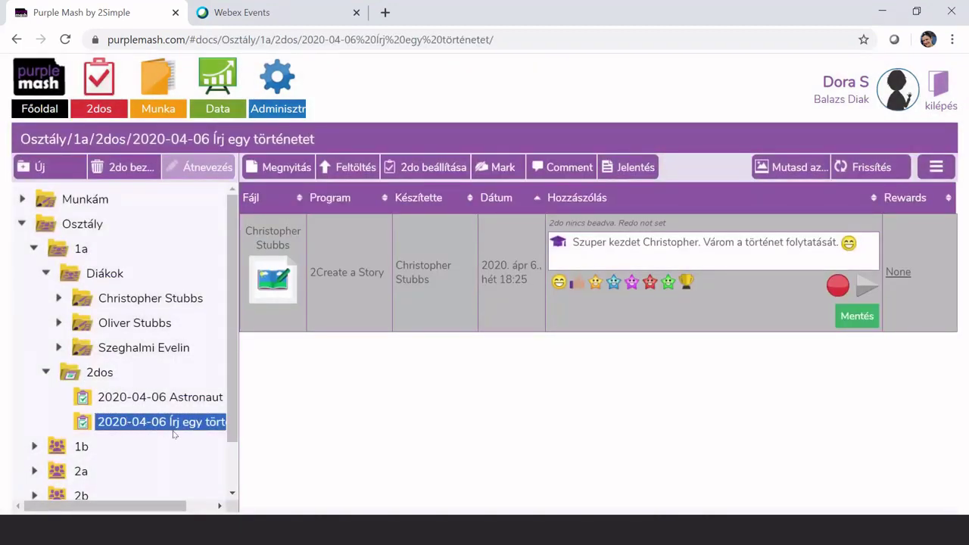
Open the pupil's story for this task, view page 2 and return to page 1, and exit without saving
left_click(278, 291)
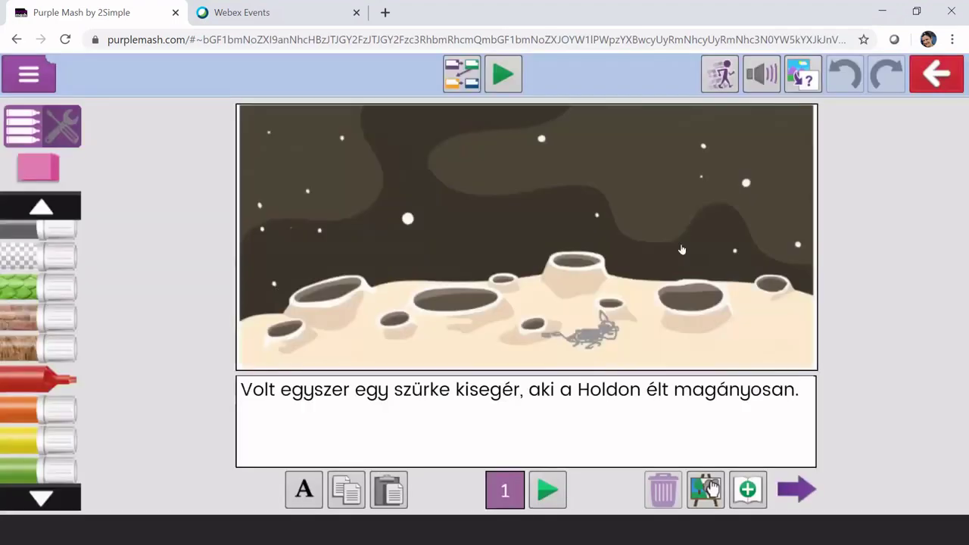
left_click(793, 485)
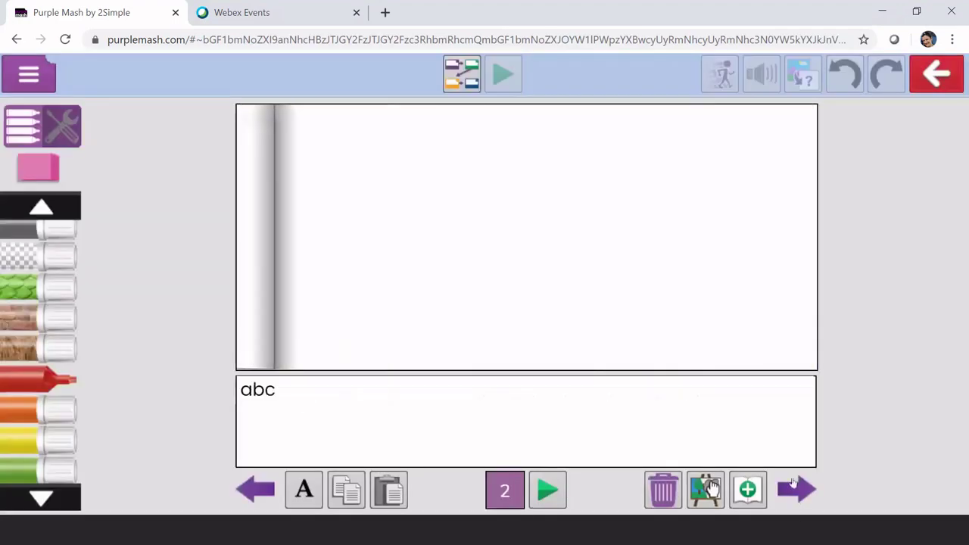
left_click(251, 491)
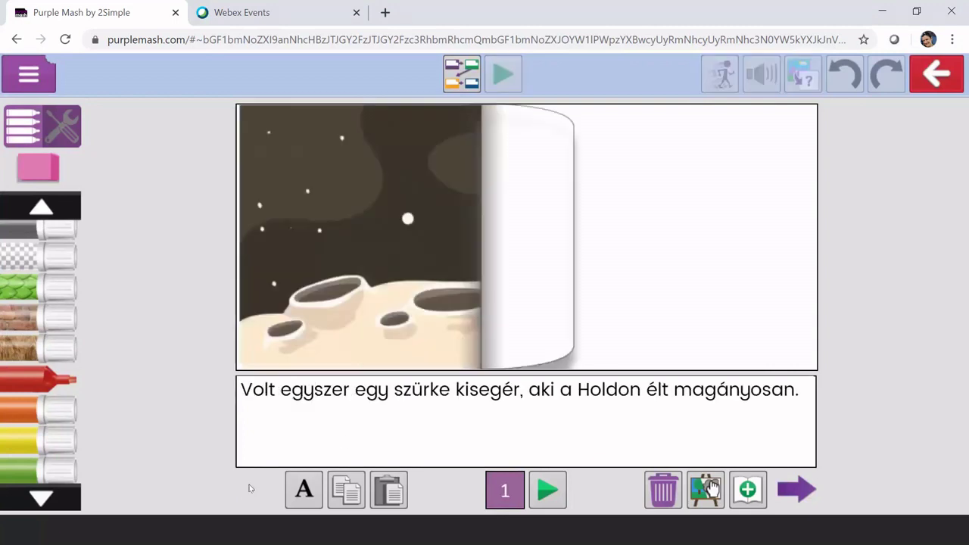
left_click(937, 74)
left_click(535, 285)
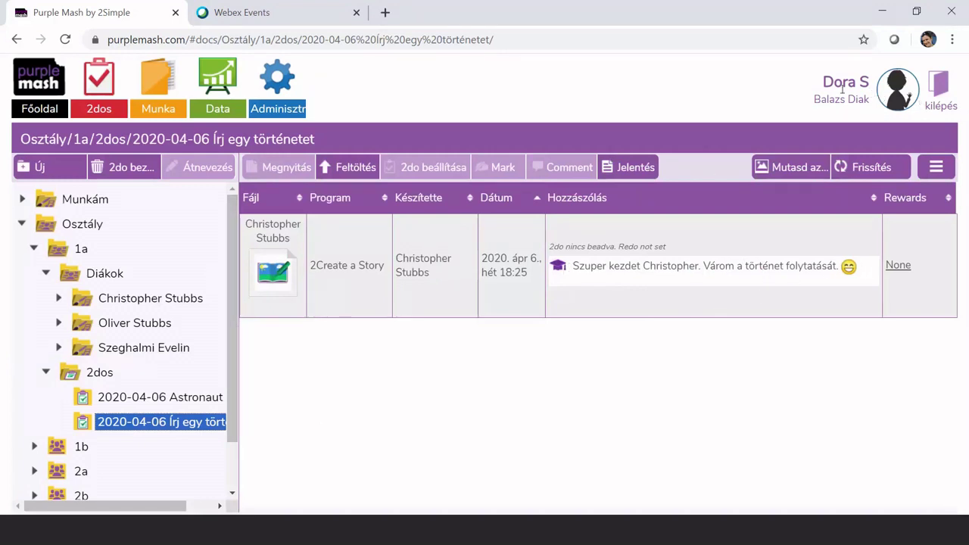
Log out and log back in through the commented pupil's recent login, re-entering the account password and dismissing the browser's password notice
left_click(945, 106)
left_click(597, 390)
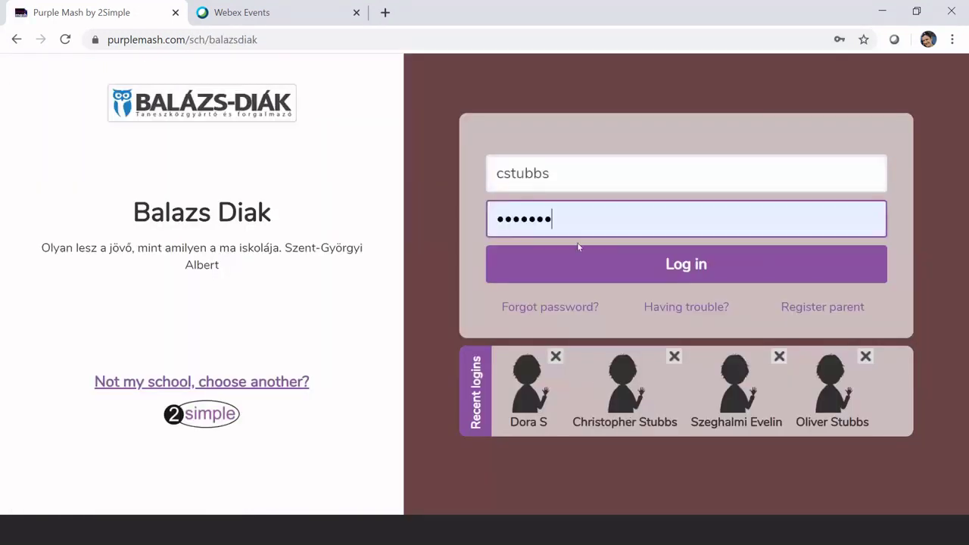
key("BackSpace")
key("BackSpace")
key("BackSpace")
key("BackSpace")
key("BackSpace")
key("BackSpace")
key("BackSpace")
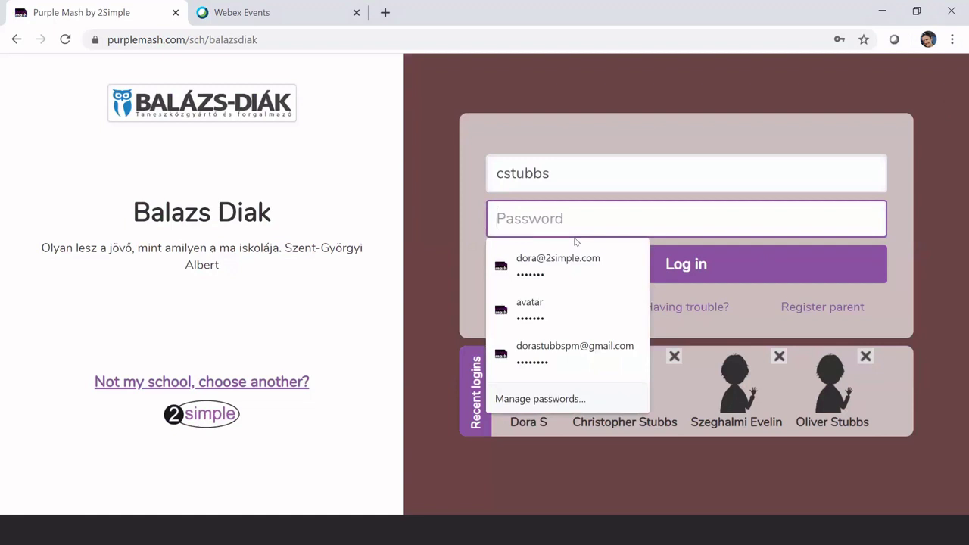
type("******")
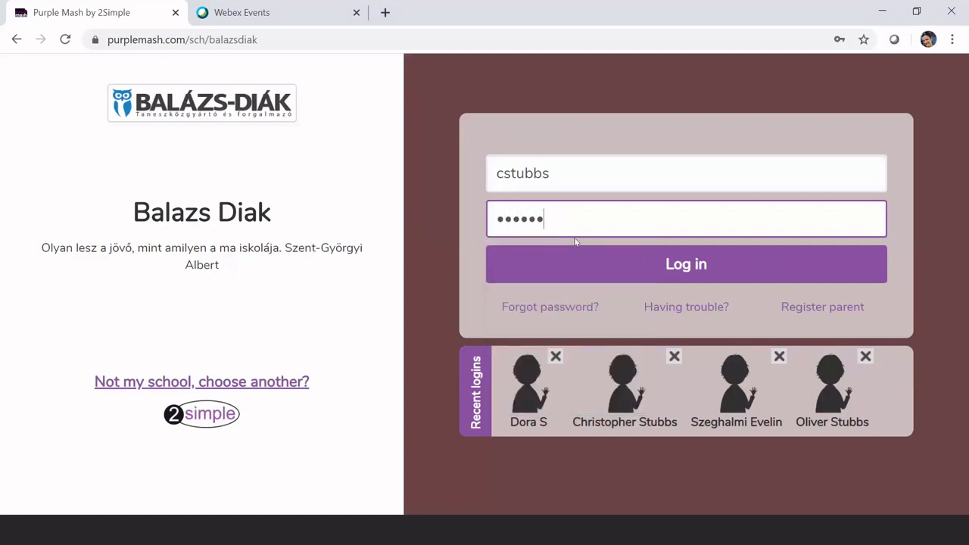
type("*")
left_click(622, 264)
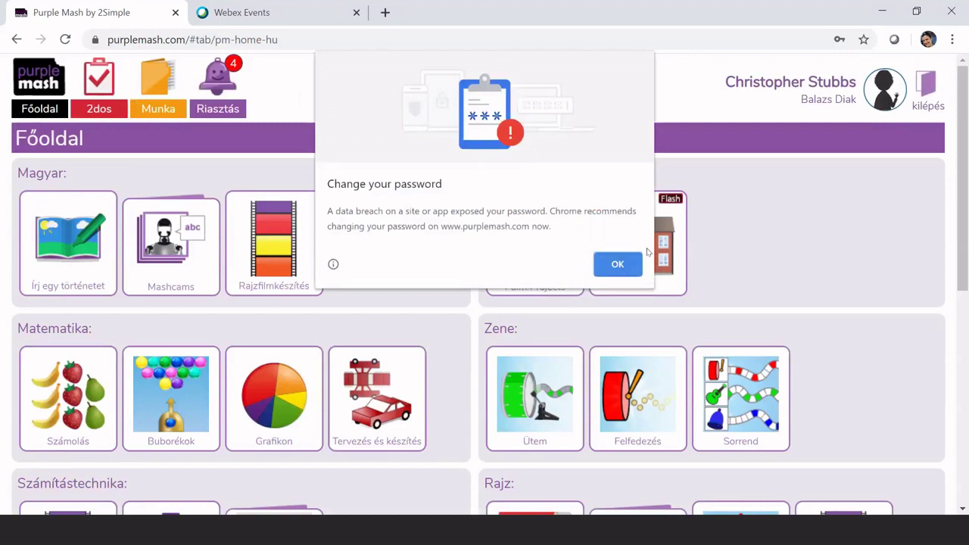
left_click(632, 262)
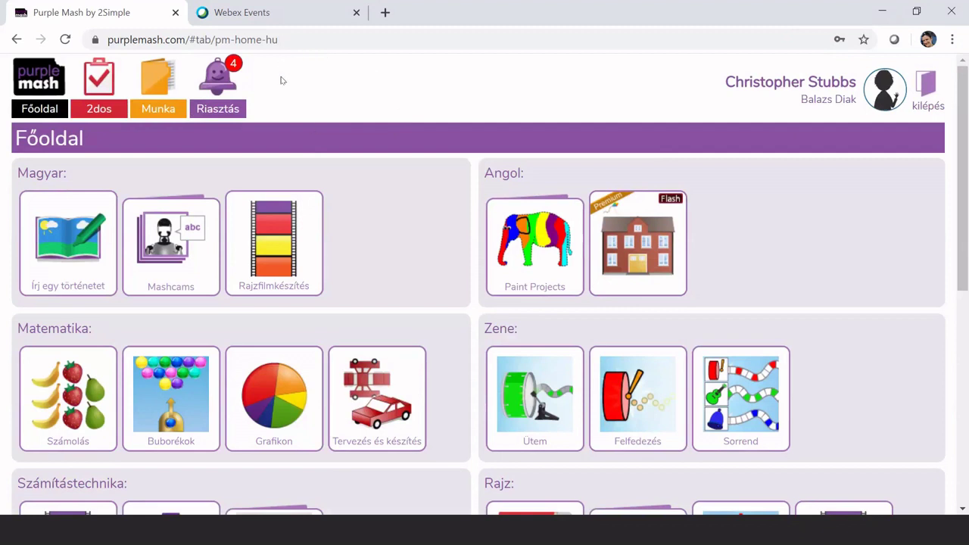
Review the pupil's alerts about new comments and 2dos, and close the list
left_click(217, 97)
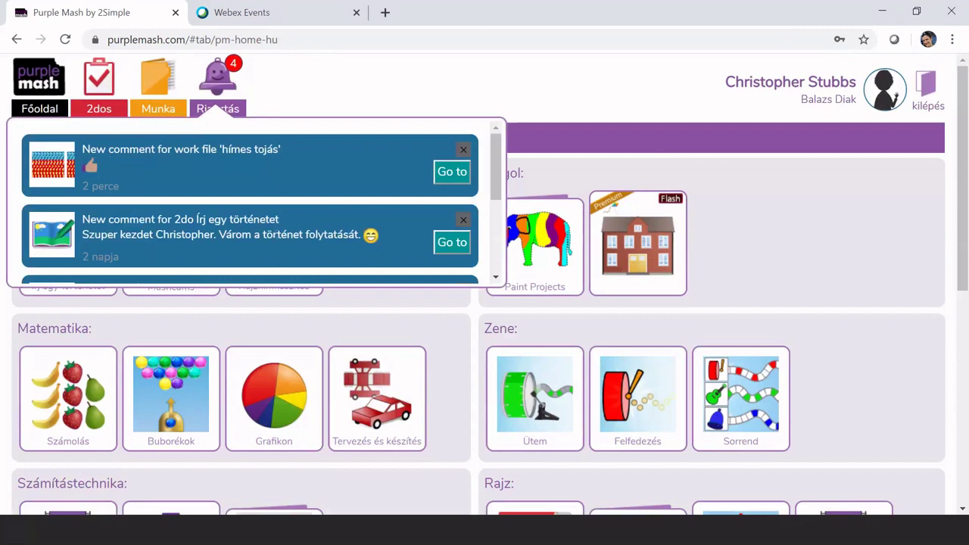
scroll(279, 241, "down", 5)
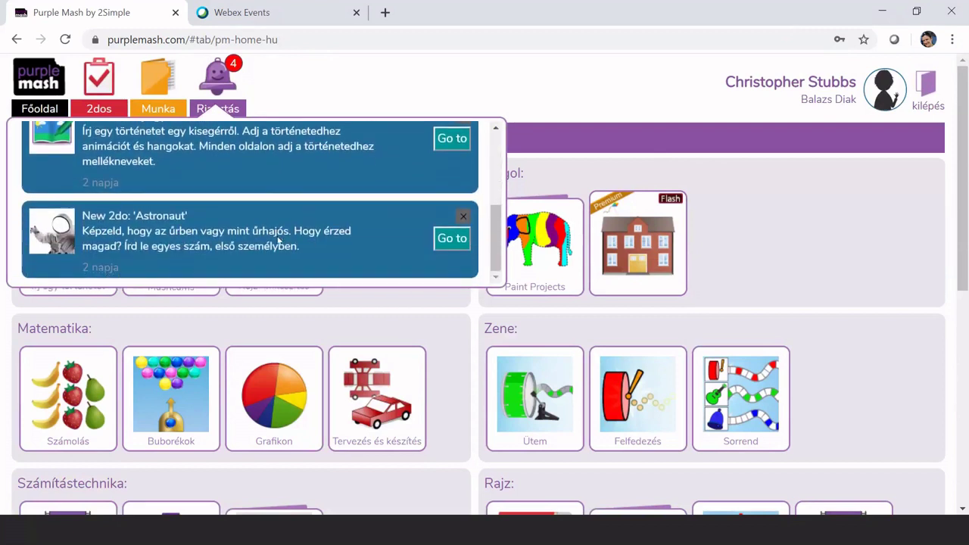
scroll(279, 241, "up", 3)
scroll(279, 241, "up", 1)
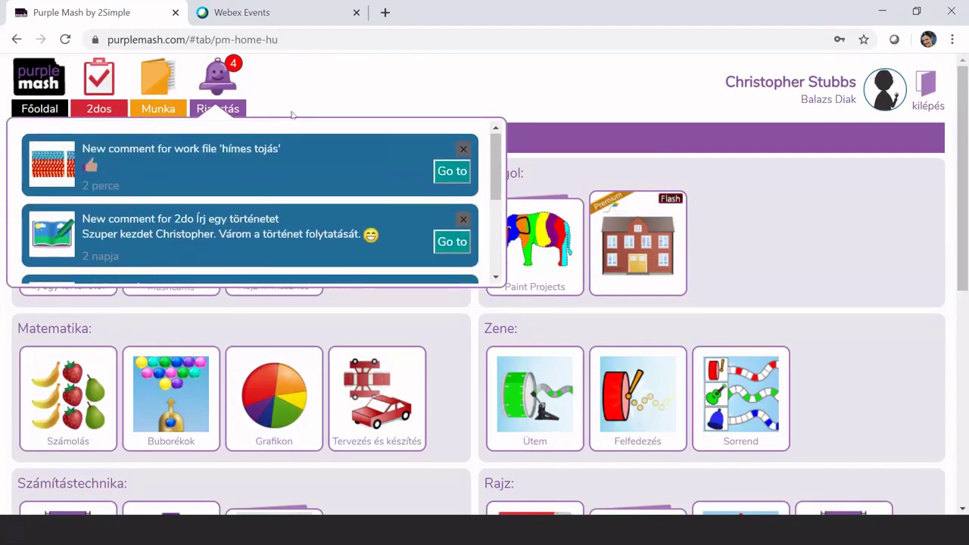
left_click(303, 95)
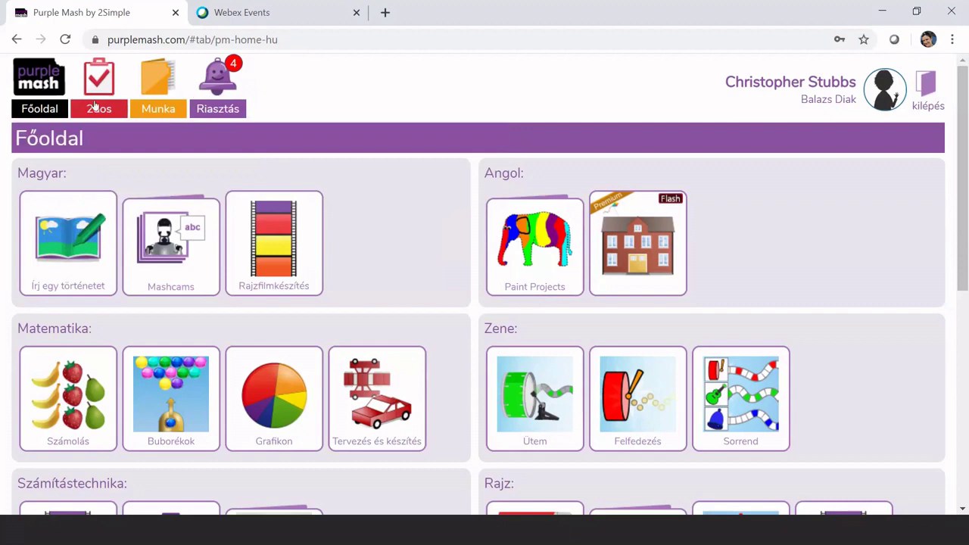
Start the Astronaut 2do from the pupil's task list and fill the astronaut's helmet with a webcam photo
left_click(95, 106)
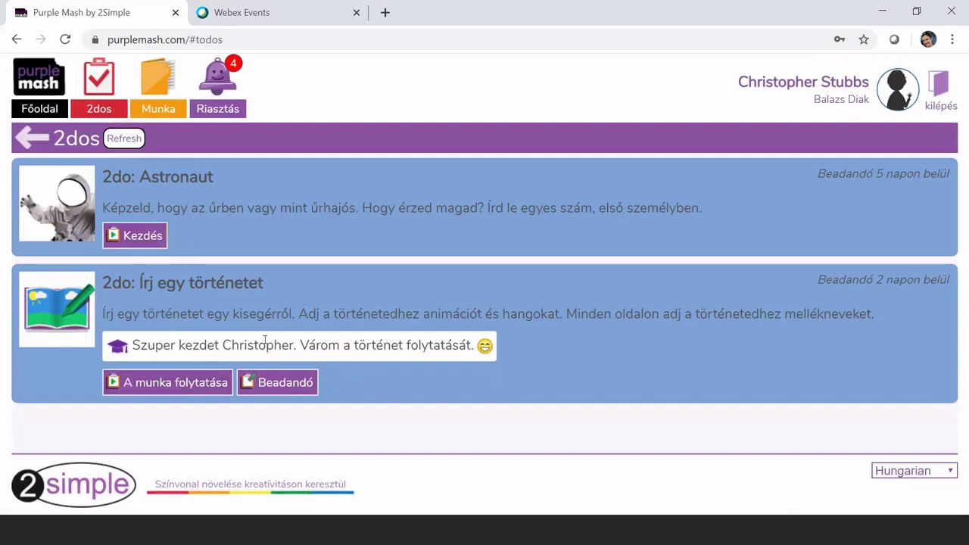
left_click(145, 239)
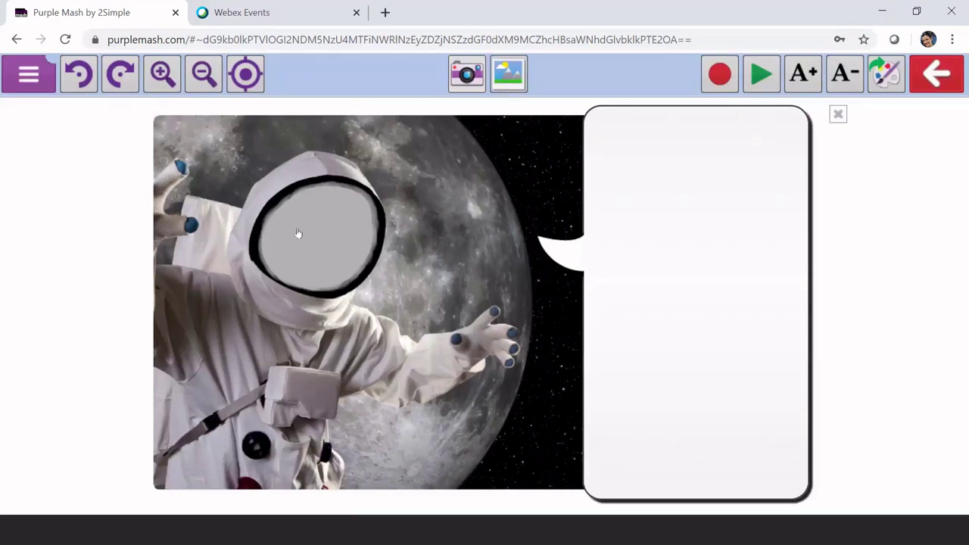
left_click(465, 73)
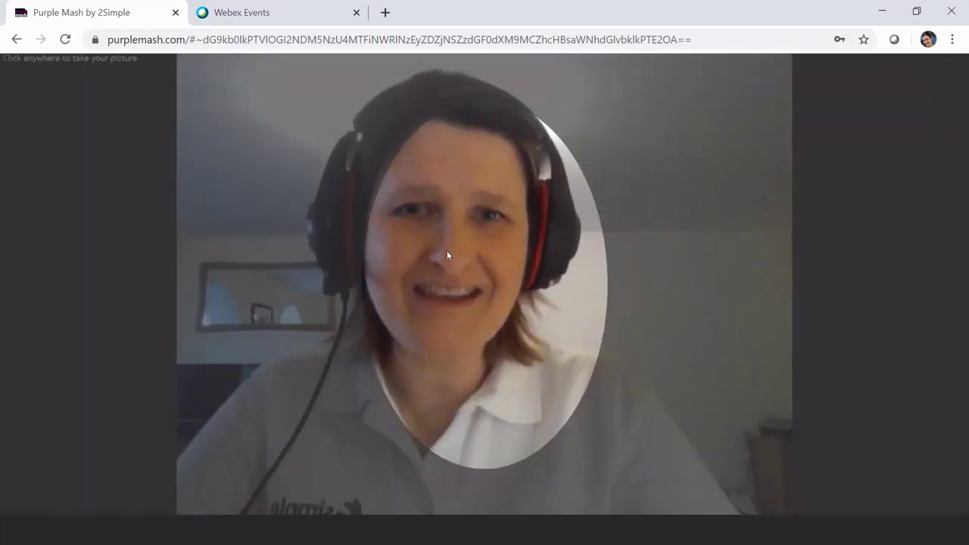
left_click(460, 295)
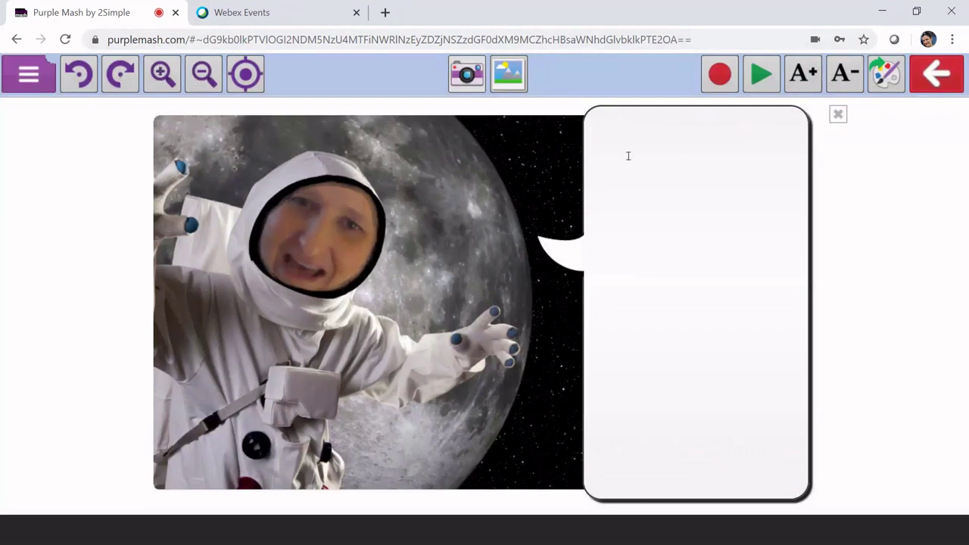
Enter "dakfjsda" in the astronaut's speech bubble, and save the work while exiting
type("dakfjsda")
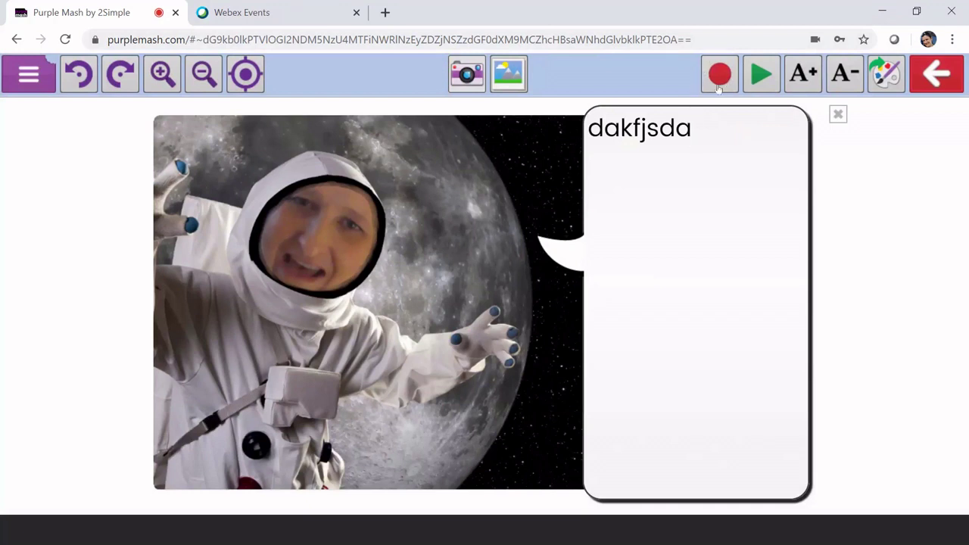
left_click(930, 71)
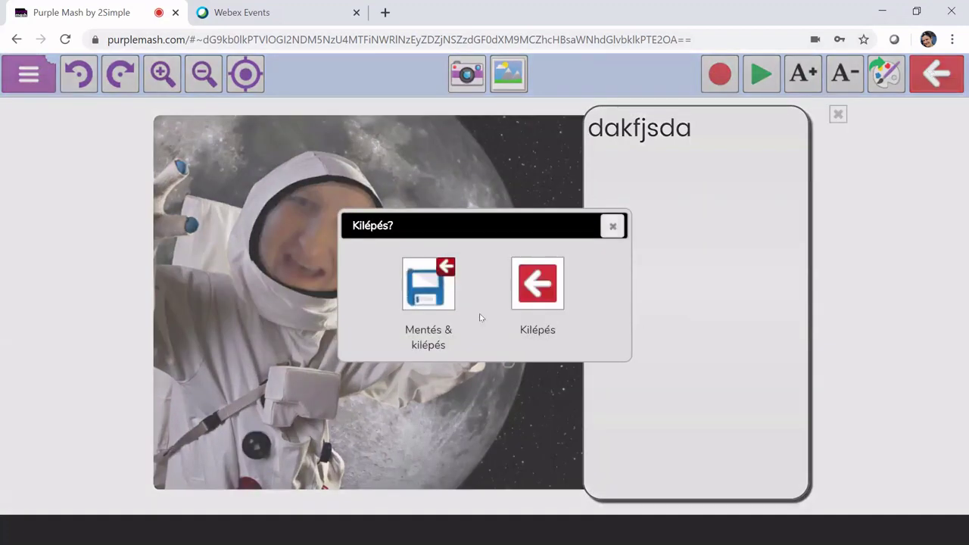
left_click(422, 277)
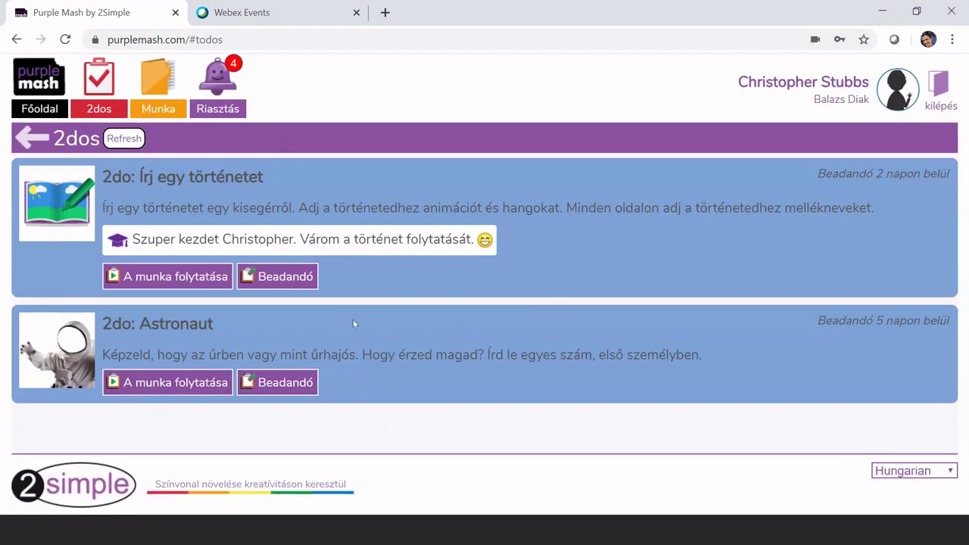
Hand in the Astronaut 2do with a grinning smiley as the message to the teacher
left_click(293, 390)
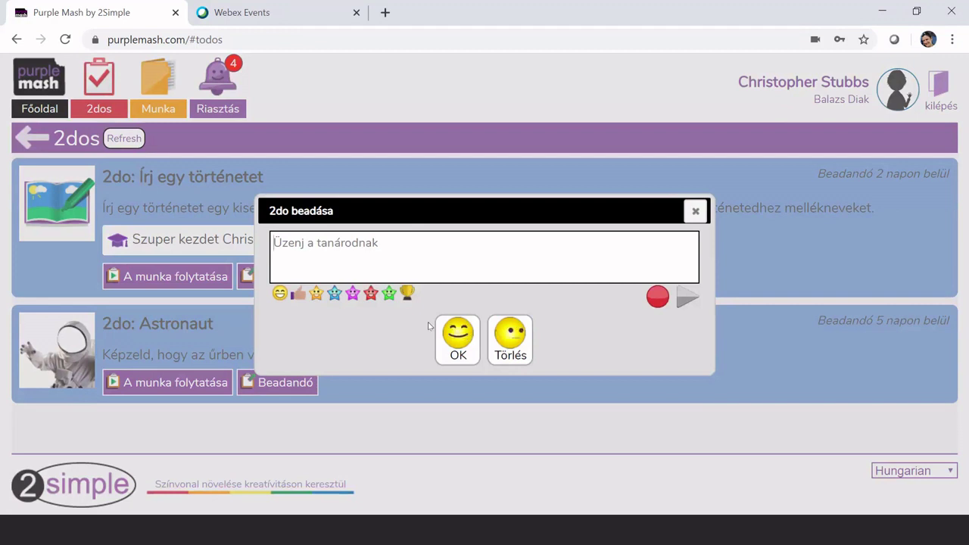
left_click(277, 295)
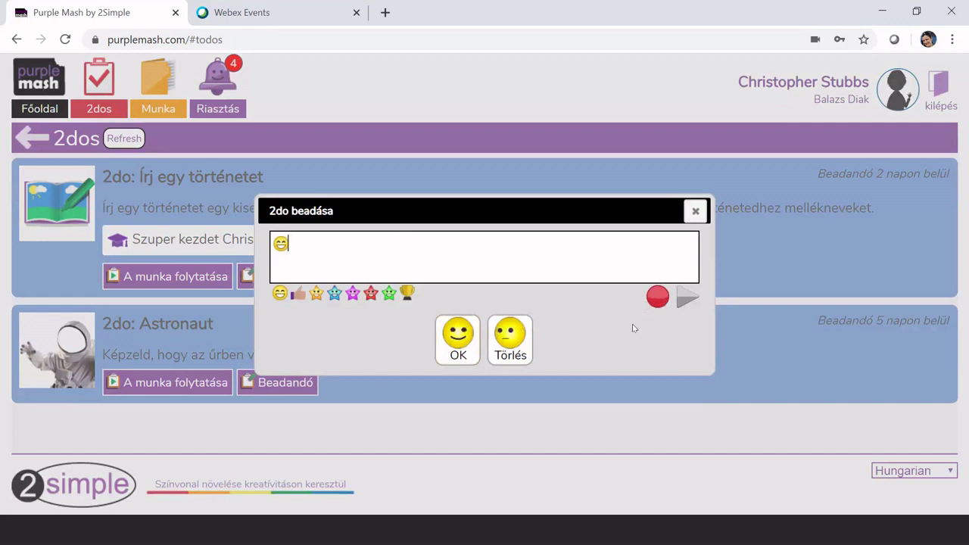
left_click(453, 335)
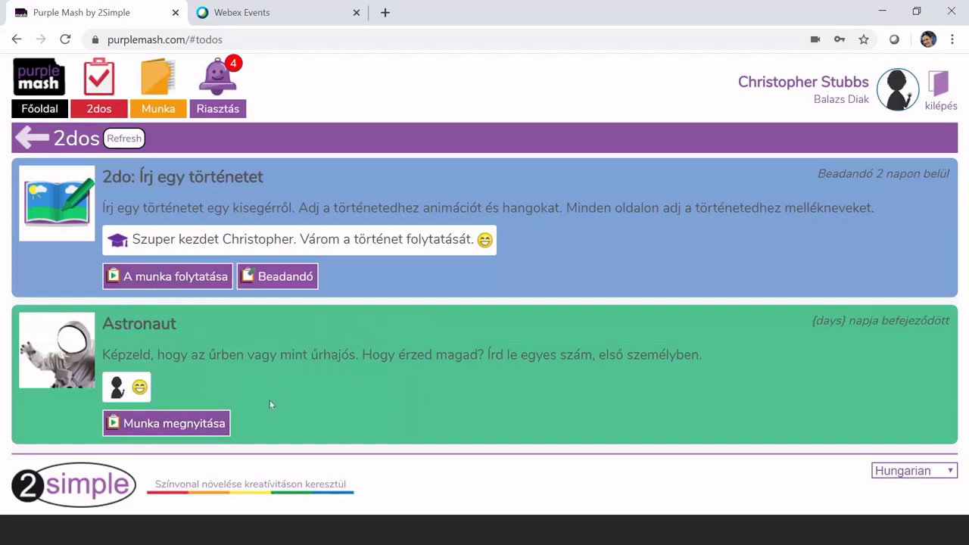
Log out of the pupil account, log in with the prefilled teacher credentials, and open the teacher's work area
left_click(939, 106)
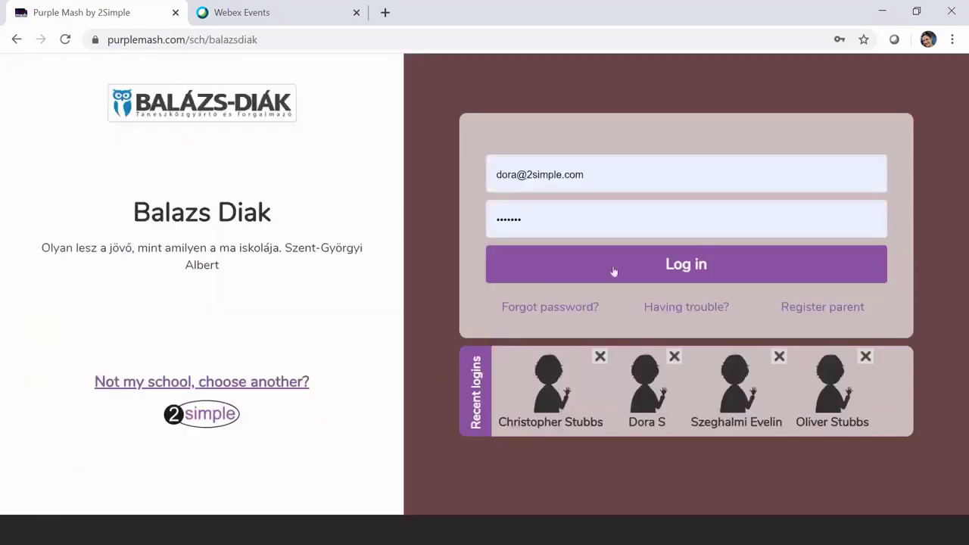
left_click(696, 265)
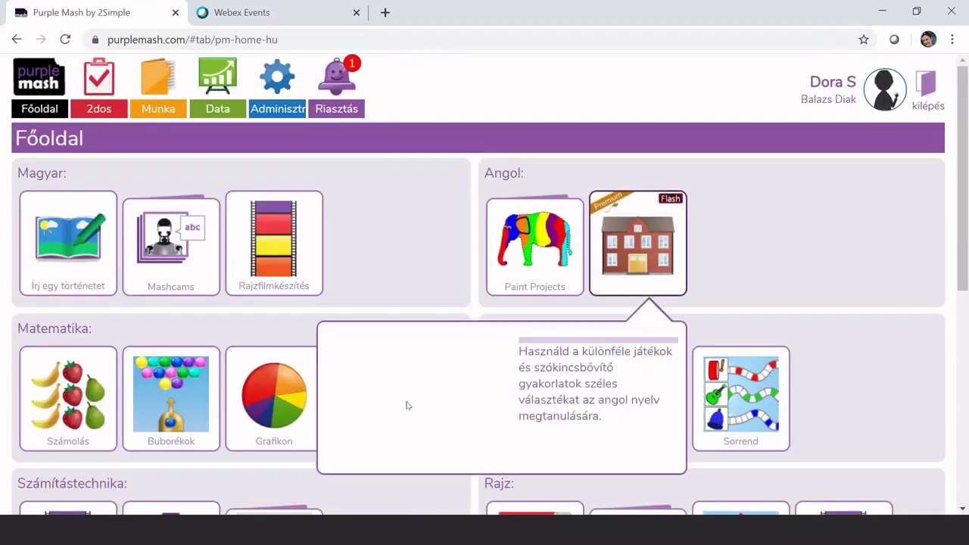
left_click(154, 83)
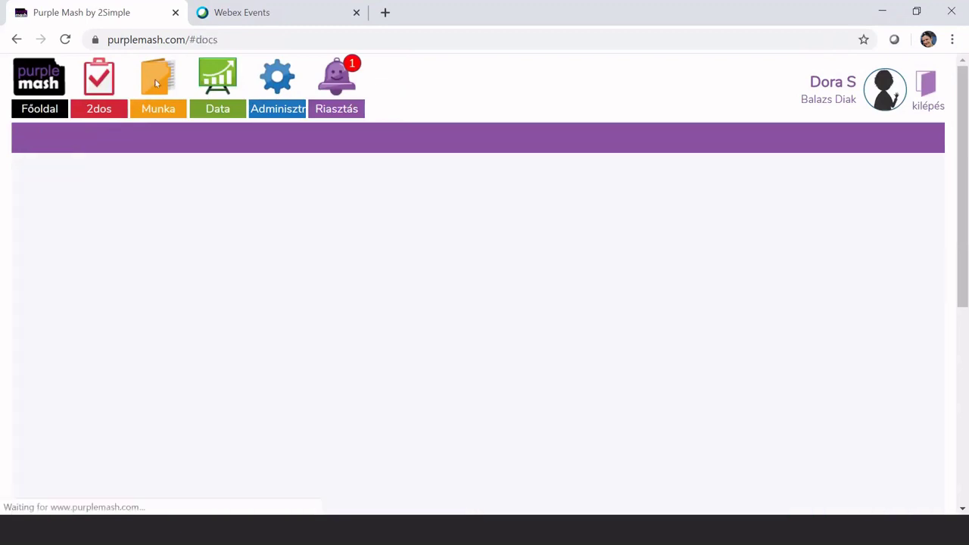
Review the pupil submissions for the Astronaut and Írj egy történetet 2dos in class 1a's 2dos folder
left_click(23, 224)
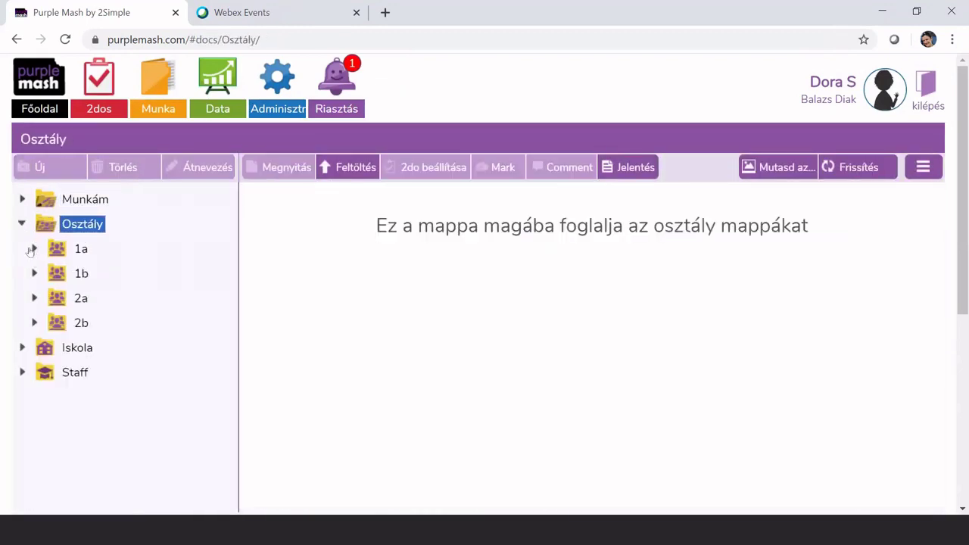
left_click(33, 248)
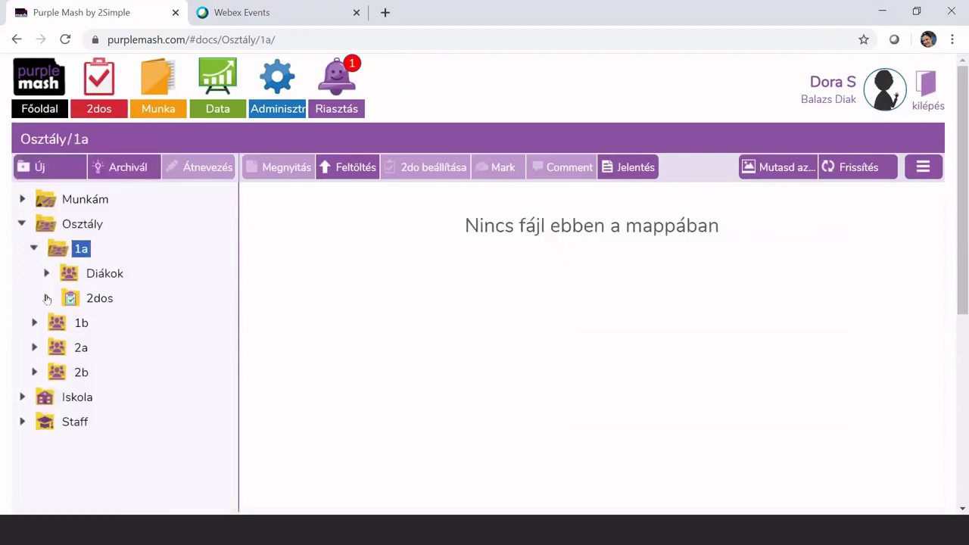
left_click(47, 297)
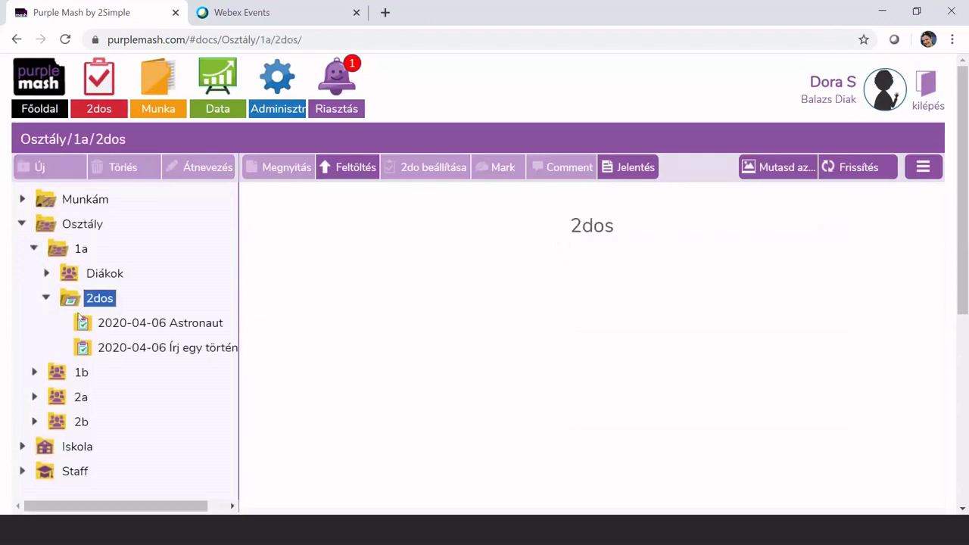
left_click(212, 324)
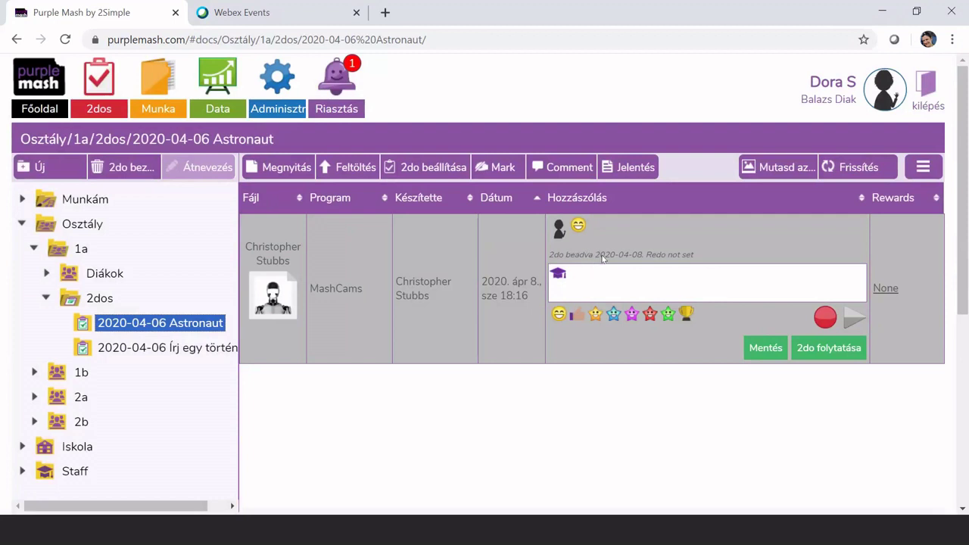
left_click(179, 353)
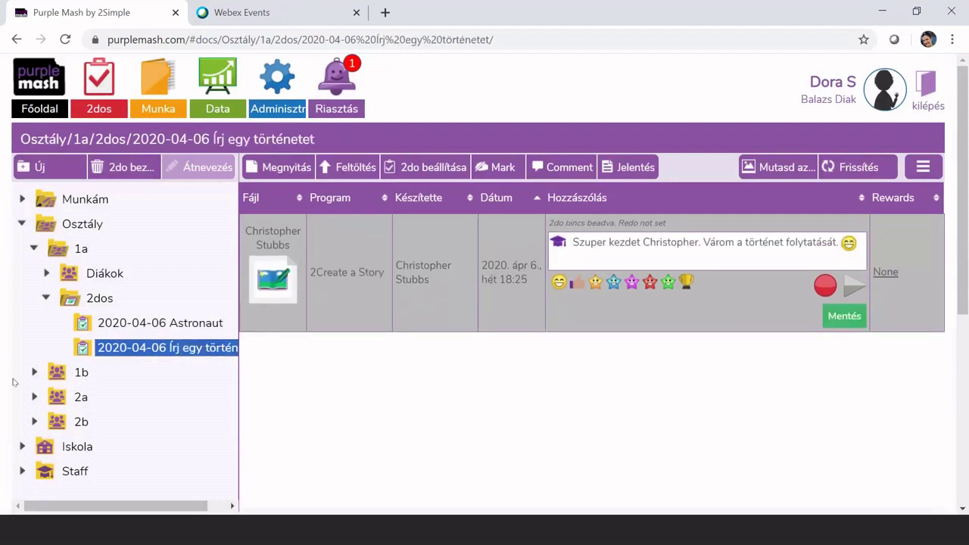
Collapse class 1a's 2dos folder and look through the teacher's own Munkám folder and its subfolders
left_click(47, 299)
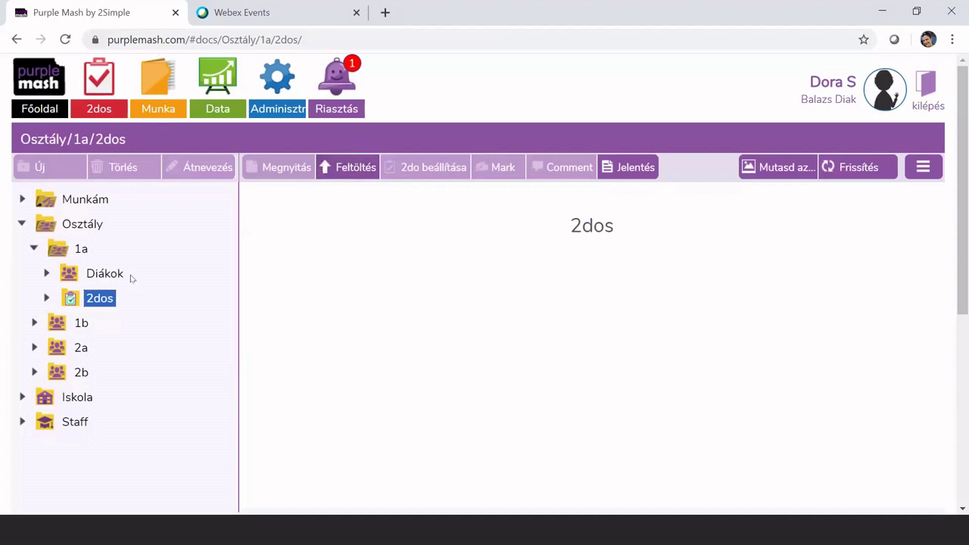
left_click(81, 249)
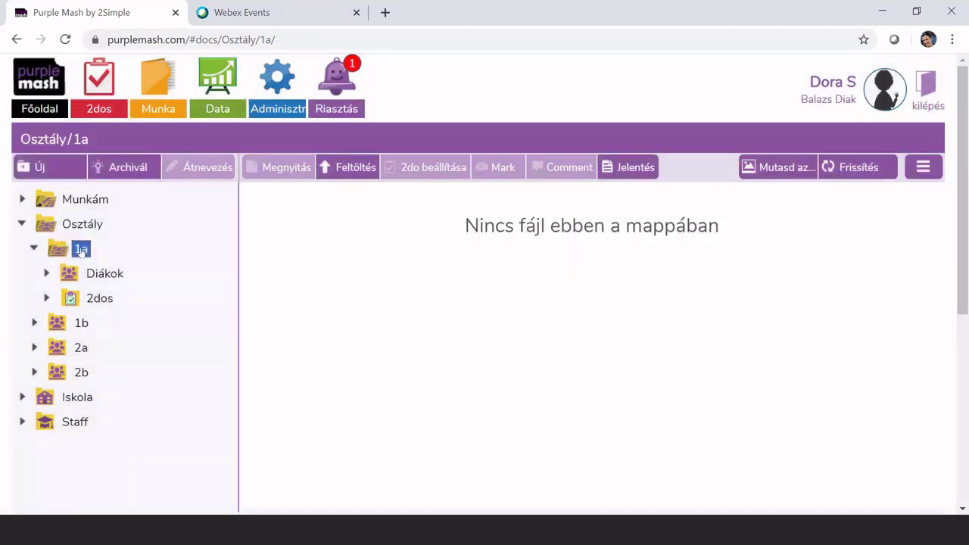
left_click(21, 200)
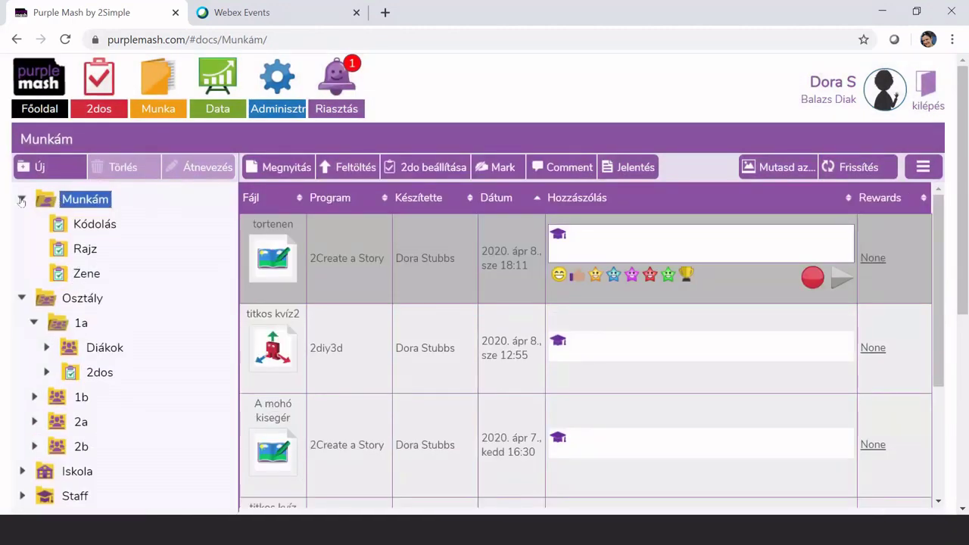
left_click(21, 200)
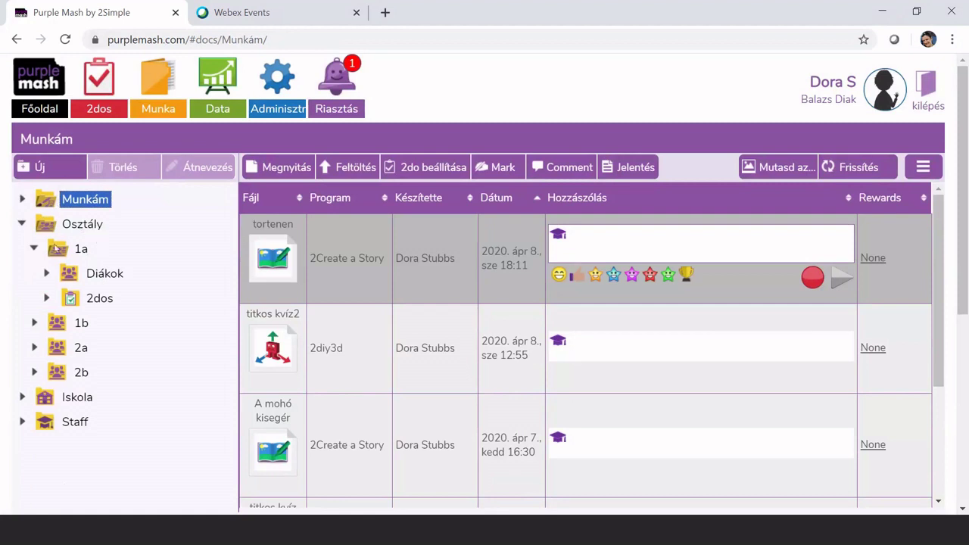
Create a new folder named "Hazi feladat" inside the class 1a folder
left_click(80, 225)
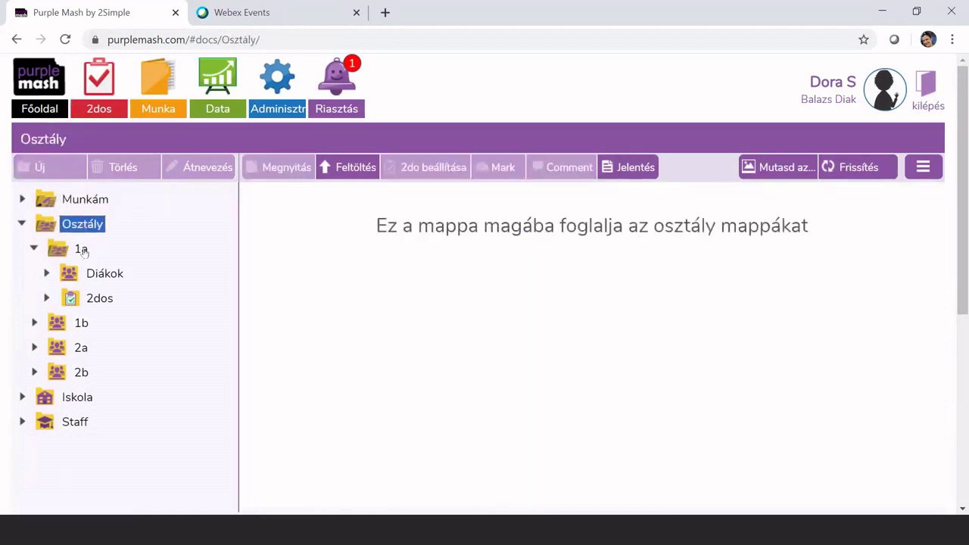
left_click(82, 250)
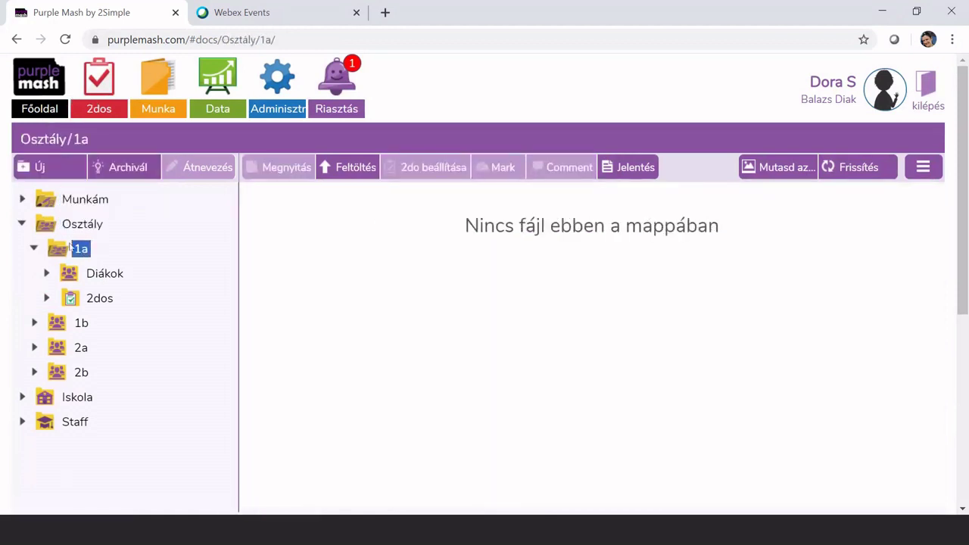
left_click(62, 167)
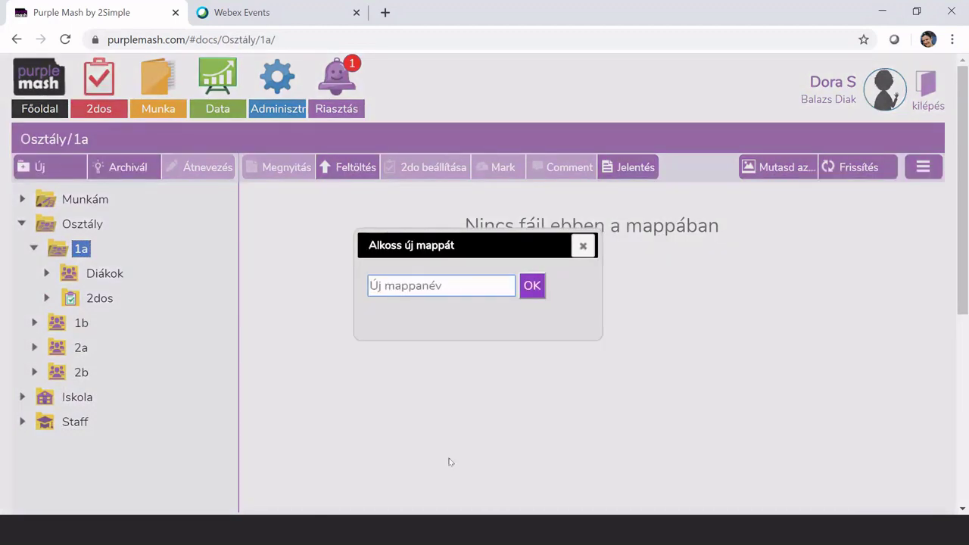
type("Hazi f")
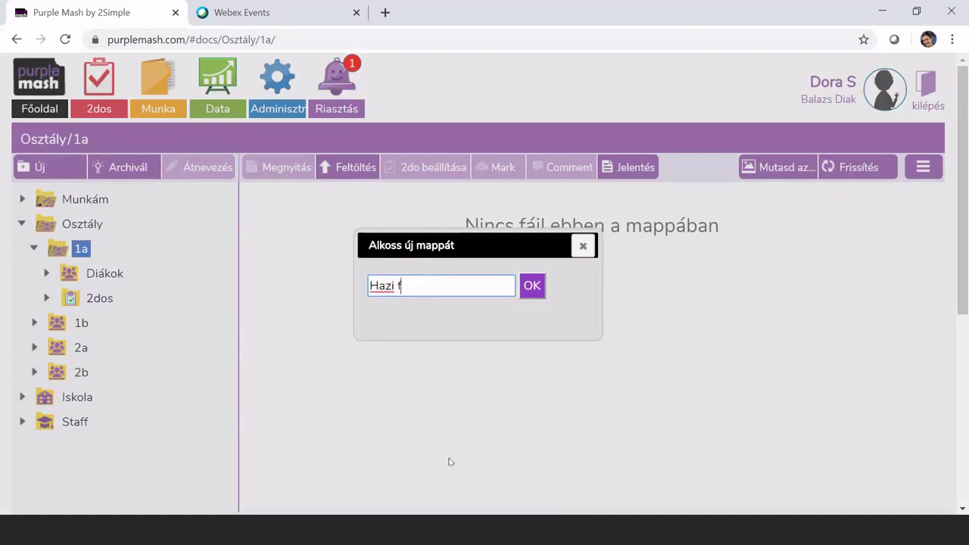
type("eladat")
left_click(532, 285)
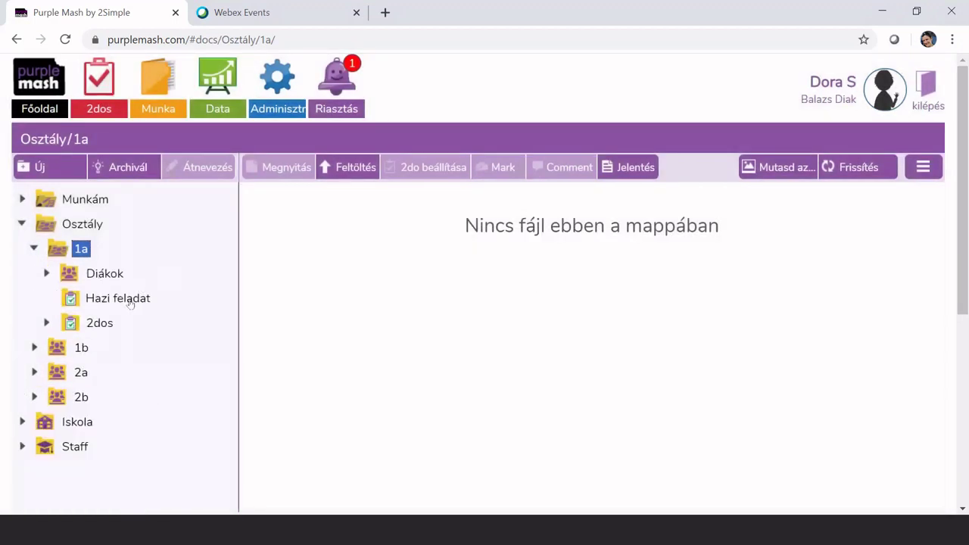
Upload the Word document Szorzás.docx from the Desktop to class 1a's Hazi feladat folder
left_click(122, 299)
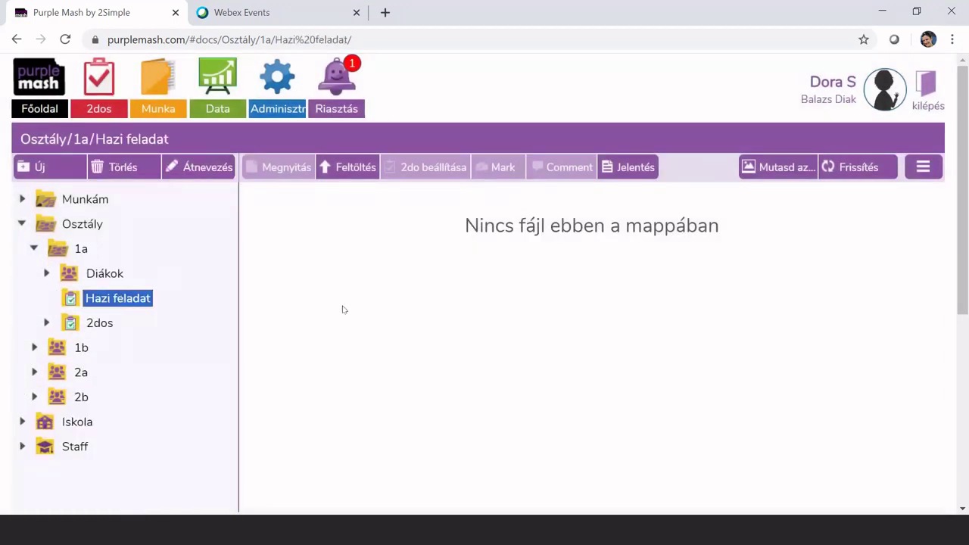
left_click(345, 167)
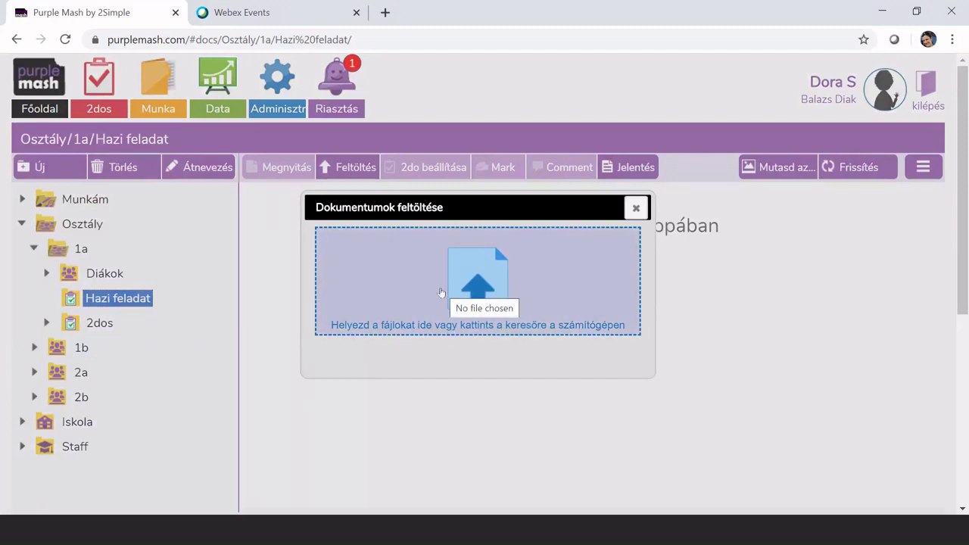
left_click(441, 292)
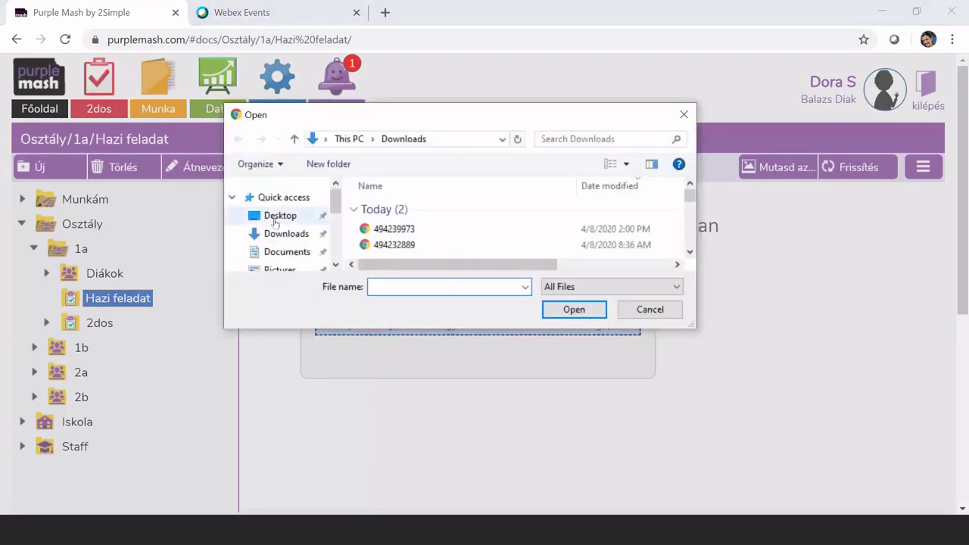
left_click(276, 218)
scroll(417, 263, "down", 5)
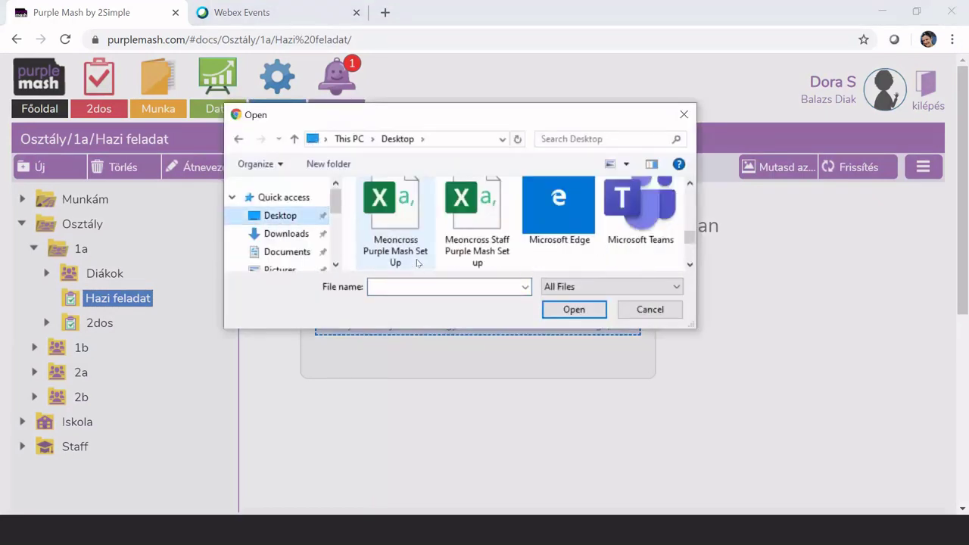
scroll(417, 263, "down", 2)
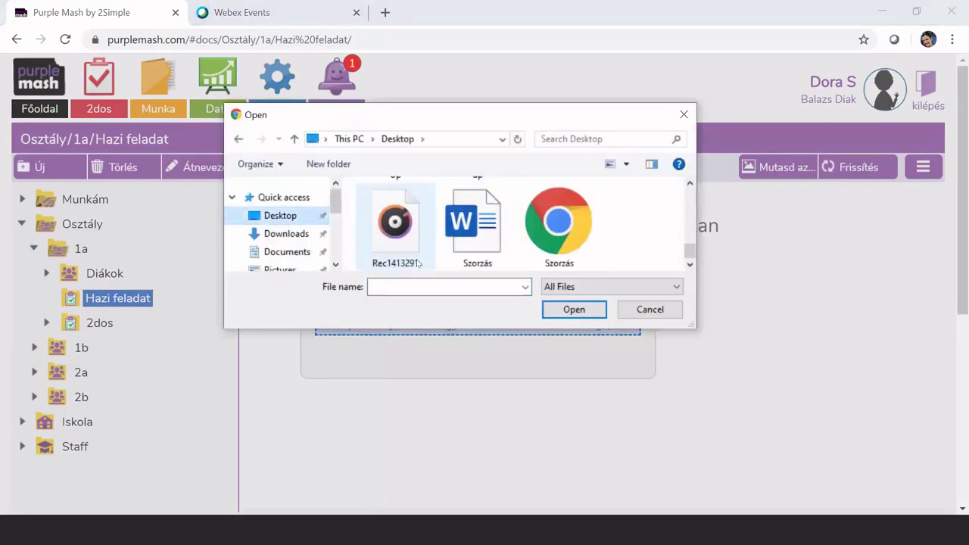
double_click(480, 222)
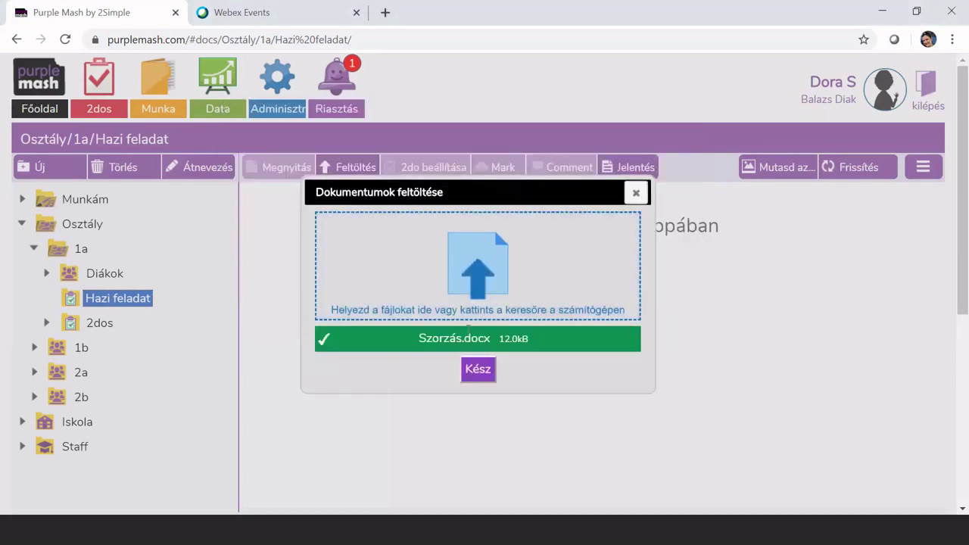
left_click(478, 369)
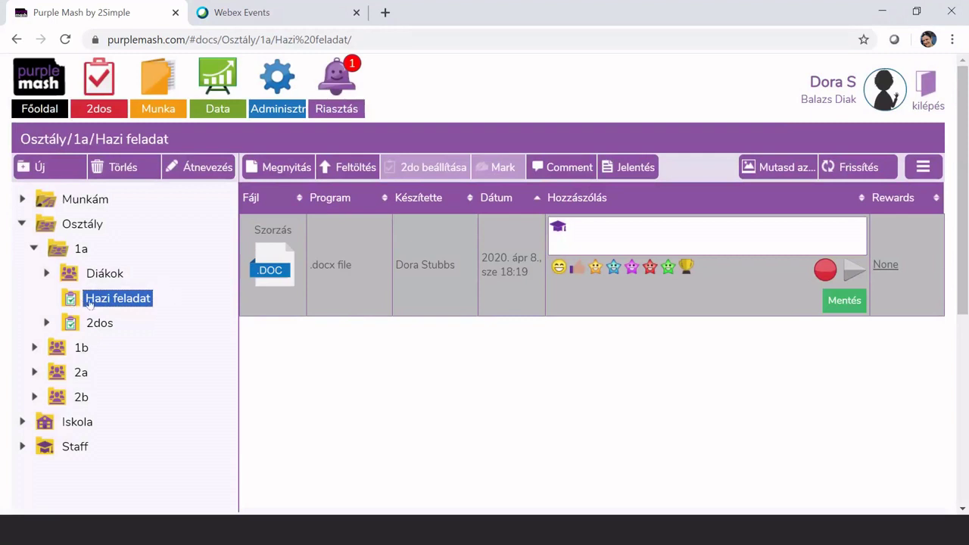
Download the Szorzás document, view the Munkám folder, and return to the Hazi feladat folder
double_click(271, 261)
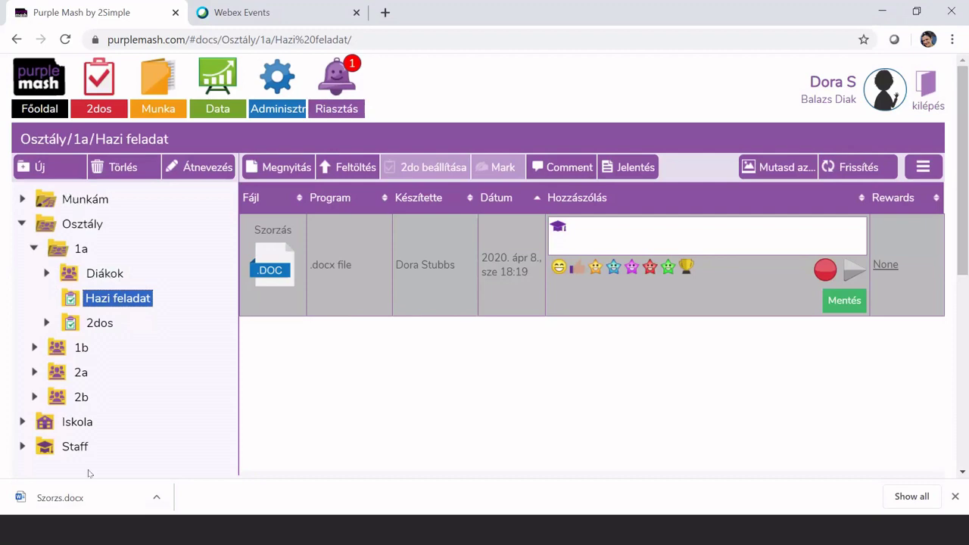
left_click(85, 198)
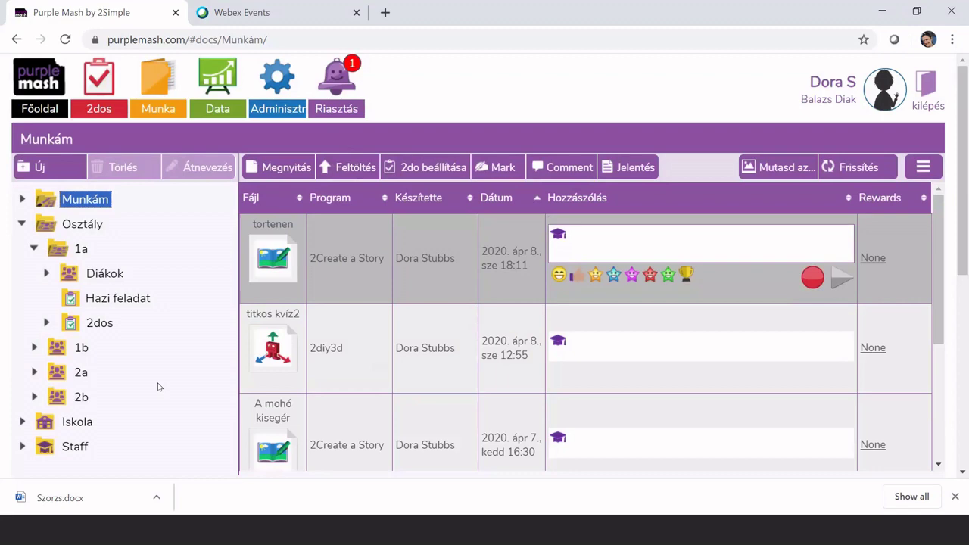
left_click(135, 304)
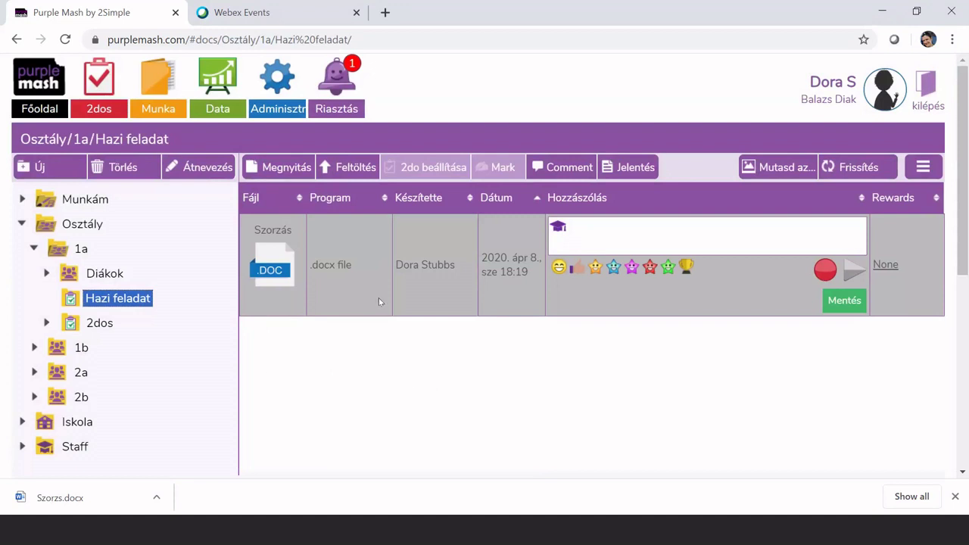
Collapse the class 1a folder and return to the teacher's home page
left_click(44, 276)
left_click(34, 248)
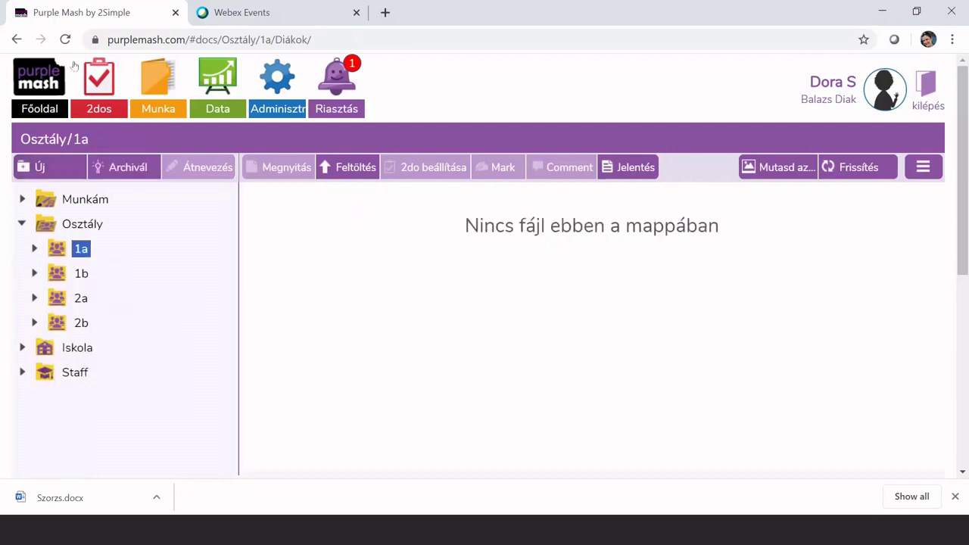
left_click(43, 72)
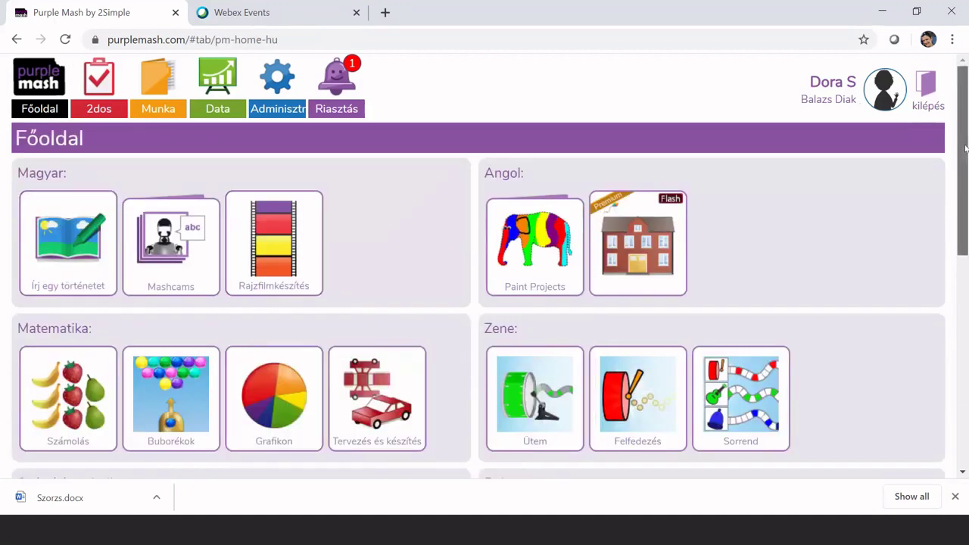
Open the Rajzfilmkészítés animation tool from the Magyar section of the home page
scroll(966, 148, "down", 1)
scroll(965, 149, "up", 1)
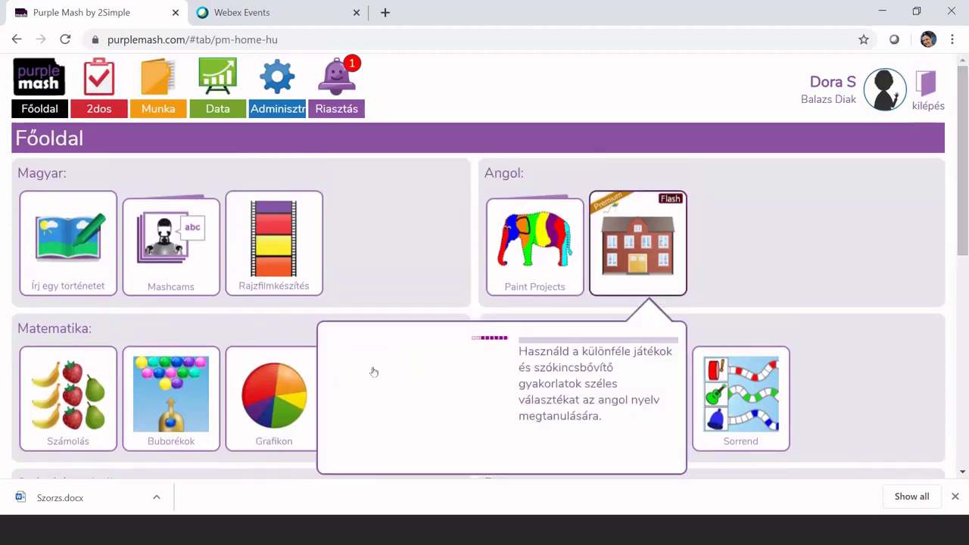
mouse_move(267, 242)
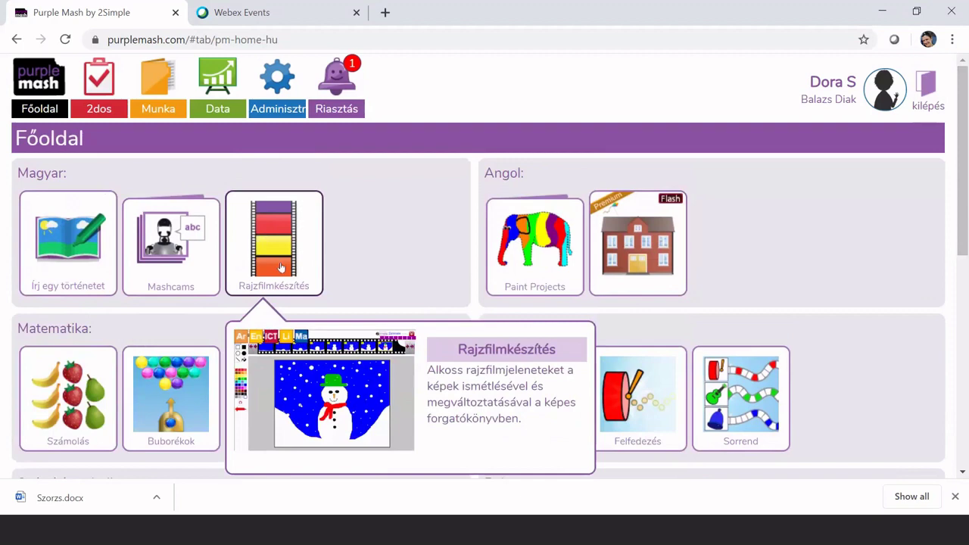
left_click(281, 267)
left_click(439, 380)
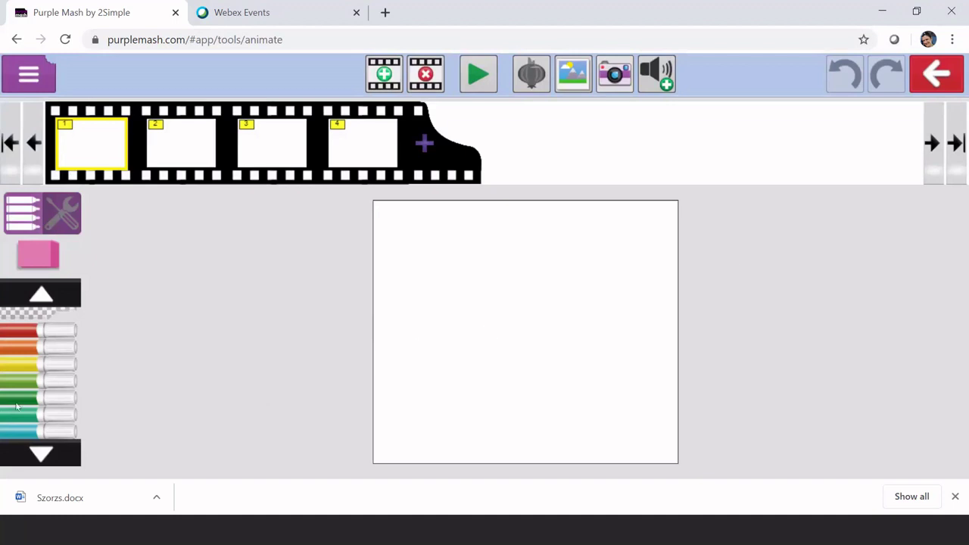
Try to draw a green horizon line across frame 1 and flood-fill the ground below it with green
left_click(52, 397)
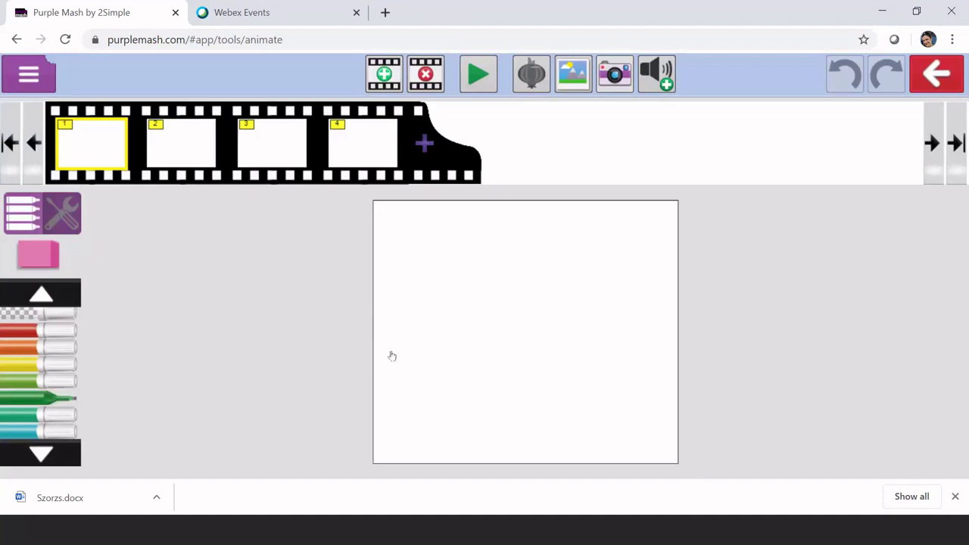
left_click_drag(378, 367, 675, 348)
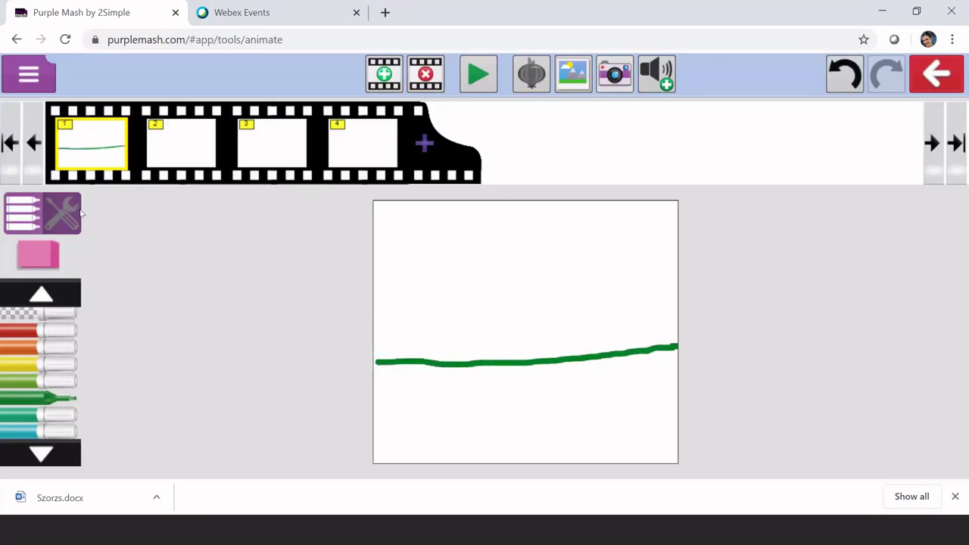
left_click(41, 295)
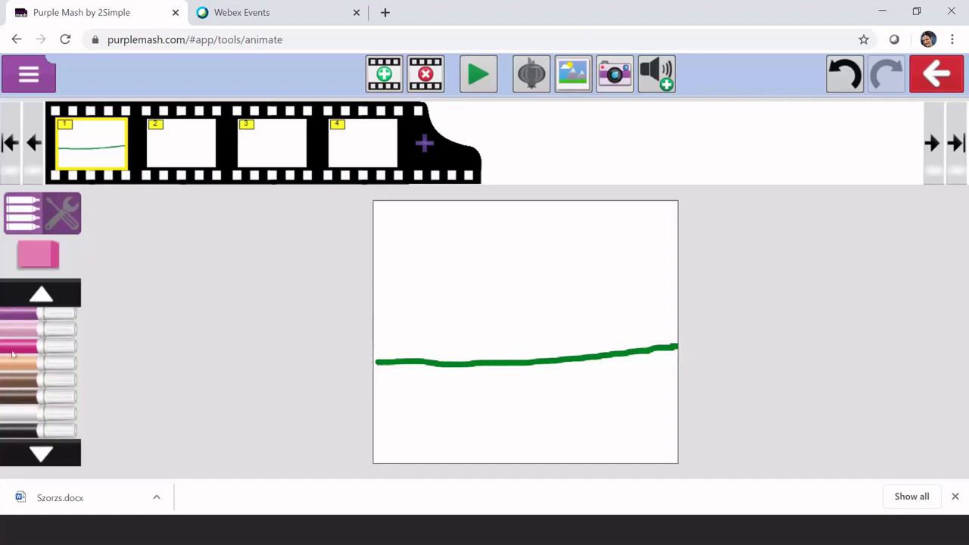
left_click(65, 215)
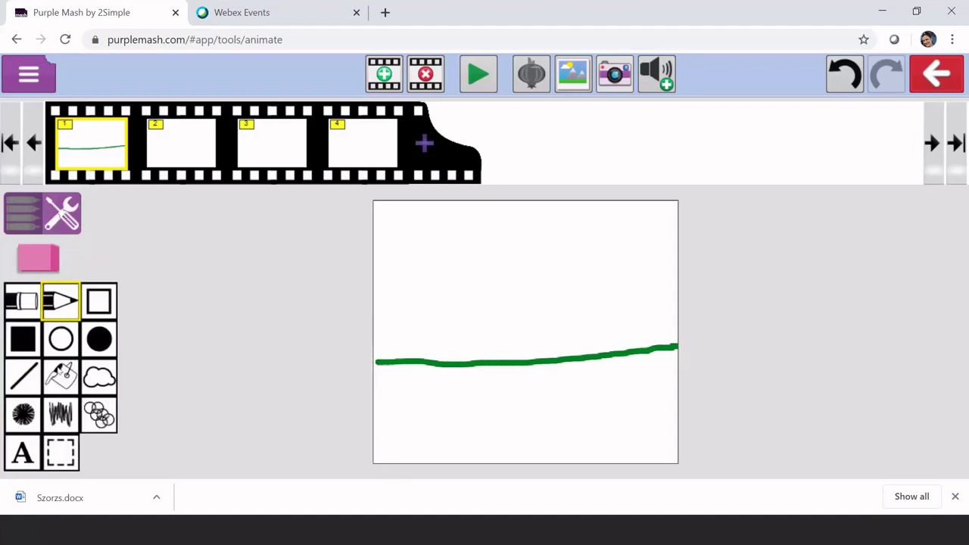
left_click(61, 375)
left_click(465, 430)
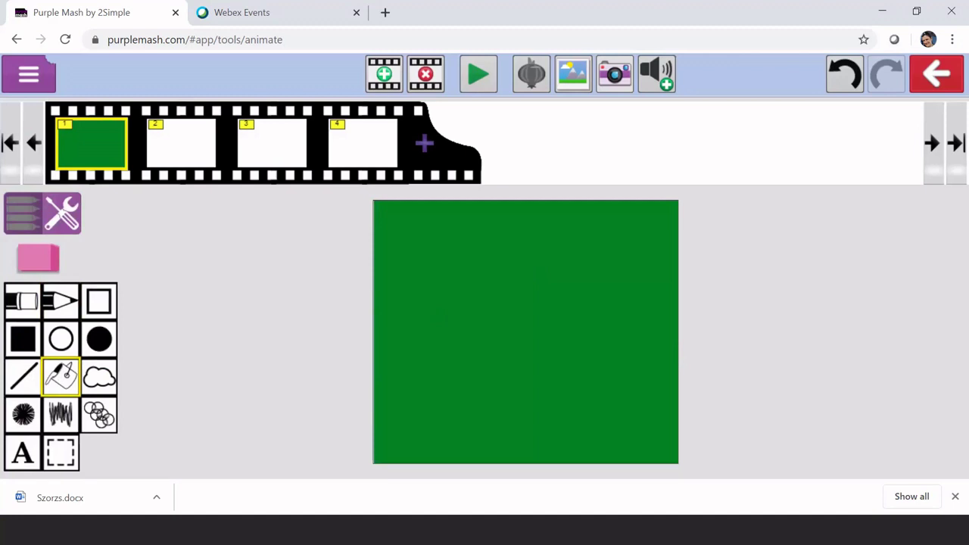
left_click(73, 288)
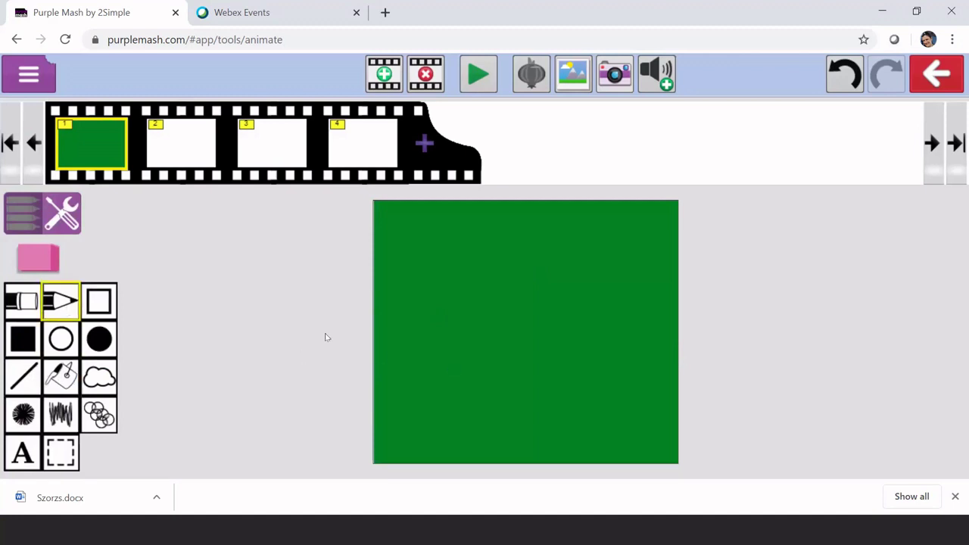
Draw a light blue line across frame 1 and flood-fill the canvas with the same blue as sky
left_click(30, 217)
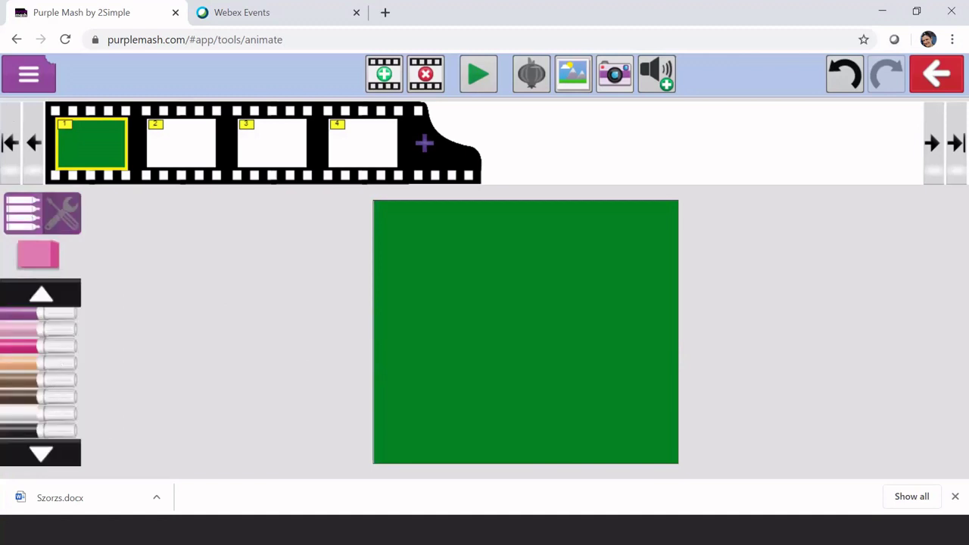
scroll(56, 380, "up", 5)
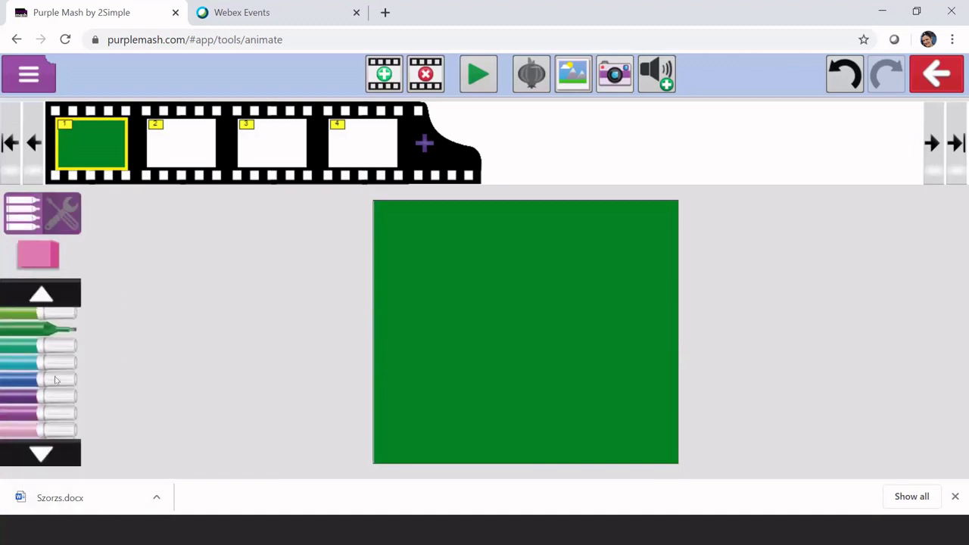
left_click(53, 364)
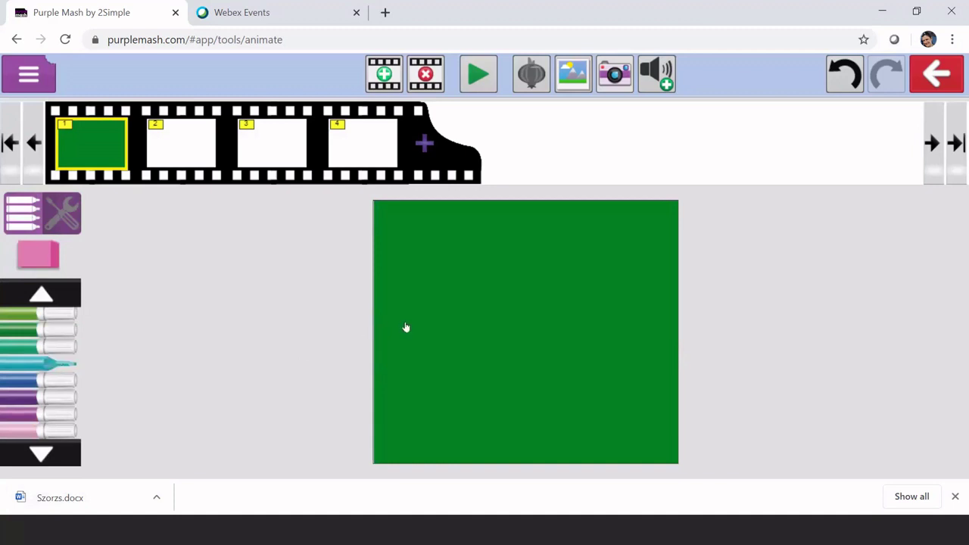
left_click_drag(380, 329, 678, 311)
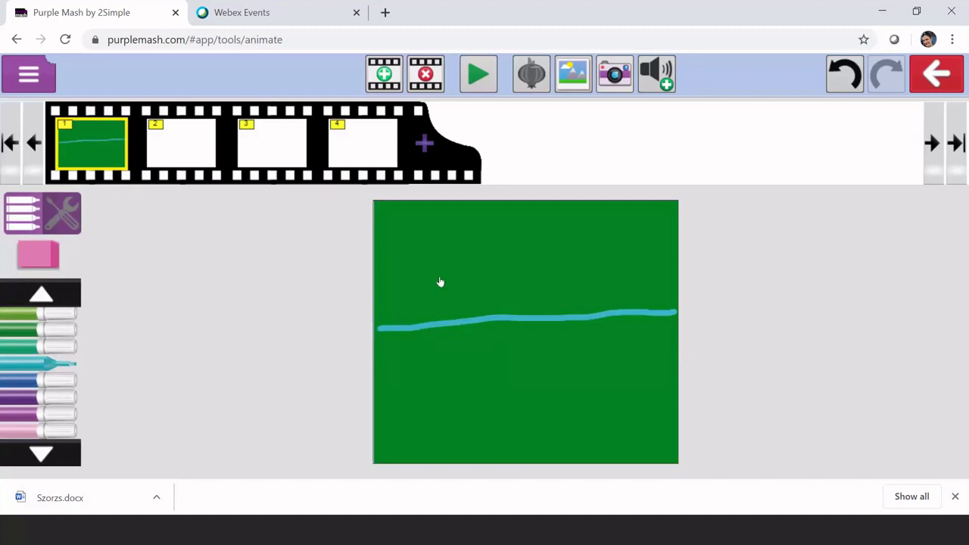
left_click(62, 214)
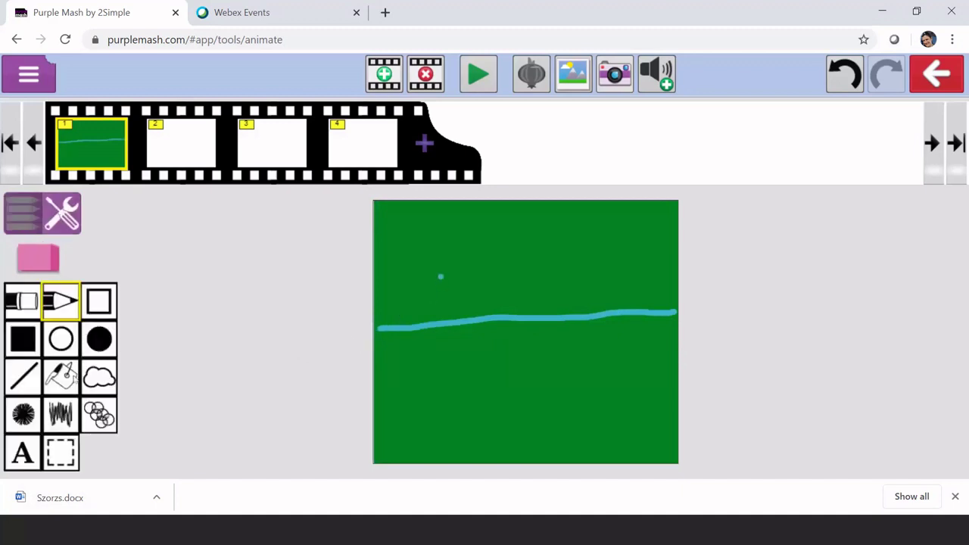
left_click(60, 379)
left_click(536, 266)
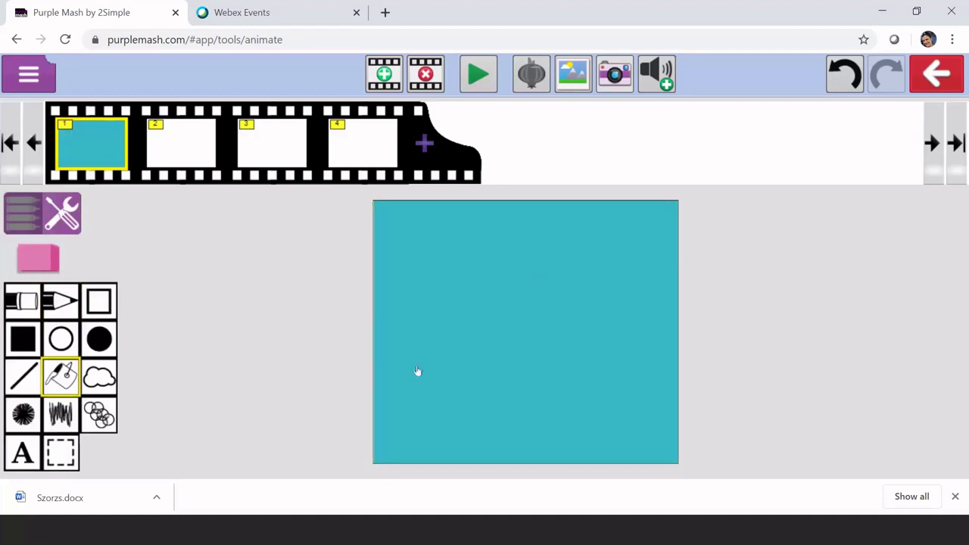
left_click(68, 300)
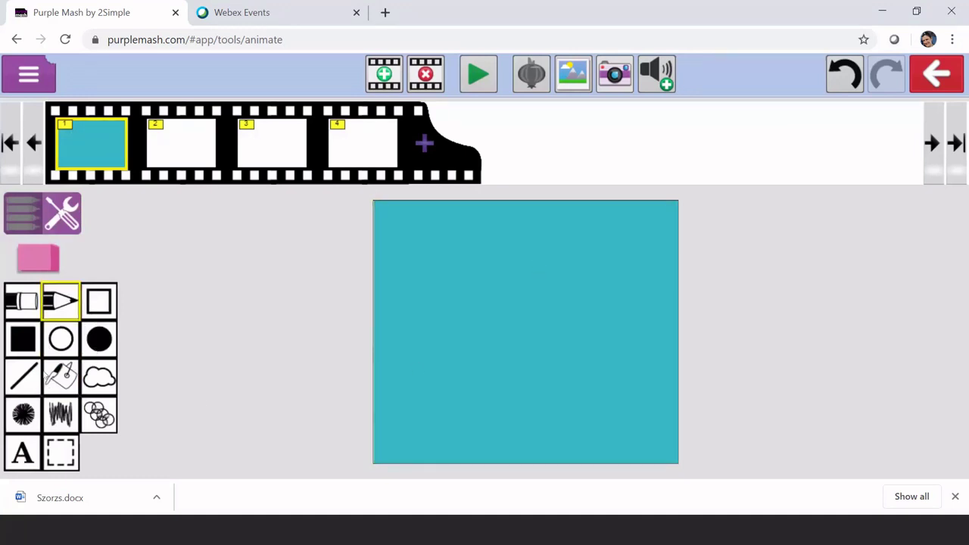
Paint a thick dark green horizon line across the blue background of frame 1 and flood-fill the ground below it
left_click(32, 203)
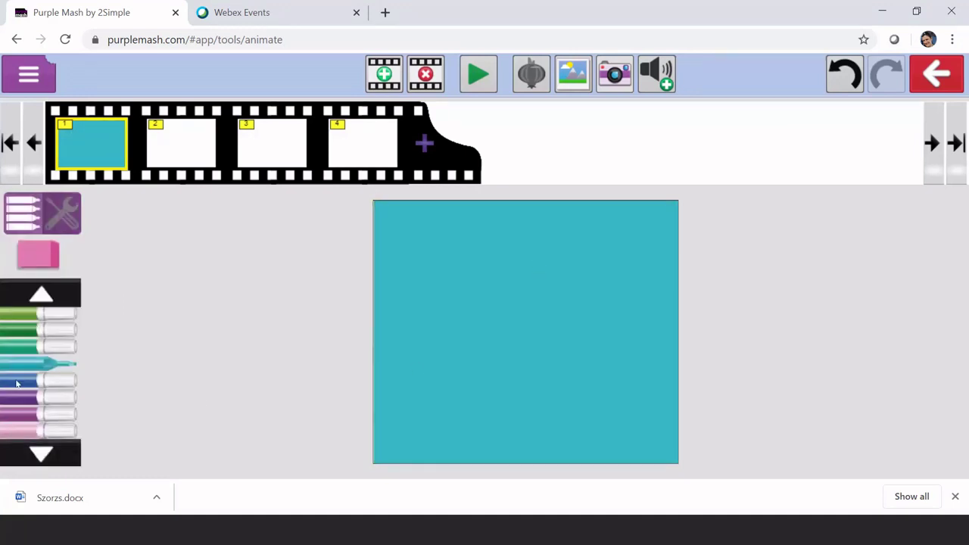
left_click(61, 330)
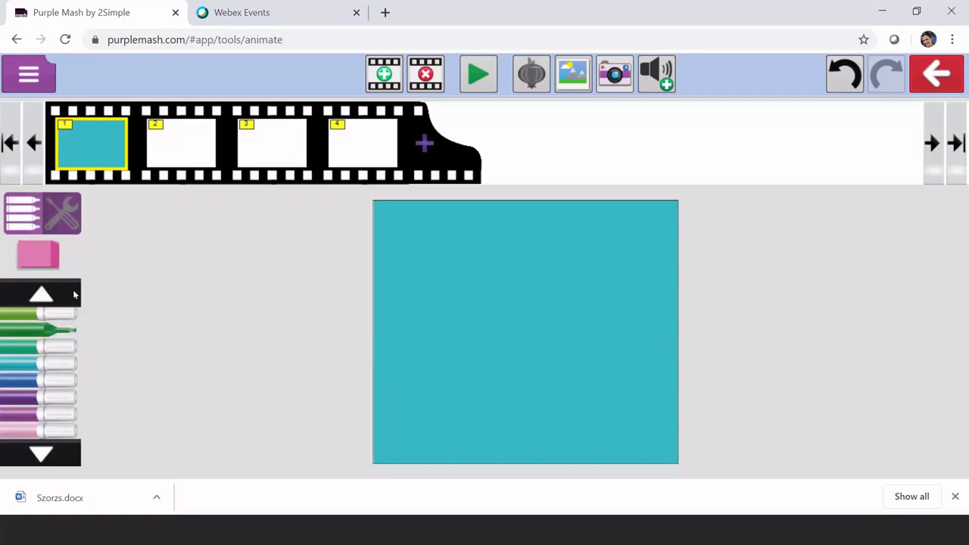
left_click(71, 222)
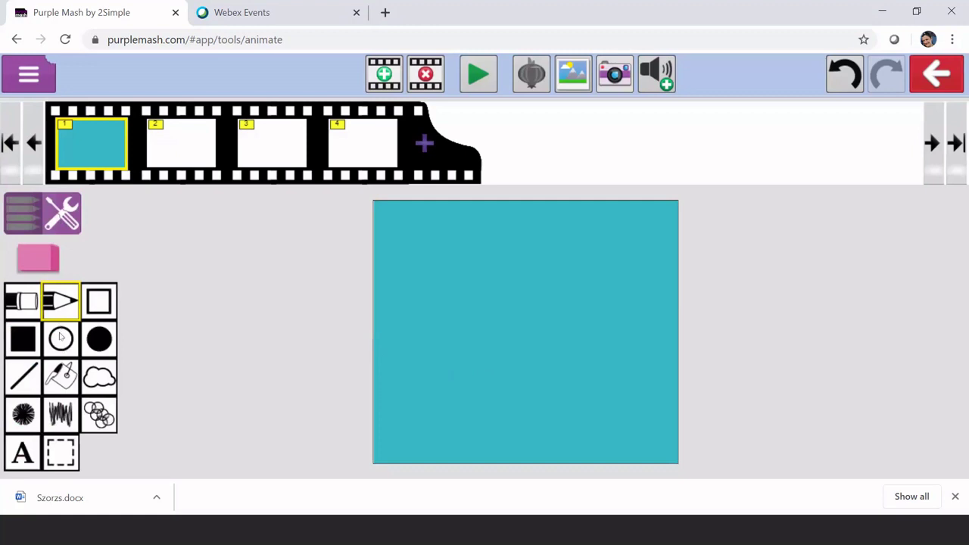
left_click(24, 292)
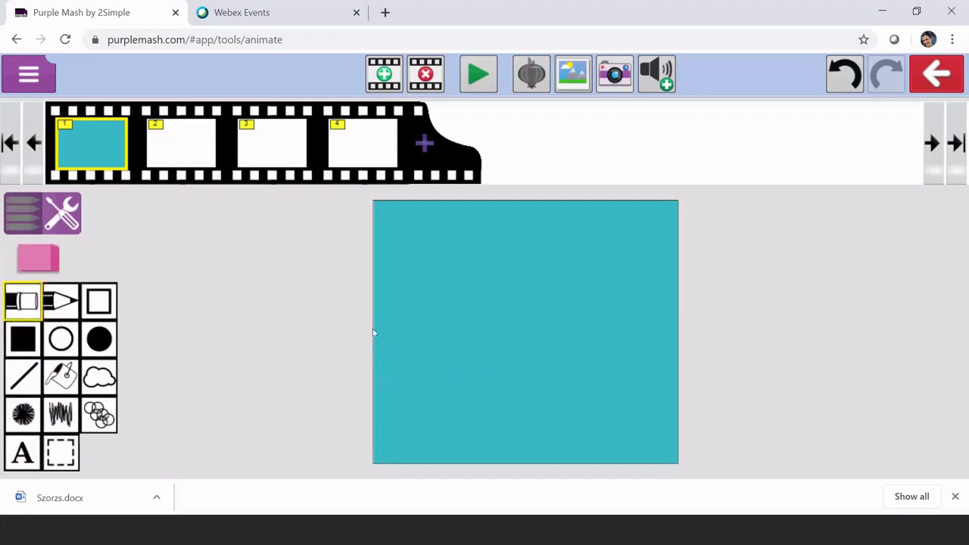
left_click(378, 374)
left_click_drag(383, 376, 765, 354)
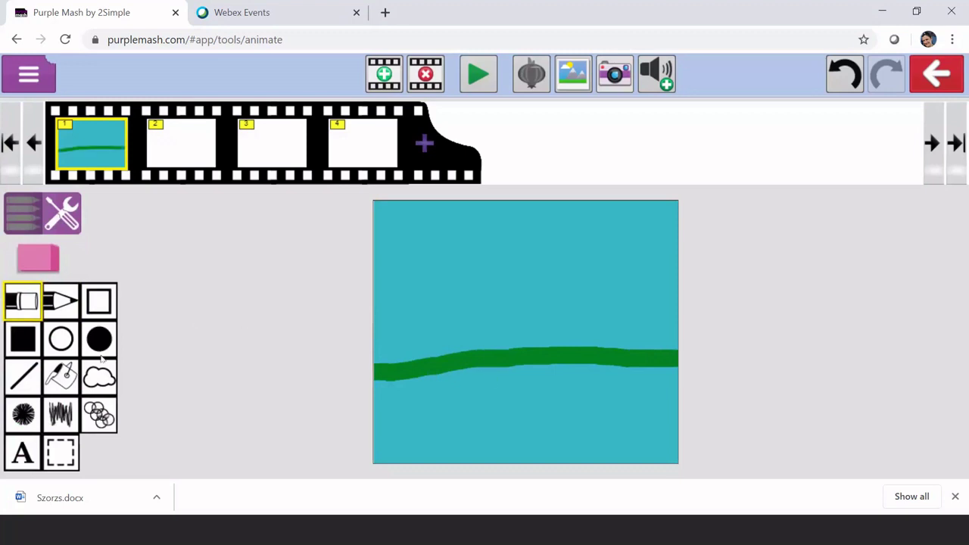
left_click(63, 375)
left_click(452, 445)
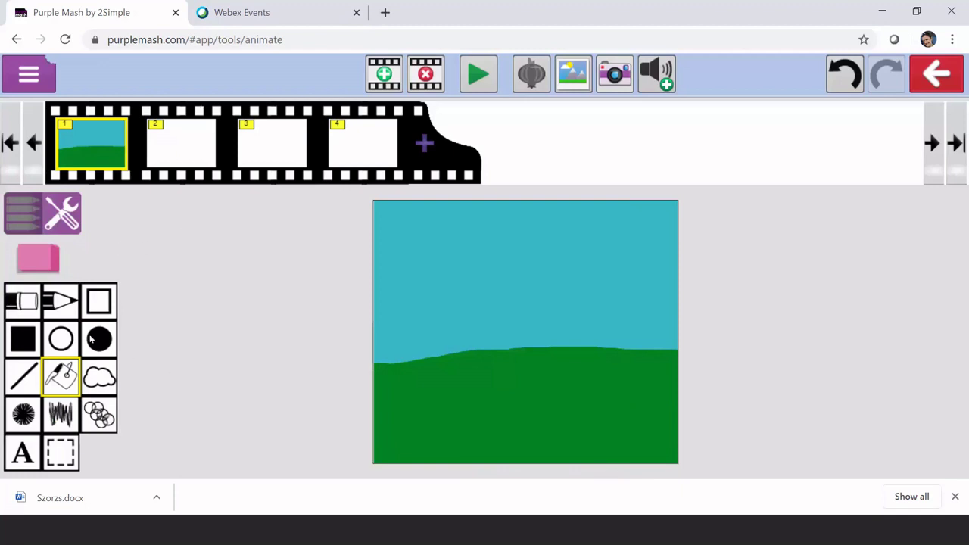
Paint a dark brown dot with the thick brush on the green ground in frame 1 as a seed
left_click(26, 302)
left_click(13, 211)
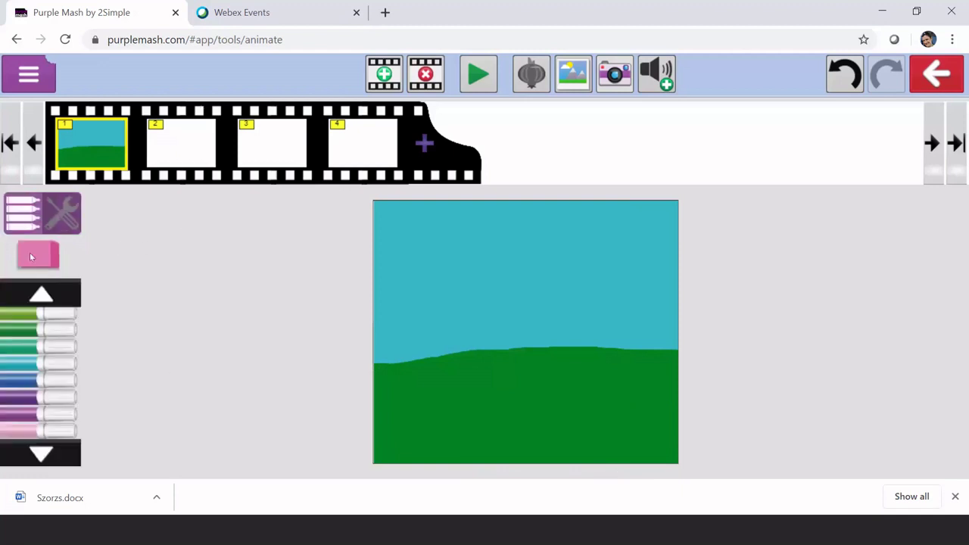
left_click(45, 451)
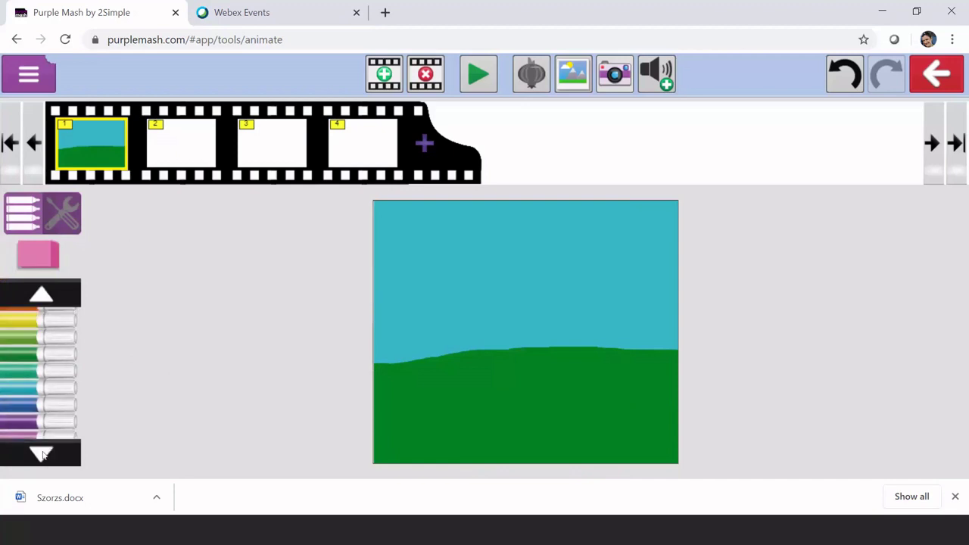
left_click(45, 452)
left_click(44, 453)
left_click(44, 454)
left_click(43, 455)
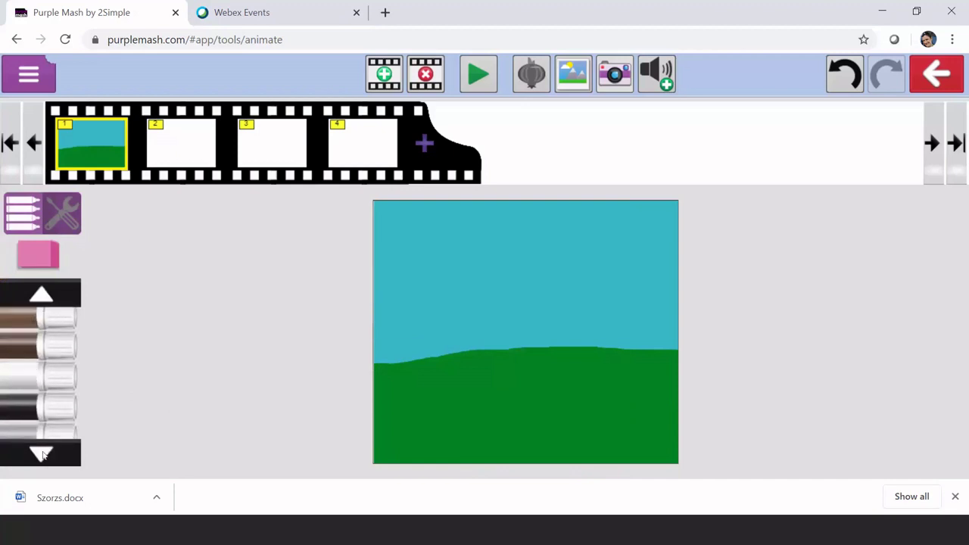
left_click(43, 455)
left_click(45, 356)
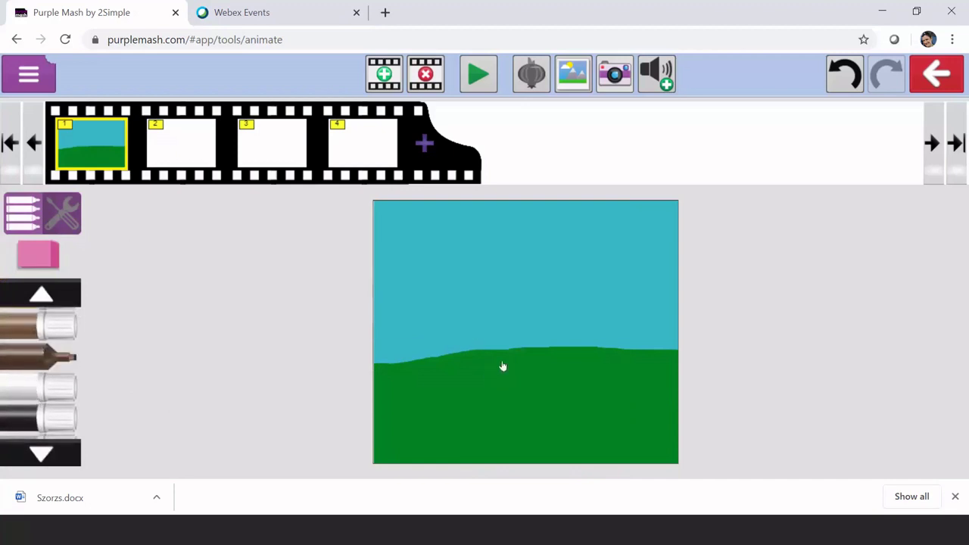
left_click(520, 378)
Compare frames 1 and 2, then turn on onion skinning with frame 2 selected
left_click(180, 141)
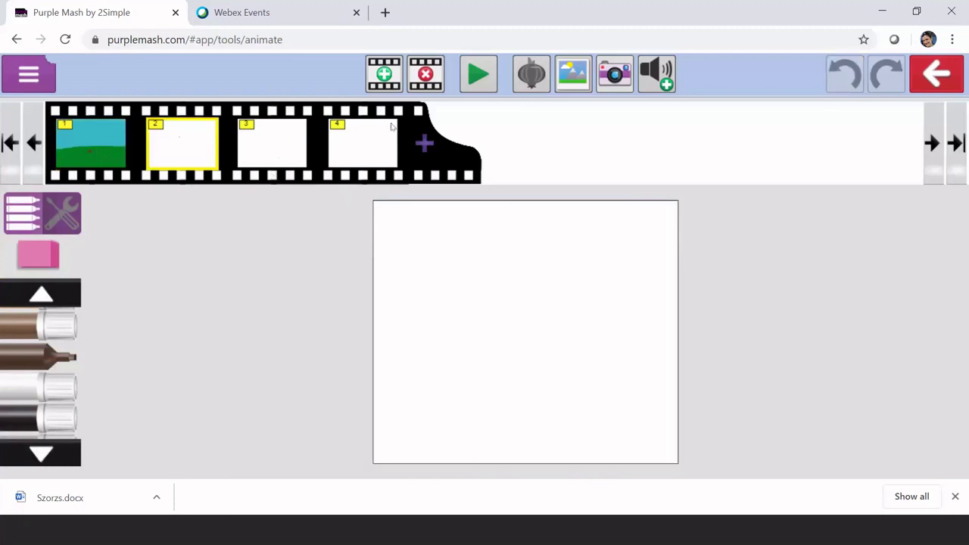
left_click(105, 153)
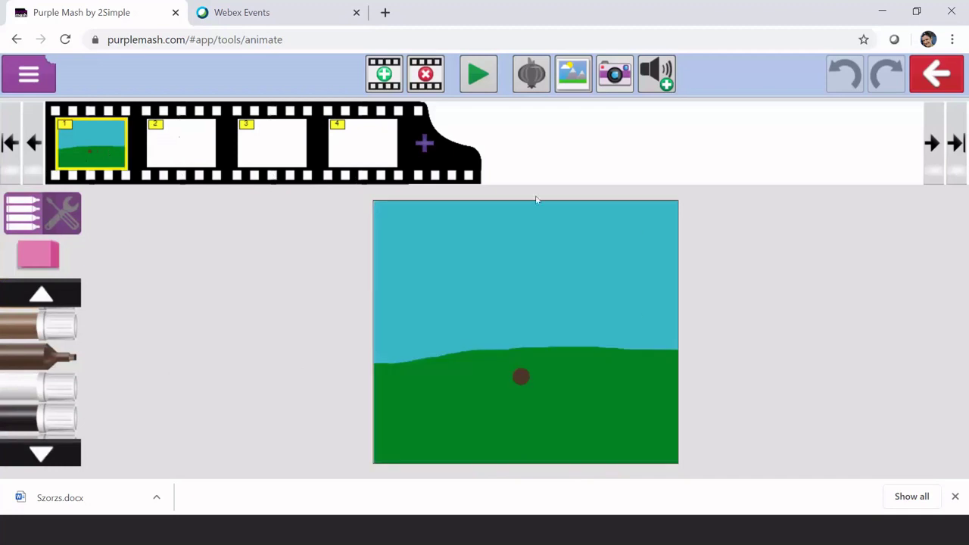
left_click(193, 147)
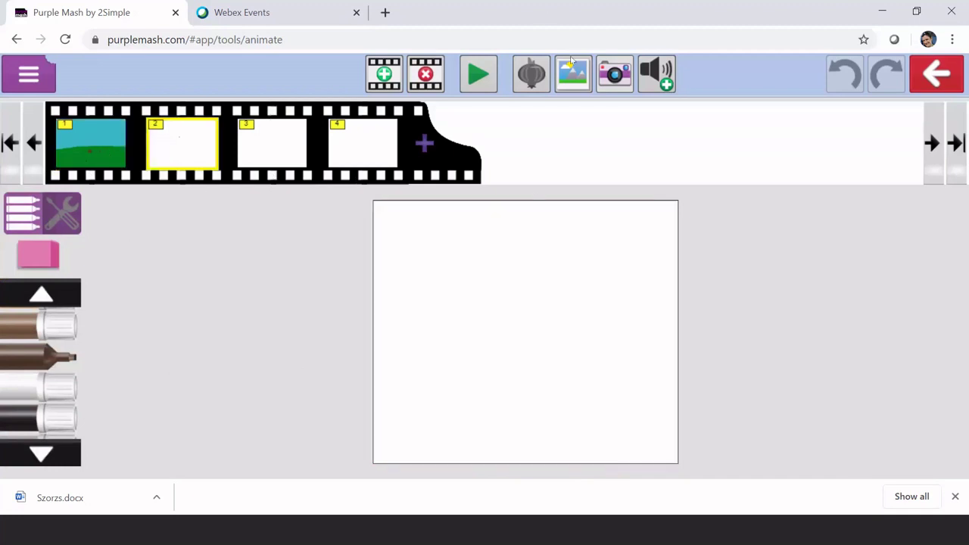
left_click(528, 74)
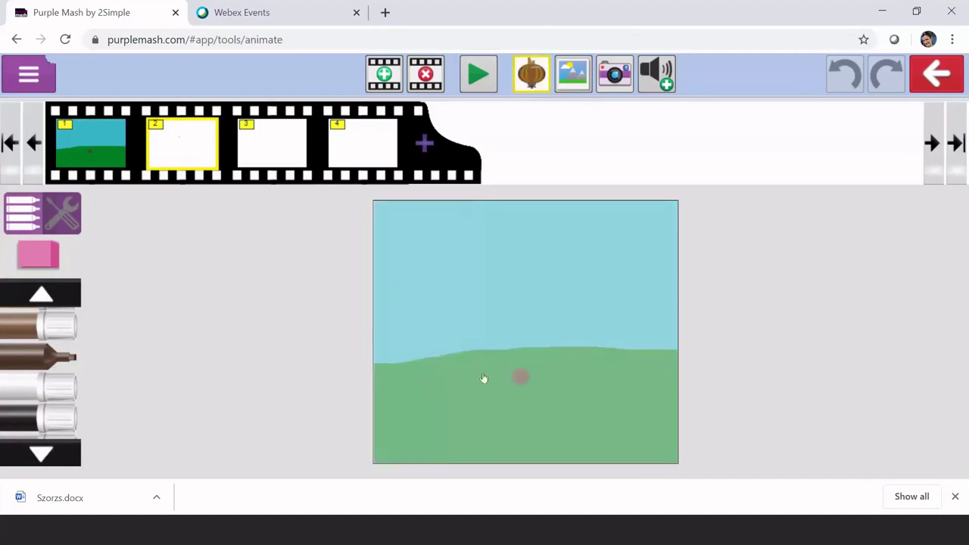
Draw a short light green stem growing up from the seed's ghosted position in frame 2
left_click(41, 454)
left_click(42, 454)
left_click(42, 455)
left_click(42, 455)
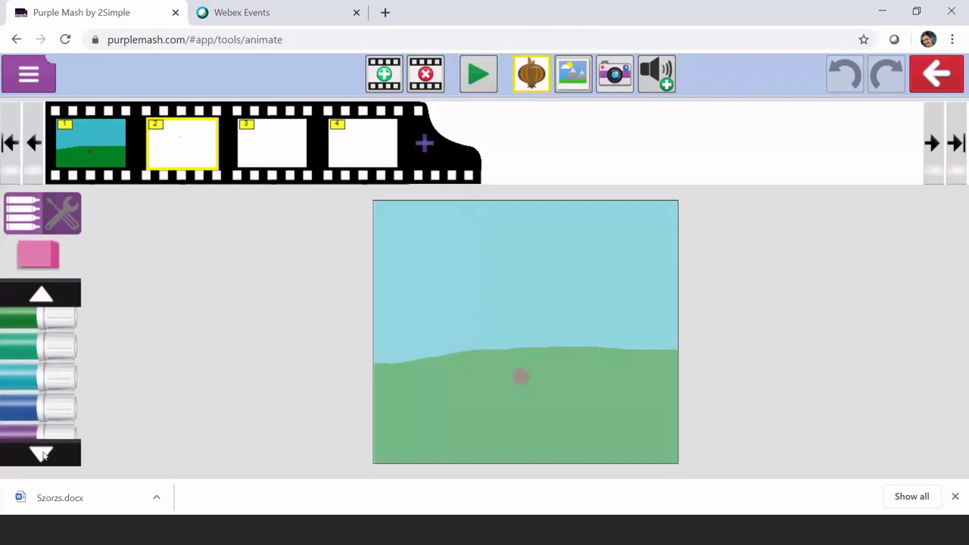
left_click(42, 454)
left_click(55, 324)
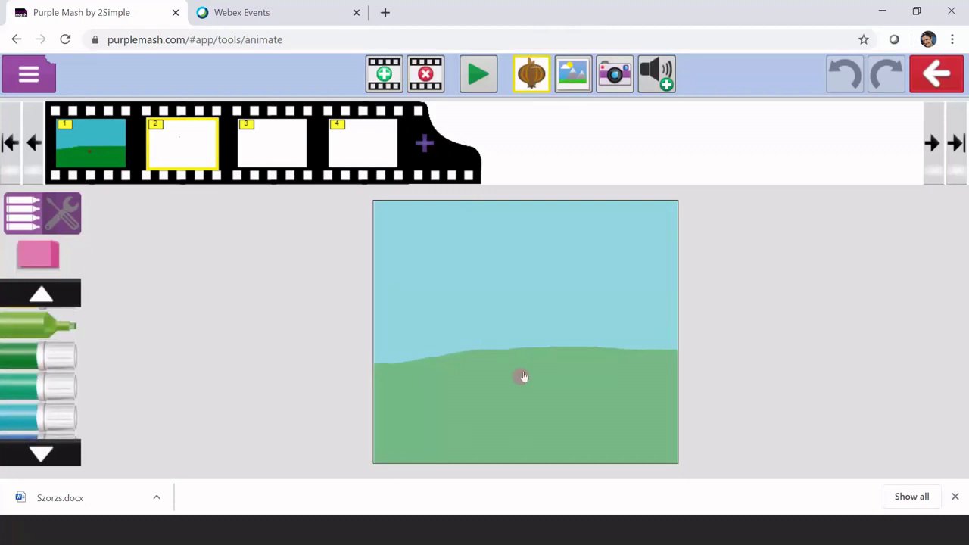
mouse_move(522, 376)
left_mouse_down()
mouse_move(519, 351)
mouse_move(532, 328)
left_mouse_up()
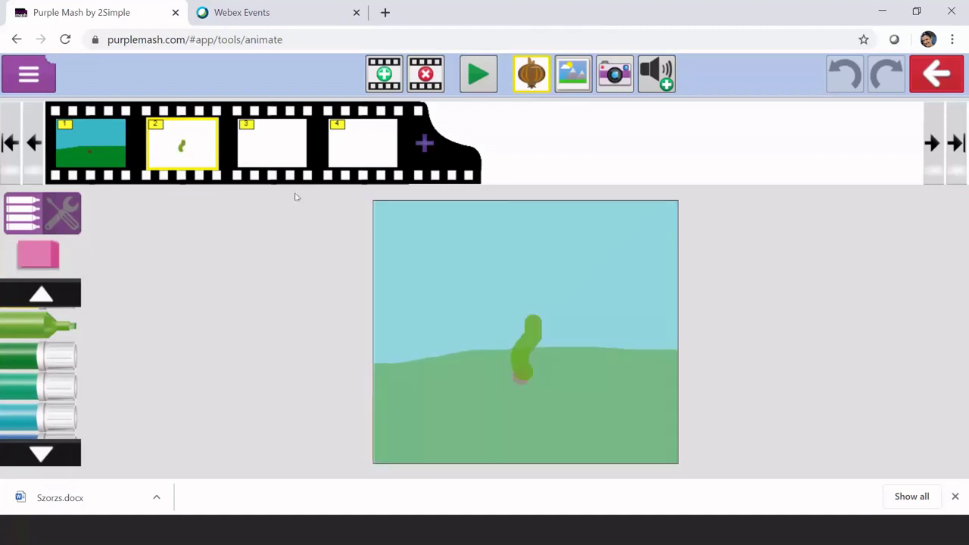
Check the onion-skin preview in frame 3 and return to frame 2
left_click(272, 153)
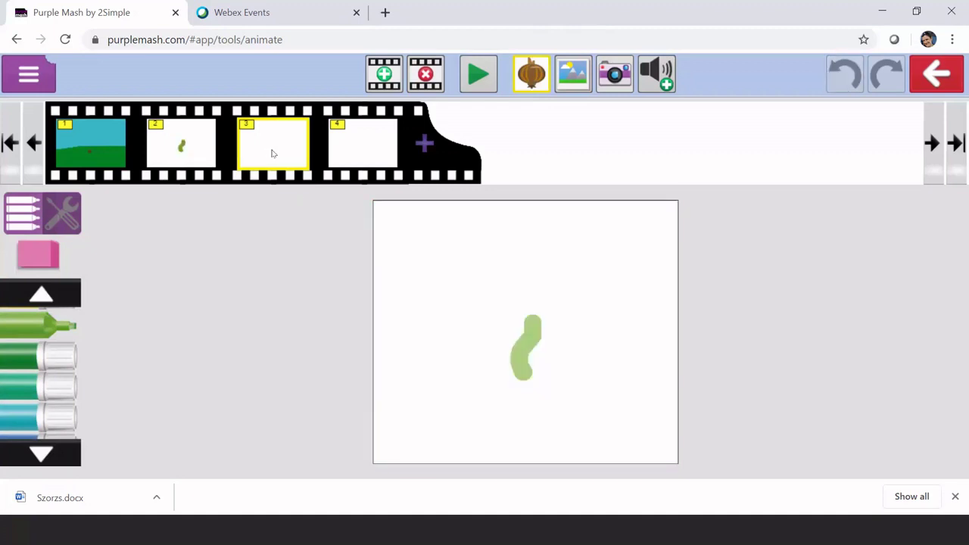
left_click(187, 152)
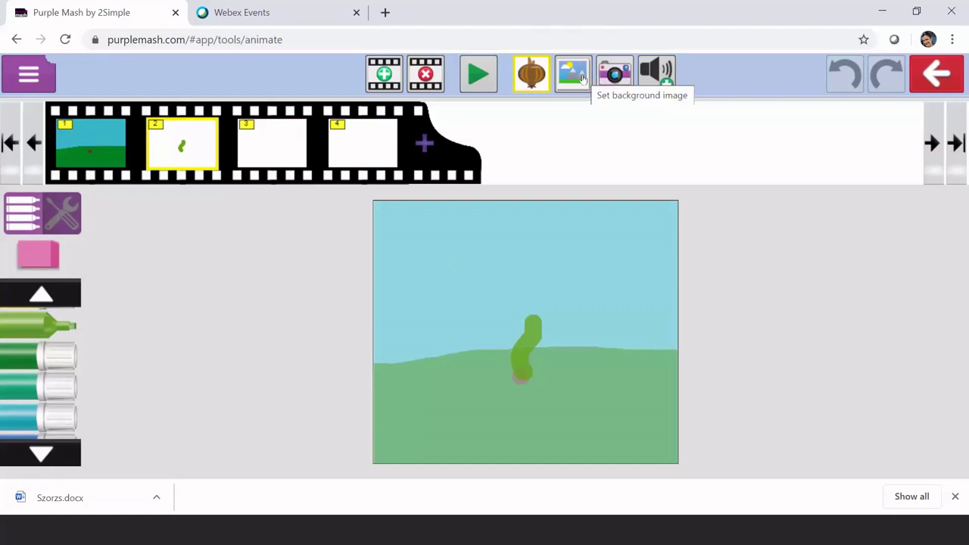
Compare the onion-skin previews of frames 3 and 2, and add four blank frames to the end of the filmstrip
left_click(252, 148)
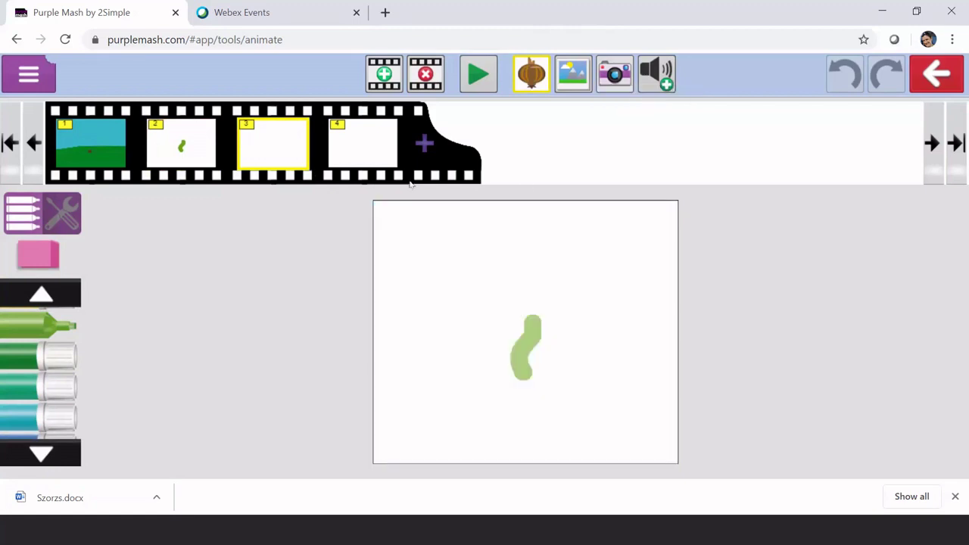
left_click(182, 145)
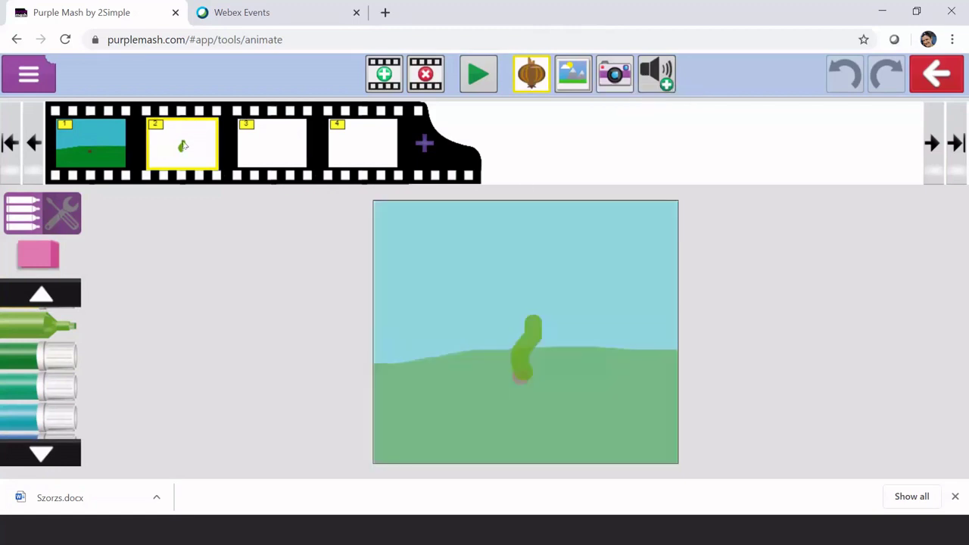
left_click(424, 146)
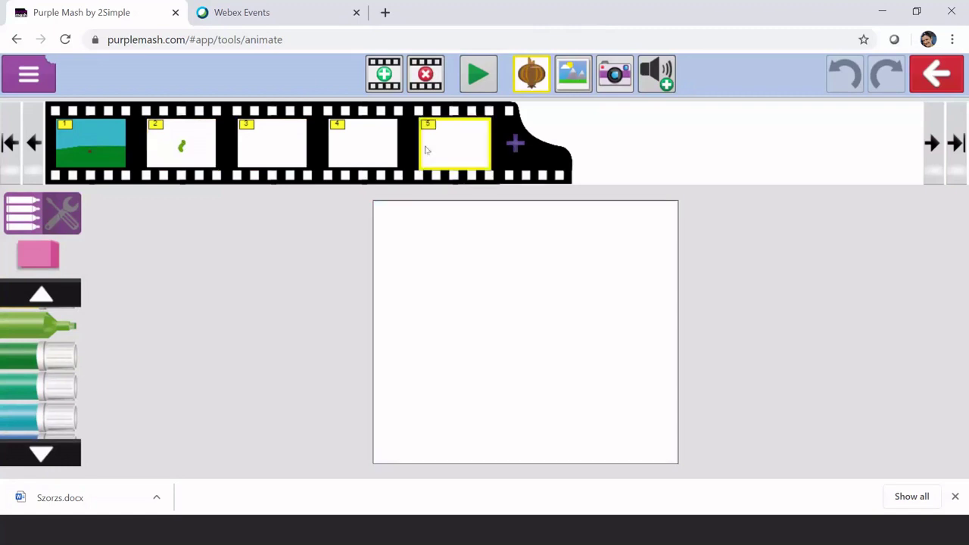
left_click(516, 145)
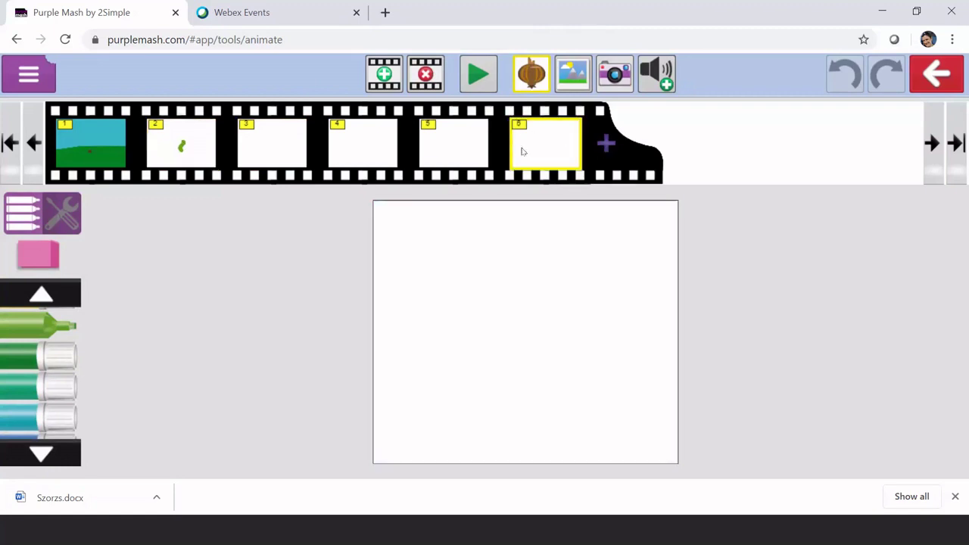
left_click(610, 144)
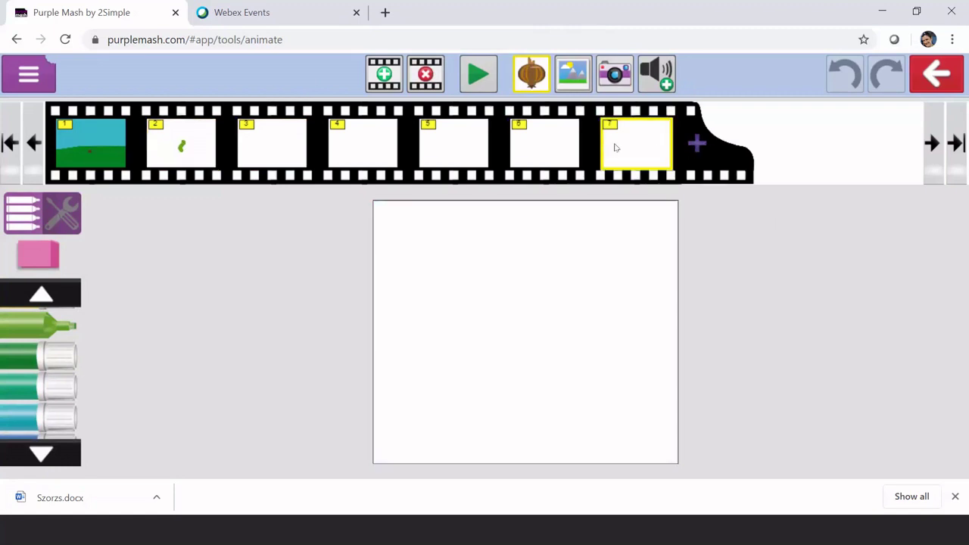
left_click(702, 145)
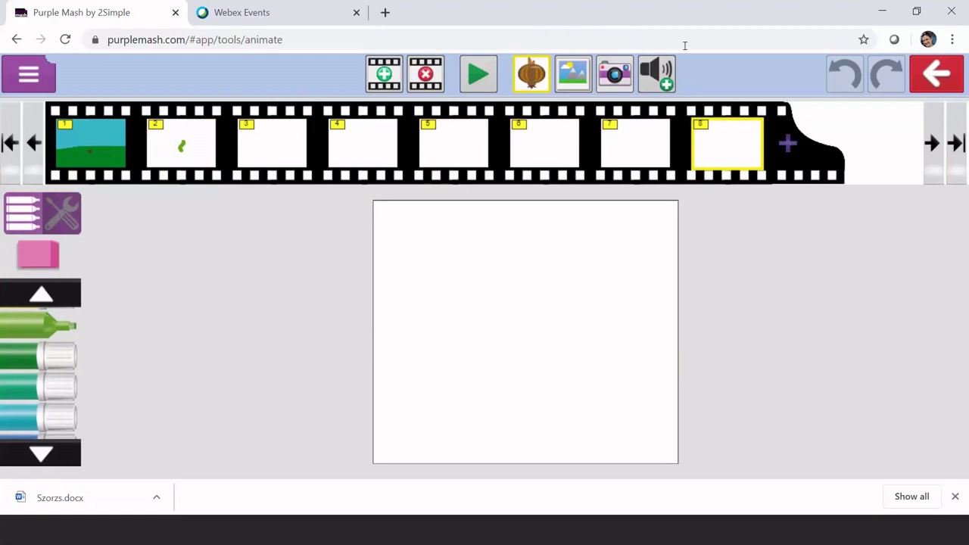
Open the webcam capture for the last frame, switch the camera view and leave it without taking a photo
left_click(612, 68)
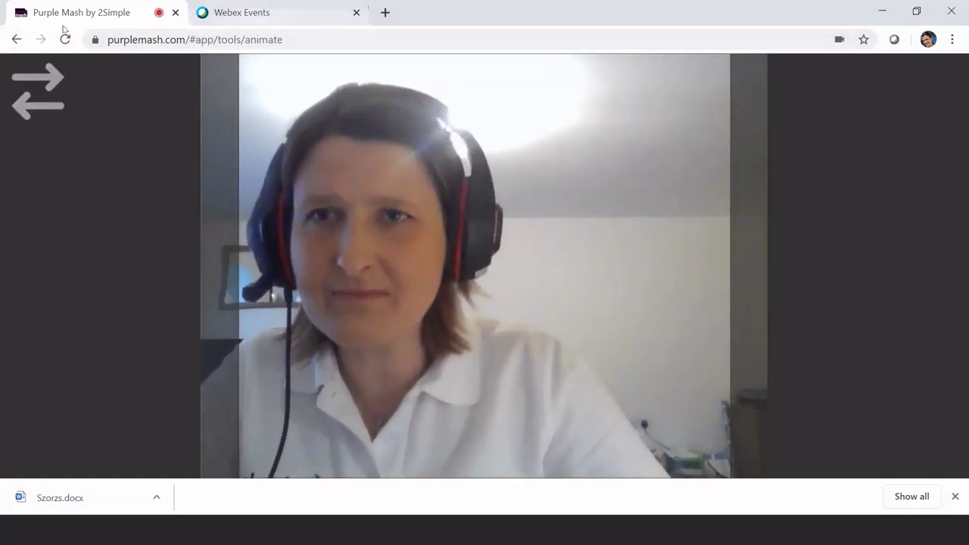
left_click(30, 86)
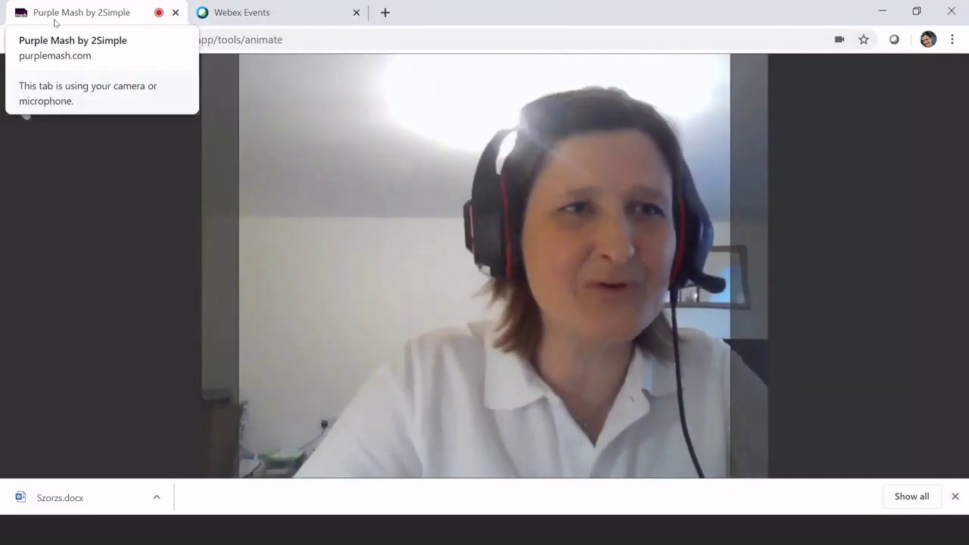
left_click(296, 39)
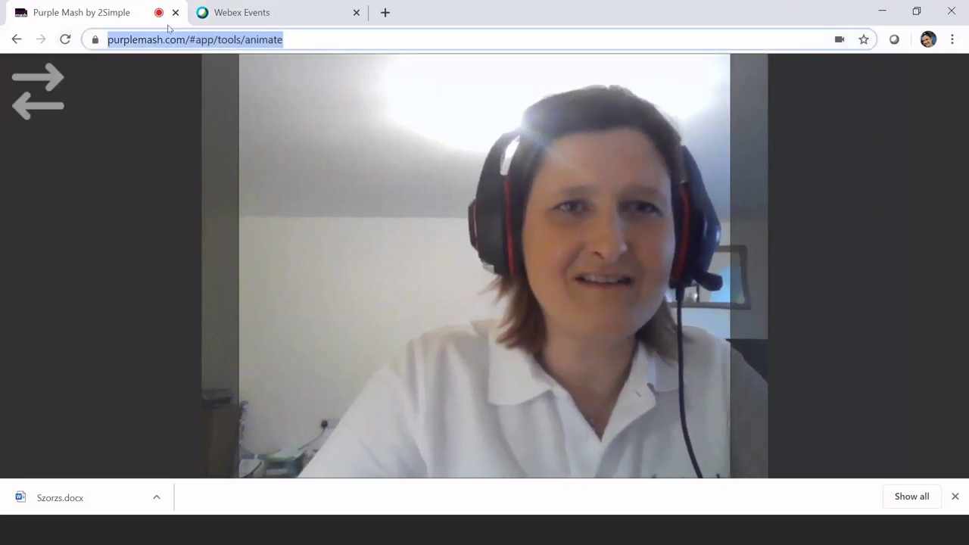
left_click(64, 39)
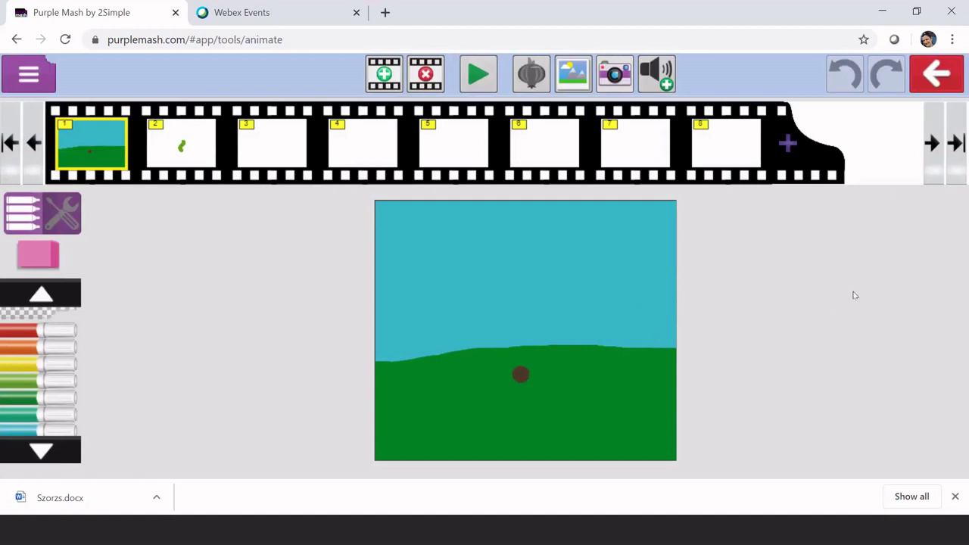
Exit the animation without saving and open the saved animation "Kis virág a nagy hóba" from the Munkám folder
left_click(937, 76)
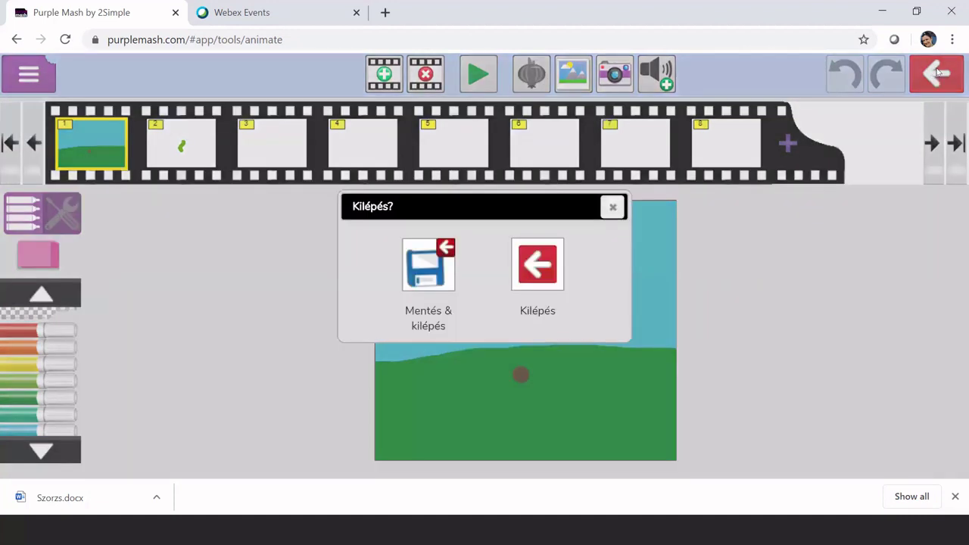
left_click(521, 259)
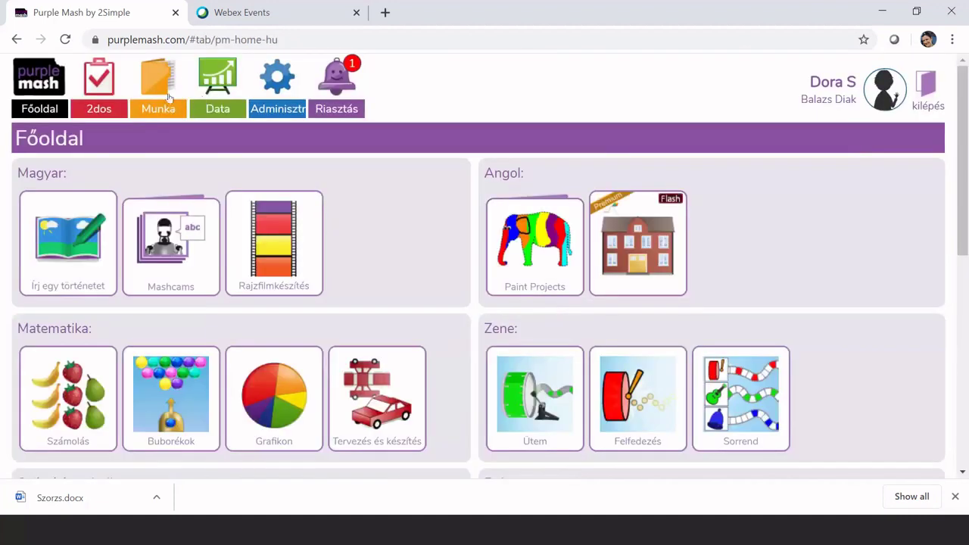
left_click(168, 95)
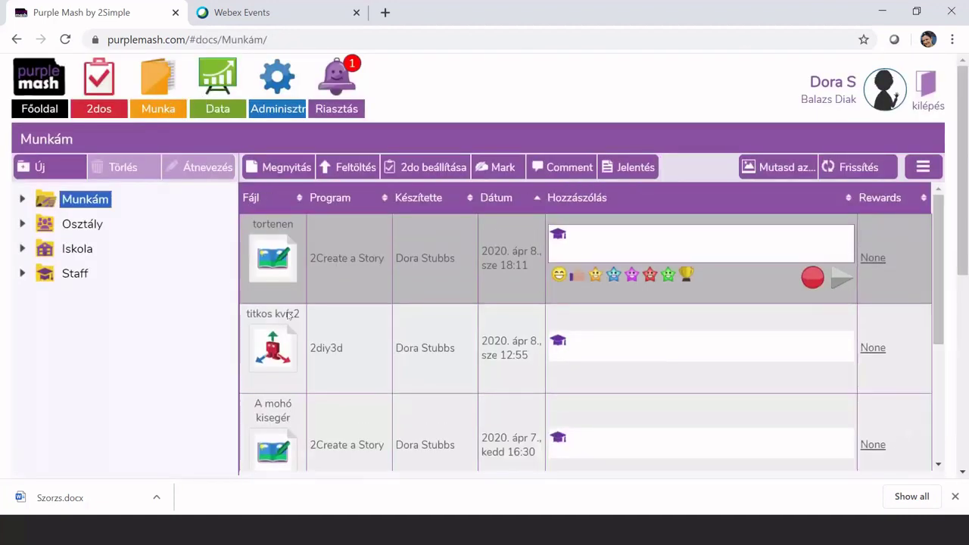
scroll(288, 315, "down", 3)
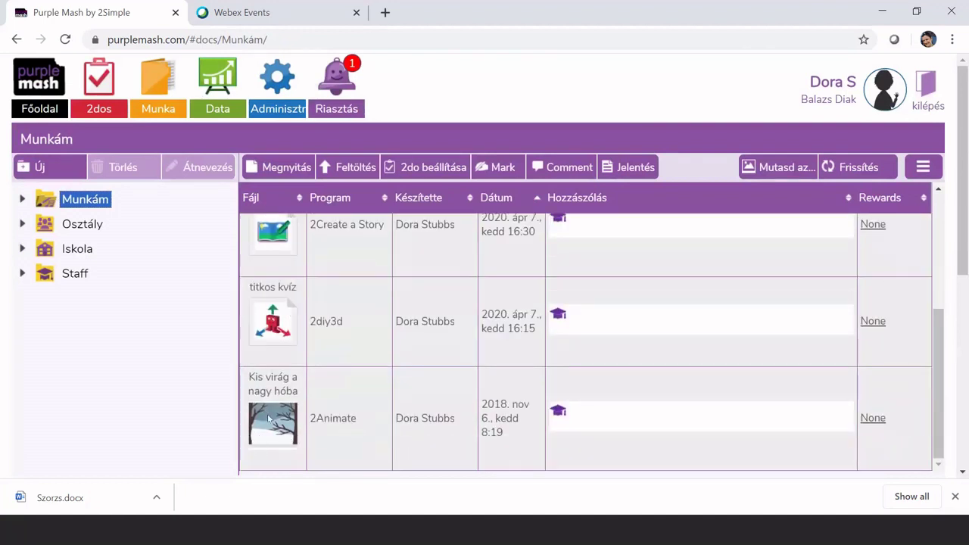
left_click(268, 420)
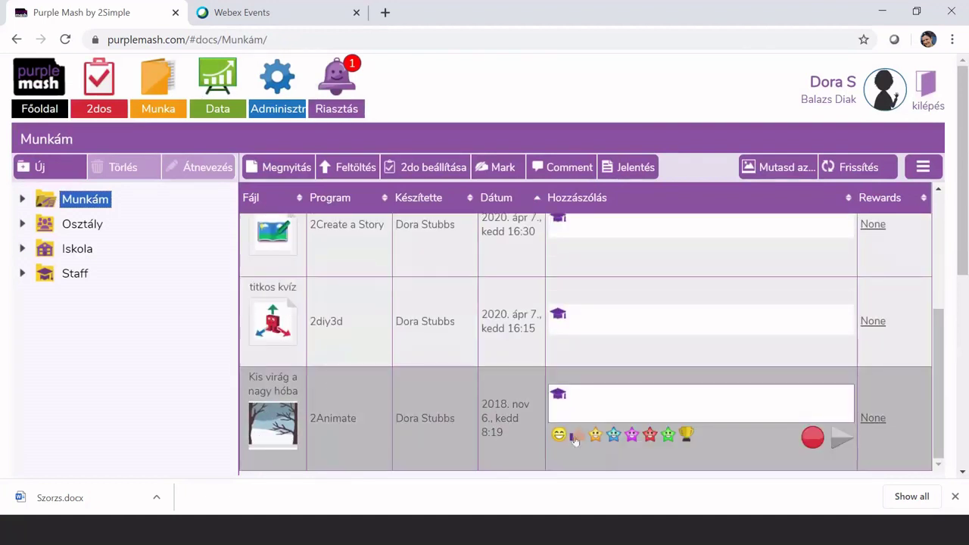
double_click(274, 424)
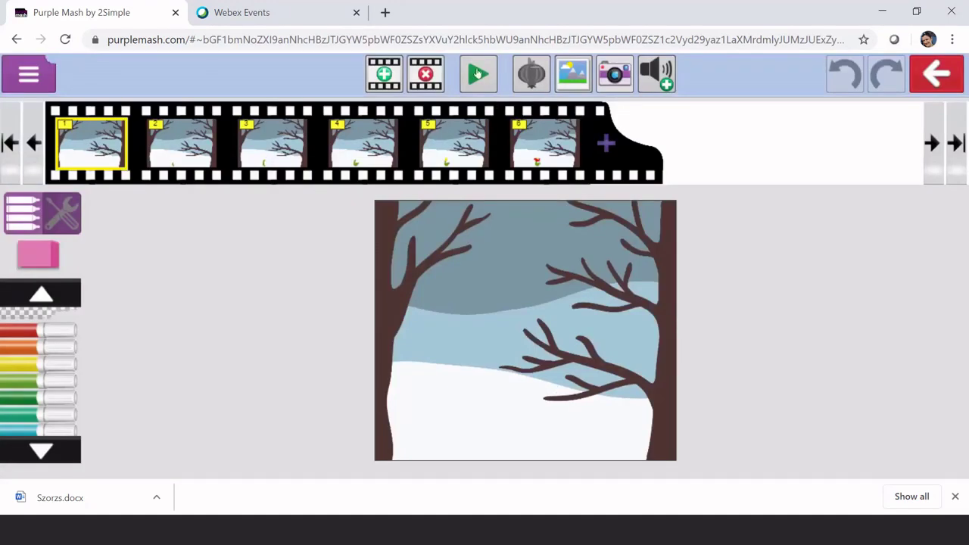
Play the winter flower animation at a faster and a slower speed, and stop playback
left_click(478, 74)
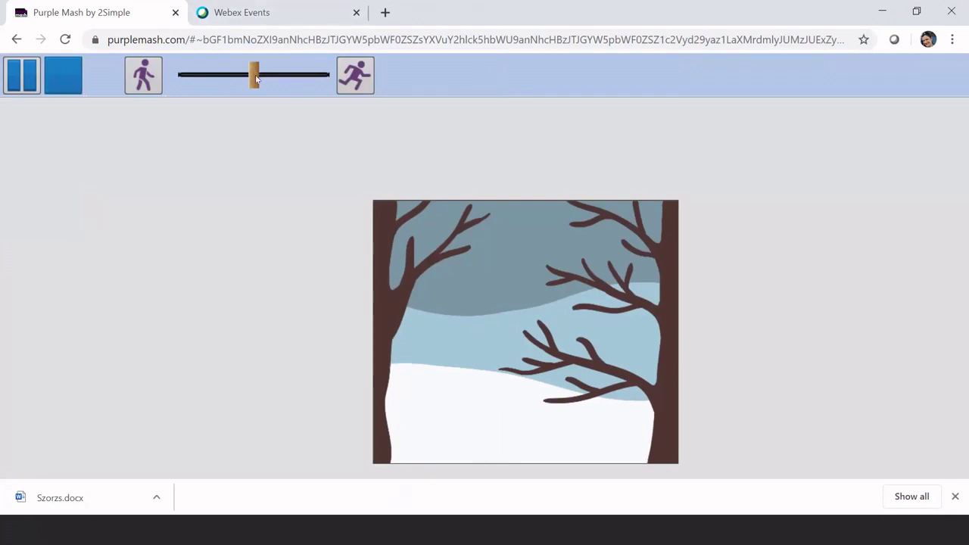
left_click_drag(256, 73, 305, 81)
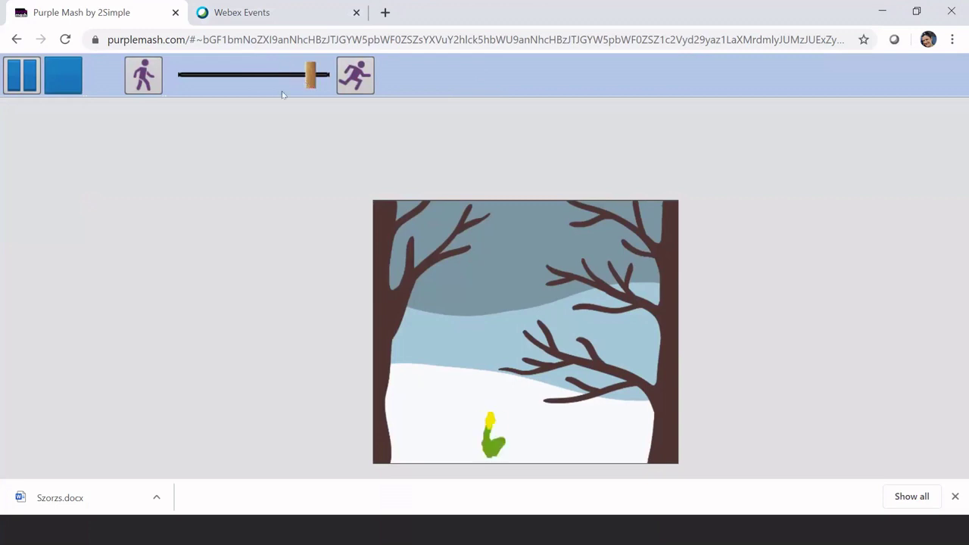
left_click(189, 85)
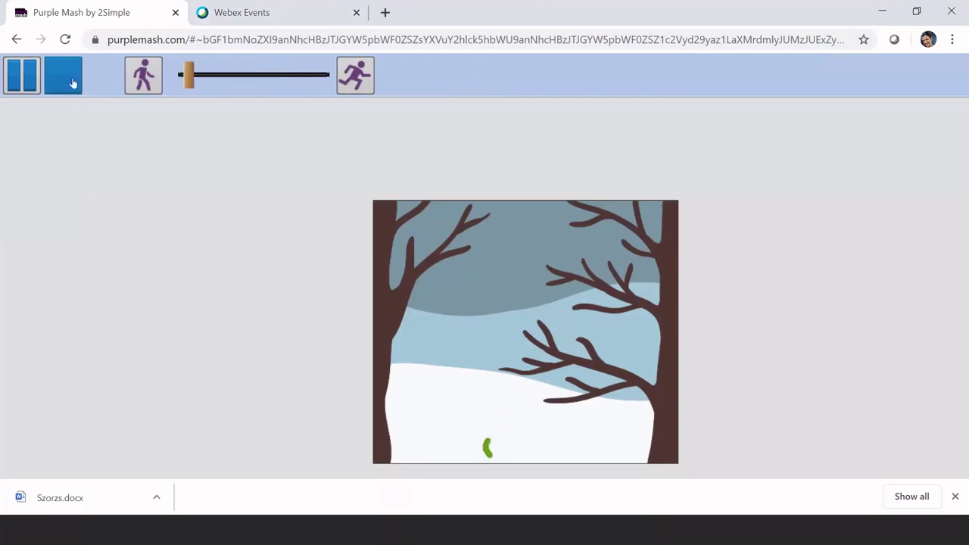
left_click(72, 83)
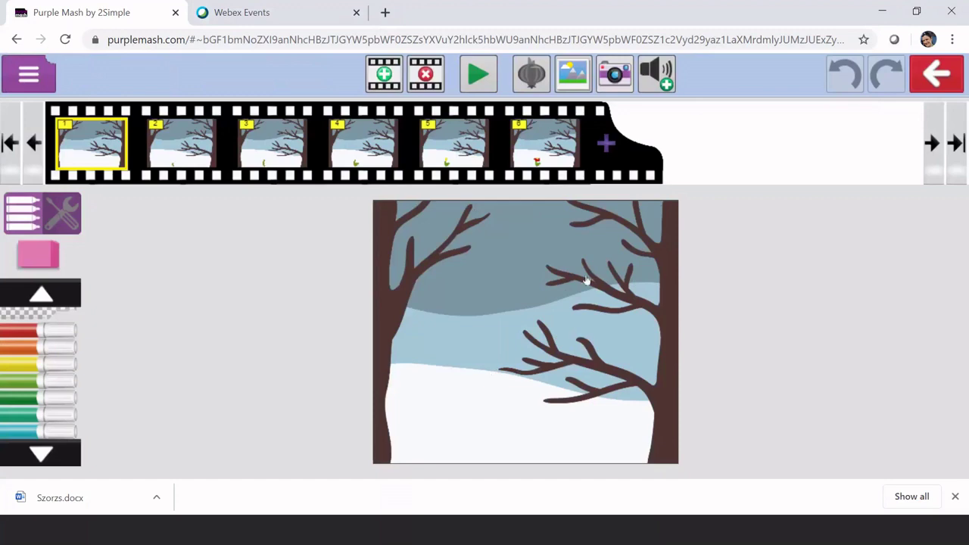
Exit the winter flower animation without saving and return to the Főoldal page
left_click(943, 72)
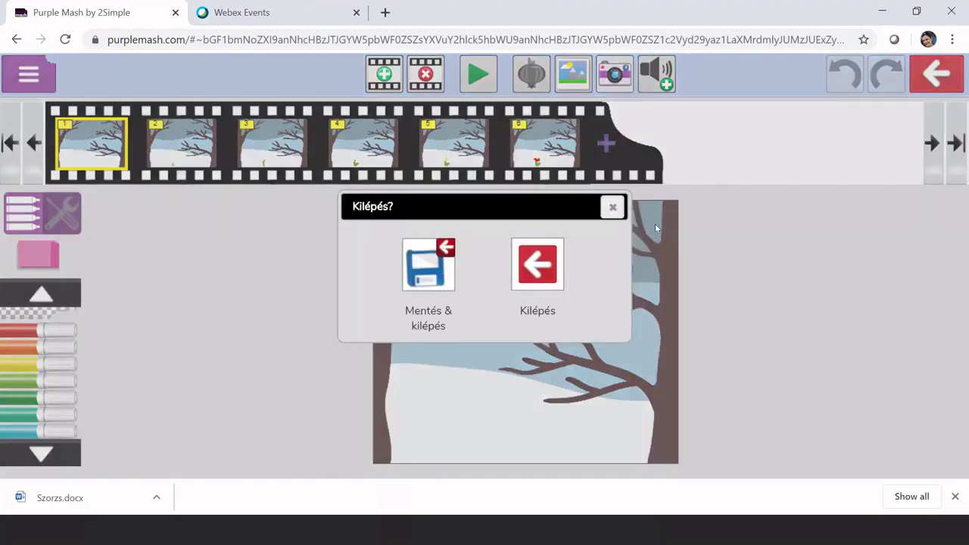
left_click(526, 265)
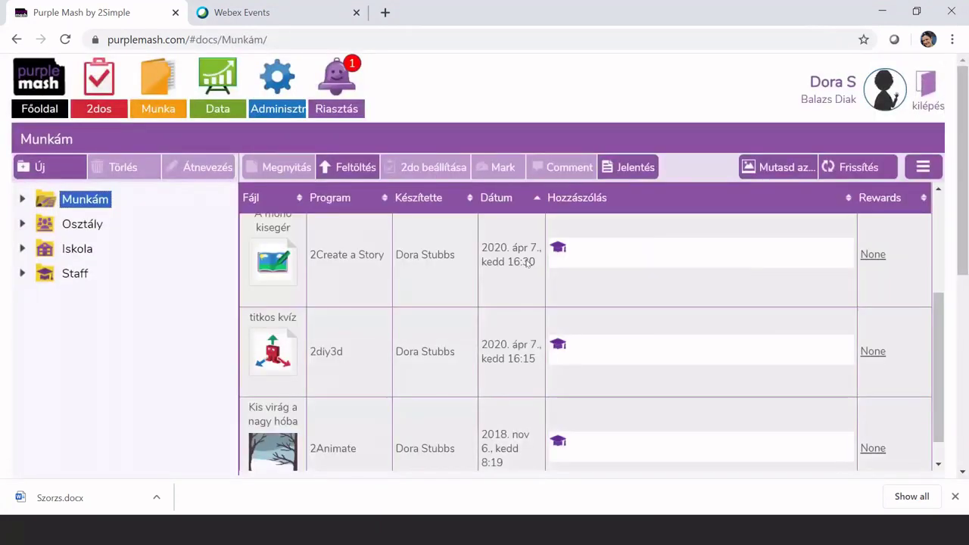
left_click(37, 78)
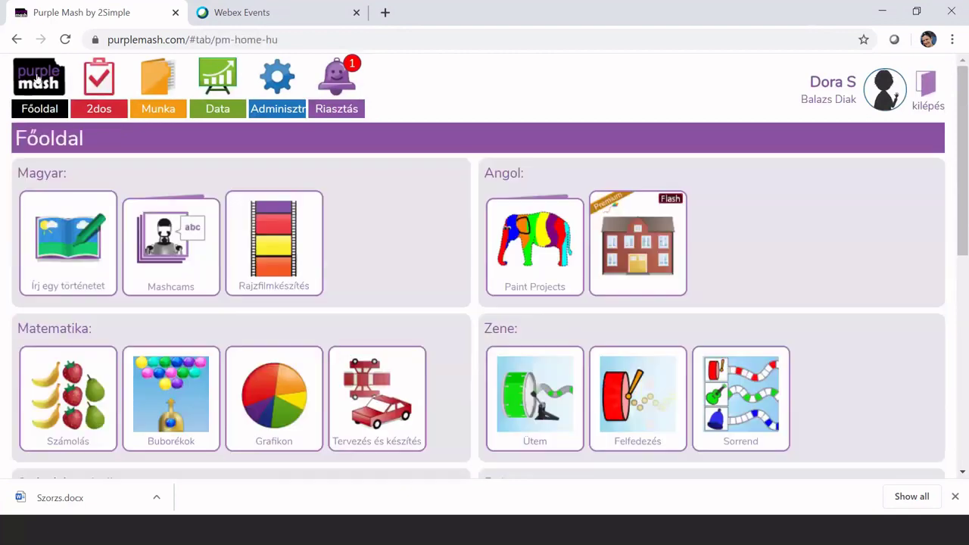
Preview the descriptions of the Zene tools Sorrend, Ütem and Felfedezés, and open Felfedezés
scroll(597, 324, "down", 3)
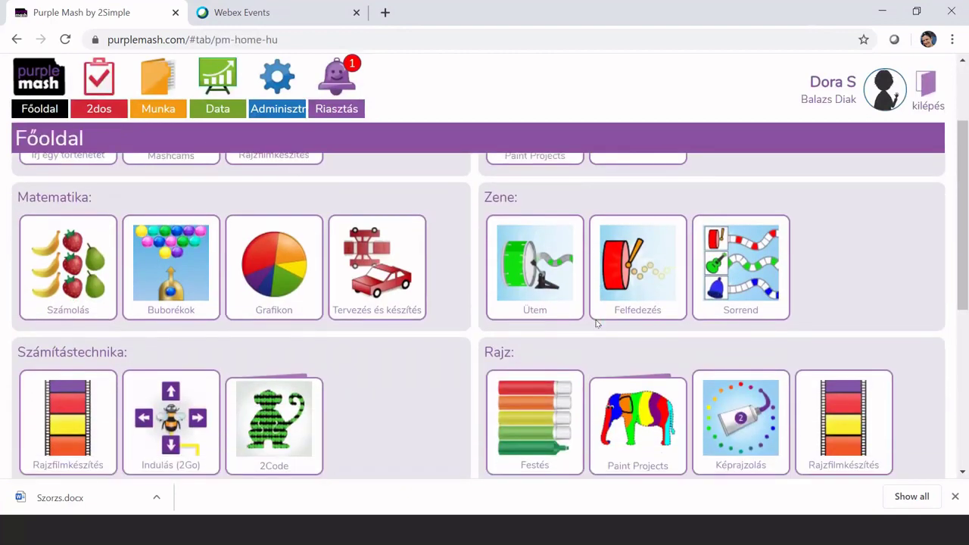
scroll(598, 323, "up", 2)
scroll(598, 323, "down", 1)
mouse_move(684, 318)
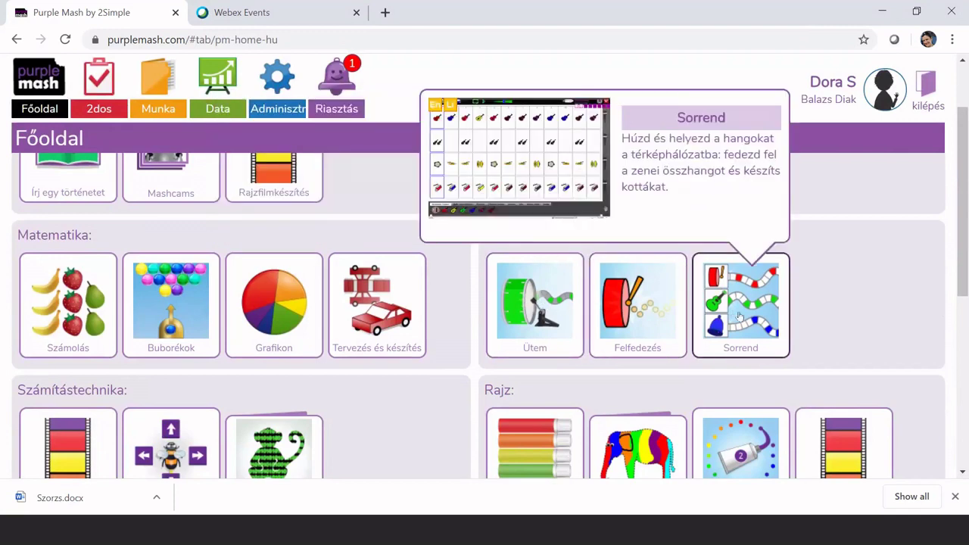
mouse_move(559, 301)
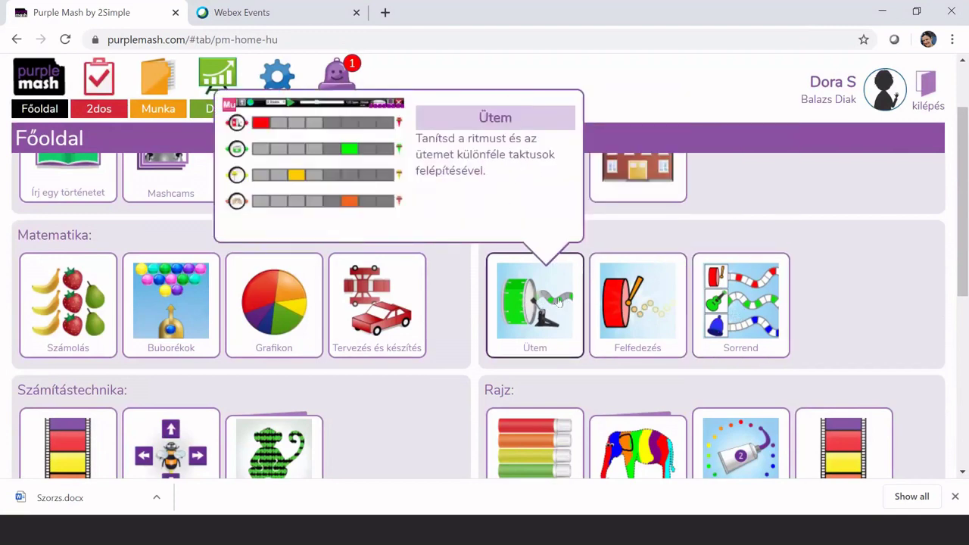
mouse_move(635, 301)
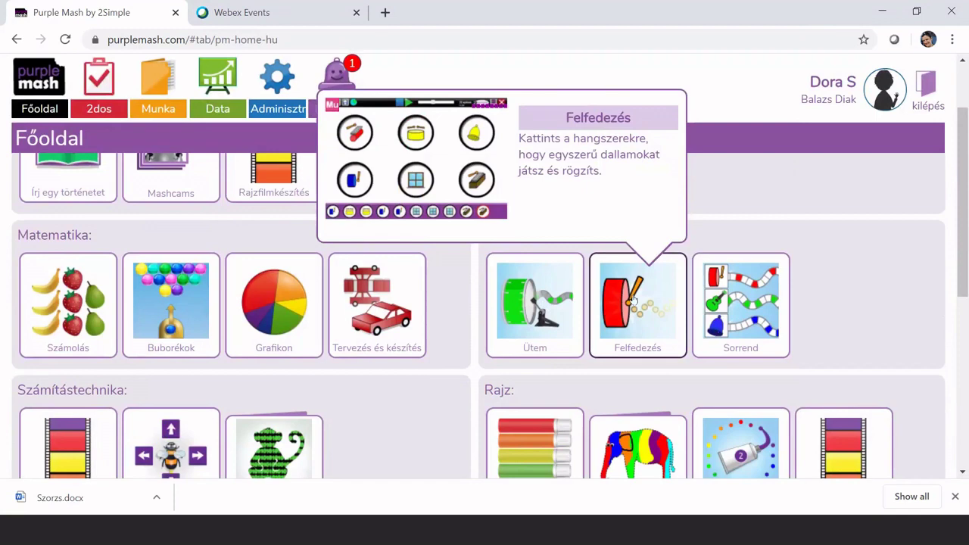
left_click(634, 302)
left_click(425, 364)
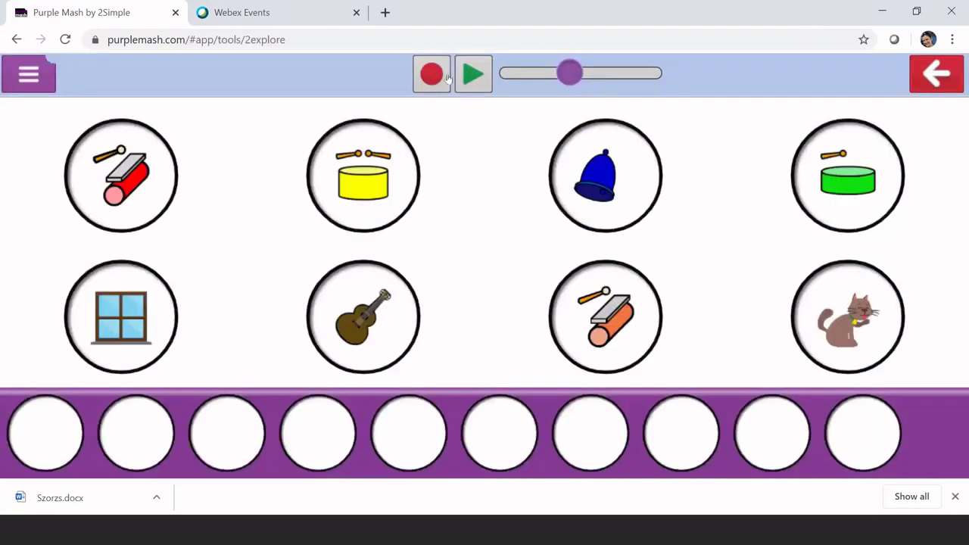
Record a tune with the yellow drum, guitar, window, red chime, blue bell and orange chime, and play it back
left_click(422, 82)
left_click(368, 191)
left_click(362, 331)
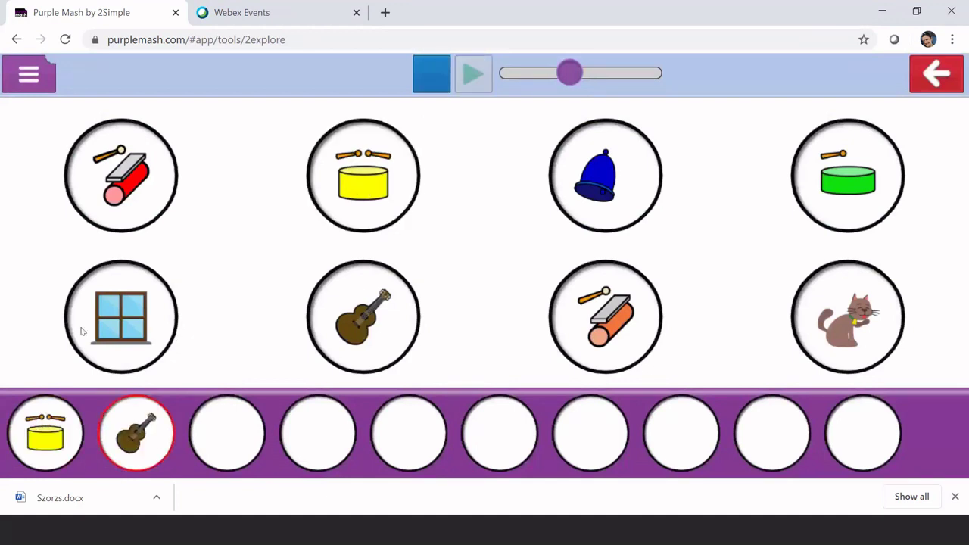
left_click(84, 331)
left_click(104, 163)
left_click(632, 178)
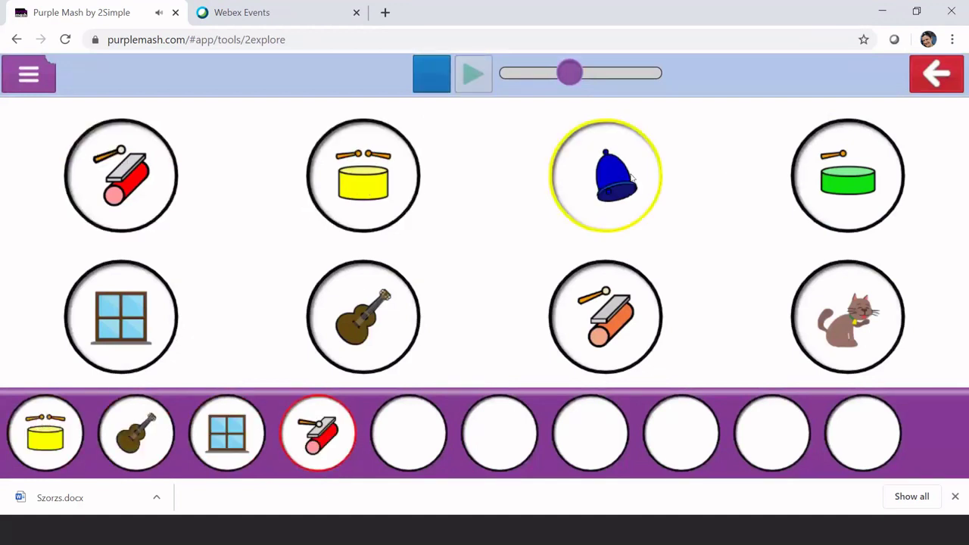
left_click(619, 331)
left_click(430, 72)
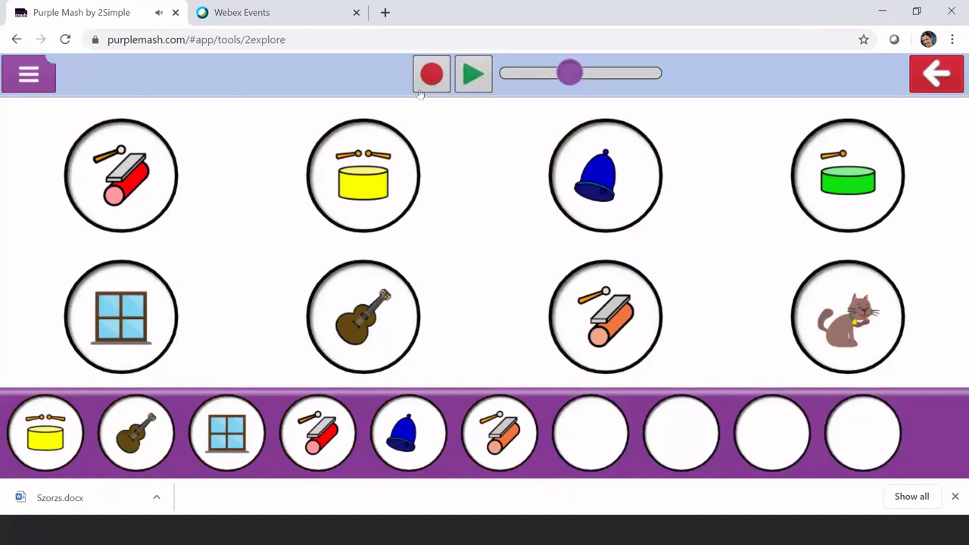
left_click(475, 67)
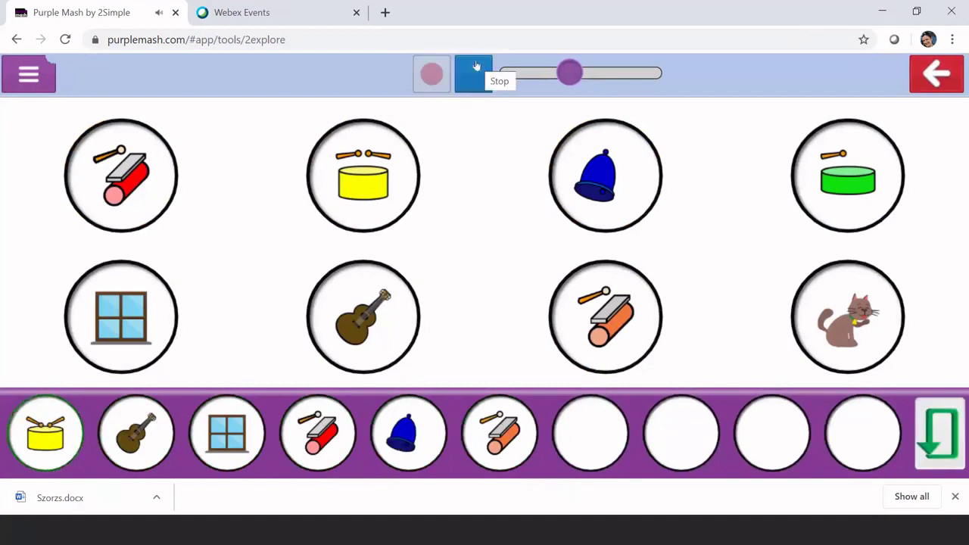
Exit Felfedezés without saving the tune and bring the Rajz section of the Főoldal page into view
left_click(950, 69)
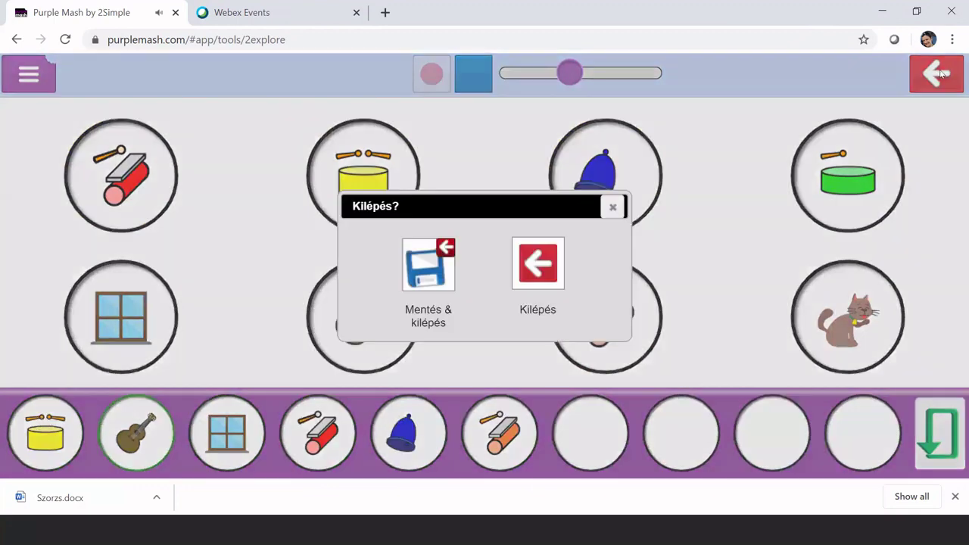
left_click(535, 273)
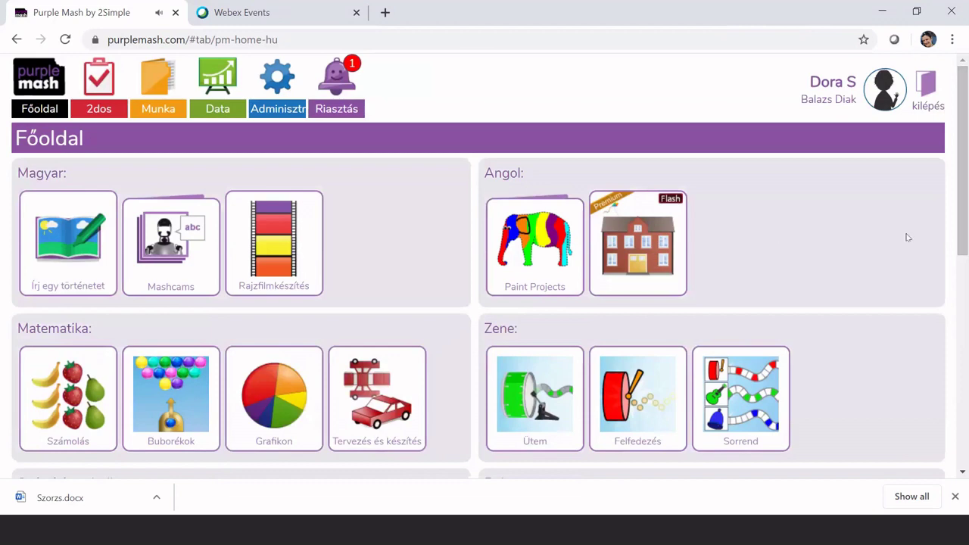
left_click_drag(958, 225, 967, 274)
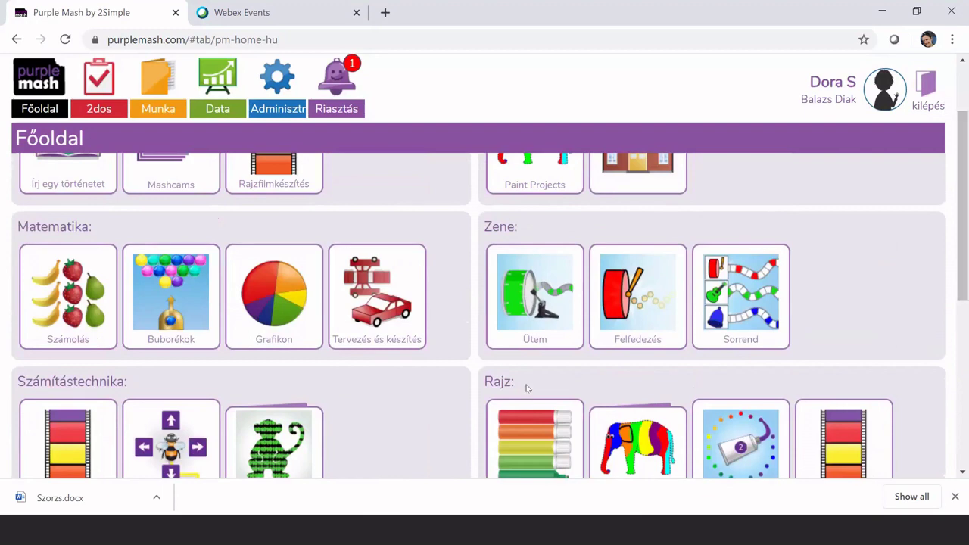
Open the music file "Hull a pelyhes fehér hó" from the Zene folder of Munkám
mouse_move(562, 433)
left_click(150, 90)
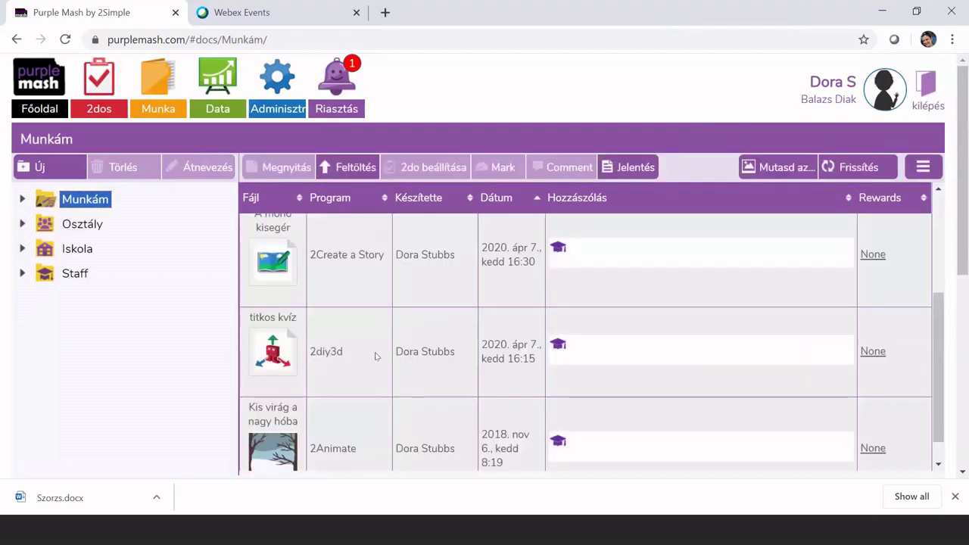
scroll(376, 356, "down", 1)
scroll(377, 356, "up", 3)
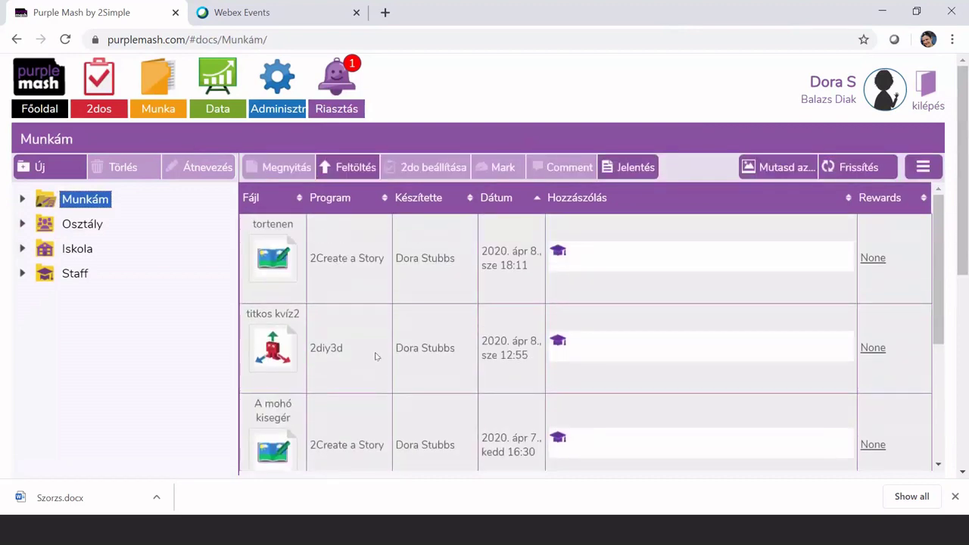
left_click(22, 200)
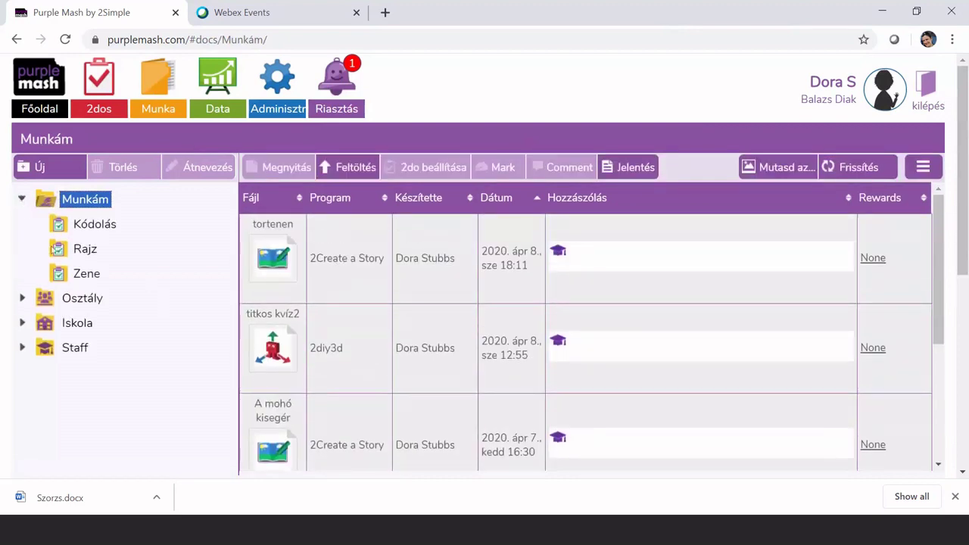
left_click(86, 274)
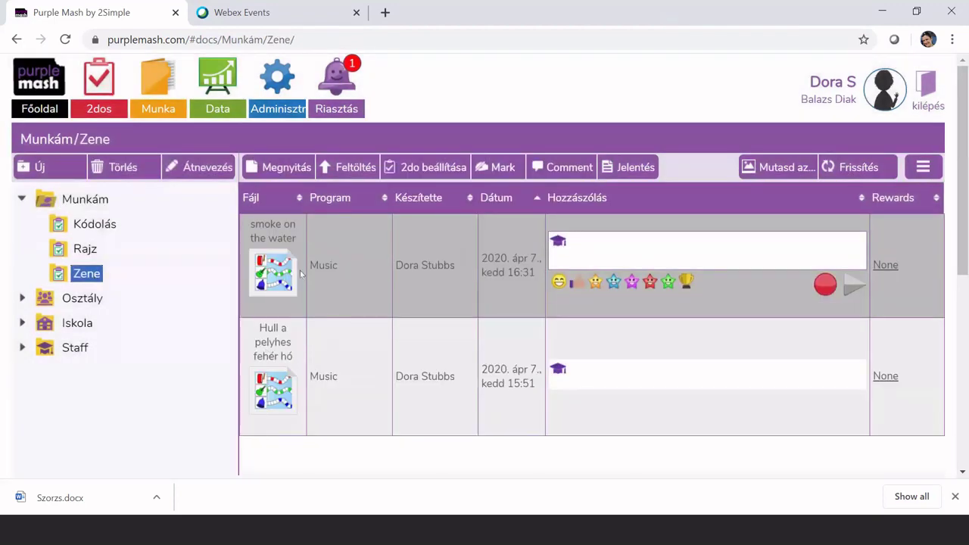
double_click(286, 358)
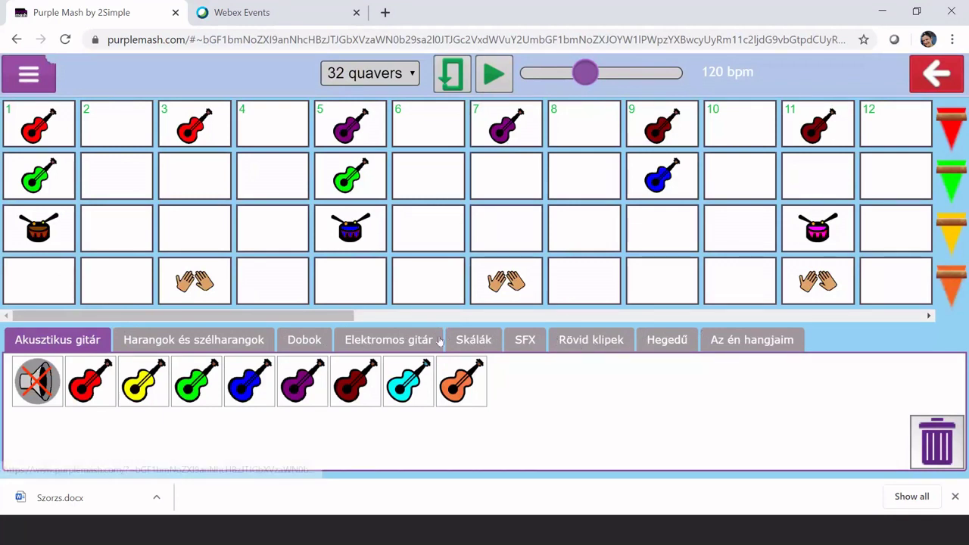
Play the "Hull a pelyhes fehér hó" composition and stop the playback
left_click_drag(189, 380, 891, 445)
left_click_drag(943, 443, 943, 442)
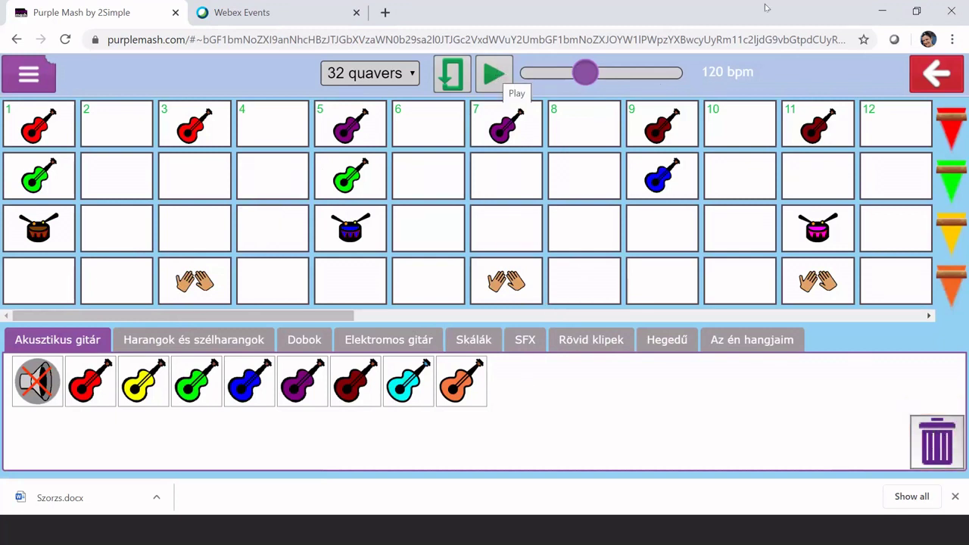
left_click(493, 75)
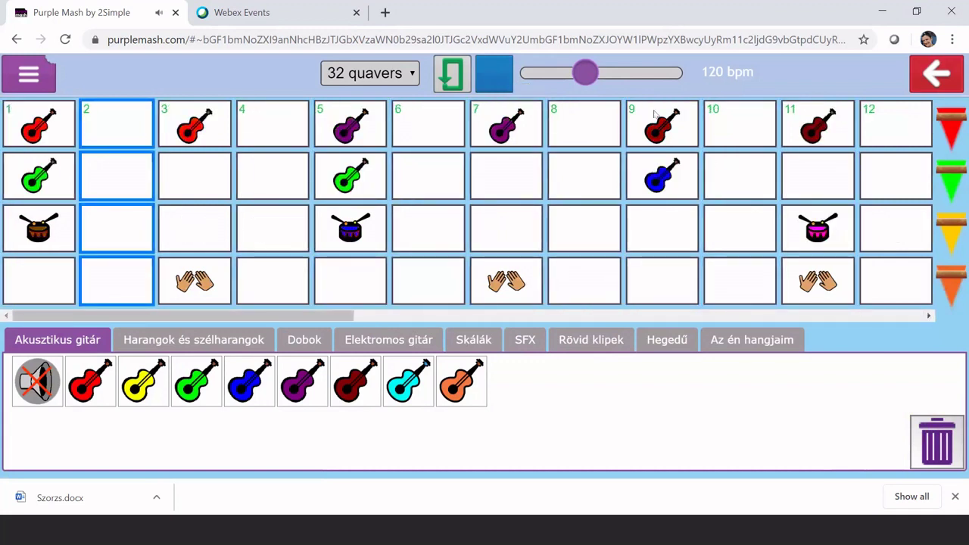
left_click(489, 78)
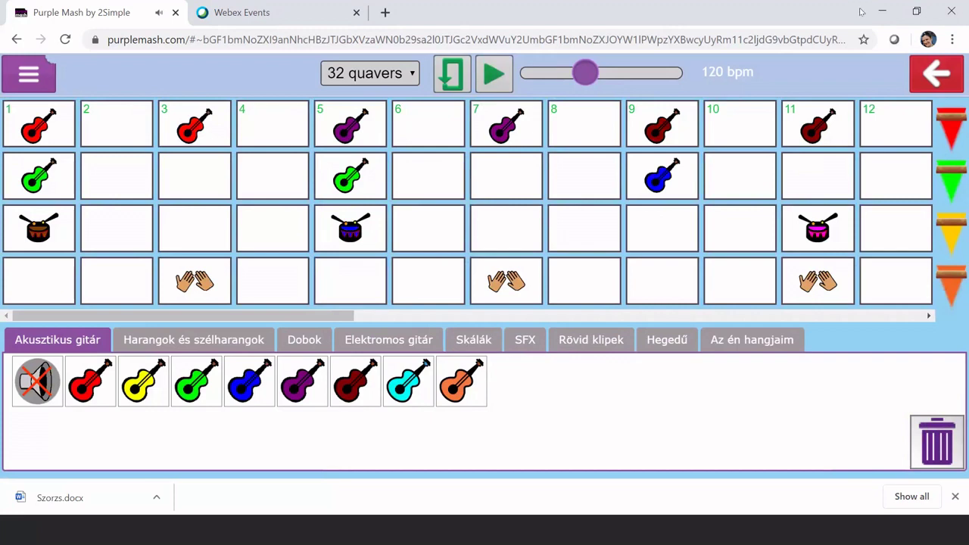
Exit the music composition without saving and return to the Főoldal page
left_click(936, 76)
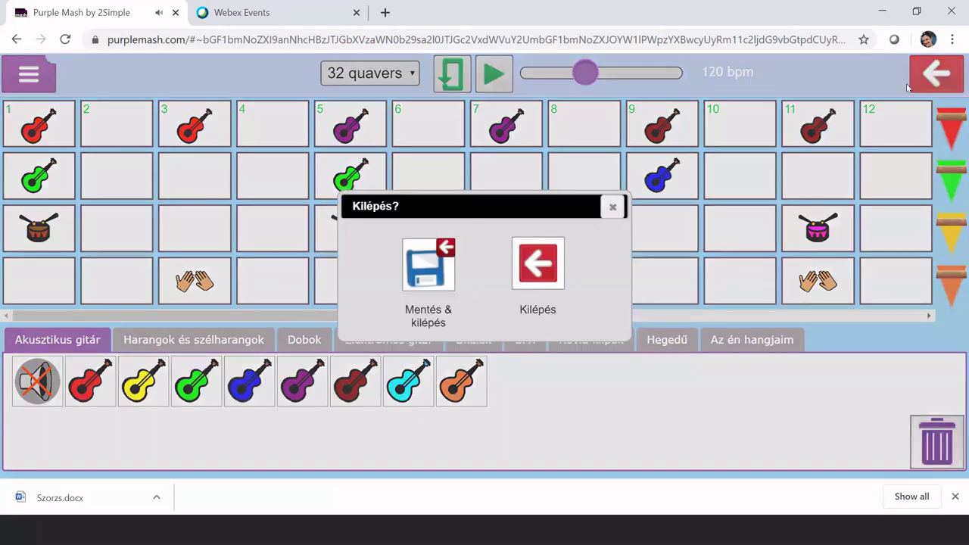
left_click(550, 264)
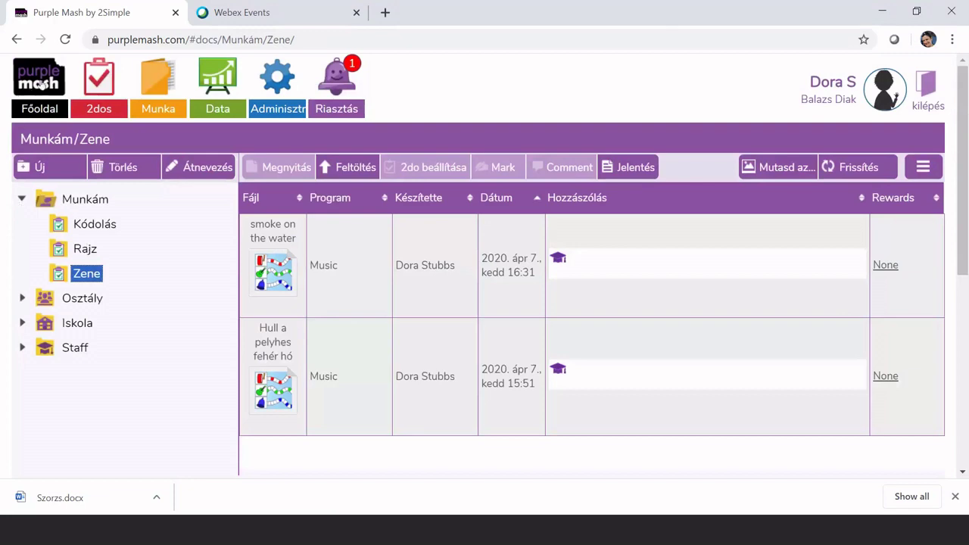
left_click(43, 85)
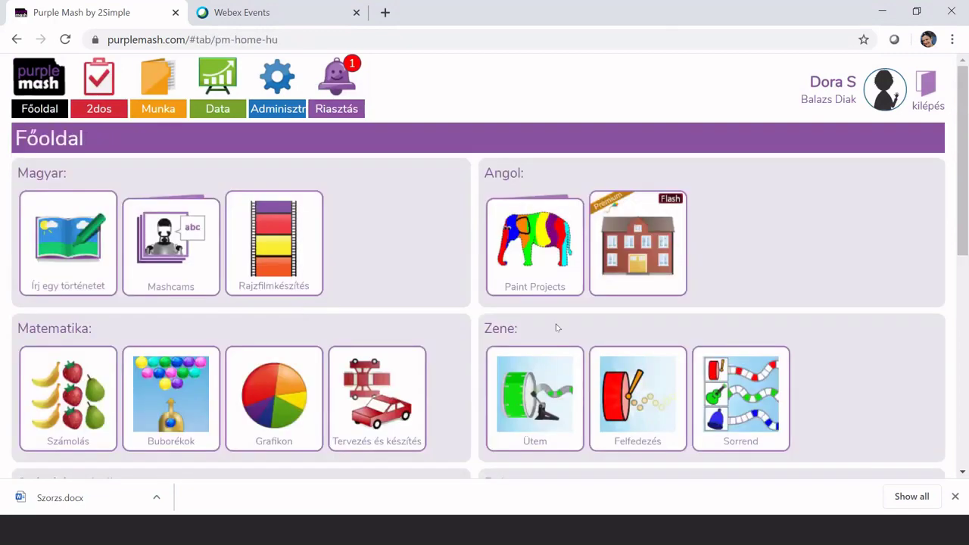
View the description and launch options of the Sorrend music tool, and close them without starting it
left_click_drag(965, 224, 967, 299)
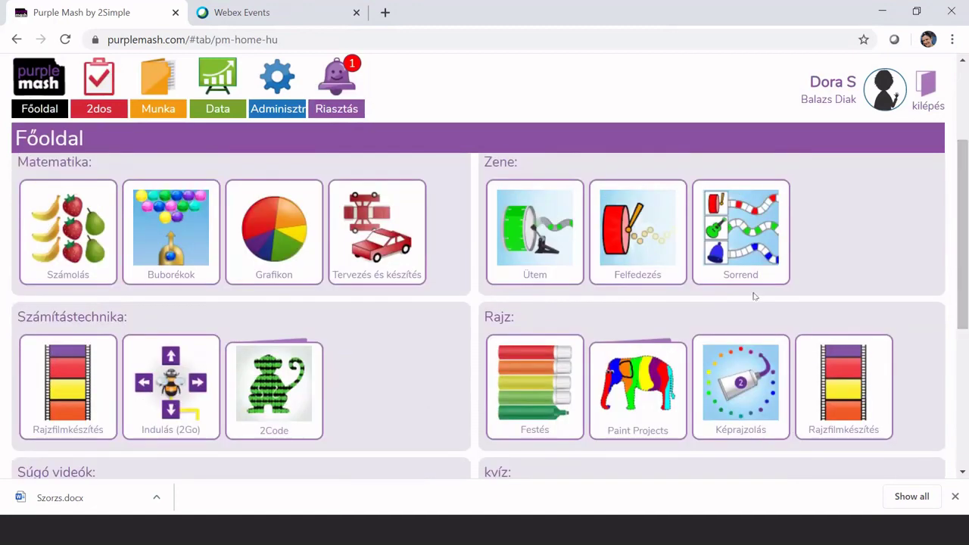
mouse_move(728, 215)
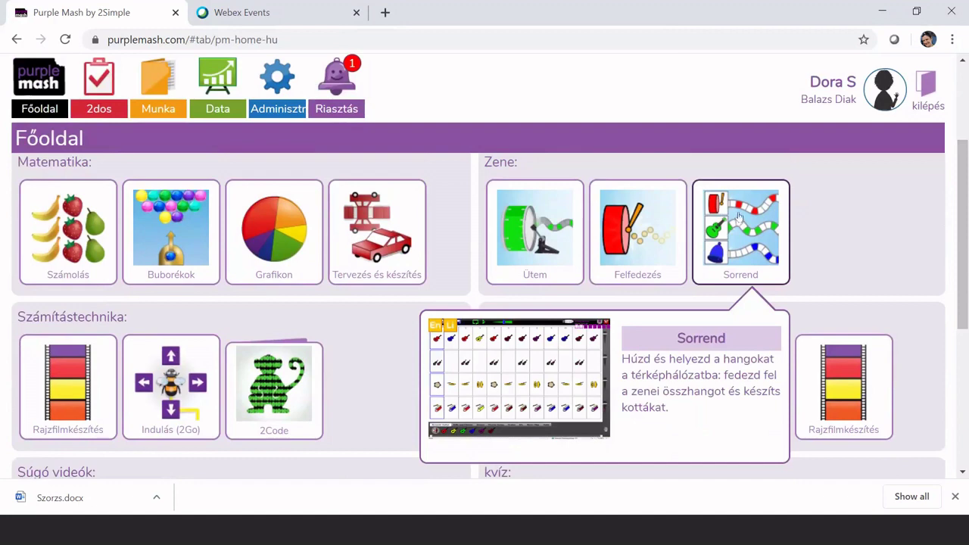
left_click(739, 218)
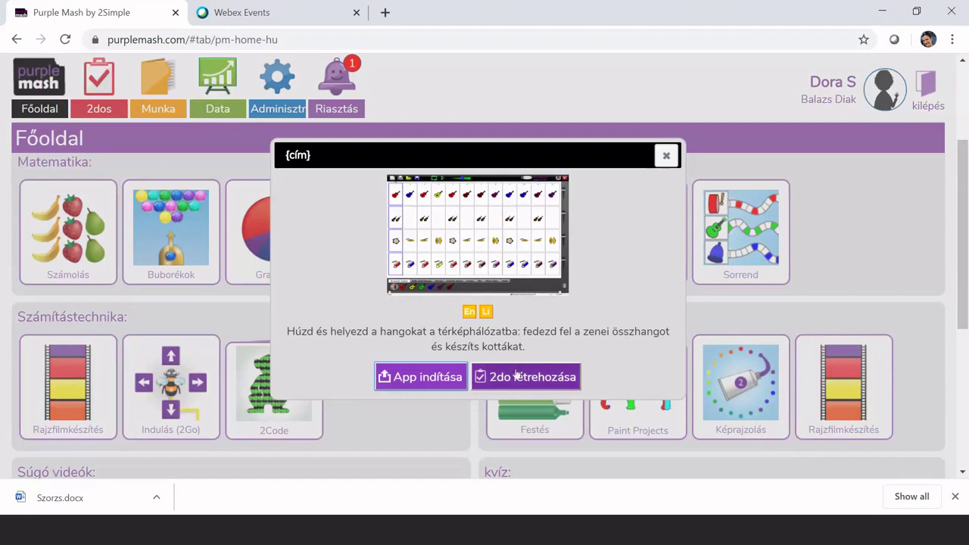
left_click(667, 157)
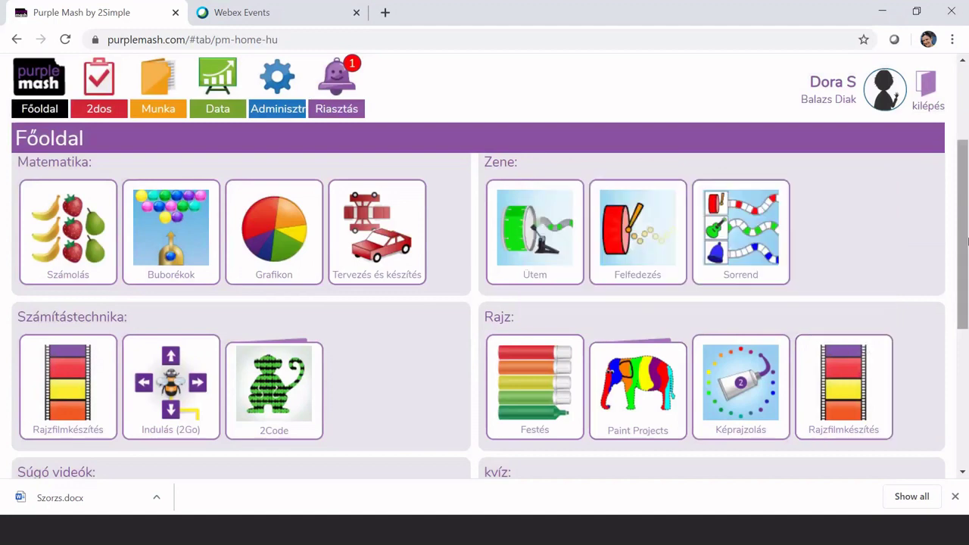
Launch the Festés app from the Rajz section and draw a thick red felt-tip line across the canvas with the drawing tools displayed
left_click_drag(964, 243, 967, 287)
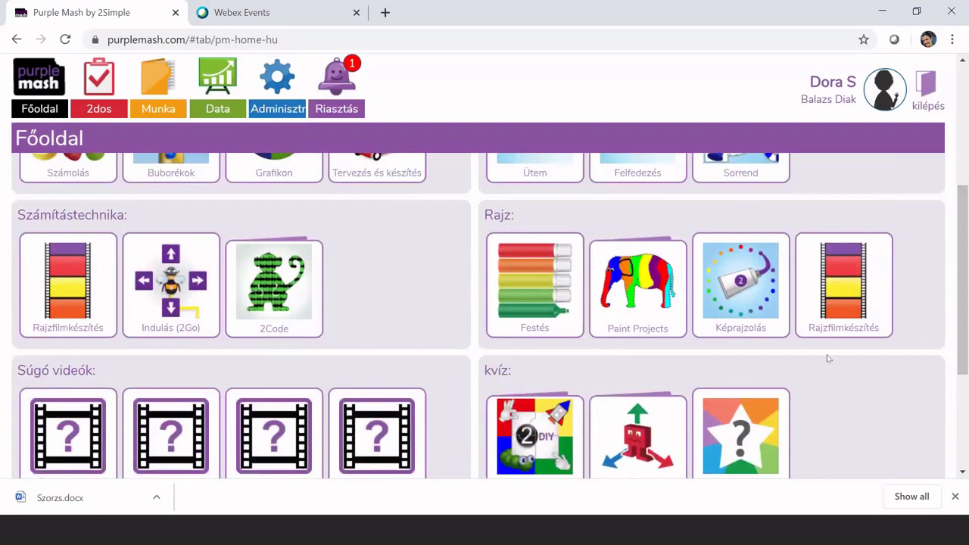
mouse_move(530, 294)
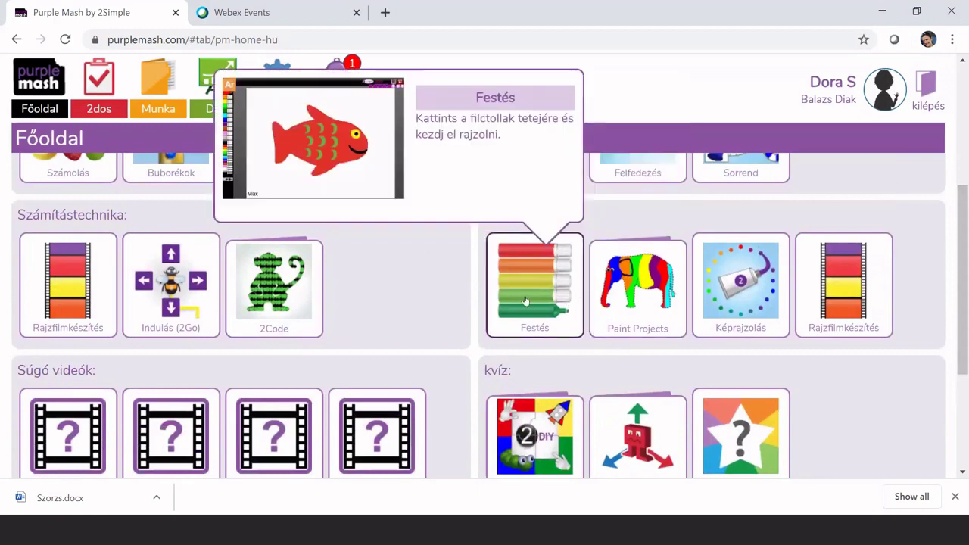
left_click(530, 294)
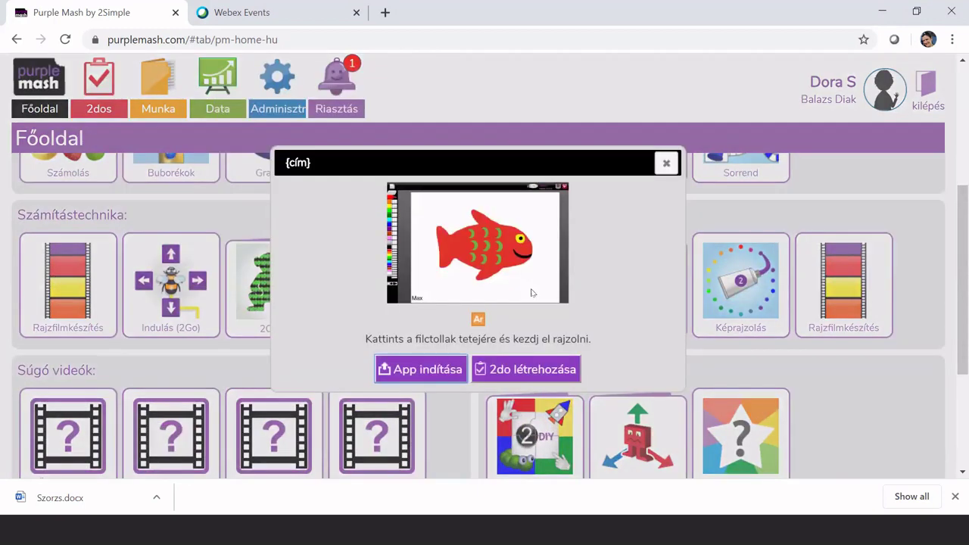
left_click(419, 370)
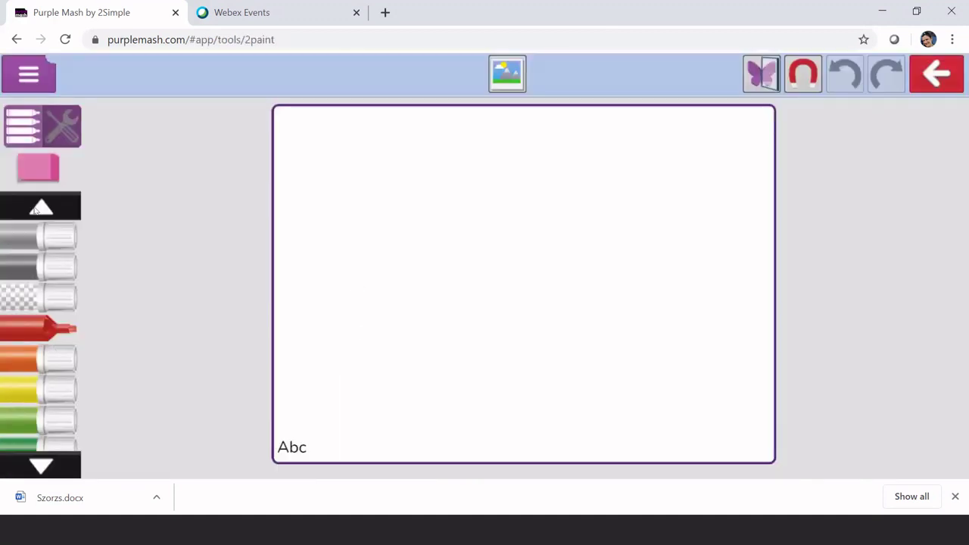
left_click(62, 131)
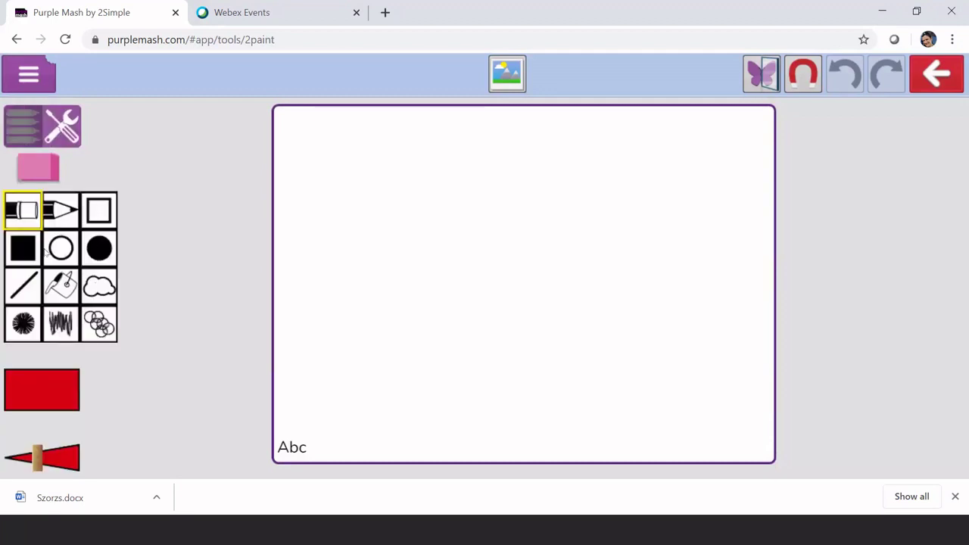
mouse_move(283, 331)
left_mouse_down()
mouse_move(691, 316)
mouse_move(831, 298)
left_mouse_up()
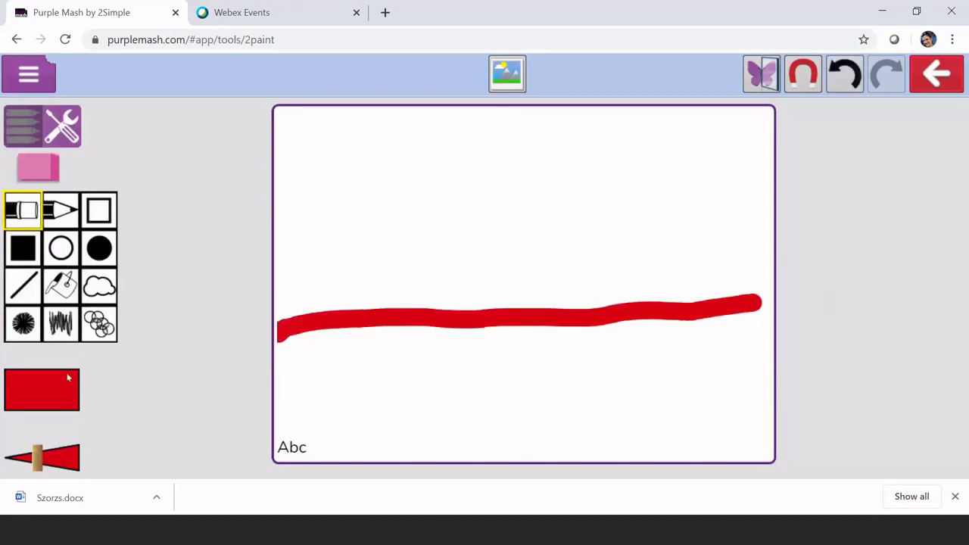
Set the colour to blue and the thickness to the thinnest, and draw a wavy pencil line above the red stroke
left_click(40, 384)
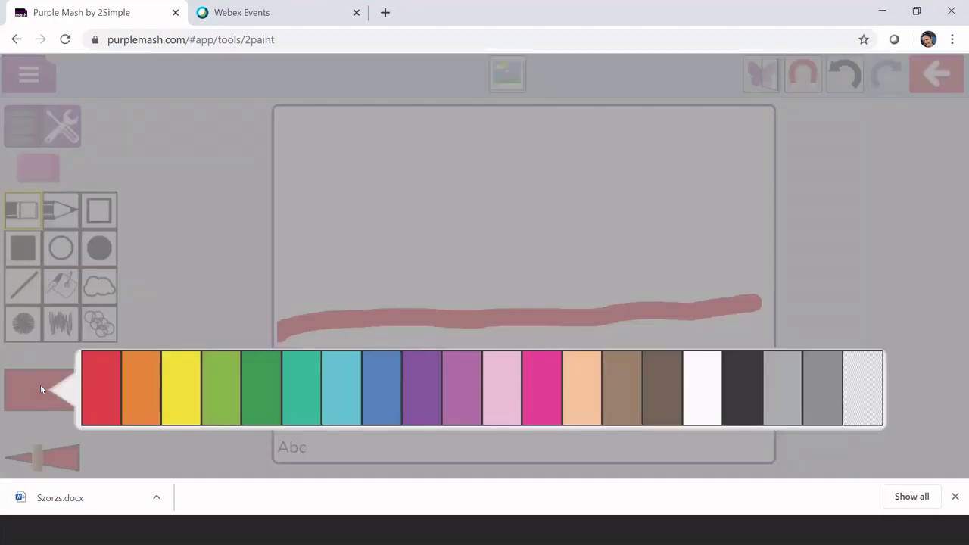
left_click(389, 401)
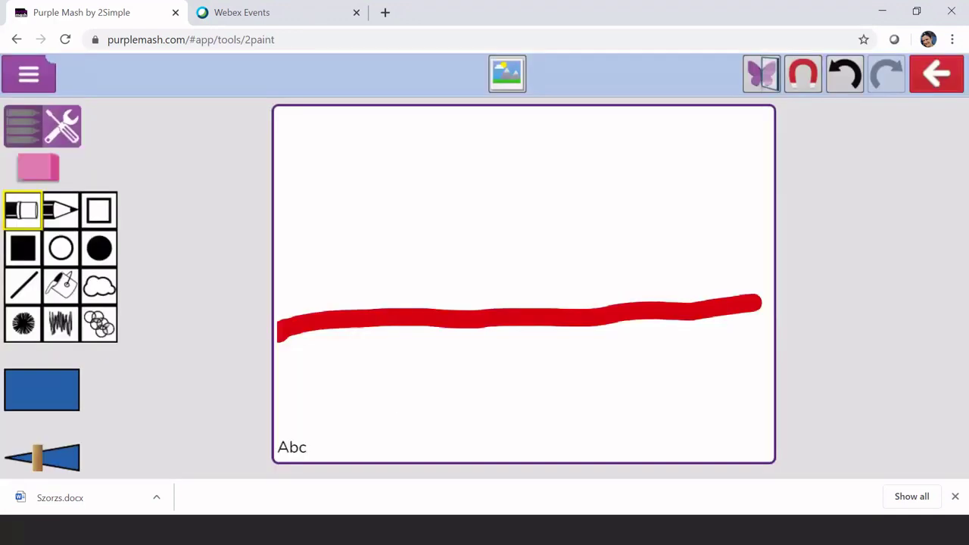
left_click_drag(36, 465, 7, 463)
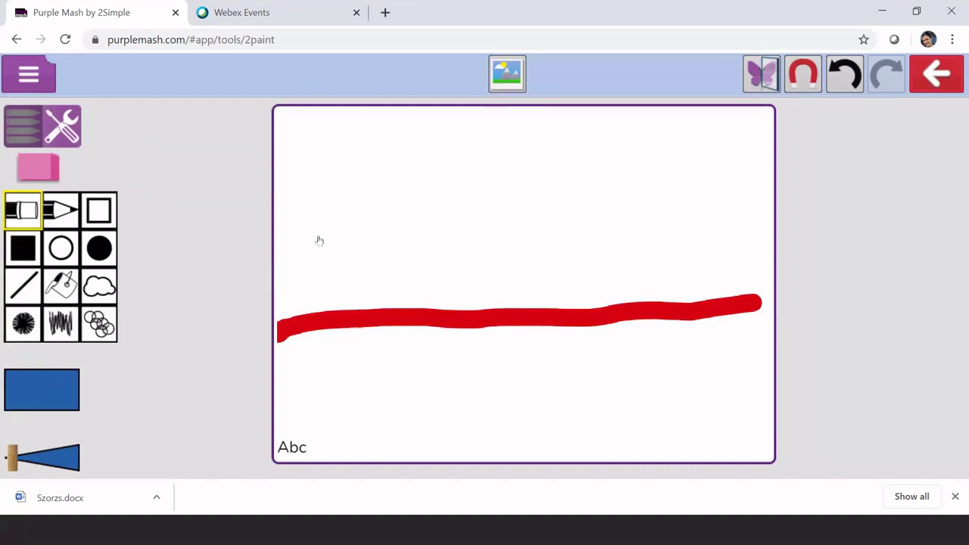
left_click(61, 212)
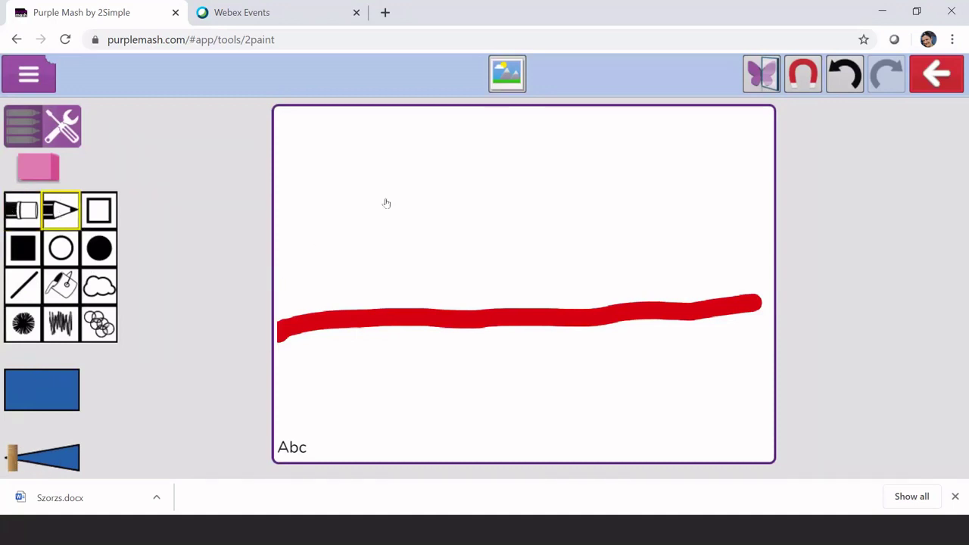
mouse_move(309, 224)
left_mouse_down()
mouse_move(399, 195)
mouse_move(541, 195)
left_mouse_up()
left_click_drag(638, 221, 725, 212)
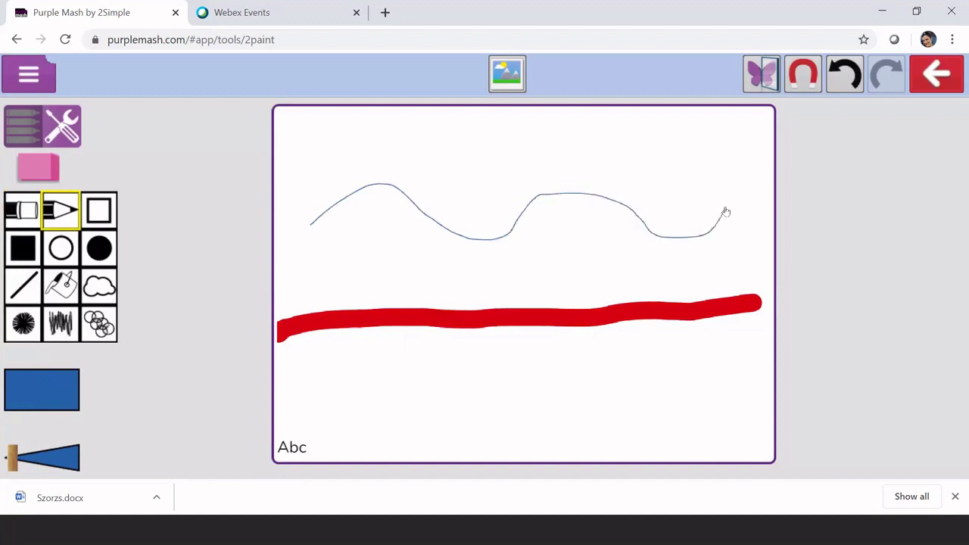
Draw a mirrored figure down the middle of the canvas in symmetry mode, and exit Festés without saving
left_click(763, 69)
mouse_move(429, 184)
left_mouse_down()
mouse_move(465, 184)
mouse_move(511, 262)
mouse_move(490, 350)
mouse_move(492, 426)
mouse_move(562, 426)
left_mouse_up()
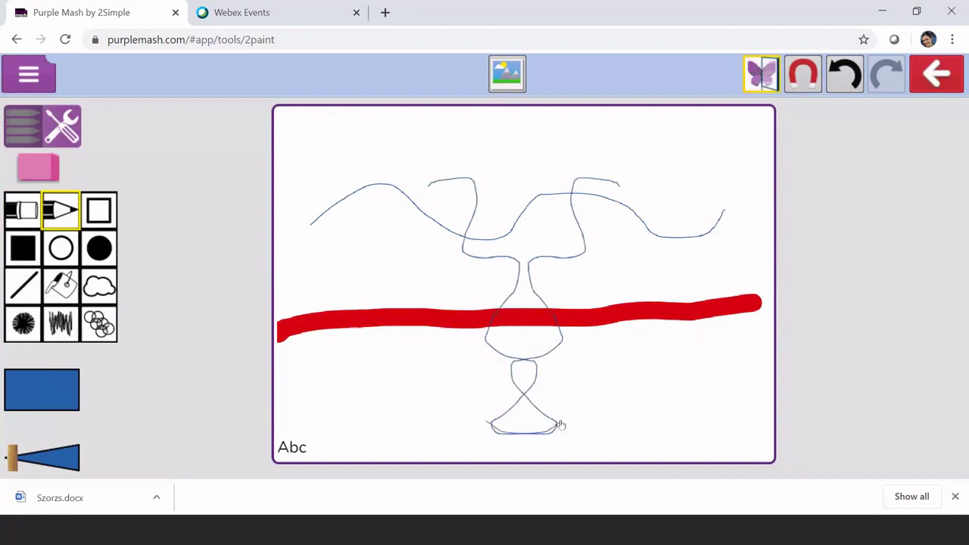
left_click(931, 74)
left_click(554, 269)
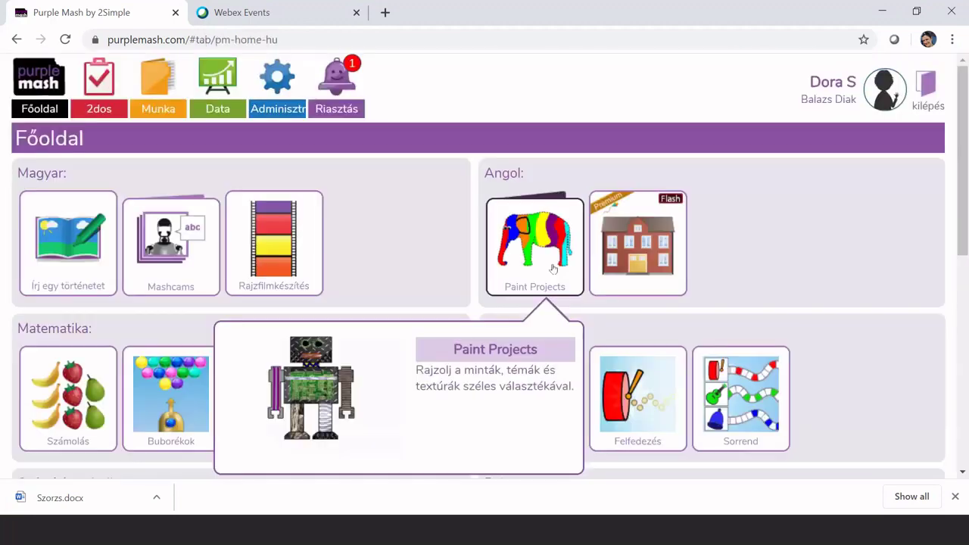
Launch Képrajzolás from the Rajz section and choose the Loccsanás painting style
scroll(642, 291, "down", 3)
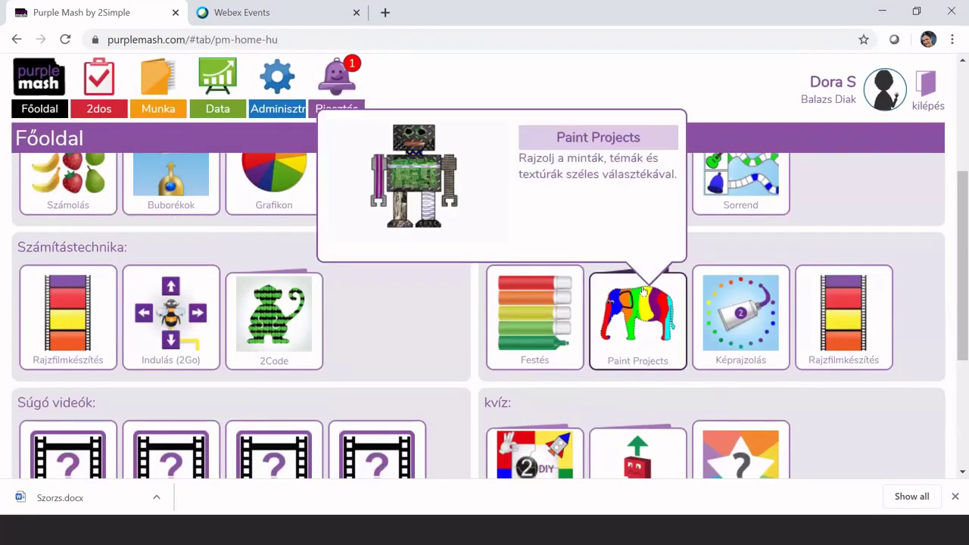
left_click(733, 280)
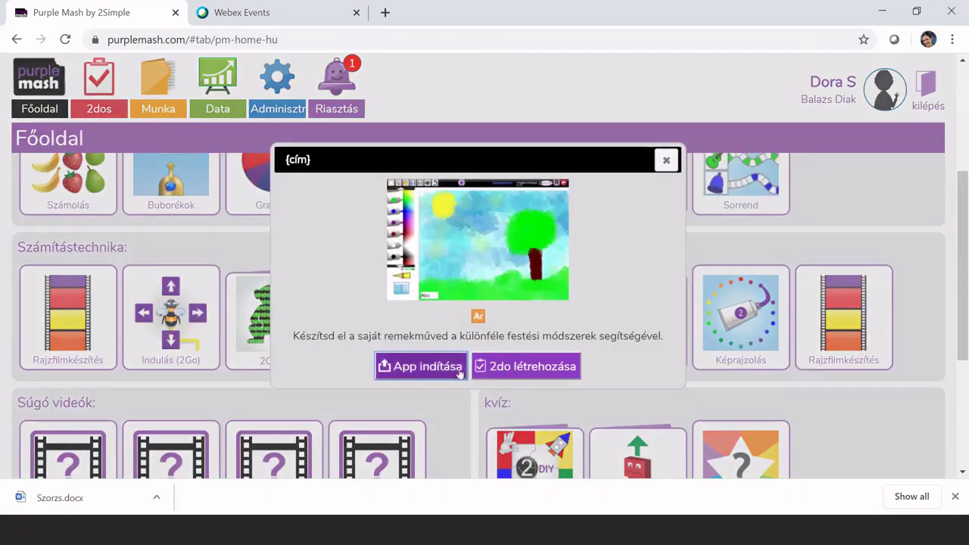
left_click(411, 371)
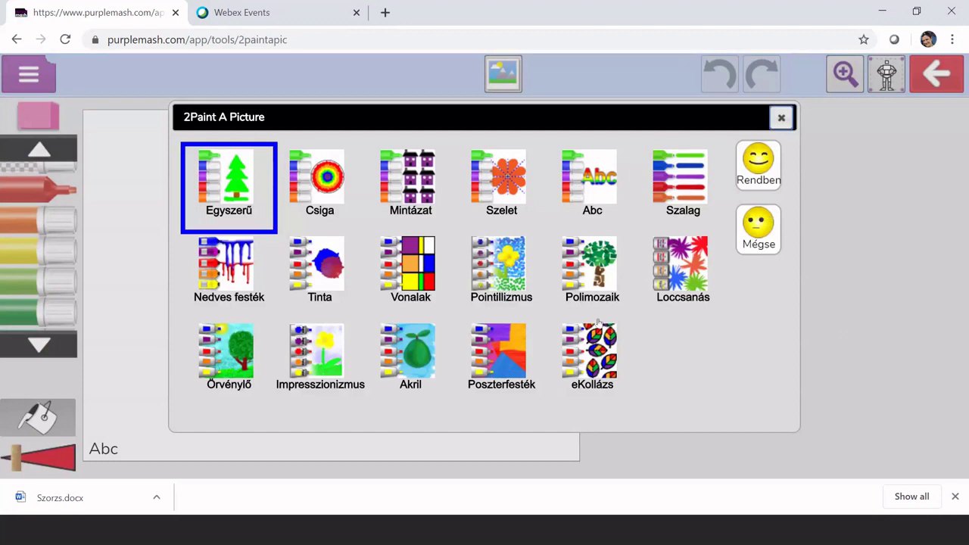
left_click(708, 287)
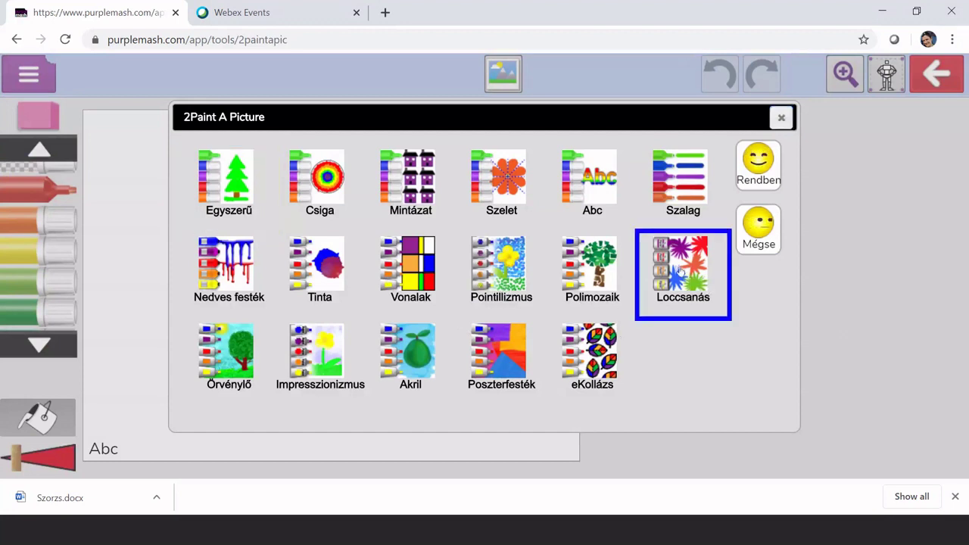
left_click(764, 167)
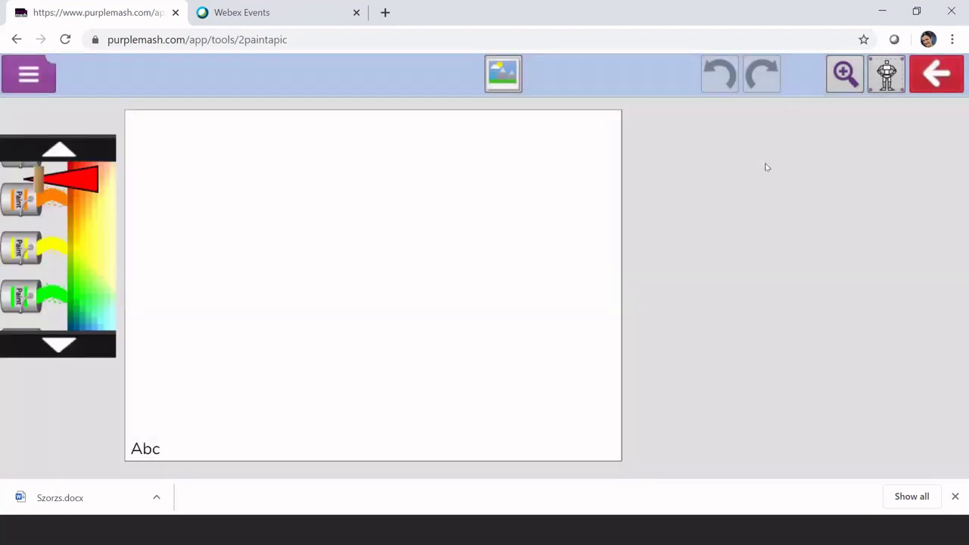
Splash red paint near the canvas centre, and add a thinner yellow splash on top of it
left_click(300, 286)
left_click(95, 251)
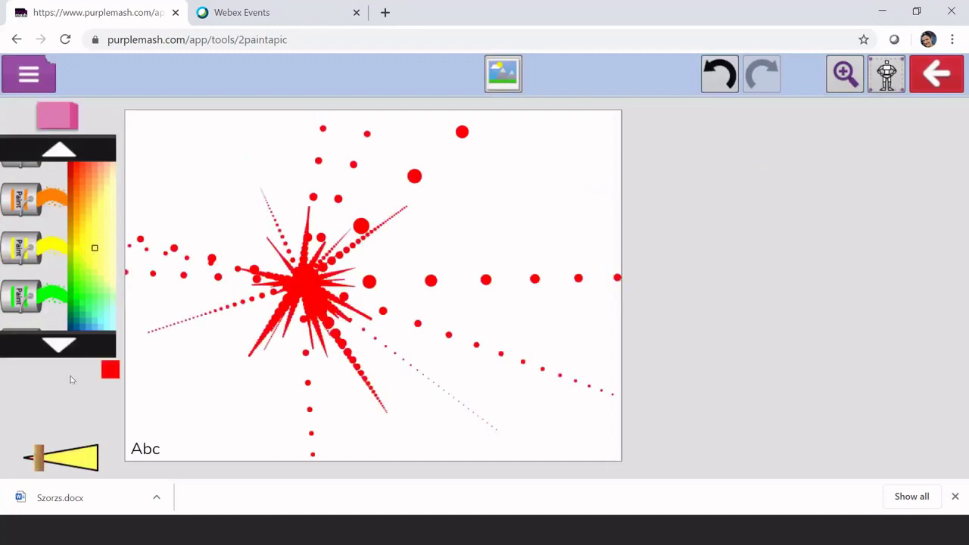
left_click_drag(40, 458, 34, 458)
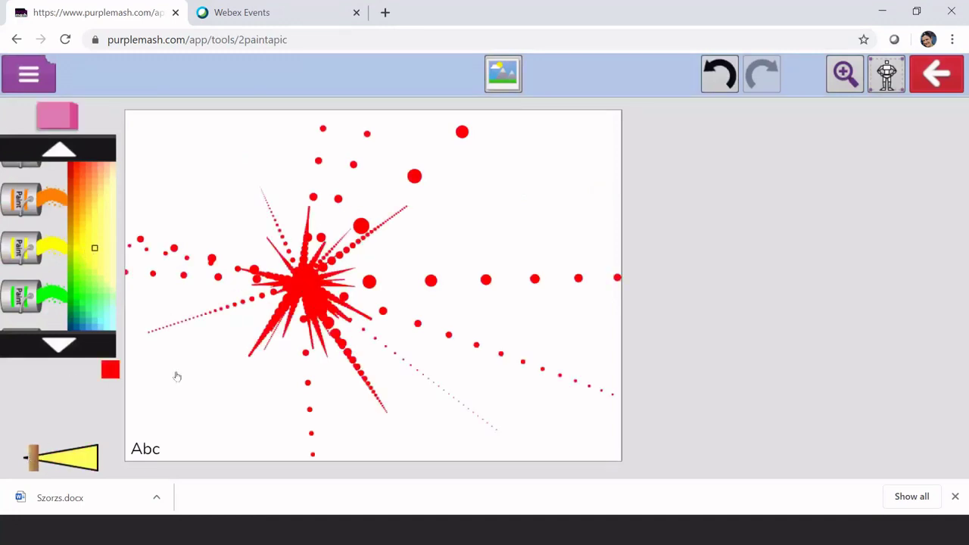
left_click(302, 287)
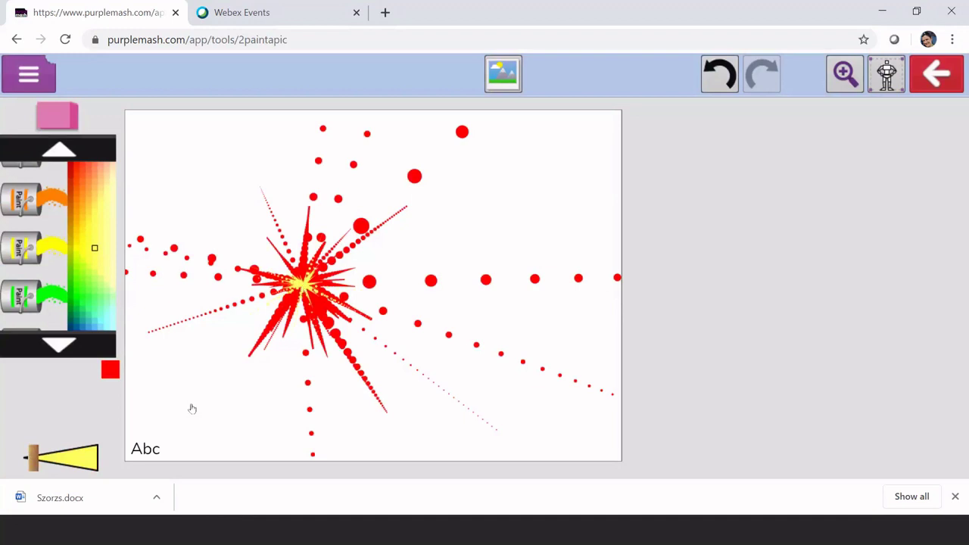
Replace the caption under the picture with "zdcjks" and exit Képrajzolás without saving
left_click(175, 448)
type("zdcjks")
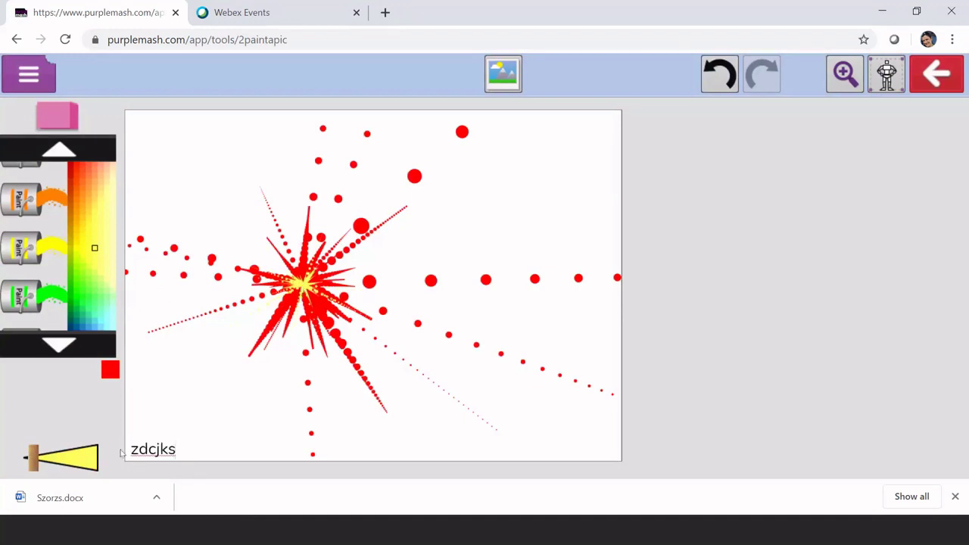
left_click(941, 79)
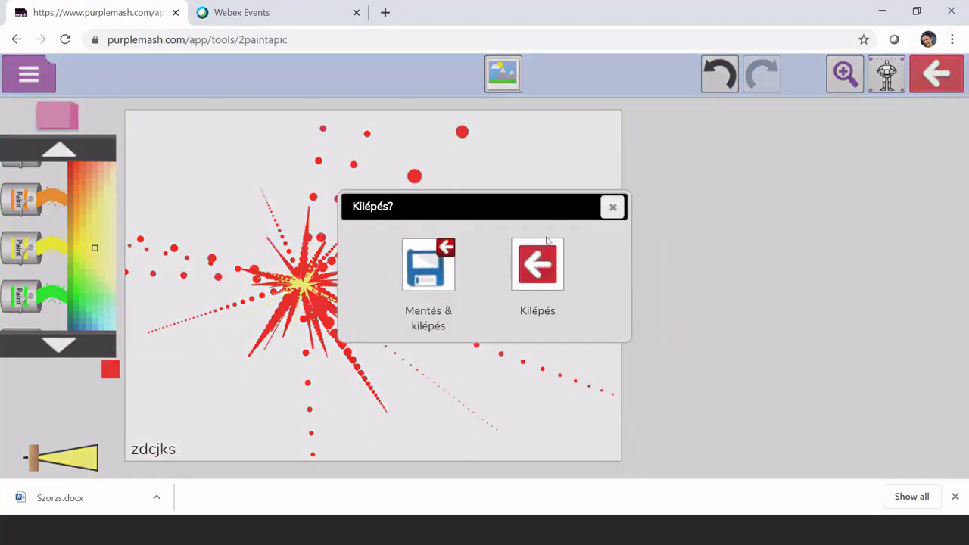
left_click(545, 263)
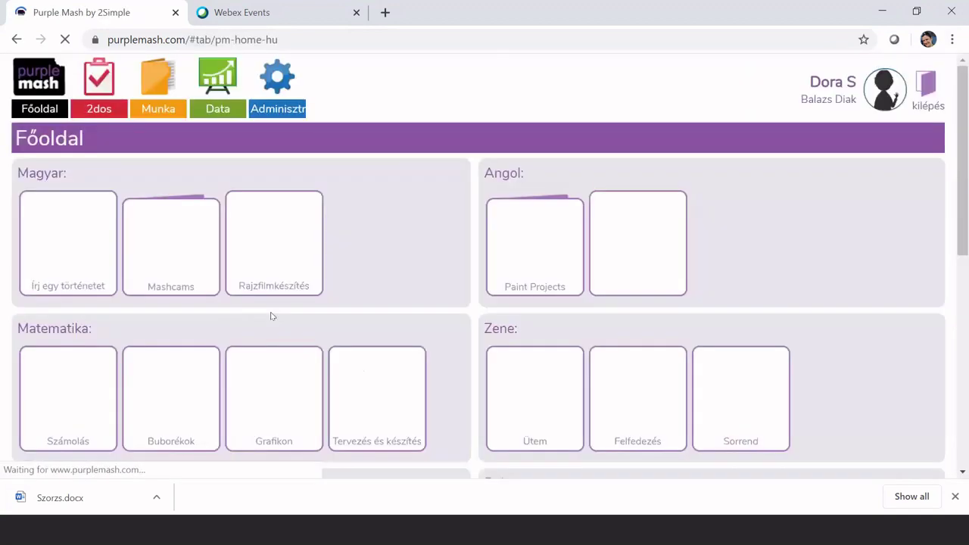
Preview the Rajzfilmkészítés, 2Code and Indulás (2Go) descriptions in the Számítástechnika section, and launch the Indulás (2Go) app
scroll(272, 316, "down", 3)
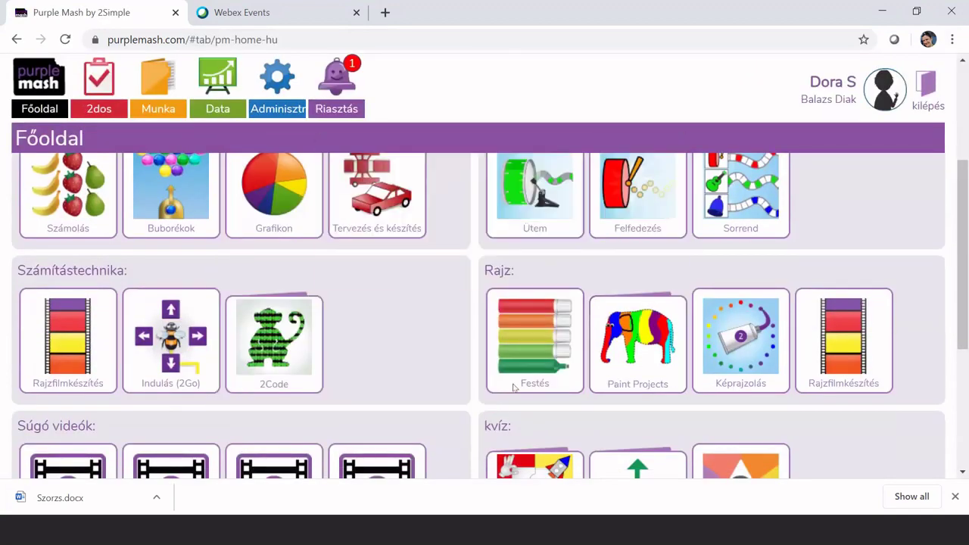
mouse_move(54, 377)
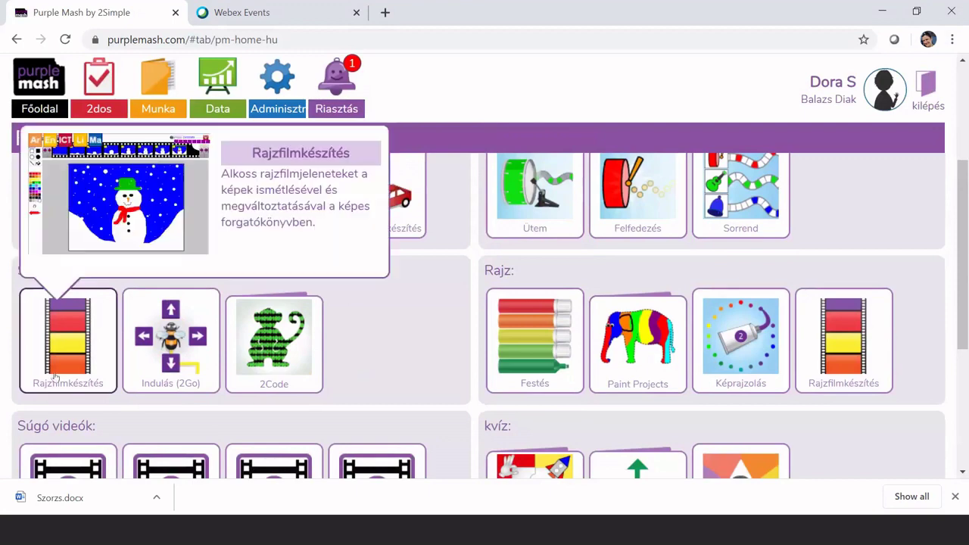
mouse_move(269, 376)
scroll(356, 369, "down", 1)
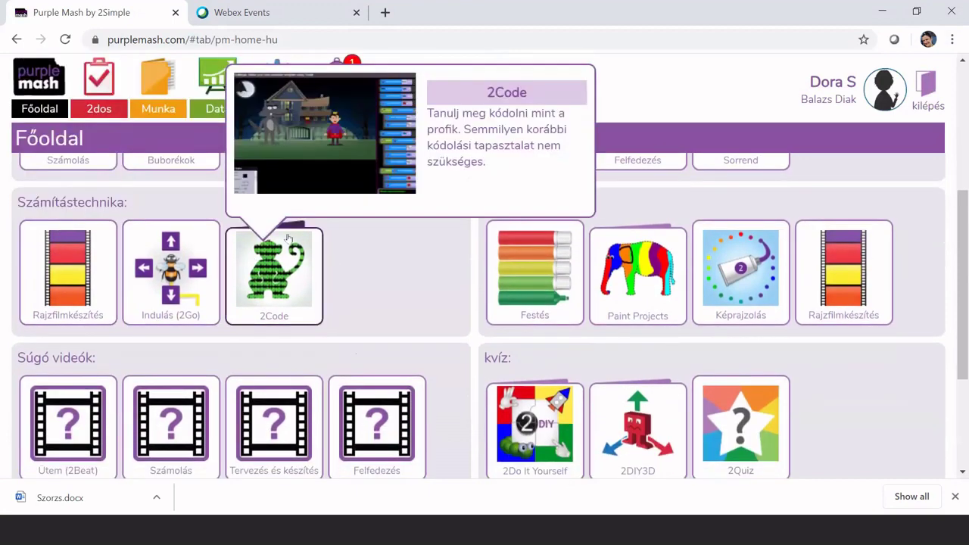
mouse_move(180, 301)
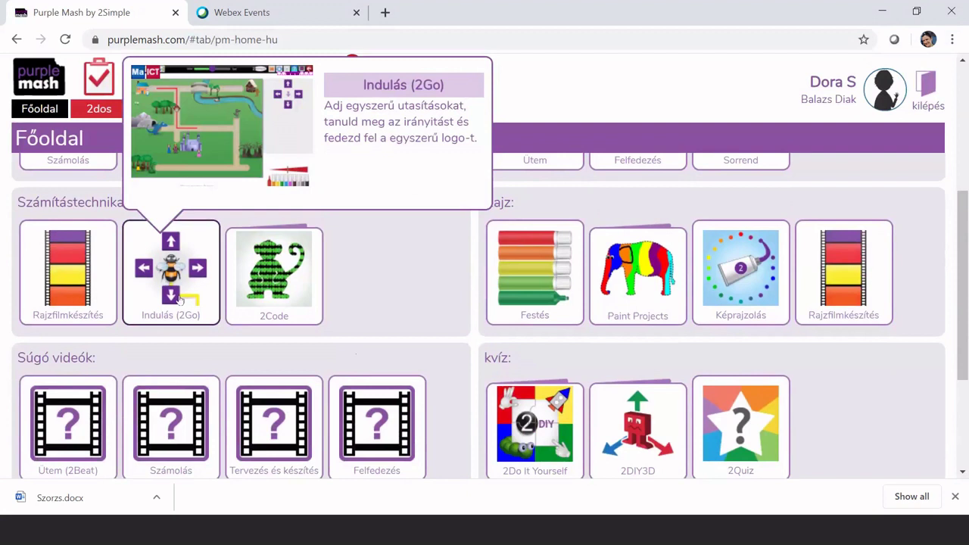
mouse_move(308, 309)
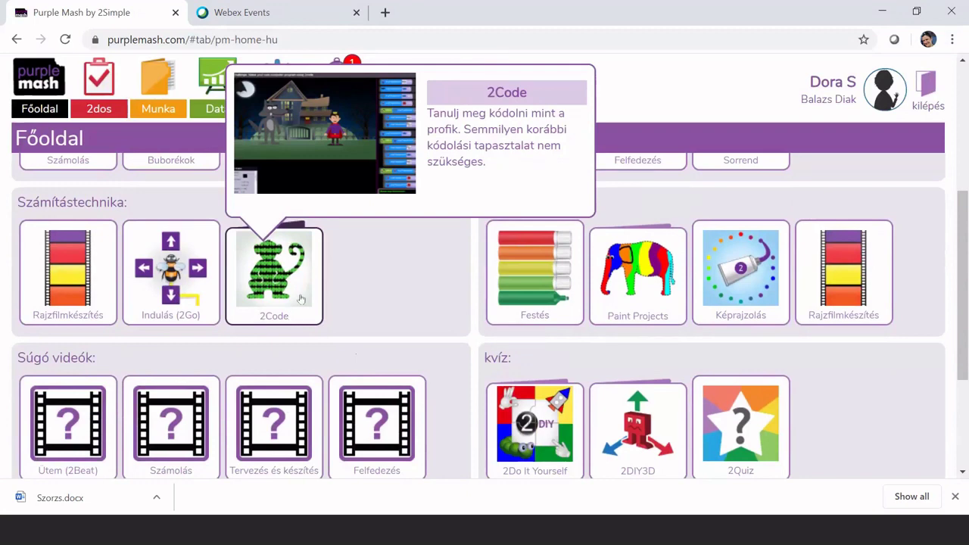
left_click(155, 285)
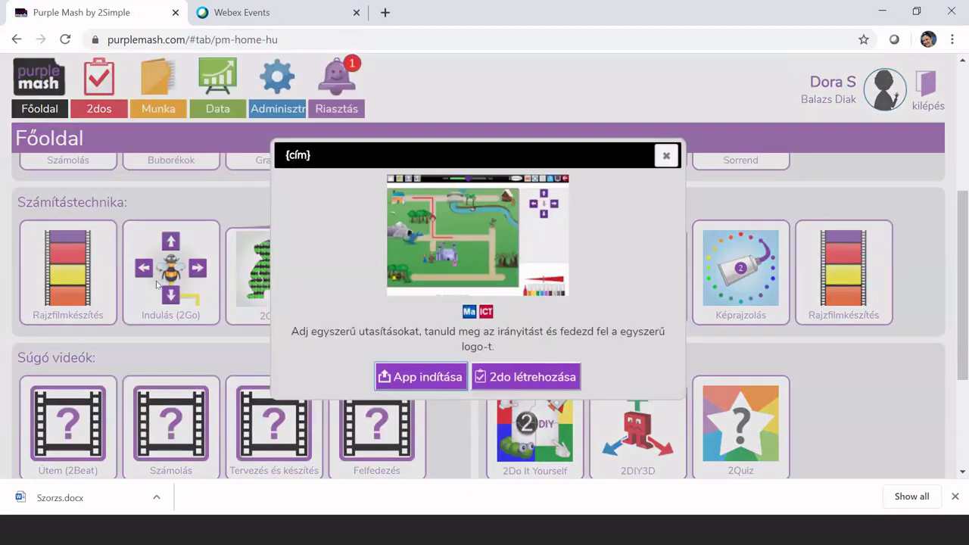
left_click(428, 376)
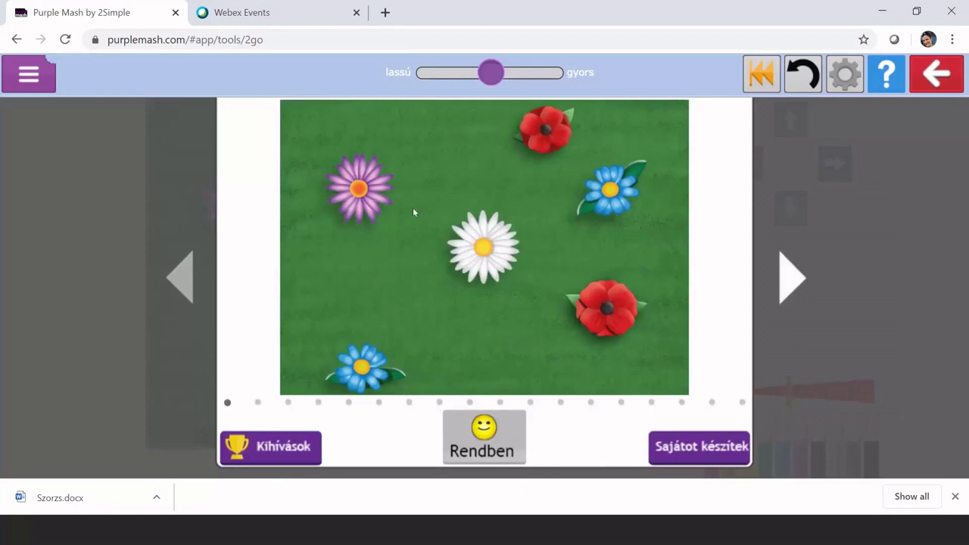
Browse the 2Go backgrounds as far as the fairy-tale map, return to the flower meadow and open it
left_click(789, 277)
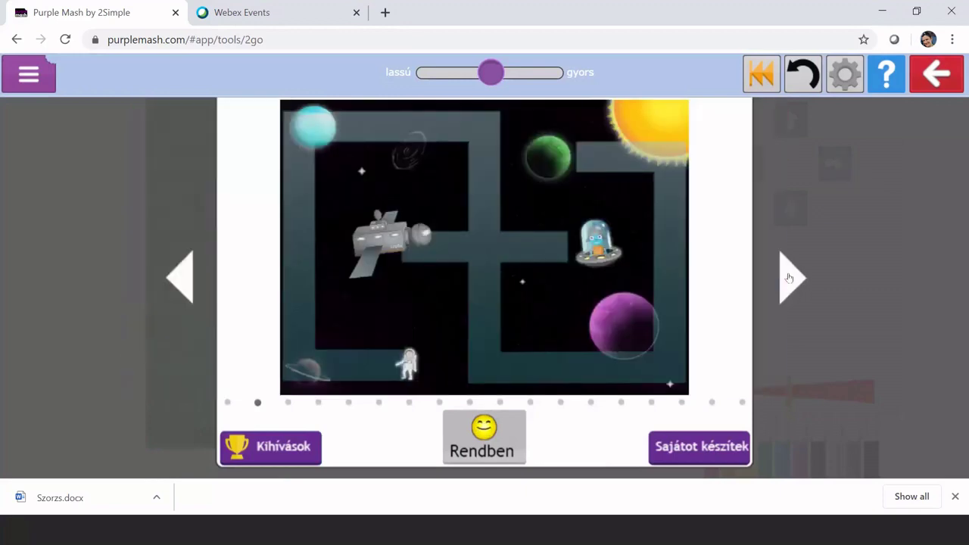
left_click(789, 278)
left_click(790, 278)
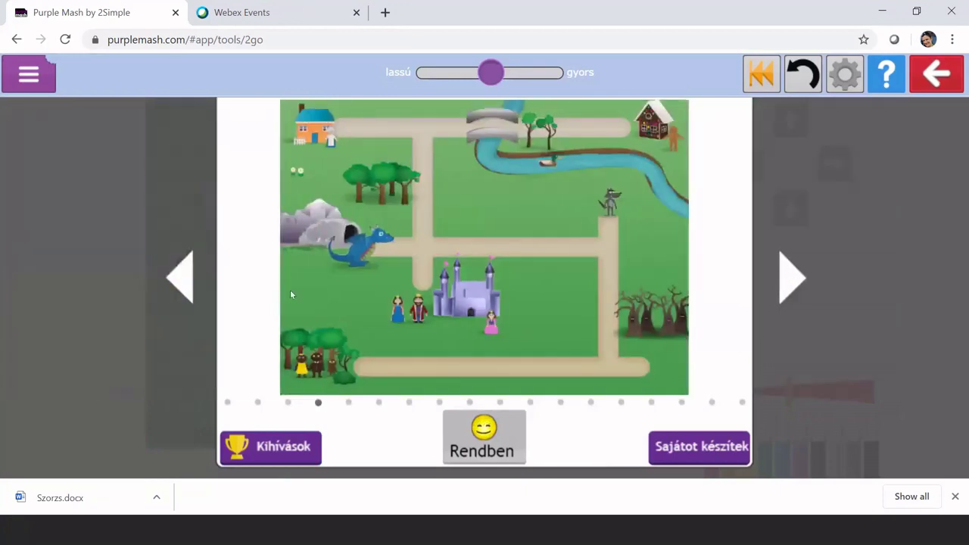
left_click(187, 284)
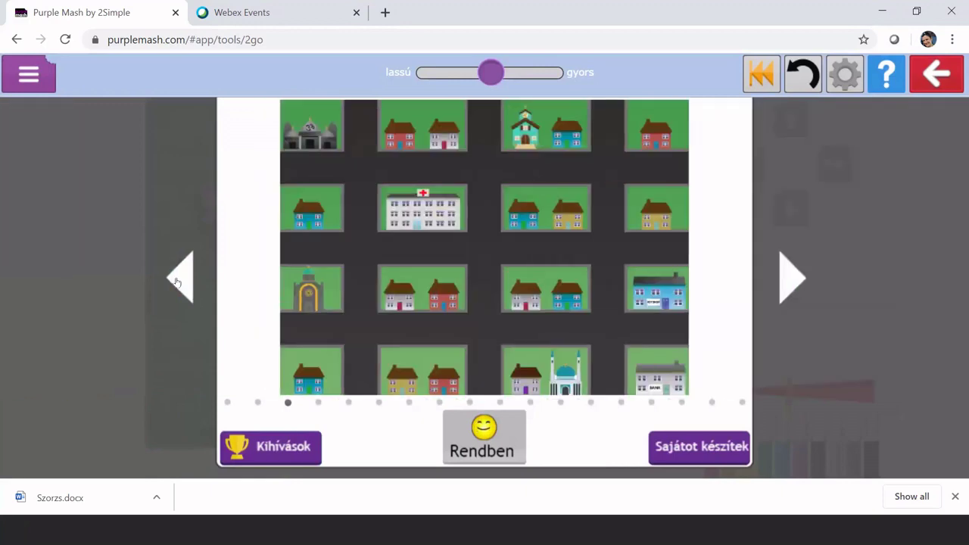
left_click(178, 282)
left_click(178, 282)
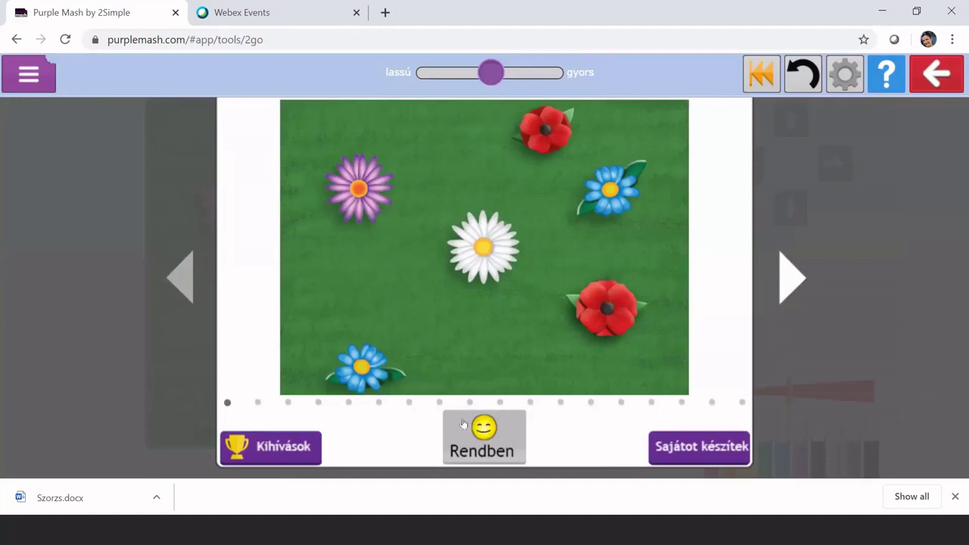
left_click(481, 437)
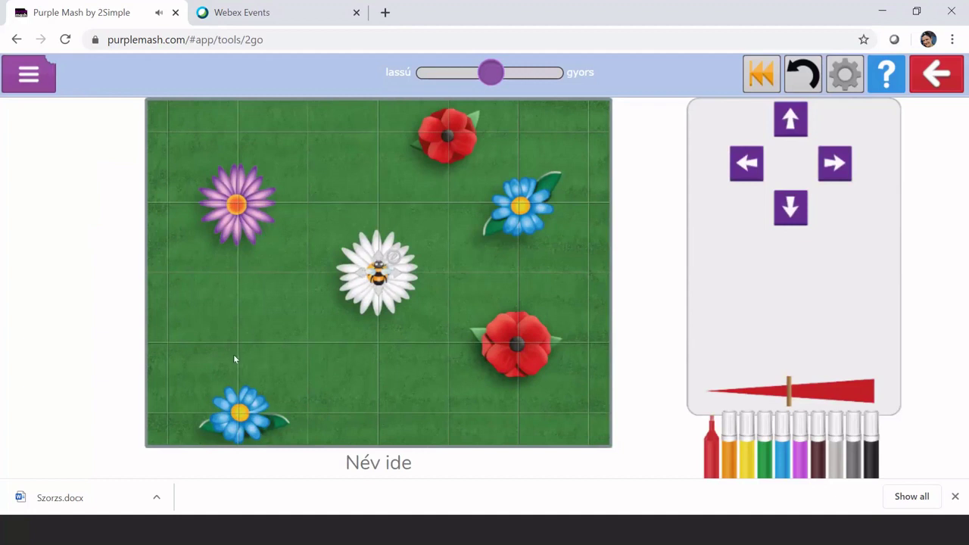
Steer the bee up and right from the white daisy to the upper red flower, and return it to the start
left_click(795, 120)
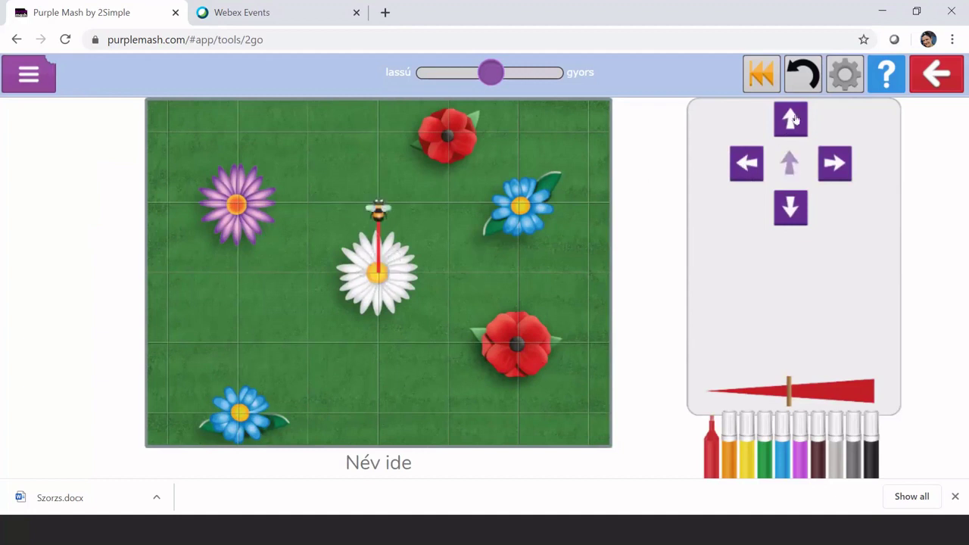
left_click(833, 166)
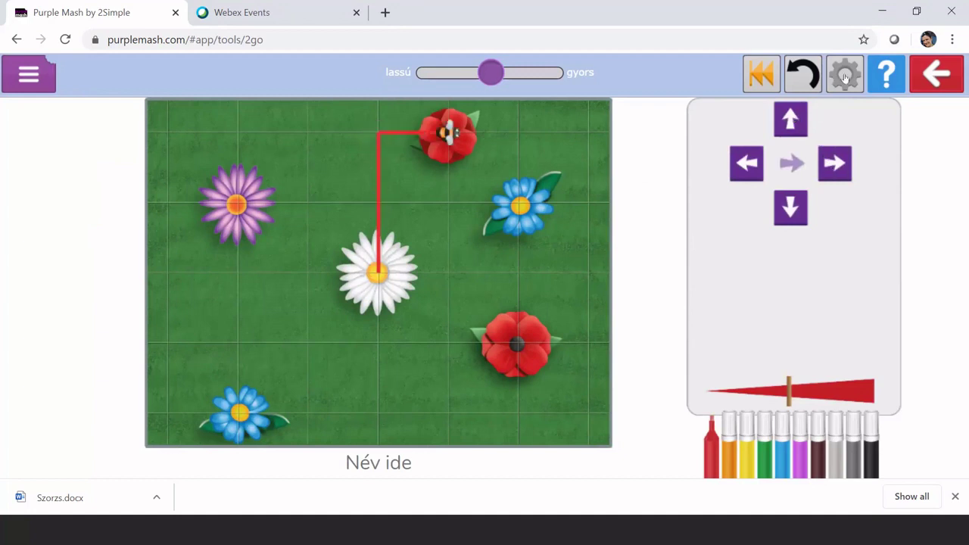
left_click(802, 75)
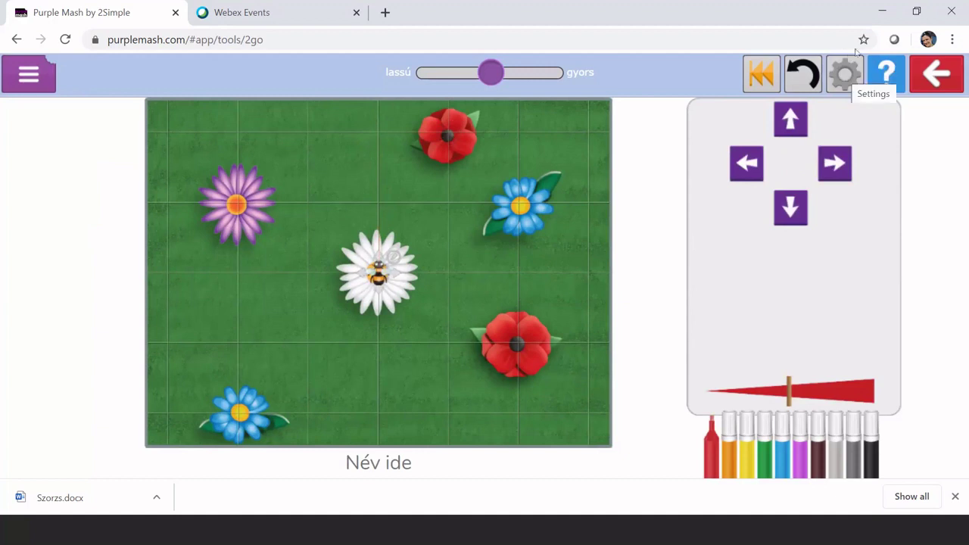
Review the direction control options in the settings, try a slower speed, restore the middle speed and close the settings
left_click(842, 74)
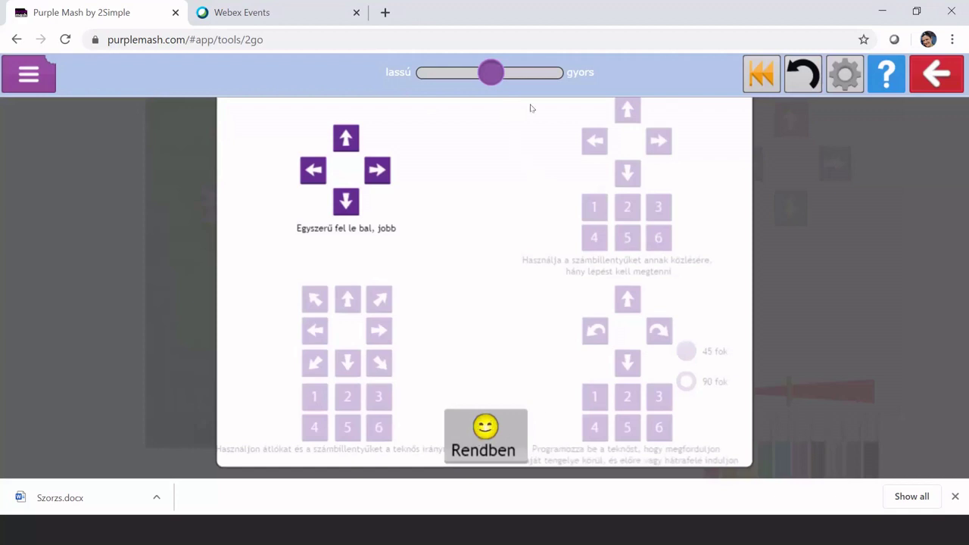
left_click_drag(493, 73, 459, 76)
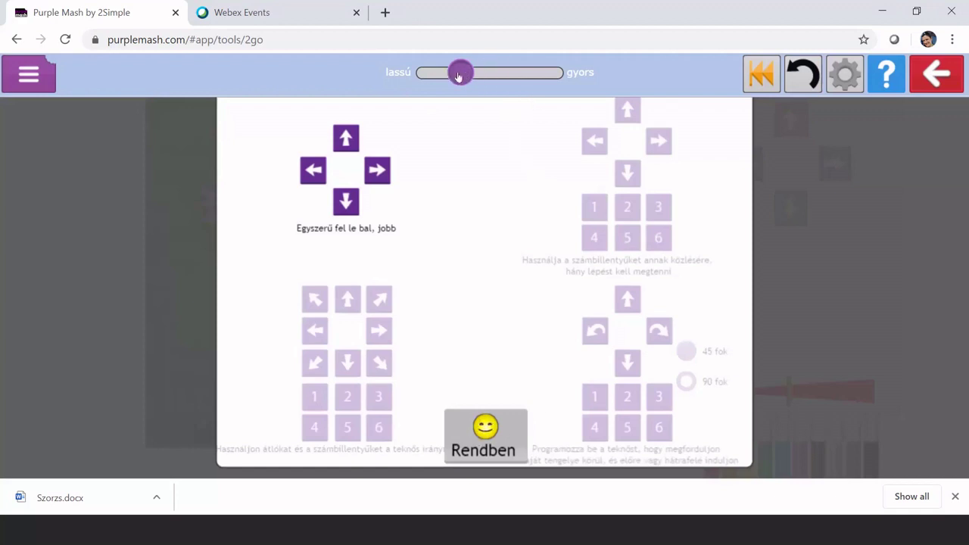
left_click(496, 72)
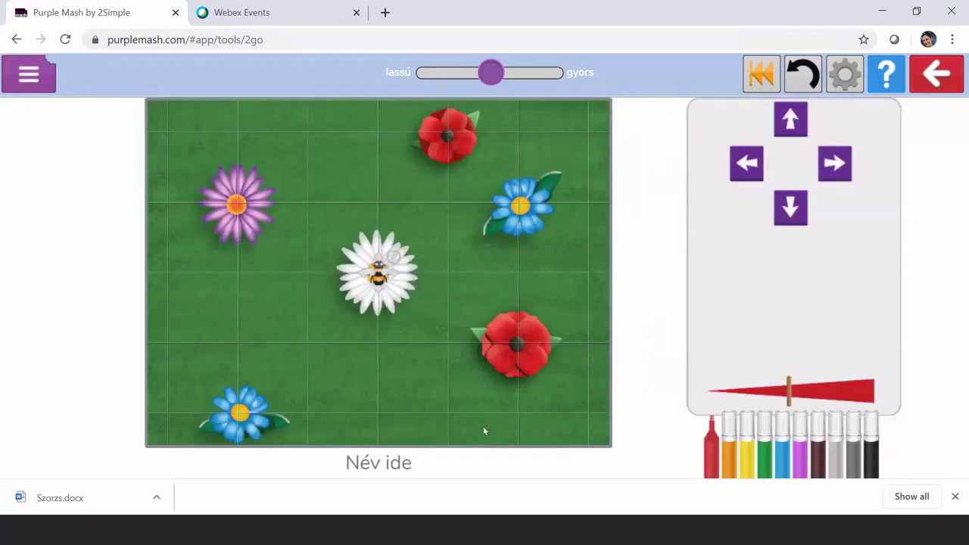
left_click(482, 437)
Exit Indulás (2Go) without saving and launch it again from the Számítástechnika section
left_click(941, 76)
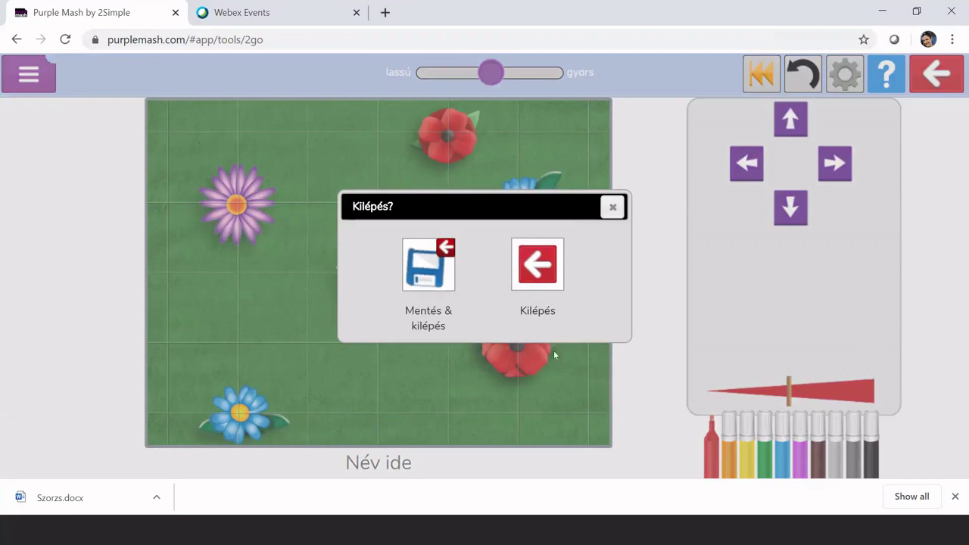
left_click(555, 259)
scroll(567, 420, "down", 3)
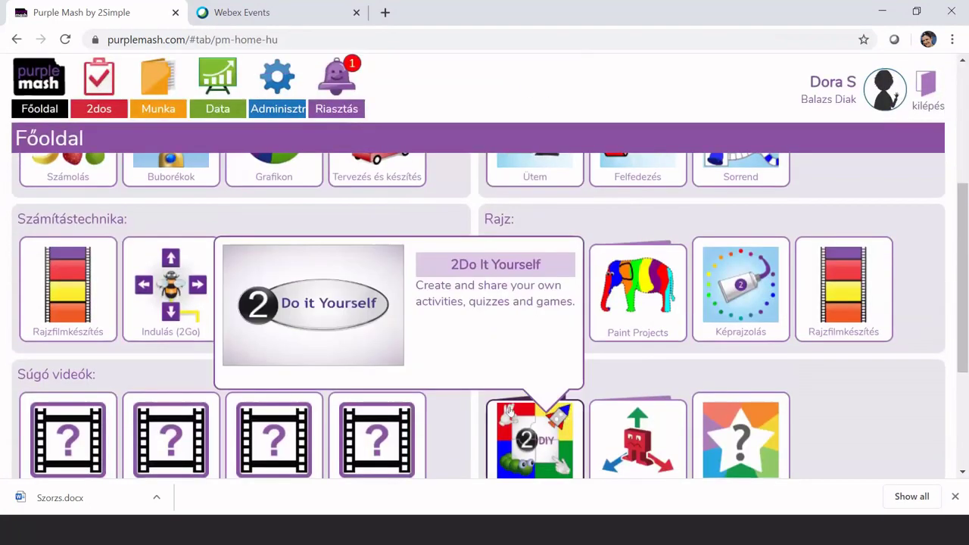
left_click(194, 312)
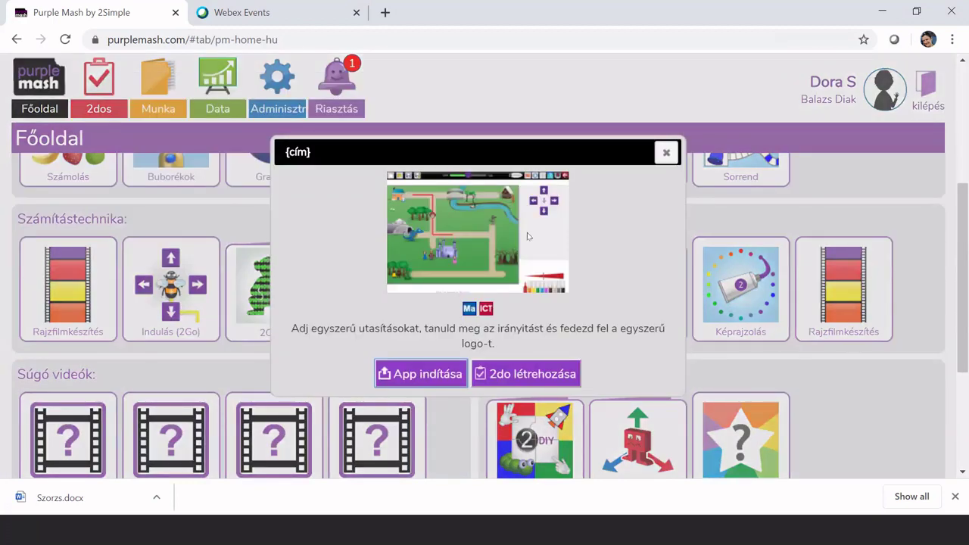
left_click(415, 375)
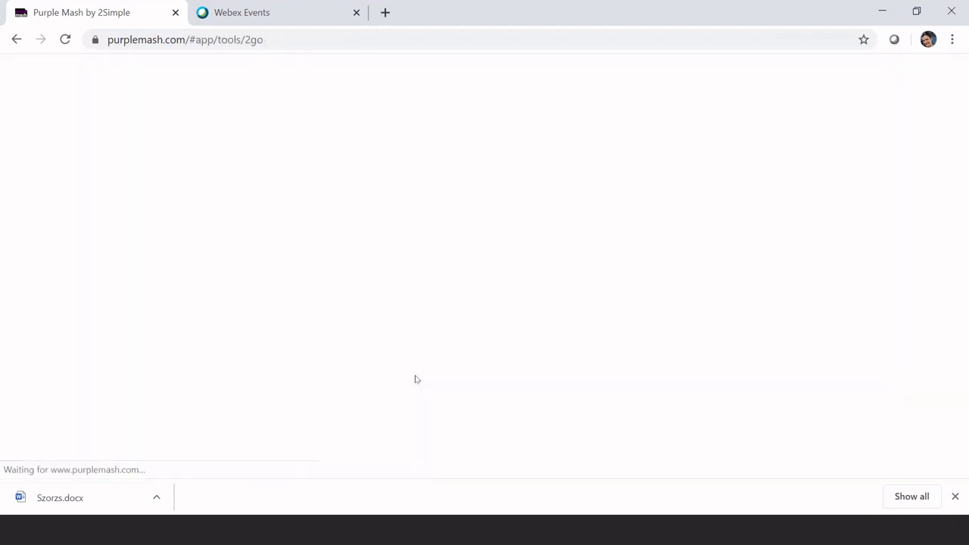
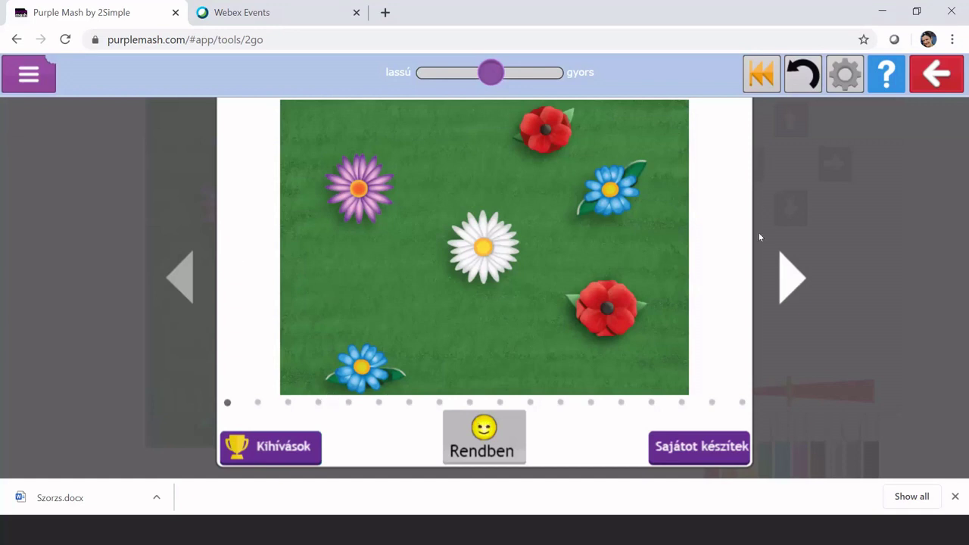
Open the Kihívások list and start challenge 1, Találja meg a kincset
left_click(789, 283)
left_click(789, 283)
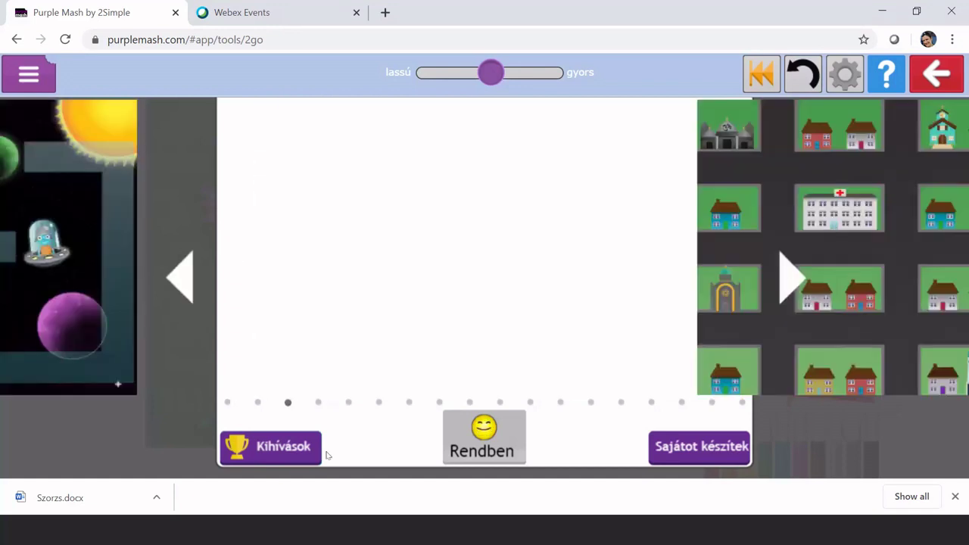
left_click(274, 452)
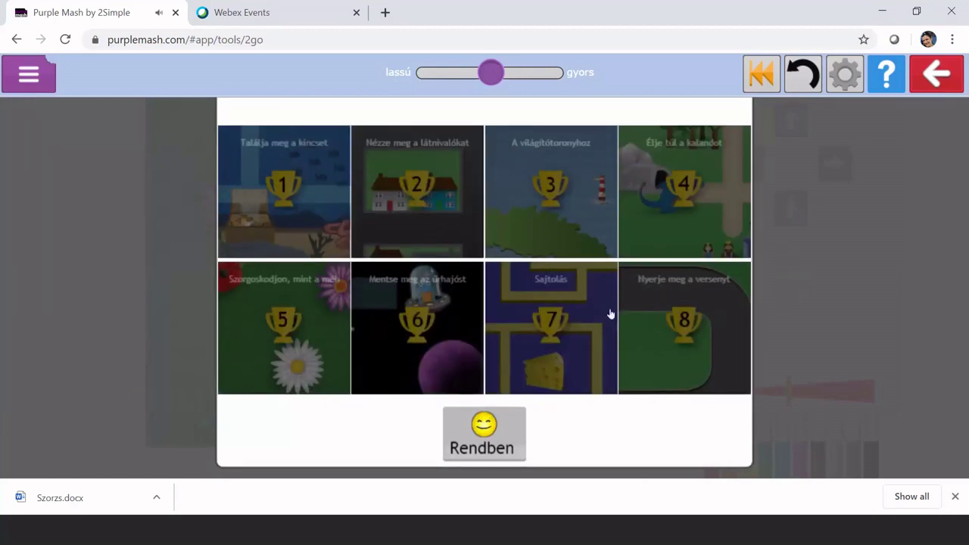
left_click(293, 185)
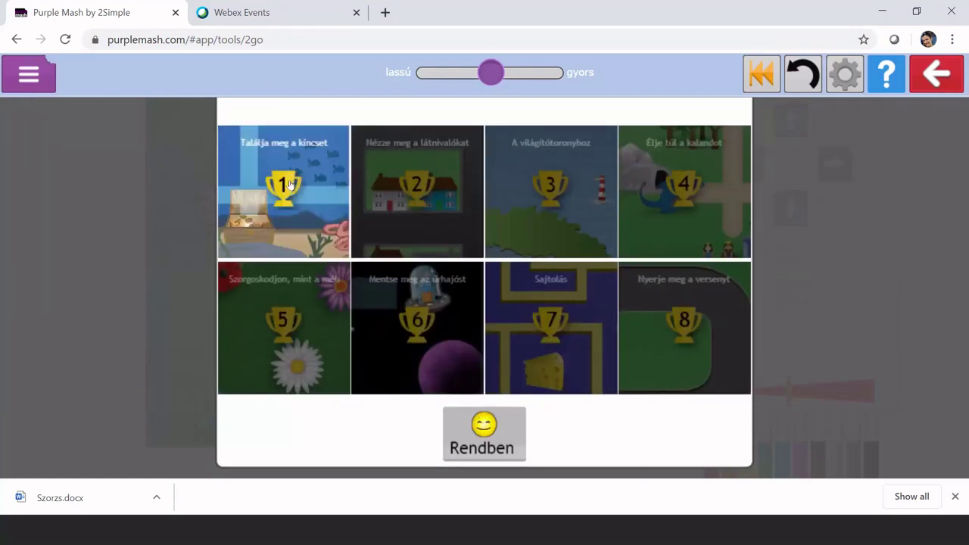
left_click(482, 434)
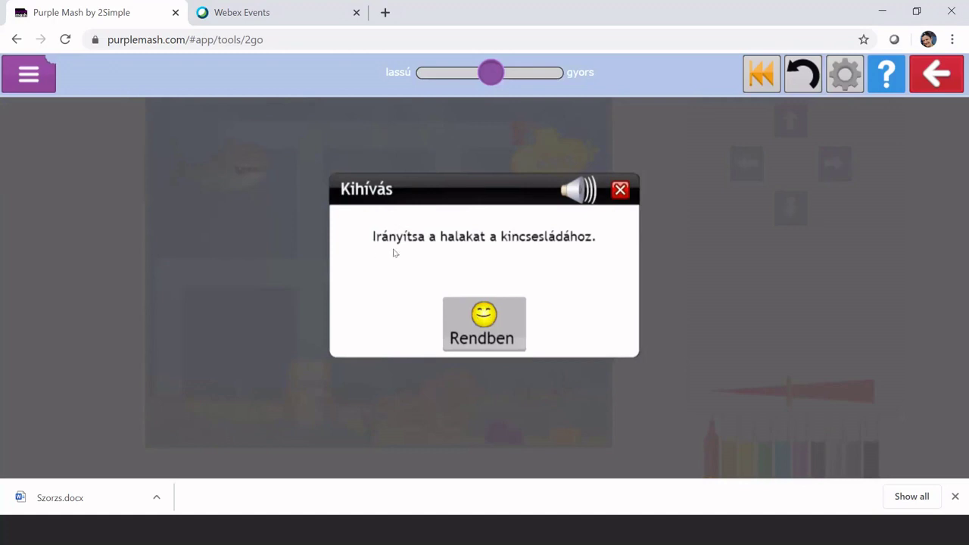
left_click(485, 320)
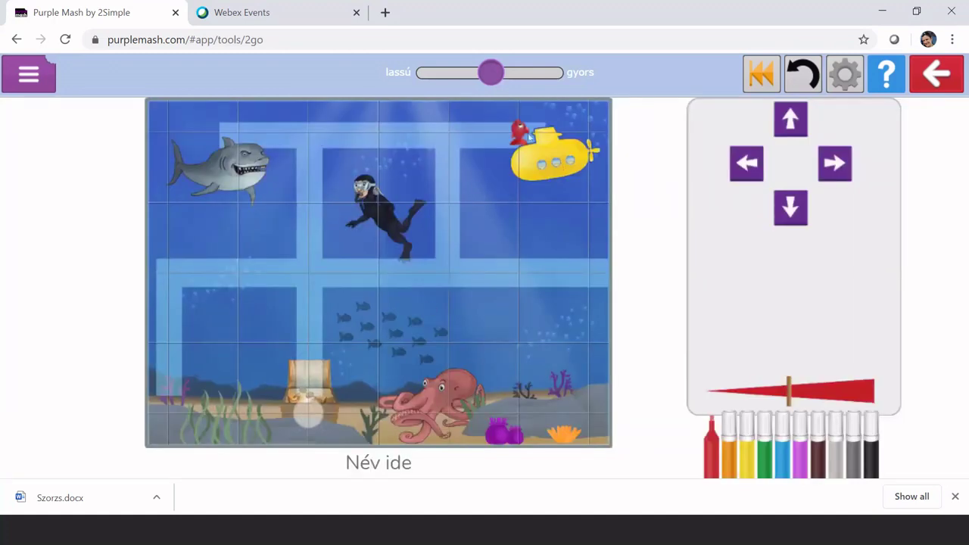
Steer the fish left, down, left and down along the light-blue channels to the treasure chest, and dismiss the challenge message
left_click(746, 162)
left_click(789, 215)
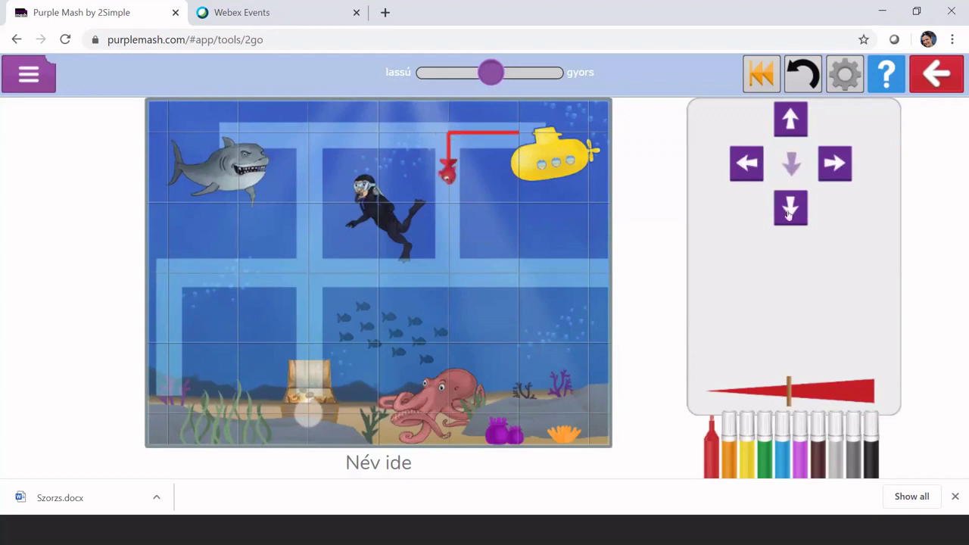
left_click(755, 168)
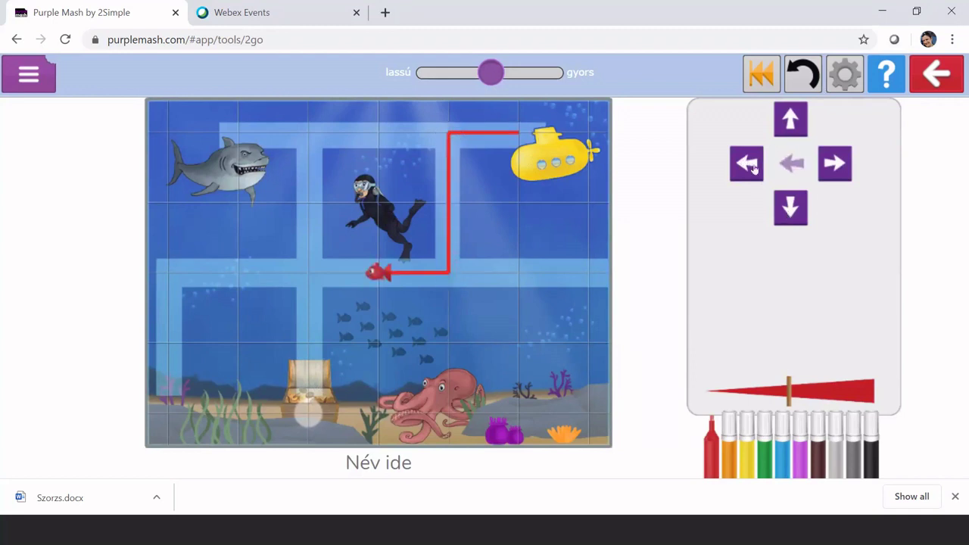
left_click(789, 212)
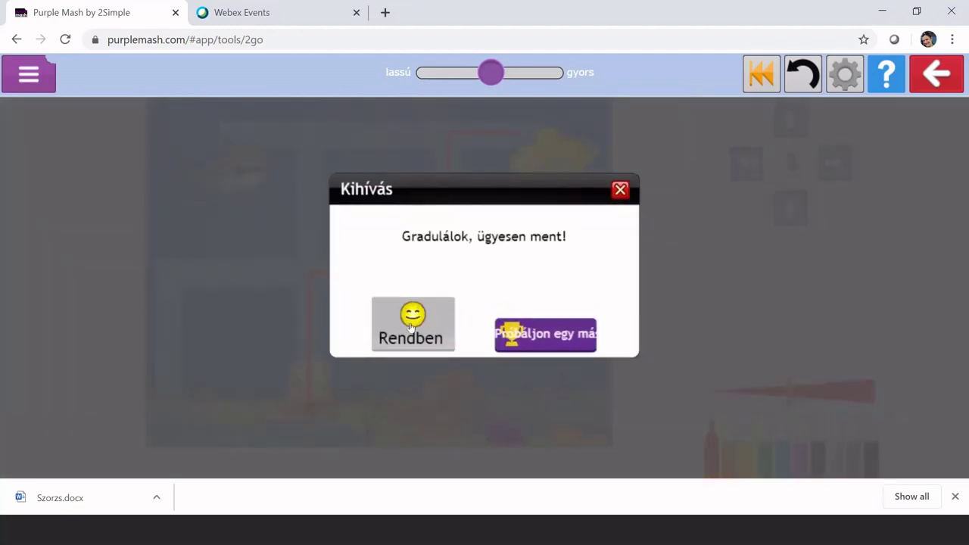
left_click(412, 326)
Start a new activity, open the Kihívások list and start challenge 8, Nyerje meg a versenyt
left_click(47, 90)
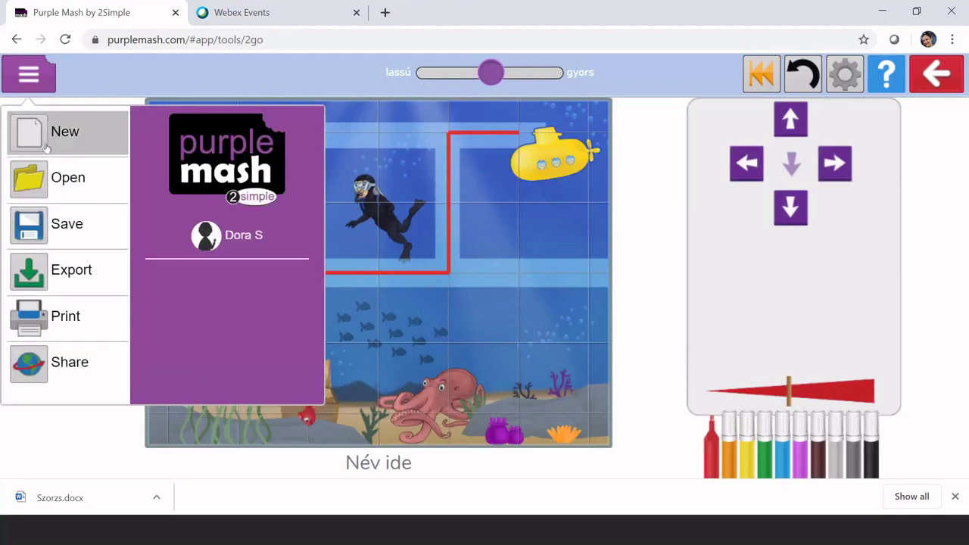
left_click(75, 141)
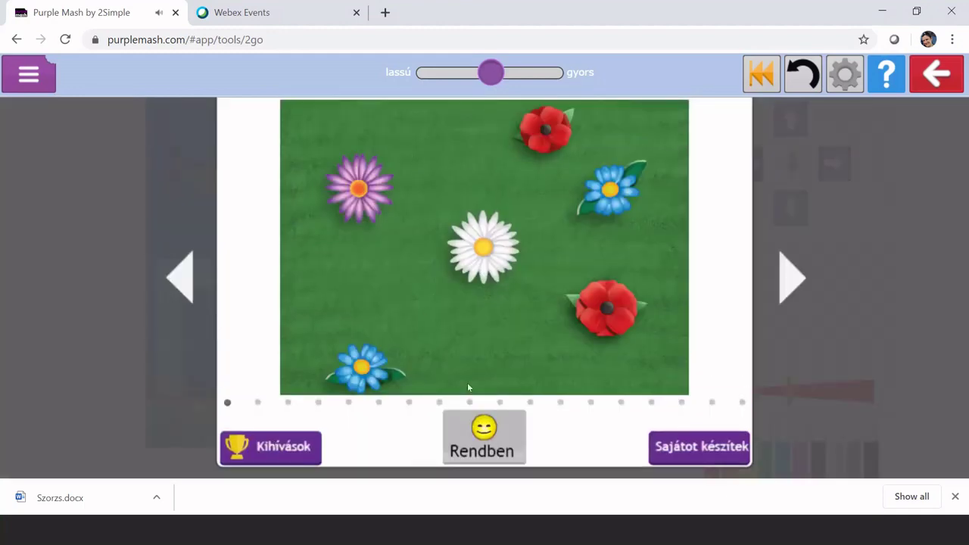
left_click(289, 446)
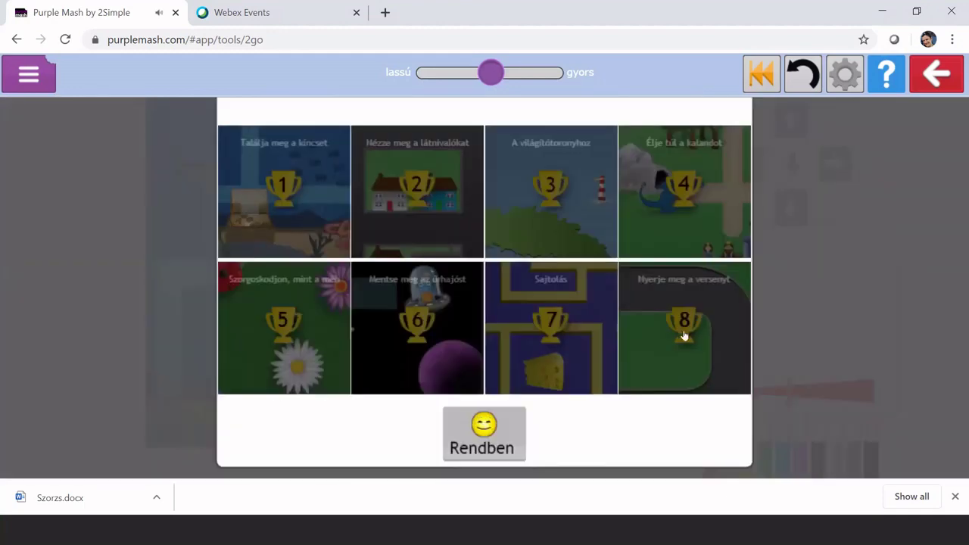
left_click(684, 334)
left_click(495, 439)
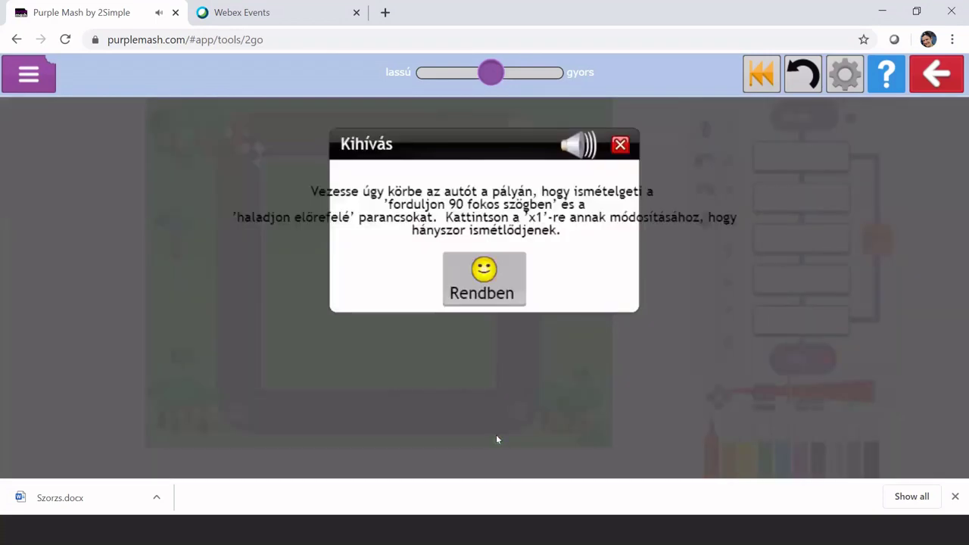
left_click(482, 286)
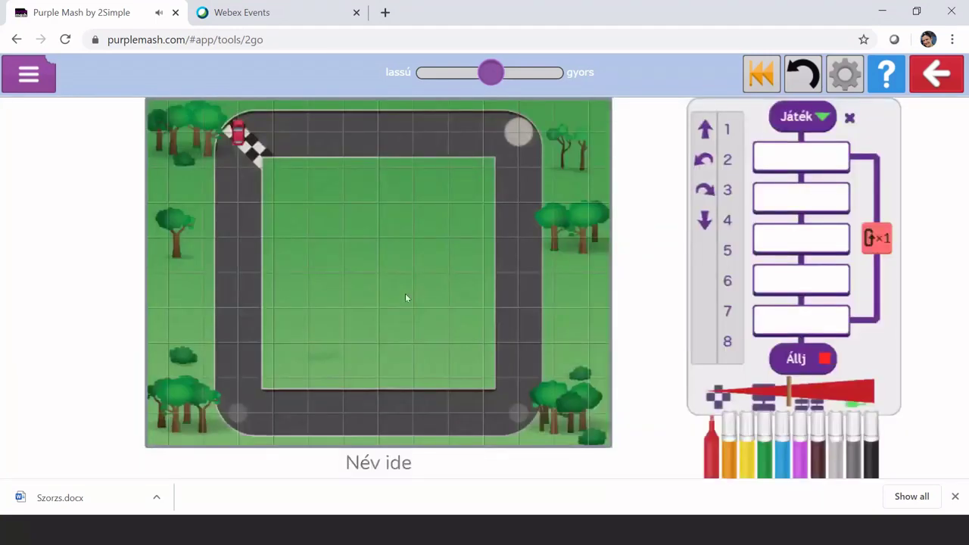
Compare the direct-control, ten-slot and repeat layouts, select the plain five-slot program layout, and review the direction control settings
left_click(718, 400)
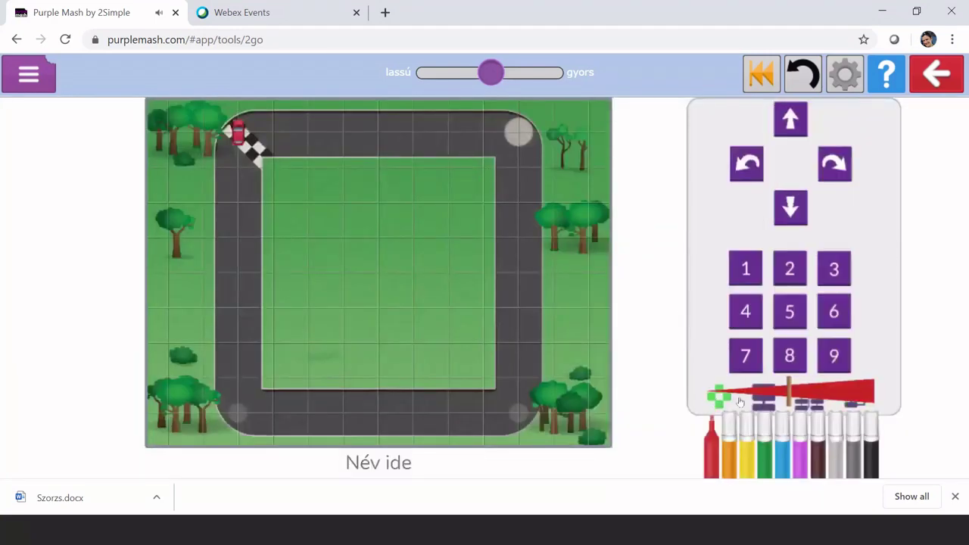
left_click(762, 402)
left_click(808, 405)
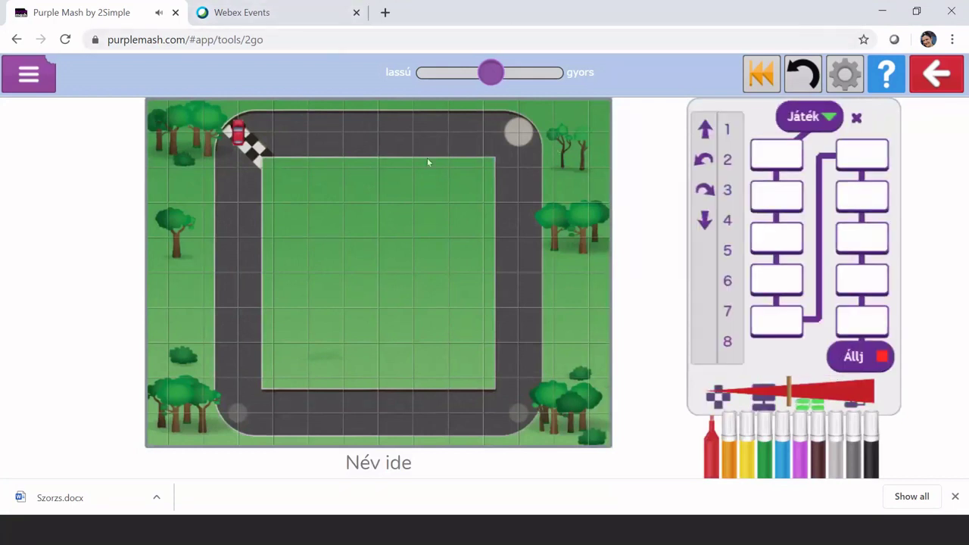
left_click(852, 405)
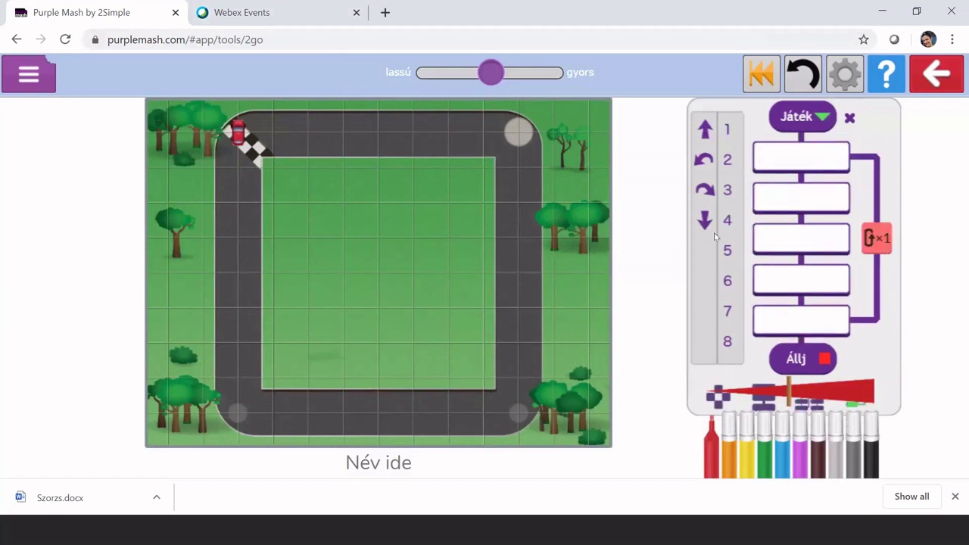
left_click(765, 397)
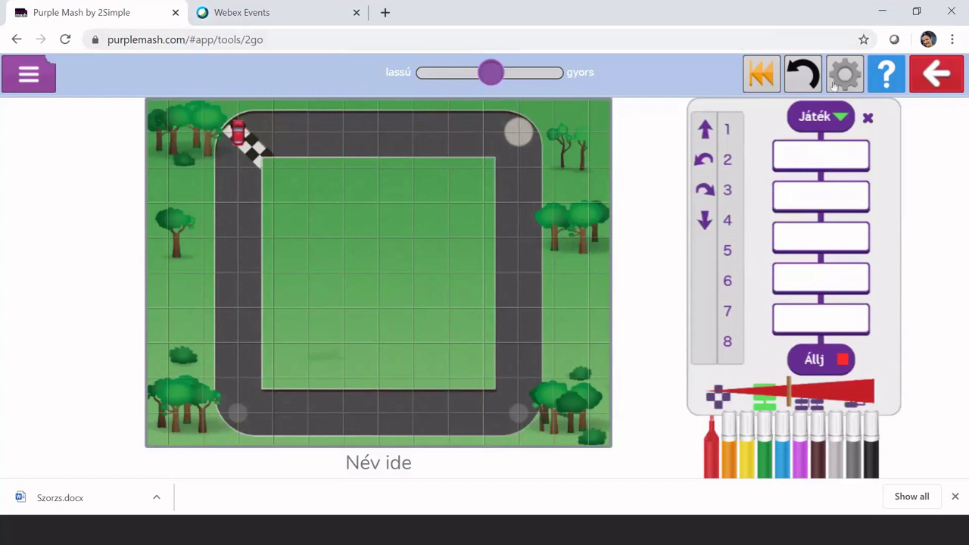
left_click(793, 91)
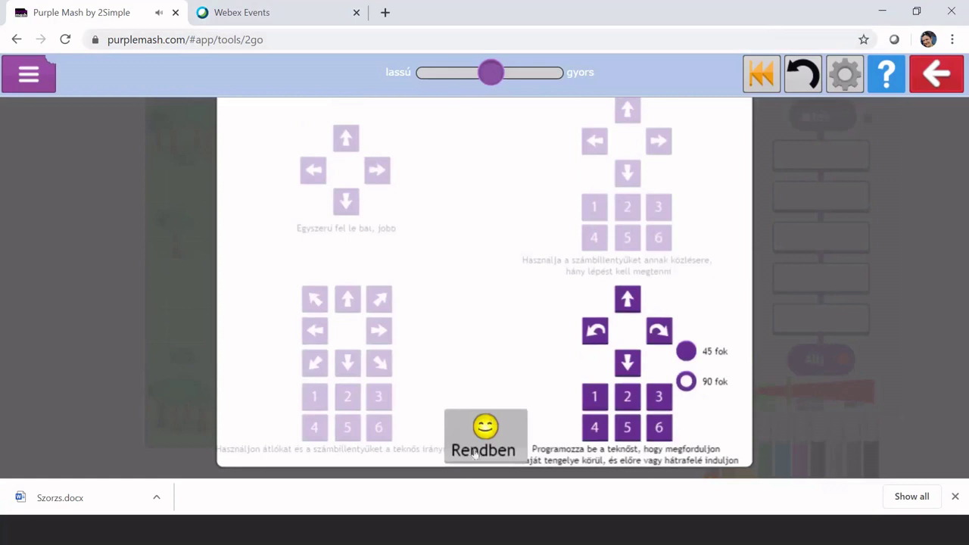
left_click(486, 429)
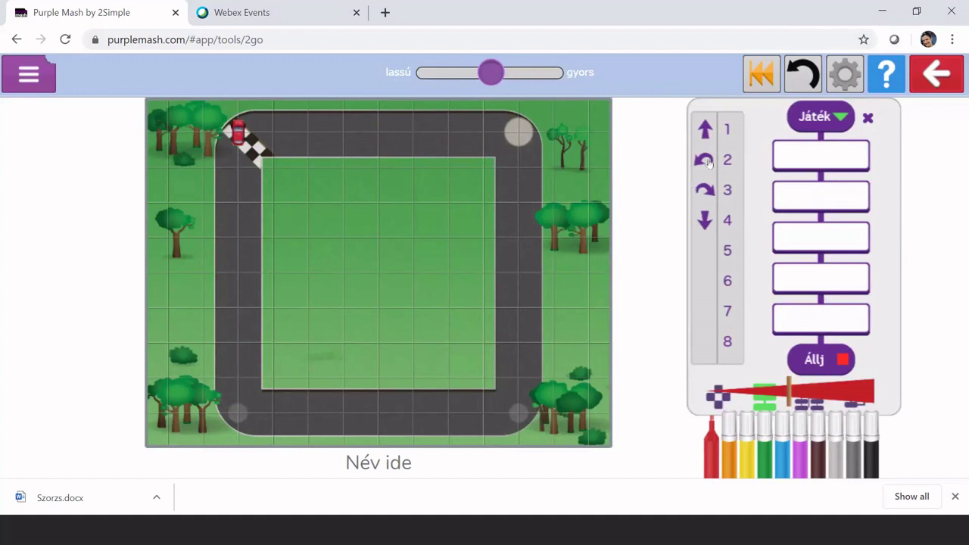
Try a program with a single right turn of 1, return the car to the start and clear the program
left_click(705, 190)
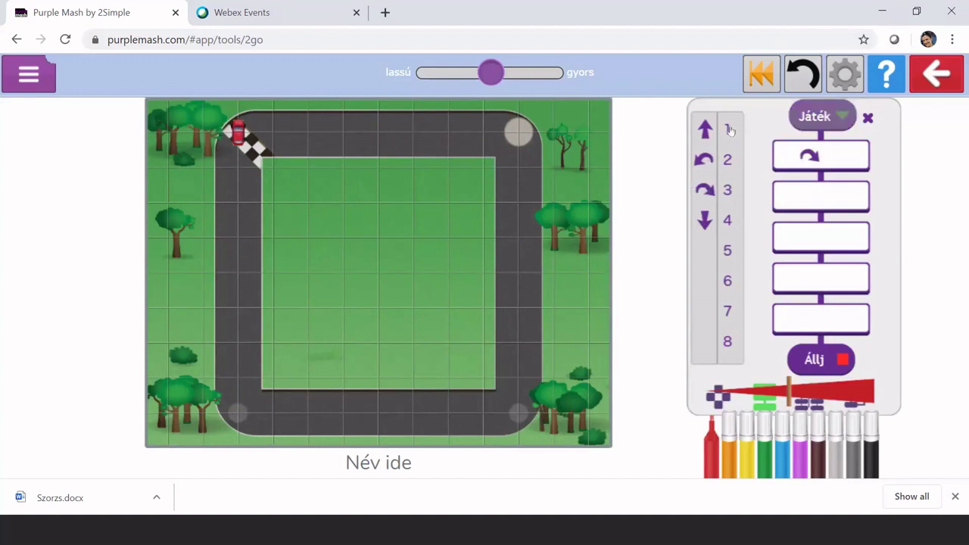
left_click_drag(730, 130, 839, 159)
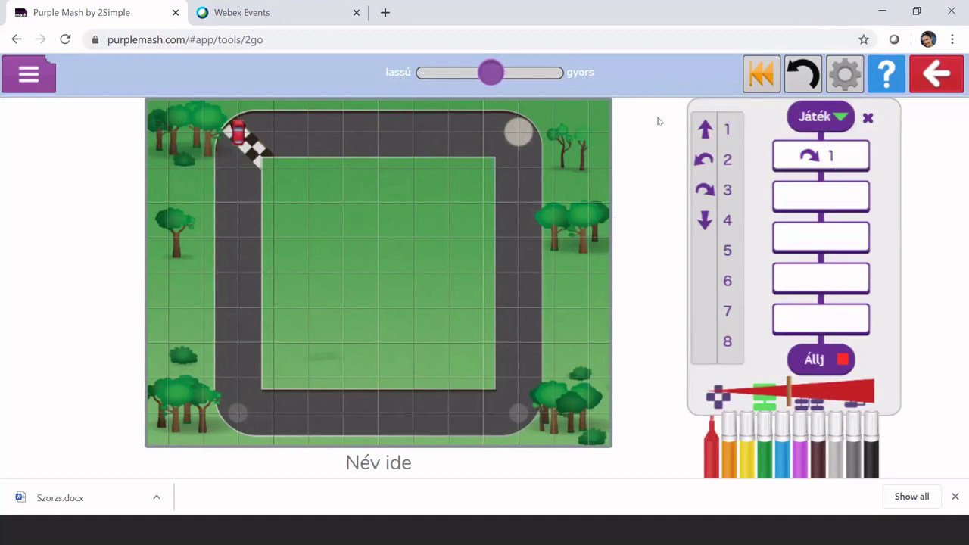
left_click(847, 113)
left_click(761, 73)
left_click(868, 117)
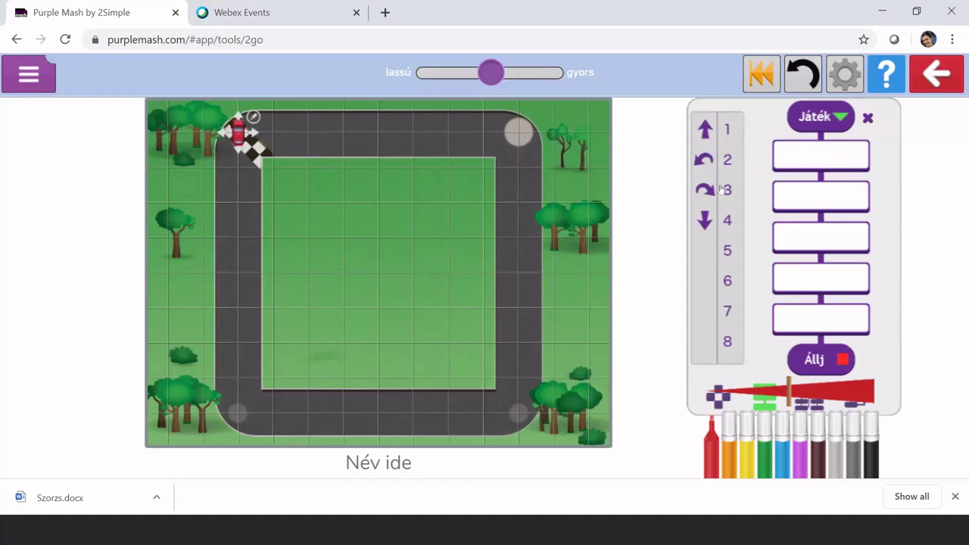
Program the car to turn right 1 and move forward 8, and run the program
left_click_drag(720, 189, 811, 163)
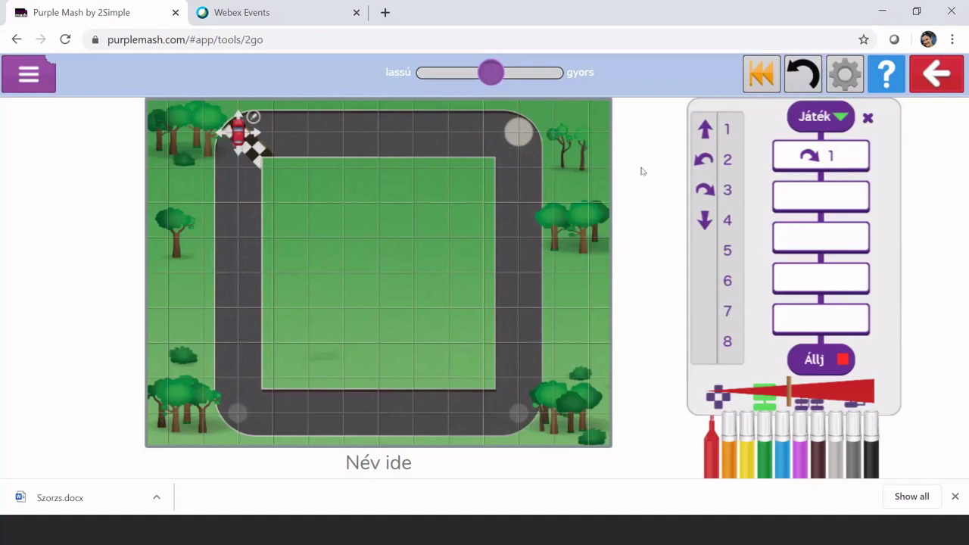
left_click_drag(702, 132, 804, 198)
left_click_drag(727, 341, 837, 198)
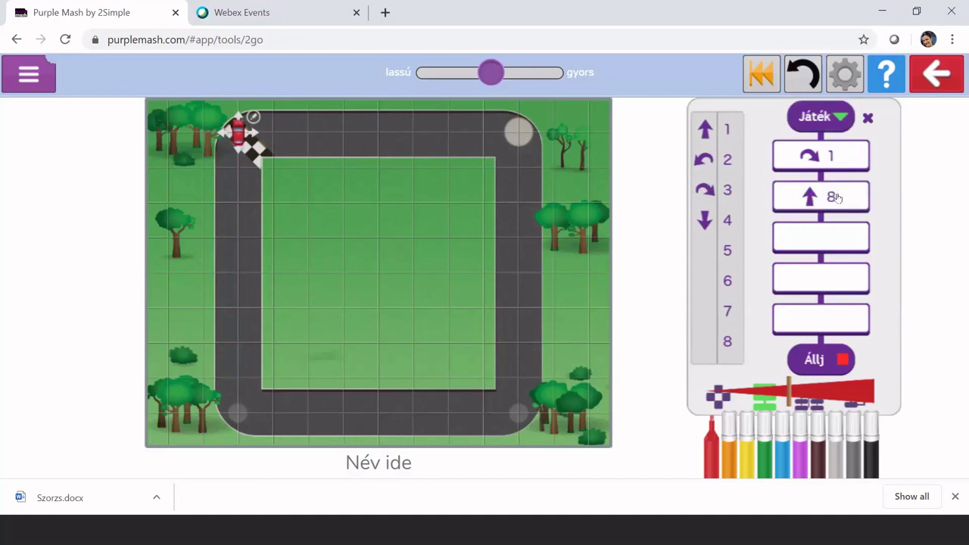
left_click(836, 118)
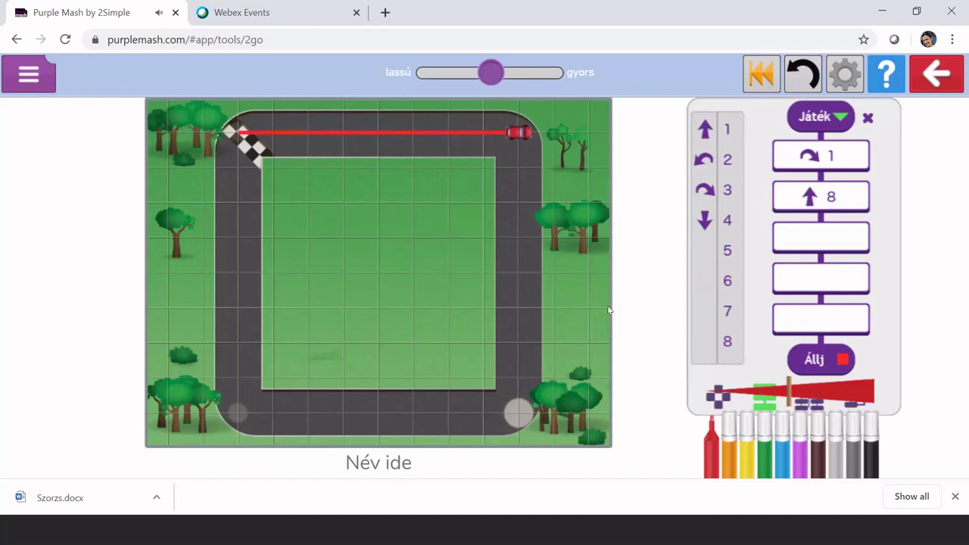
Switch to the repeat layout, set the loop to x4, return the car to the start and run the program
left_click(864, 196)
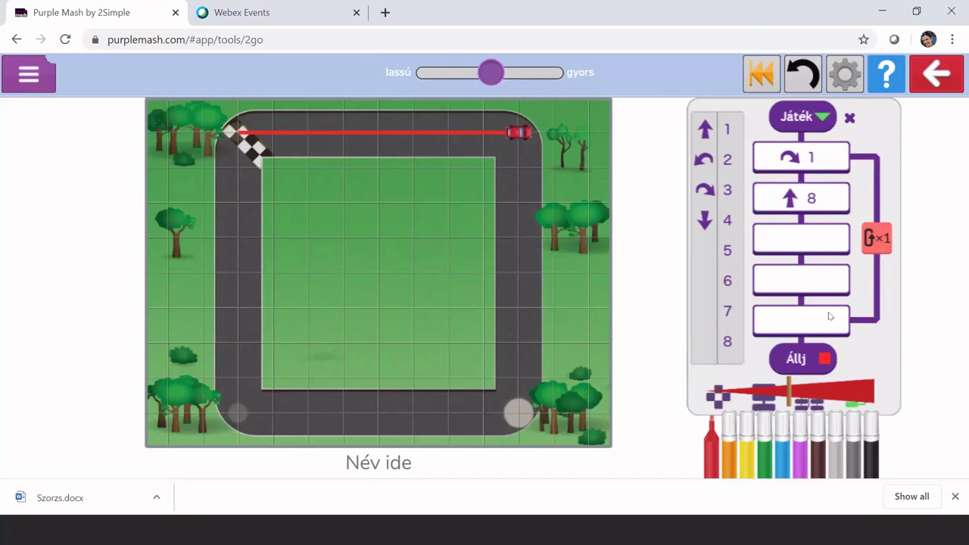
left_click(878, 241)
left_click(878, 241)
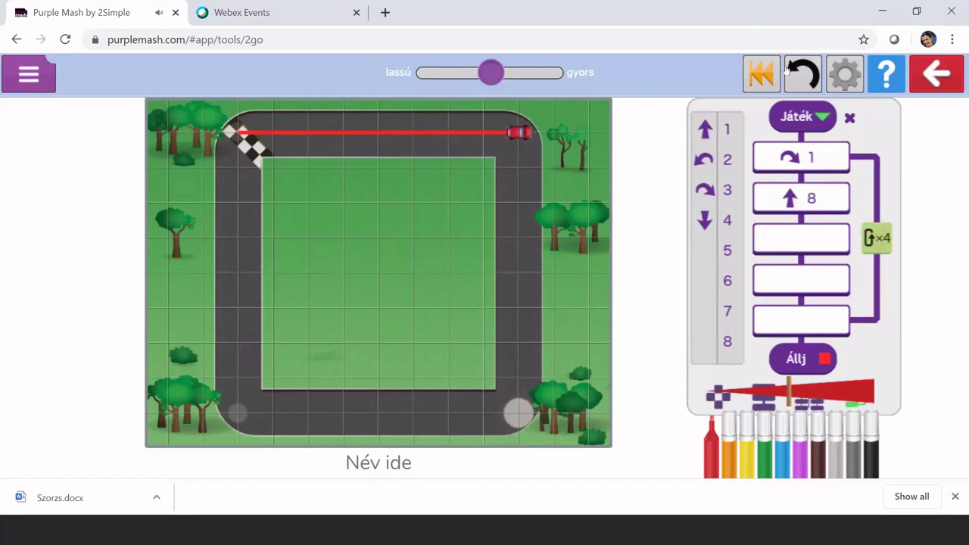
left_click(762, 71)
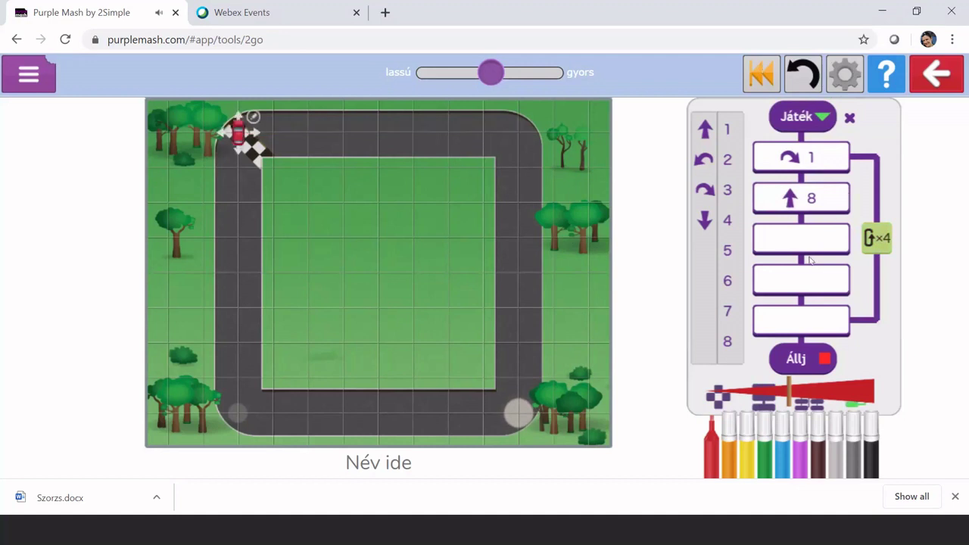
left_click(818, 114)
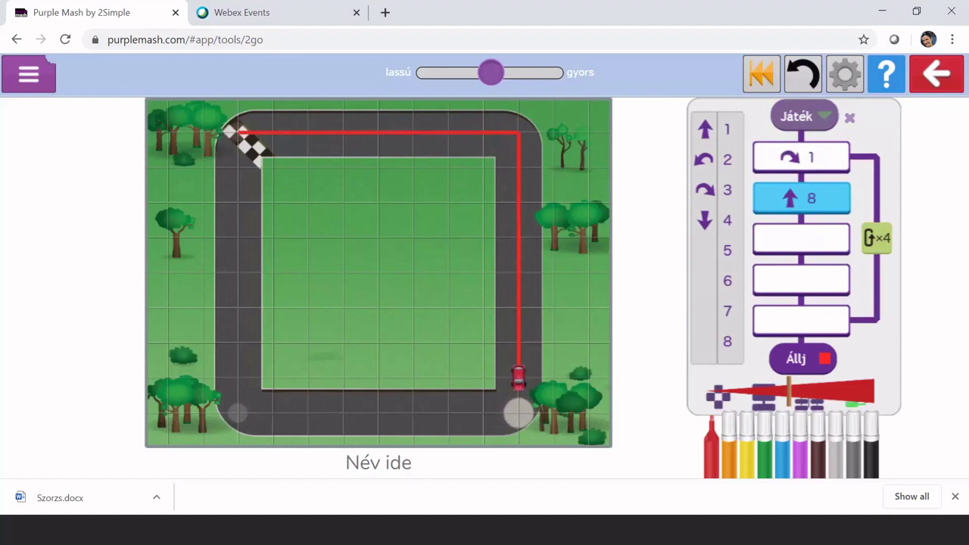
Exit the race challenge without saving and open 2Code from the Számítástechnika section
left_click(938, 77)
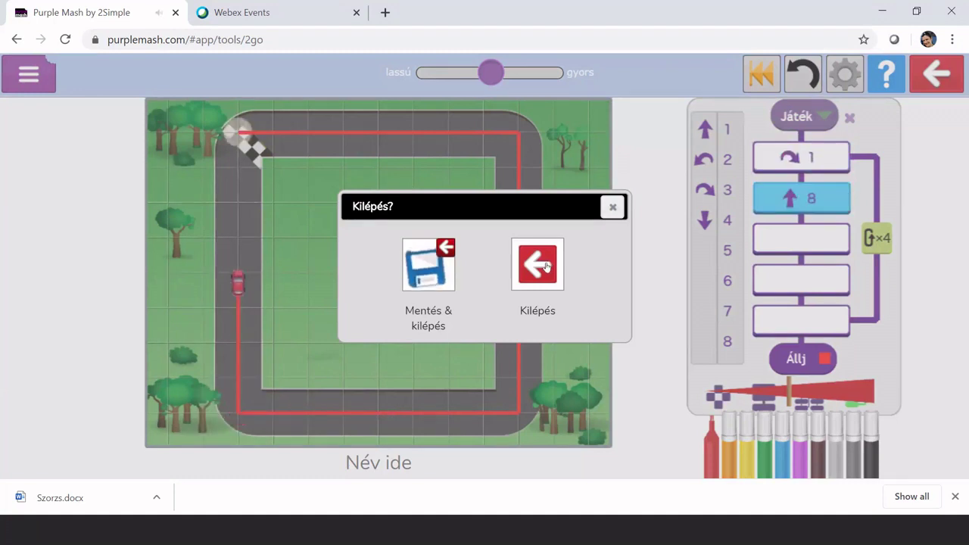
left_click(546, 266)
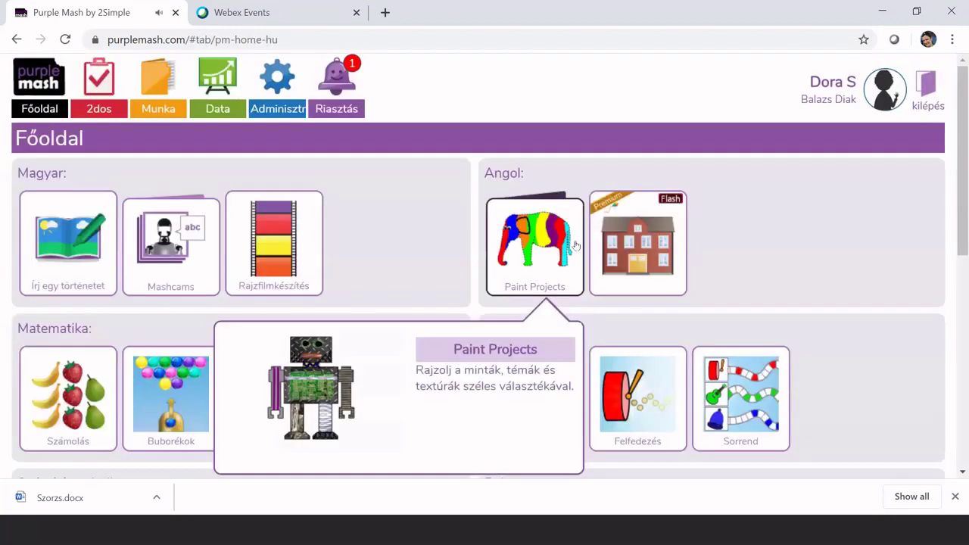
scroll(381, 256, "down", 4)
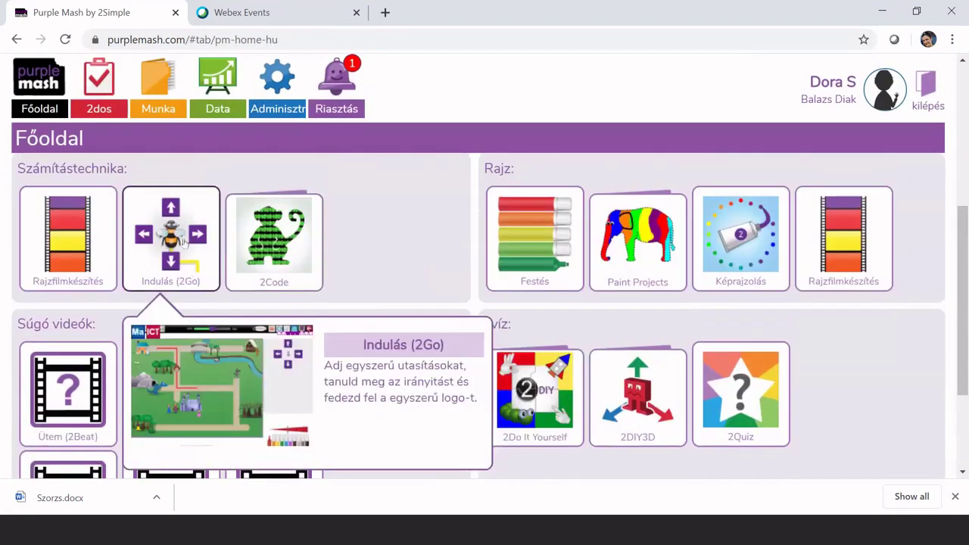
mouse_move(307, 254)
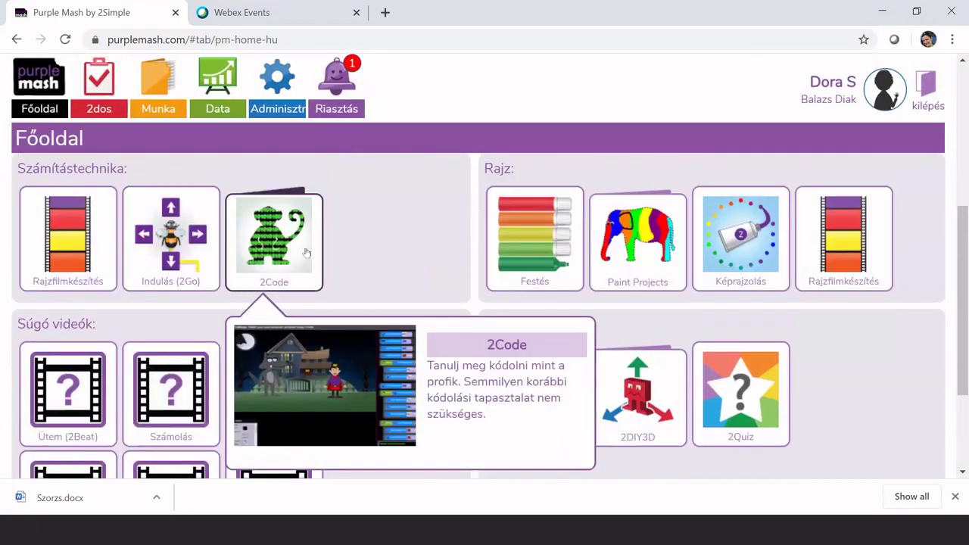
left_click(268, 244)
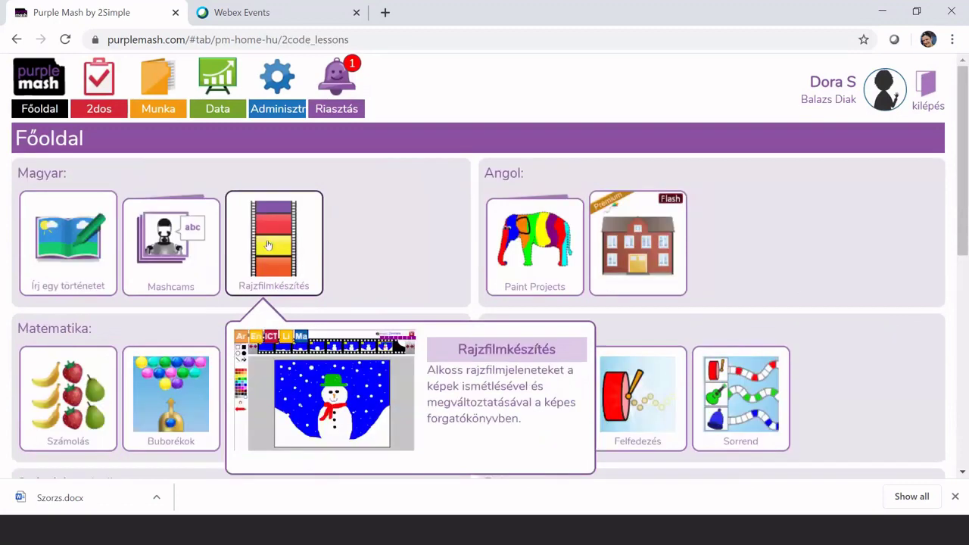
Look through the Chimp and Gorilla lessons in the 2Code list and read the Chimp lesson descriptions
scroll(483, 333, "down", 3)
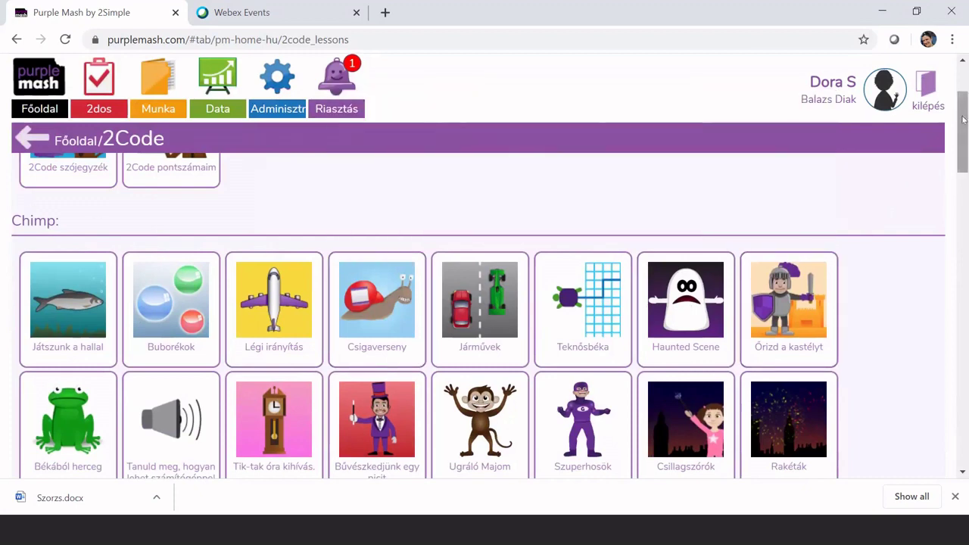
left_click_drag(967, 121, 967, 300)
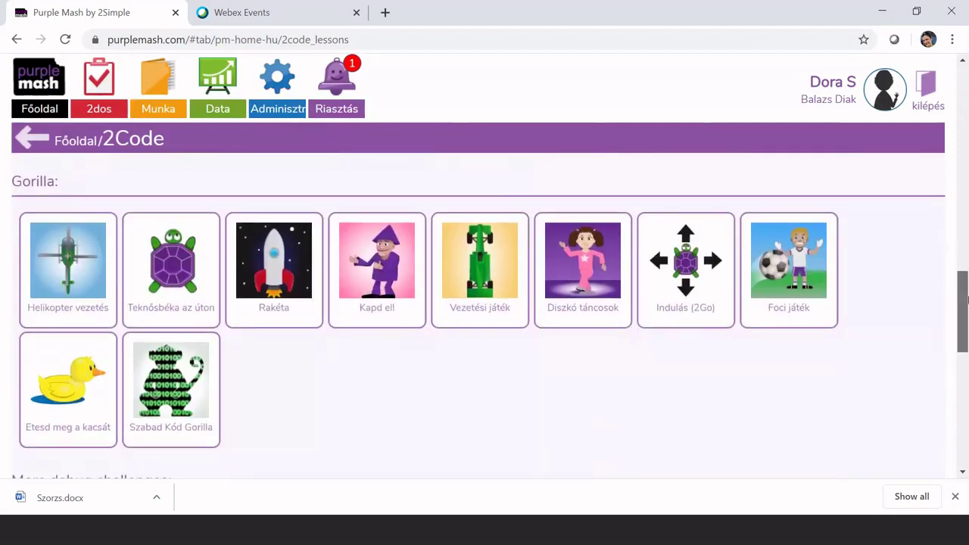
left_click_drag(967, 300, 956, 123)
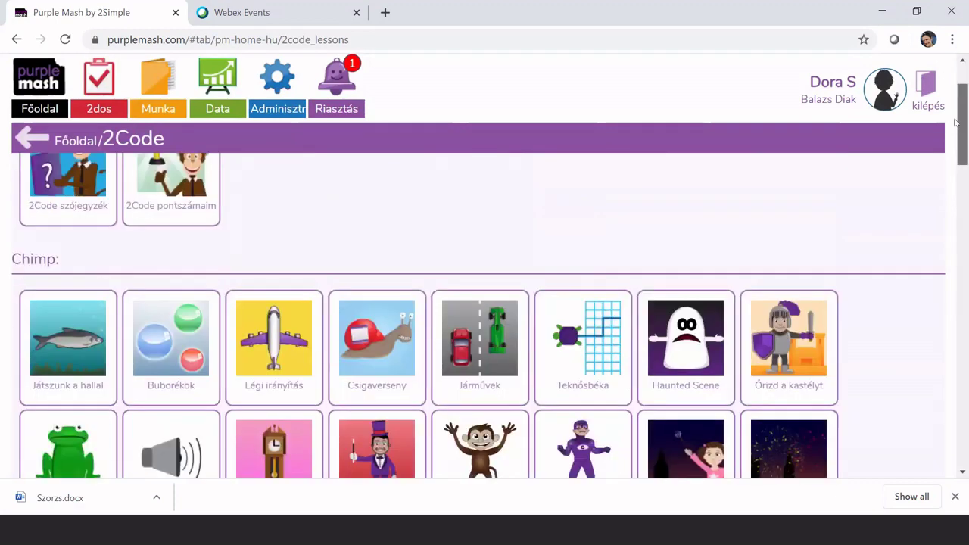
scroll(956, 123, "down", 1)
mouse_move(248, 225)
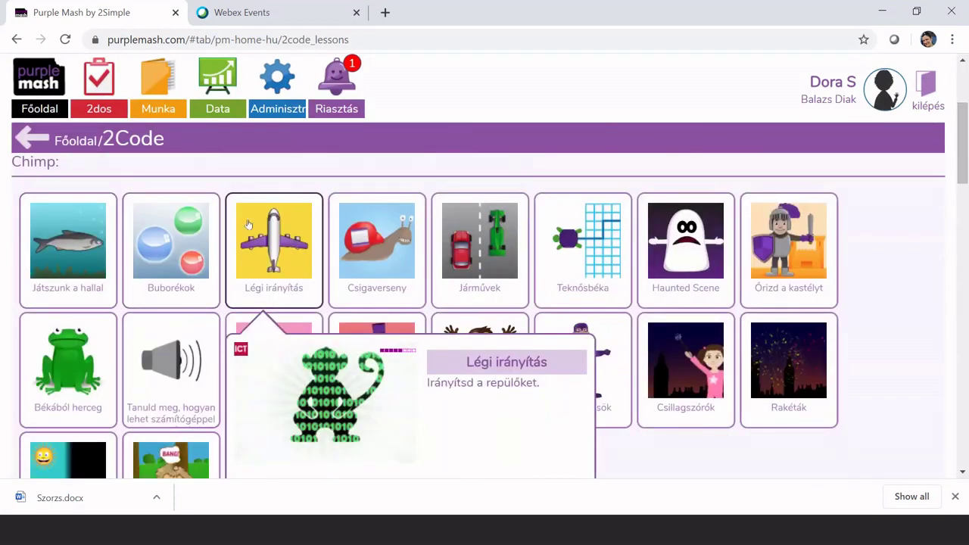
mouse_move(27, 262)
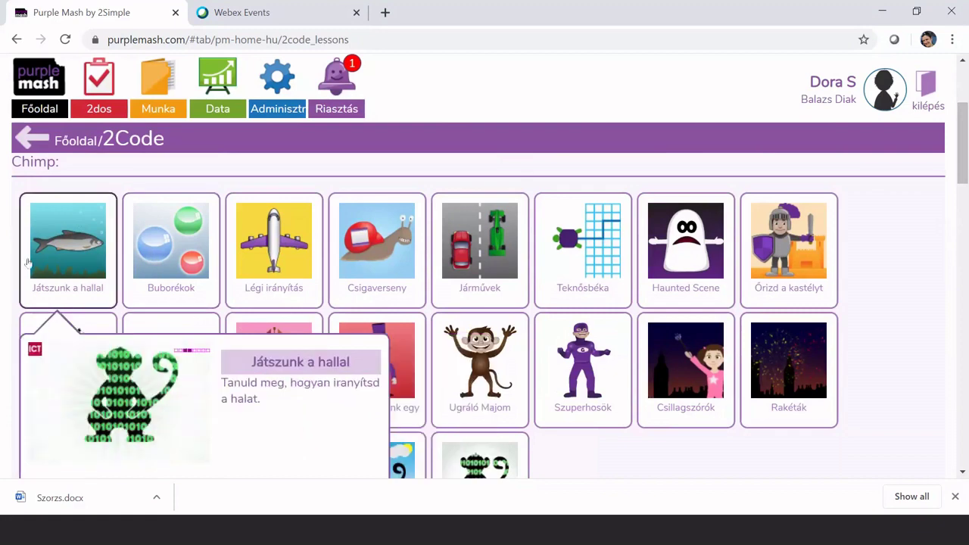
mouse_move(137, 255)
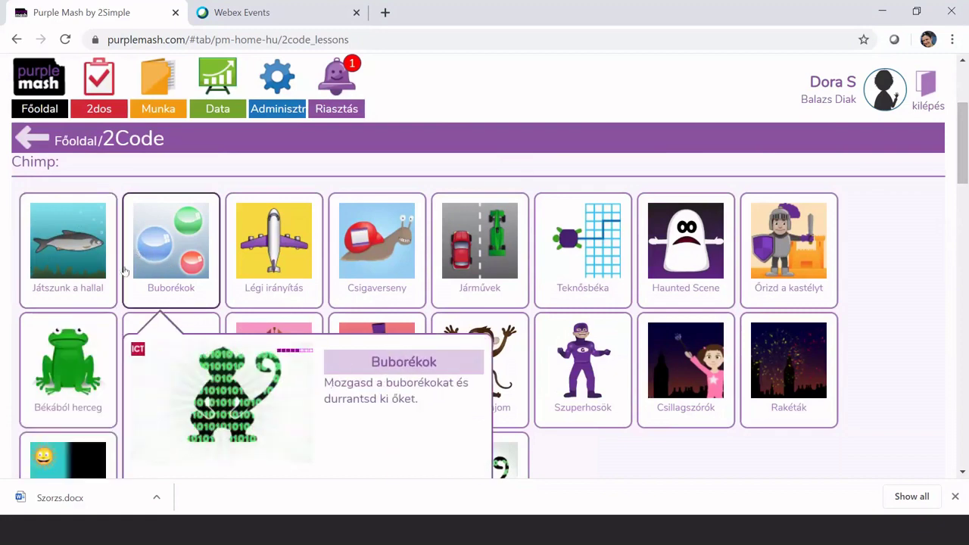
mouse_move(81, 263)
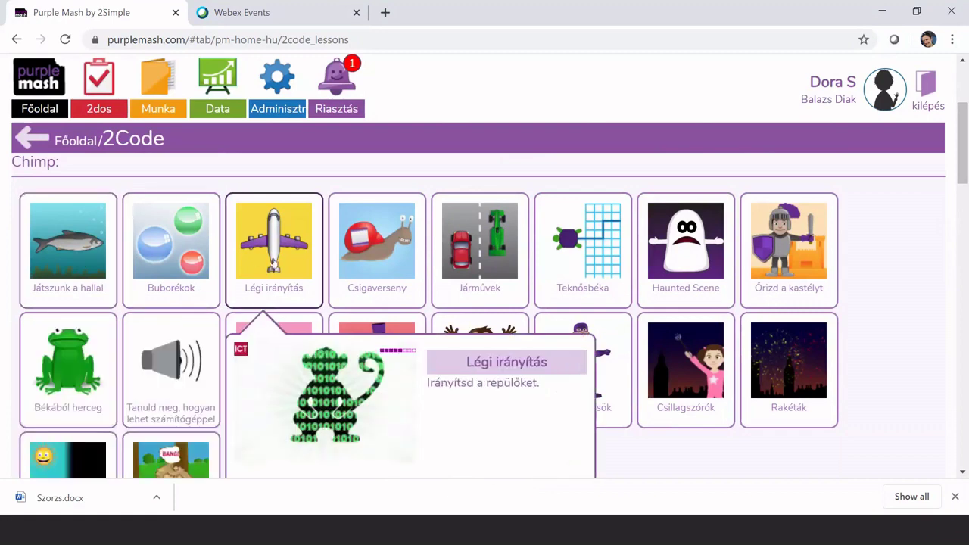
Launch the Légi irányítás lesson and start challenge 1, "A repülő kattintásra szálljon fel"
left_click(274, 262)
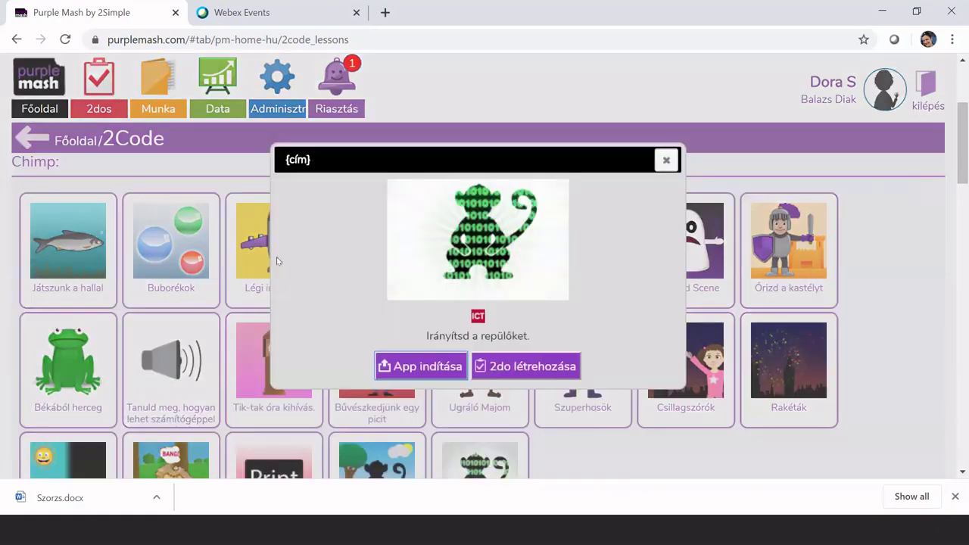
left_click(436, 367)
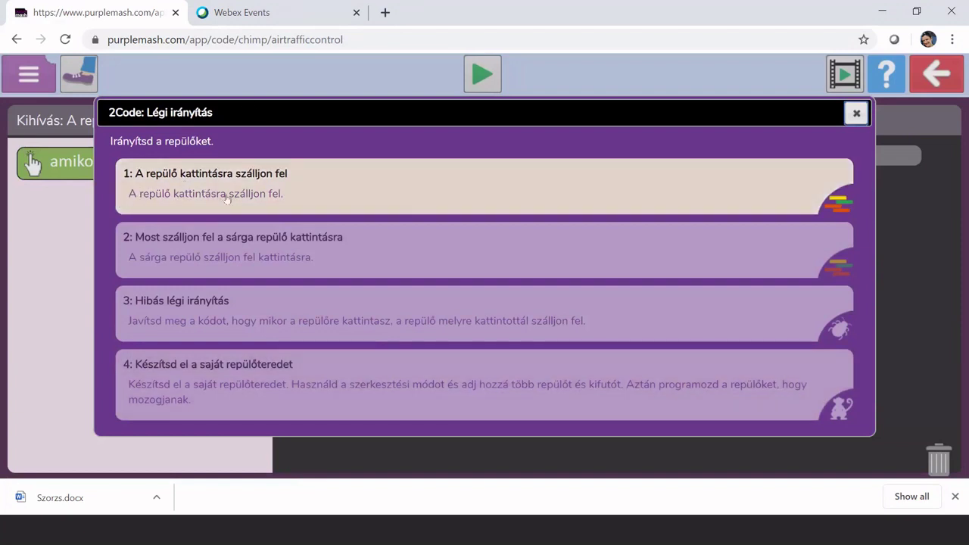
left_click(353, 187)
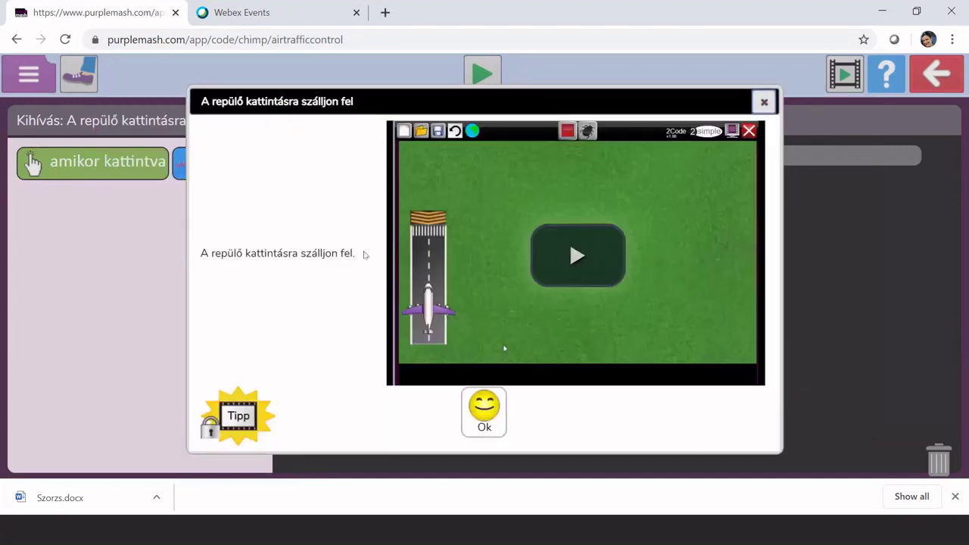
left_click(489, 413)
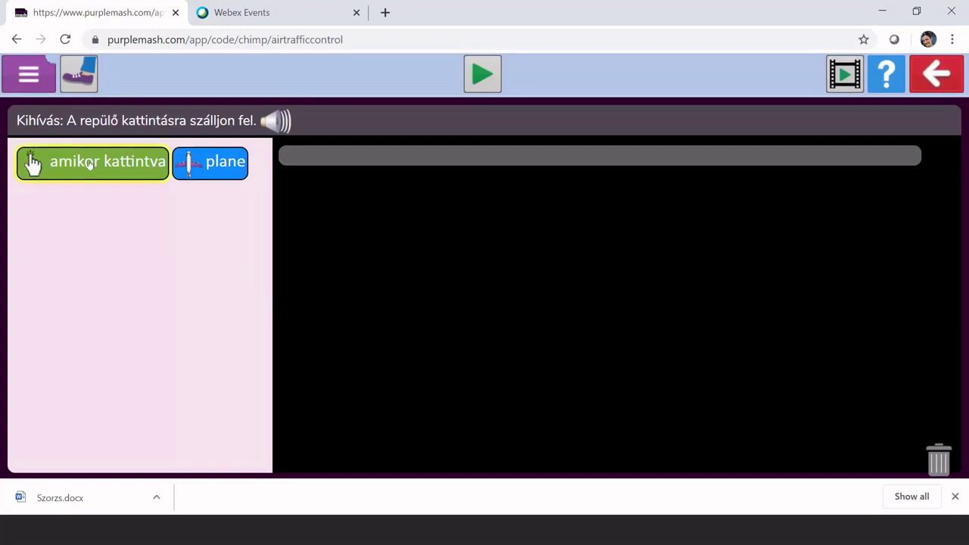
Build an "amikor kattintva" event for plane that moves plane fel, run the program and make the plane take off
left_click_drag(89, 164, 354, 163)
left_click_drag(209, 162, 485, 210)
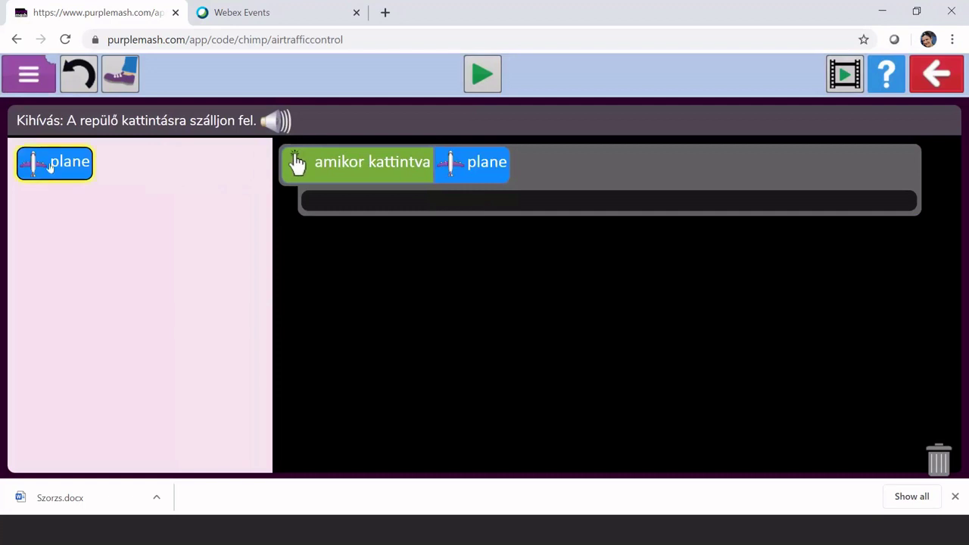
left_click_drag(55, 162, 348, 210)
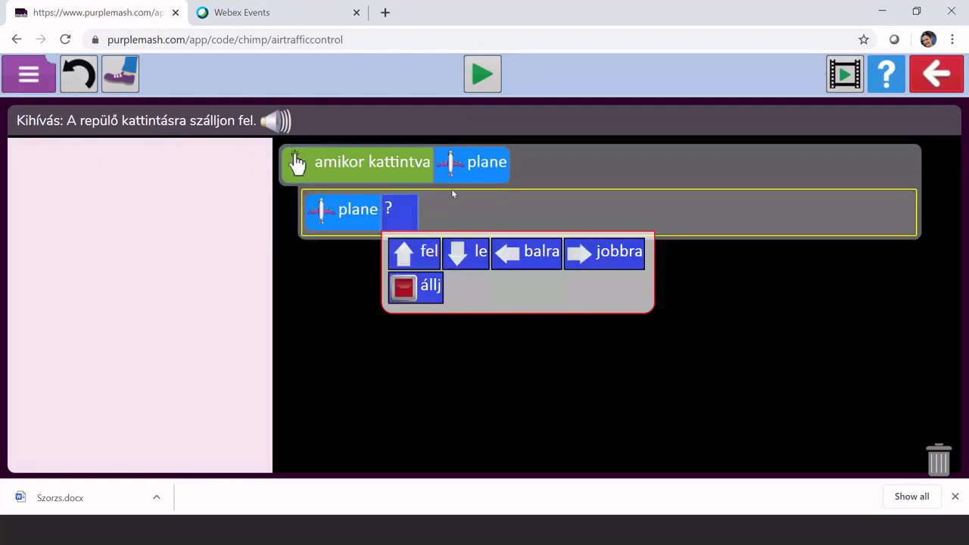
left_click(425, 255)
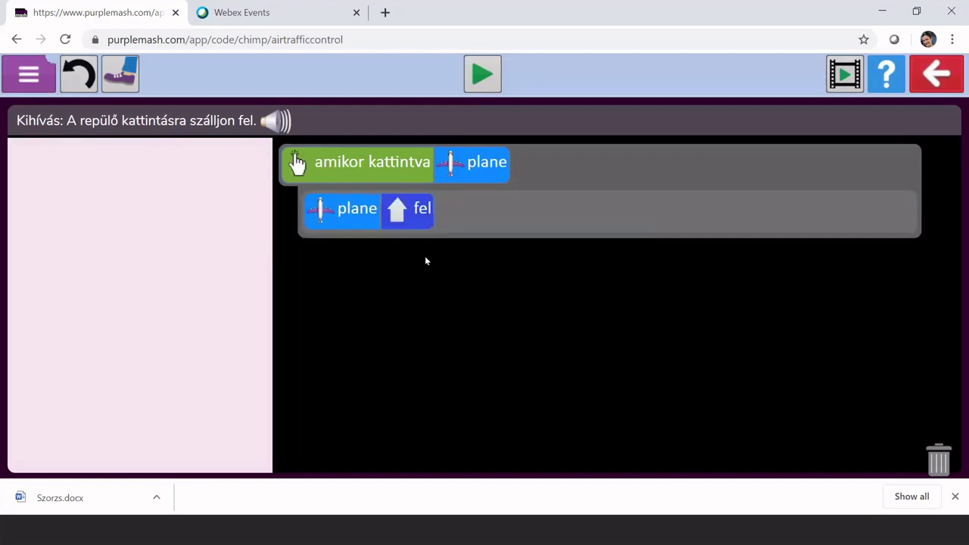
left_click(483, 74)
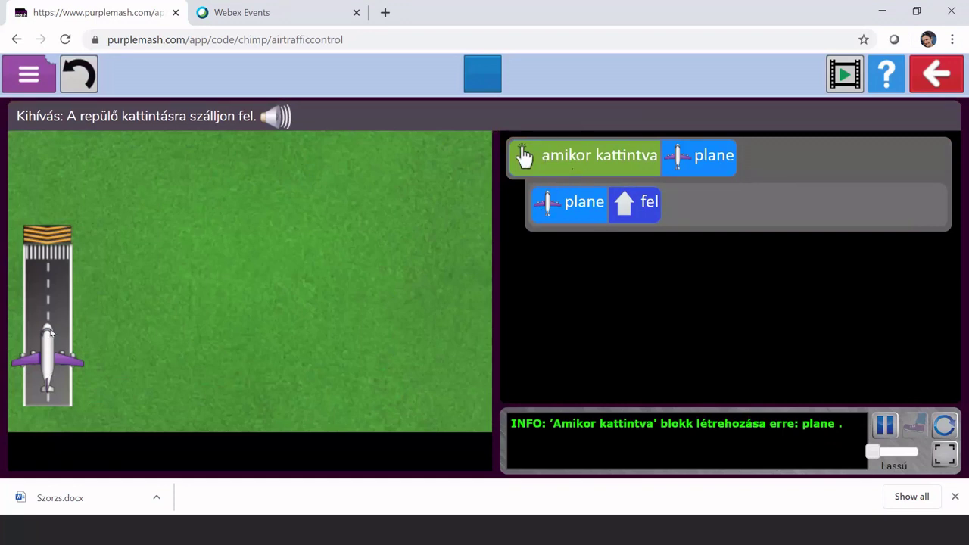
left_click(50, 352)
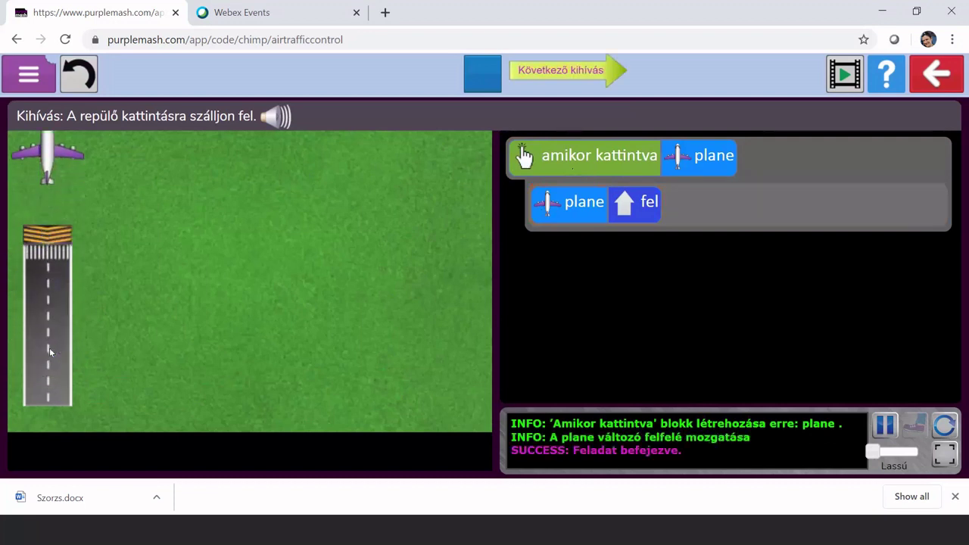
Start the yellow plane challenge and add an "amikor kattintva" event for yellowPlane that moves it jobbra
left_click(567, 72)
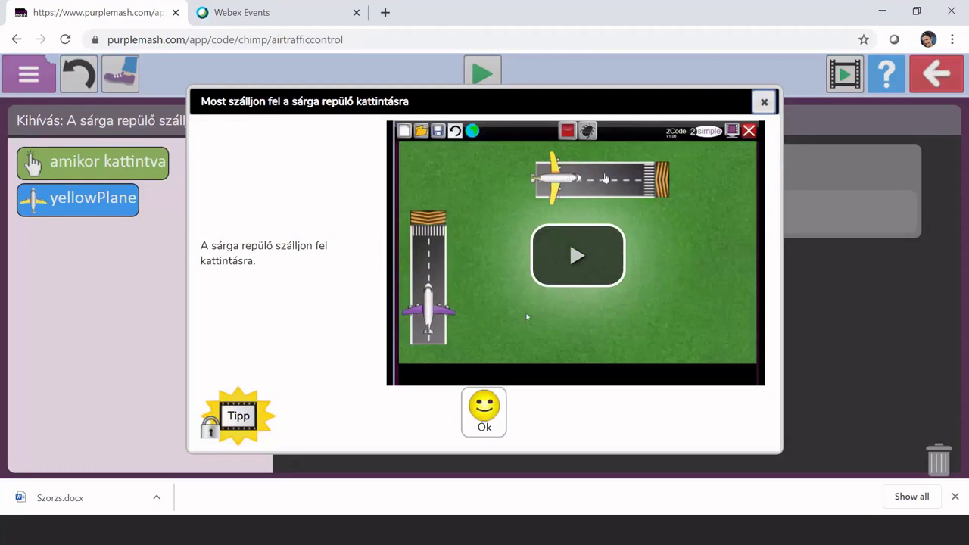
left_click(486, 415)
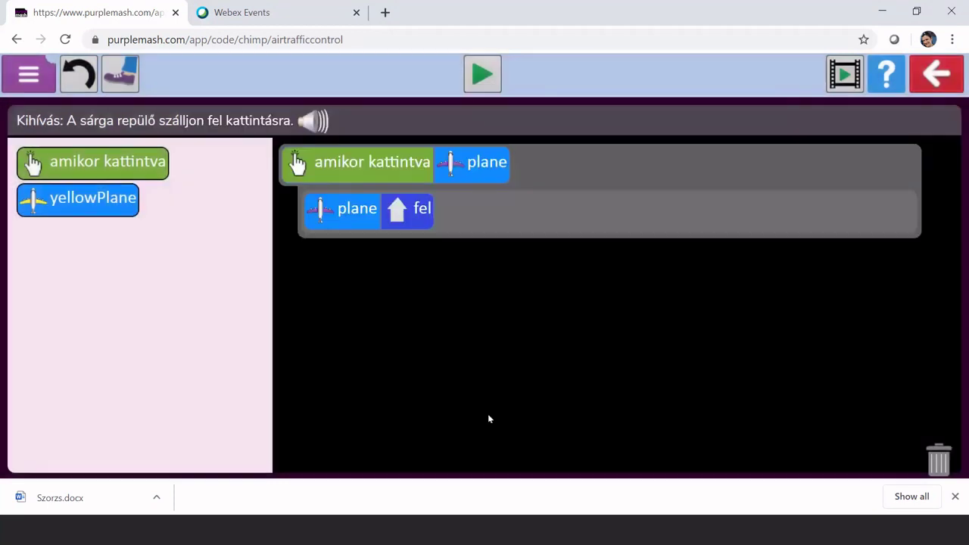
left_click(78, 165)
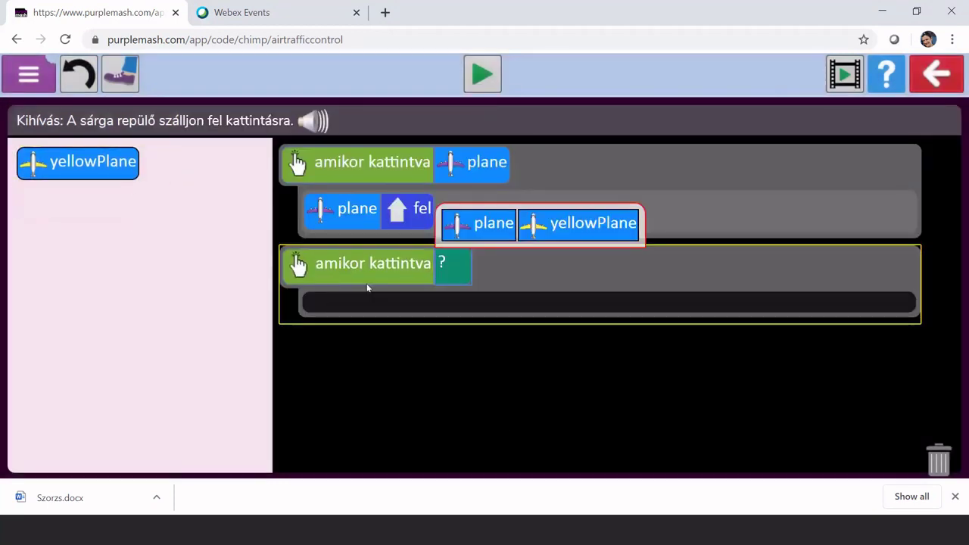
left_click(555, 228)
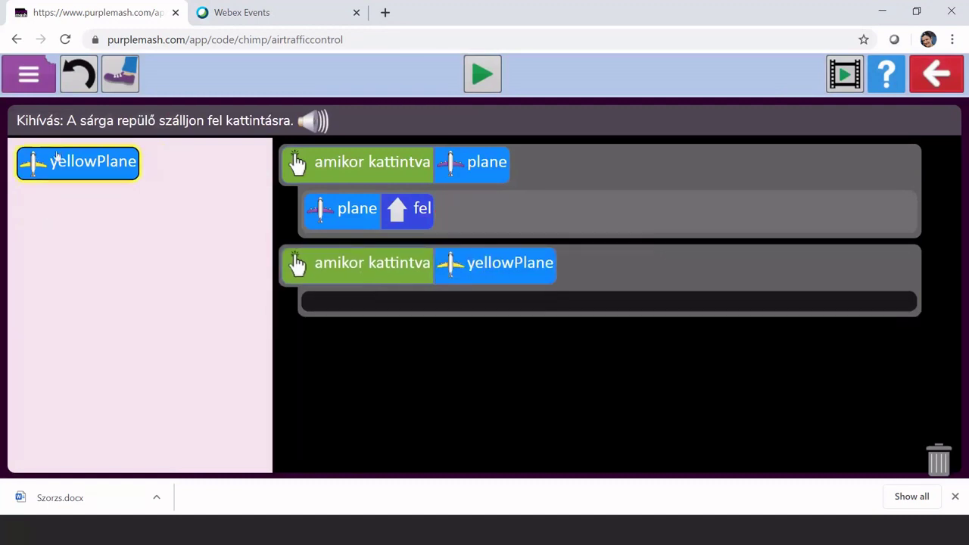
left_click_drag(78, 161, 356, 309)
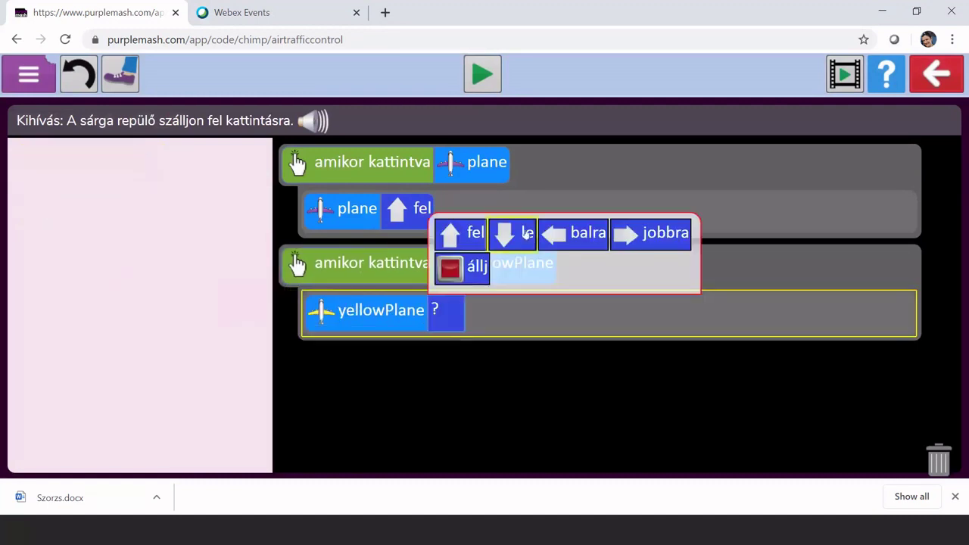
left_click(656, 238)
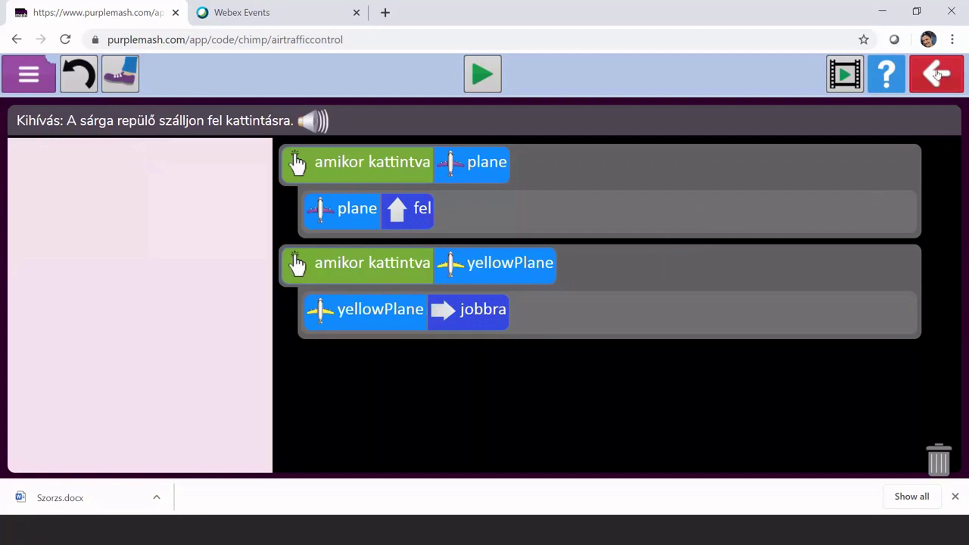
Run the two-plane program and make the purple and yellow planes take off
left_click(485, 74)
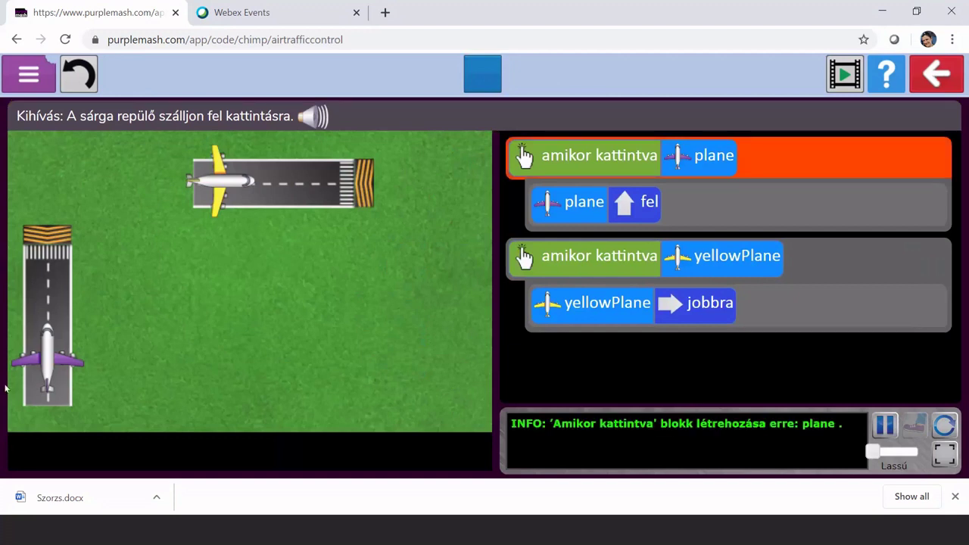
left_click(47, 361)
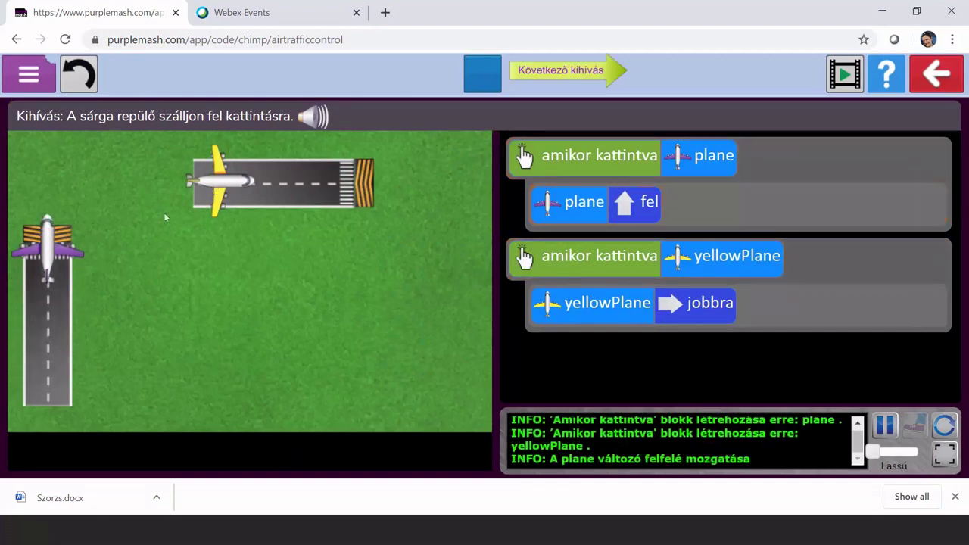
left_click(225, 183)
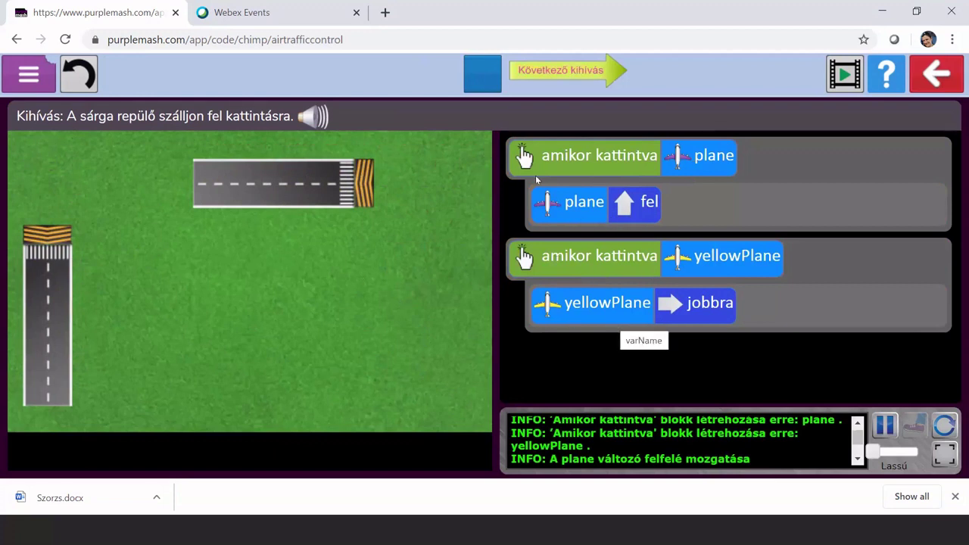
Start the "Hibás légi irányítás" debug challenge and test the faulty code with the purple plane
left_click(552, 68)
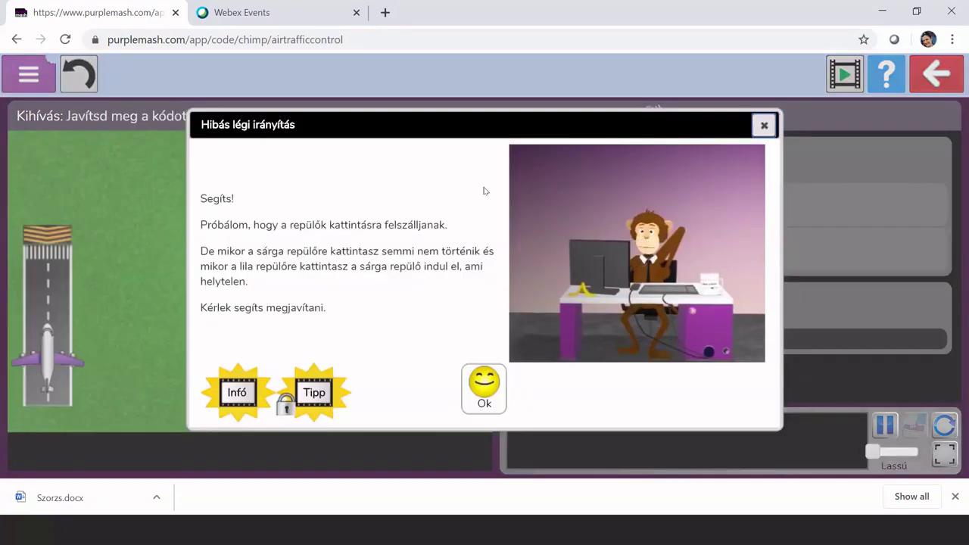
left_click(484, 383)
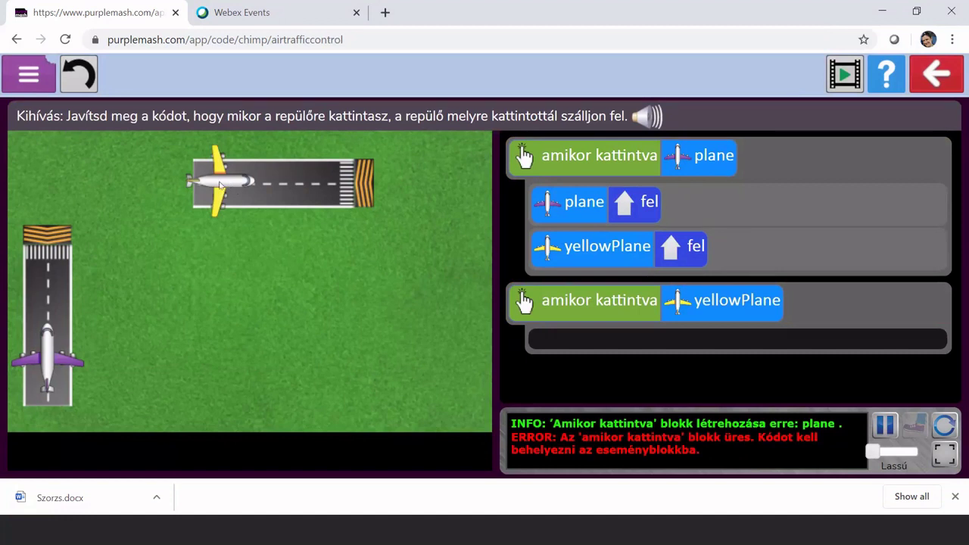
left_click(44, 362)
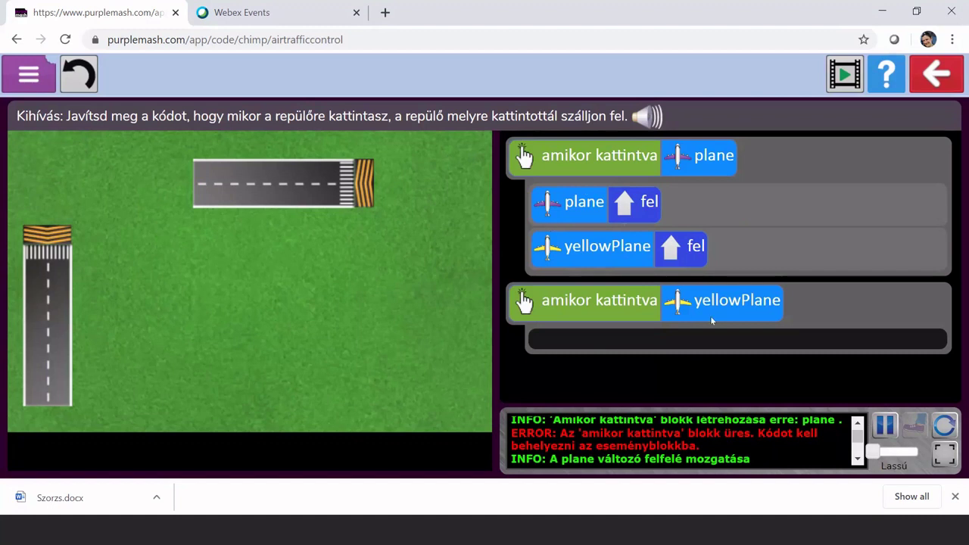
Move the "yellowPlane fel" command into the yellowPlane "amikor kattintva" event and test both planes
left_click_drag(587, 246, 587, 297)
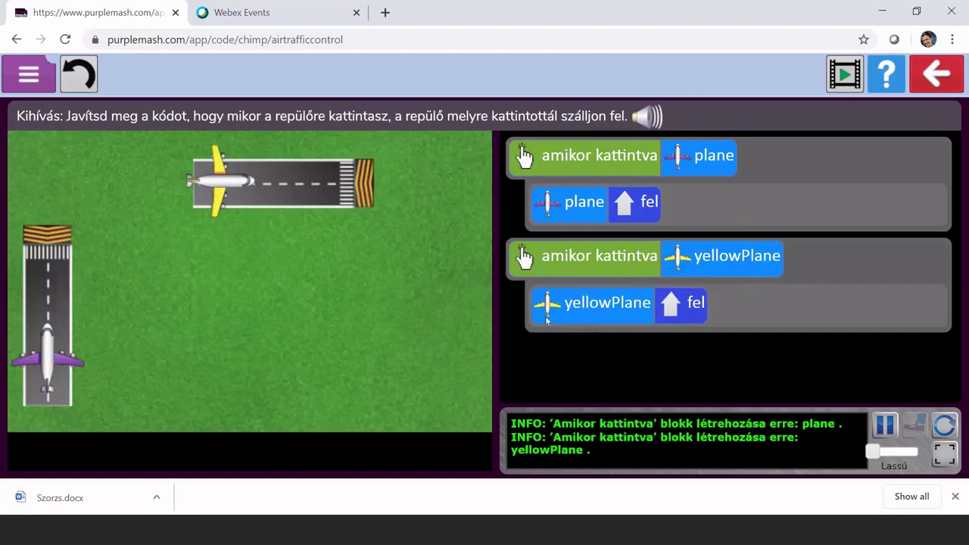
left_click(45, 369)
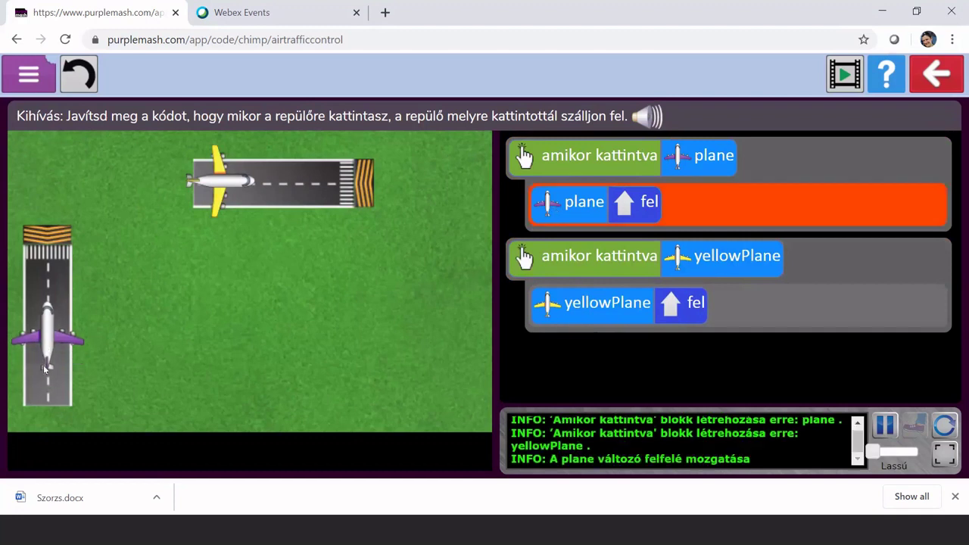
left_click(221, 183)
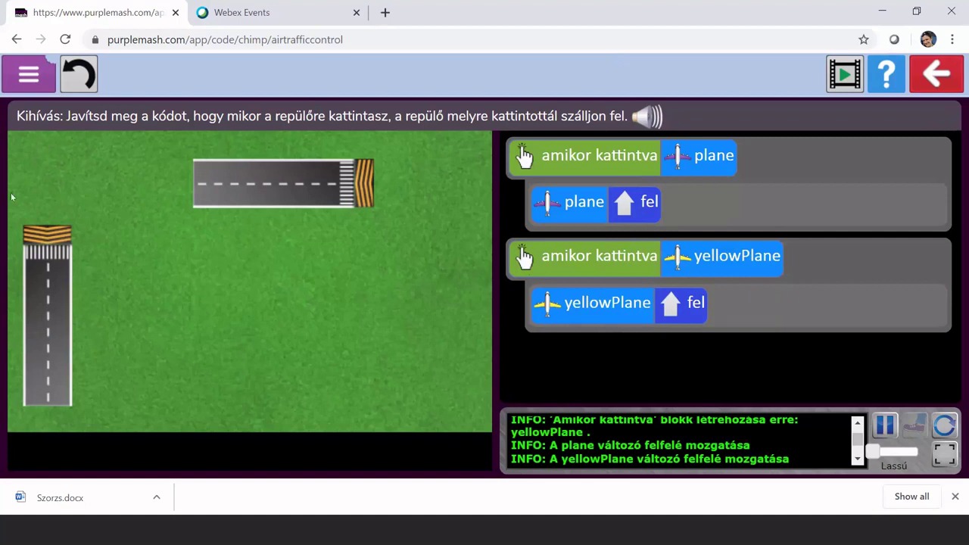
Change the yellowPlane command's direction to jobbra and test the takeoff of both planes
left_click(688, 303)
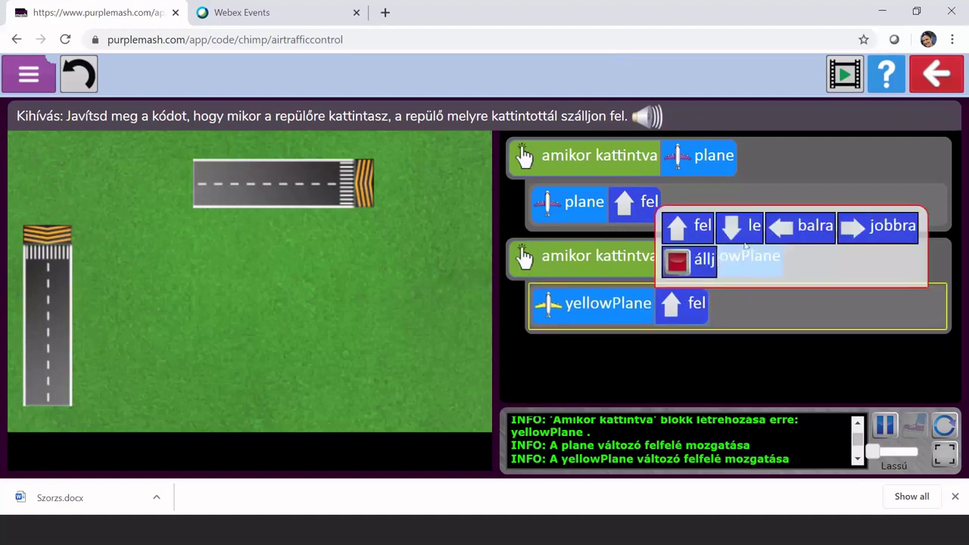
left_click(879, 229)
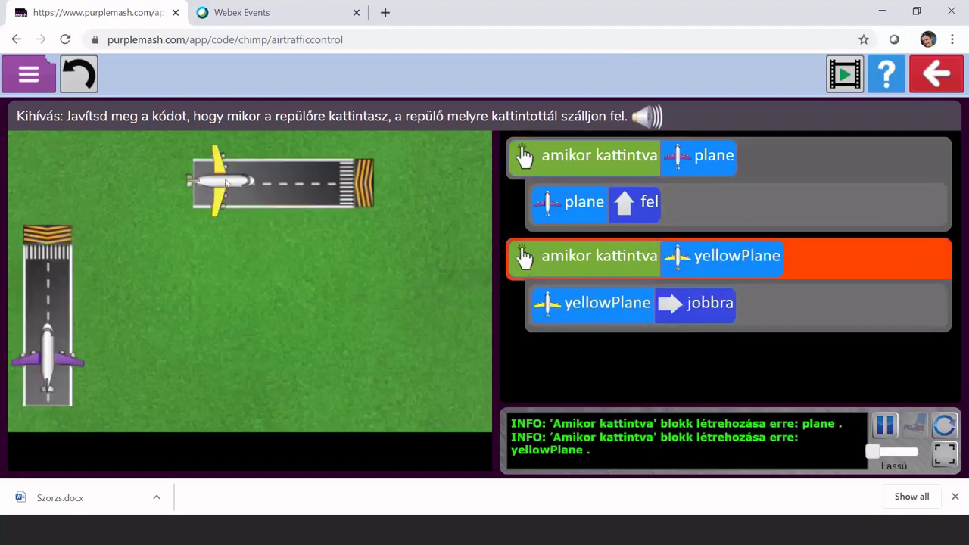
left_click(56, 363)
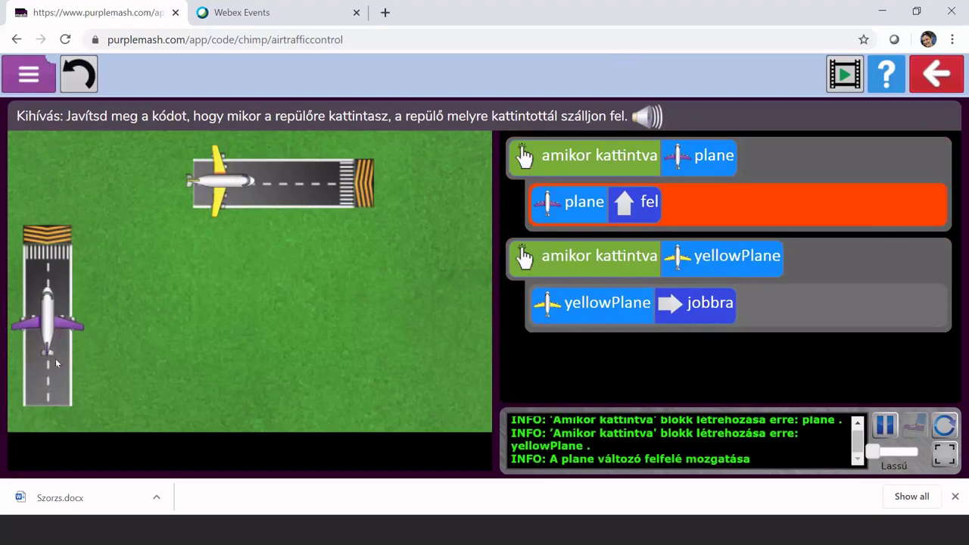
left_click(209, 180)
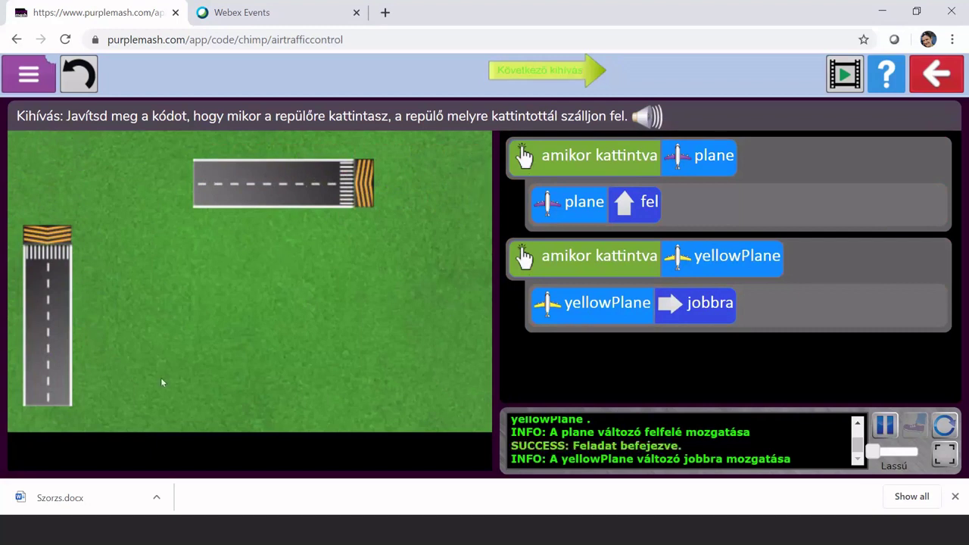
Complete the lesson, start the "Készítsd el a saját repülőteredet" activity and view its airport layout in design mode before returning to the code
left_click(537, 73)
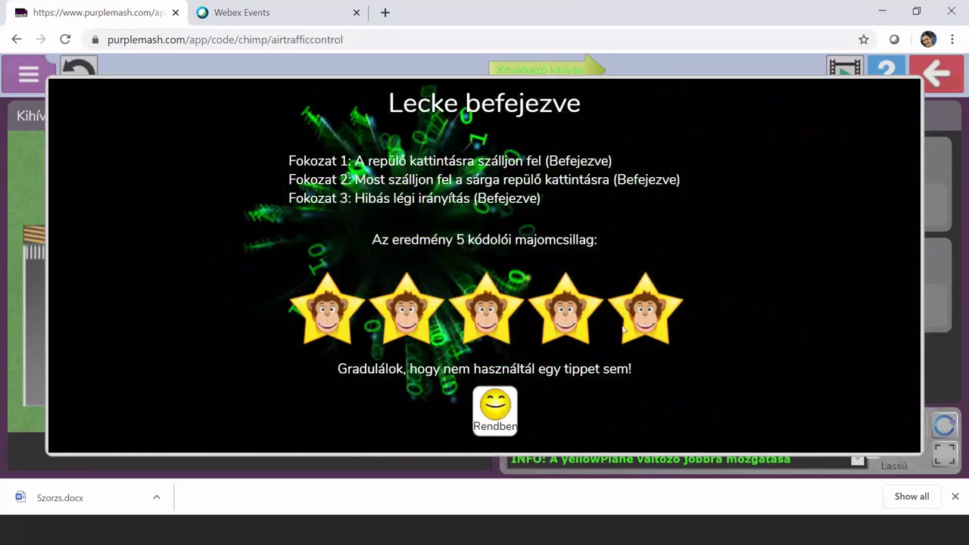
left_click(496, 409)
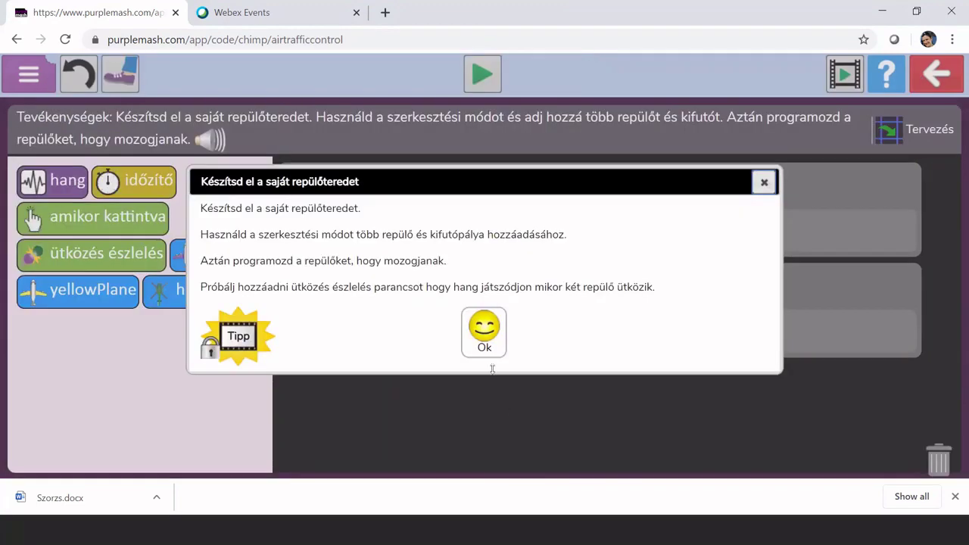
left_click(487, 332)
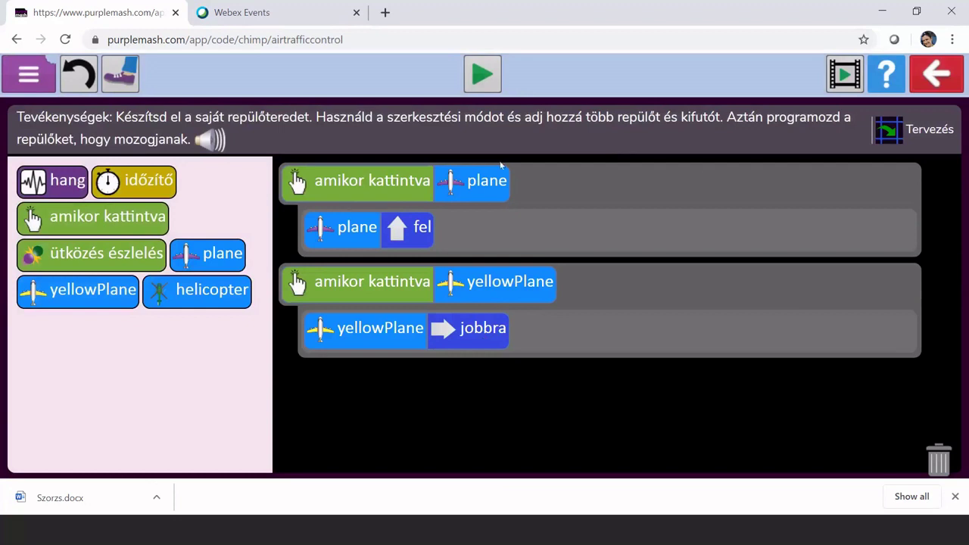
left_click(918, 130)
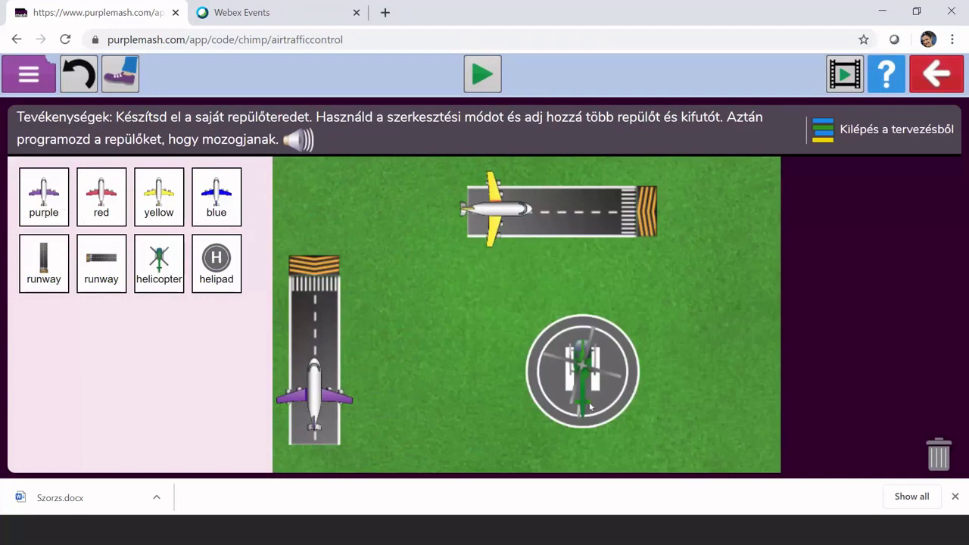
left_click(830, 130)
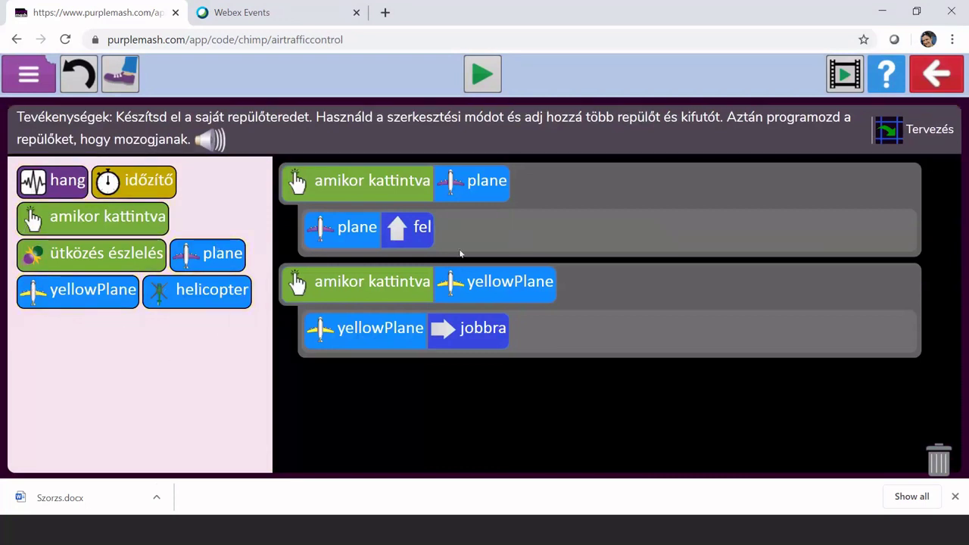
Add an "amikor kattintva" event for the helicopter below the yellowPlane event
left_click_drag(125, 225, 367, 397)
left_click(511, 345)
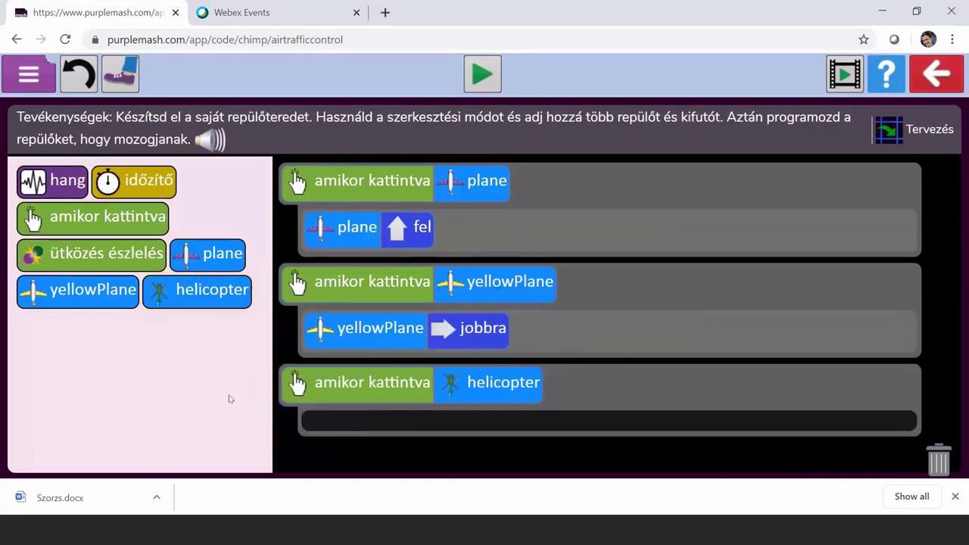
Add a helicopter block with the direction "fel" inside the helicopter's "amikor kattintva" event
left_click_drag(328, 411, 330, 413)
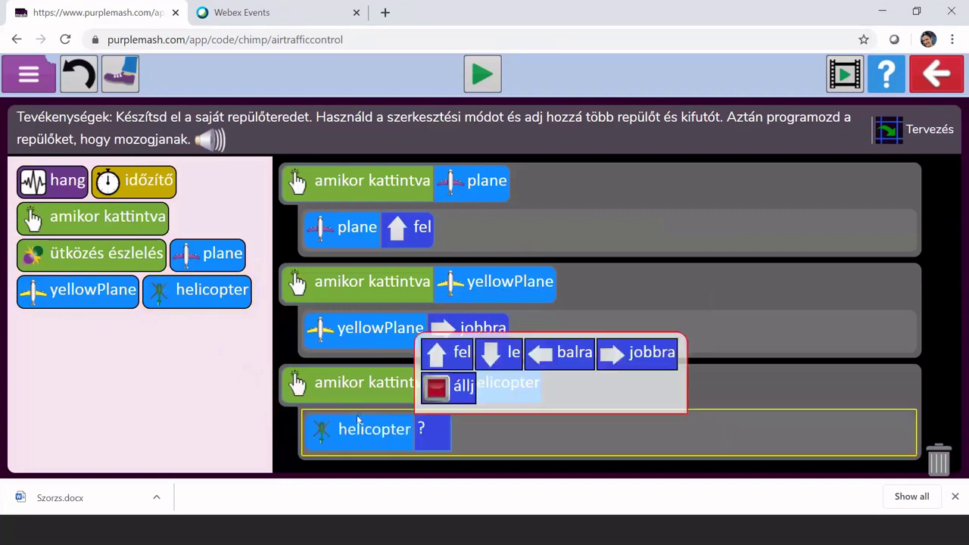
left_click(450, 350)
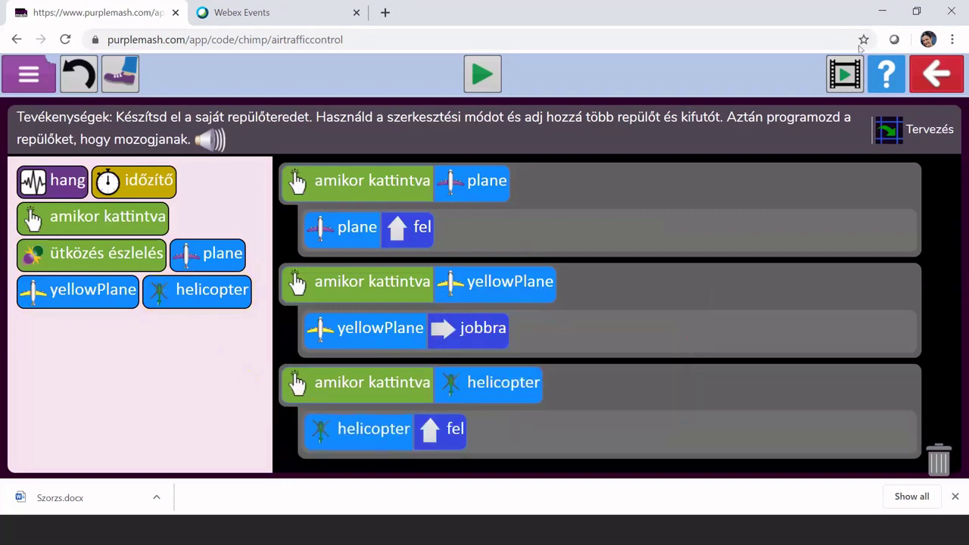
Save the program as "repulo" in the Kódolás folder under Munkám and exit the activity
left_click(934, 71)
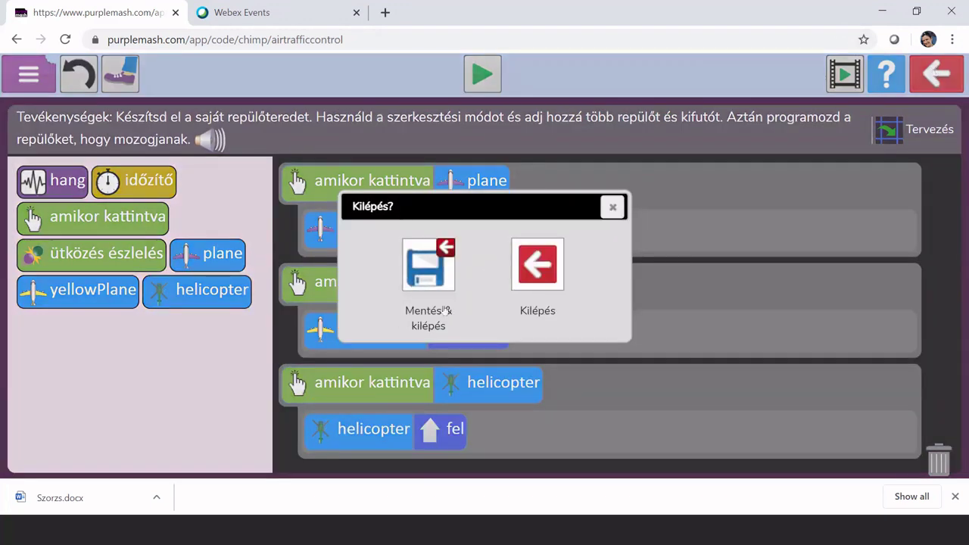
left_click(429, 268)
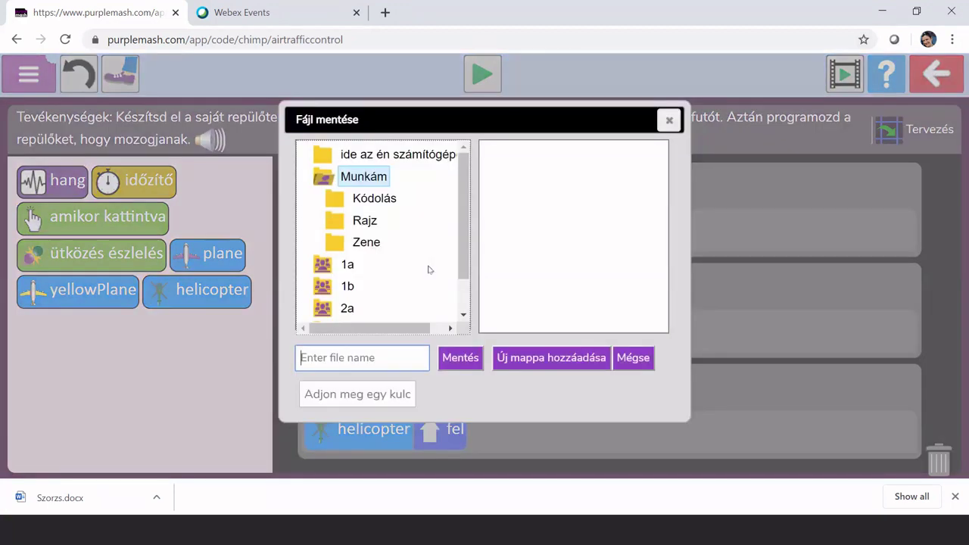
left_click(369, 182)
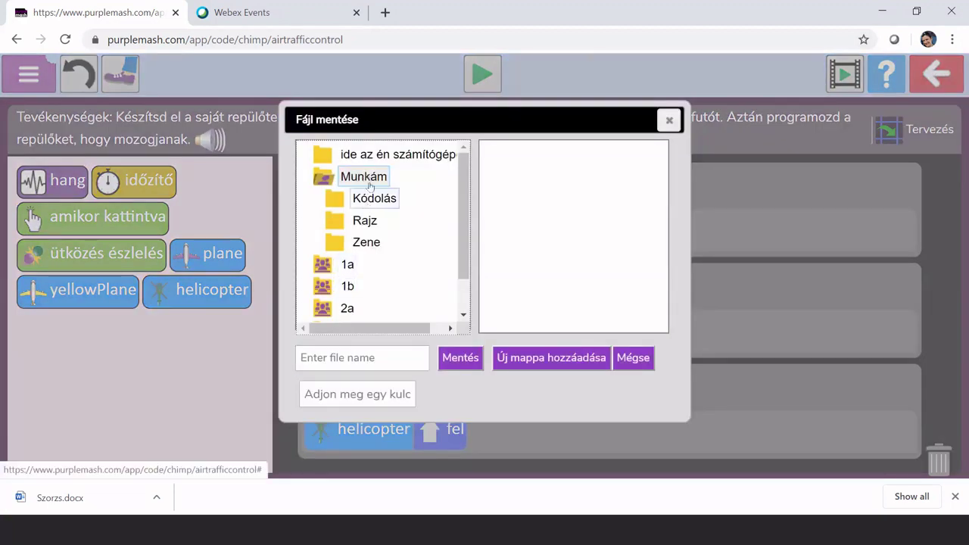
left_click(373, 198)
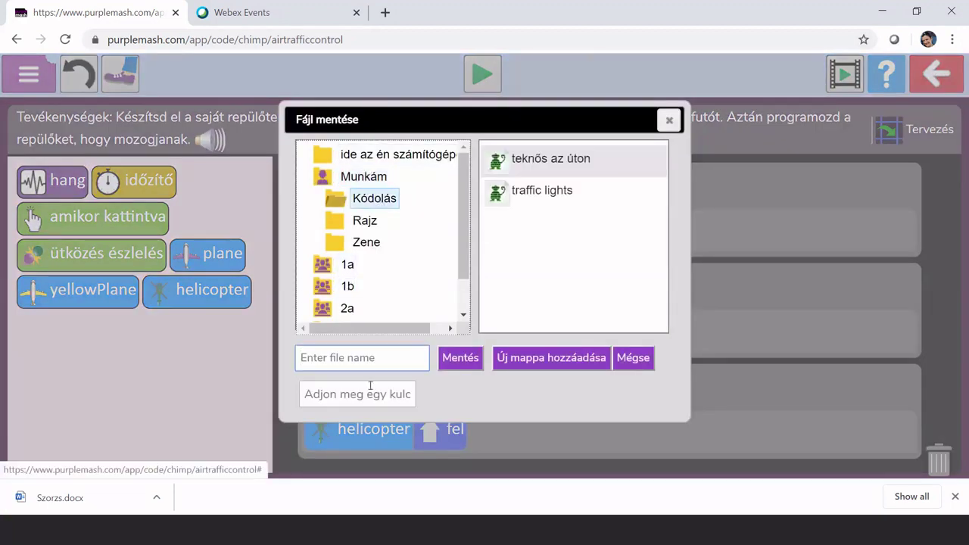
type("repulo")
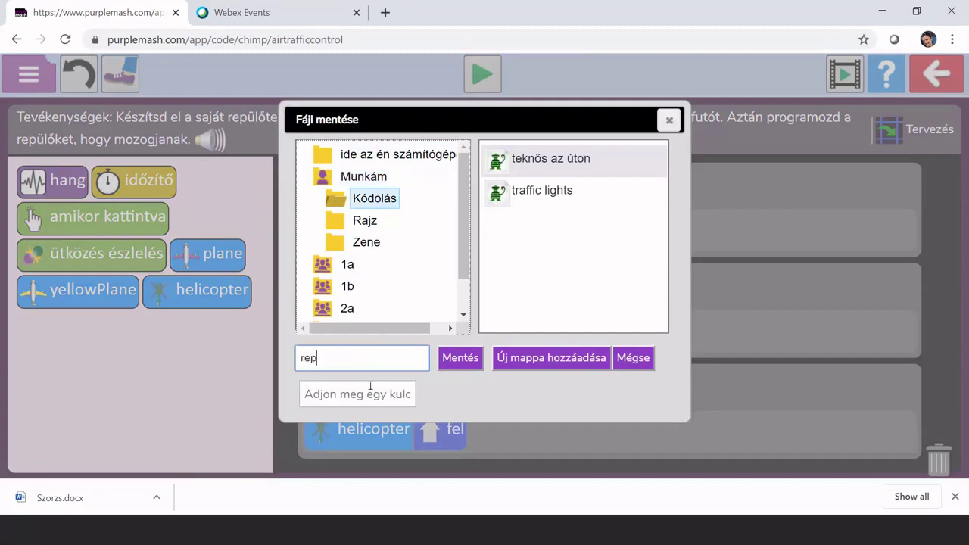
left_click(460, 357)
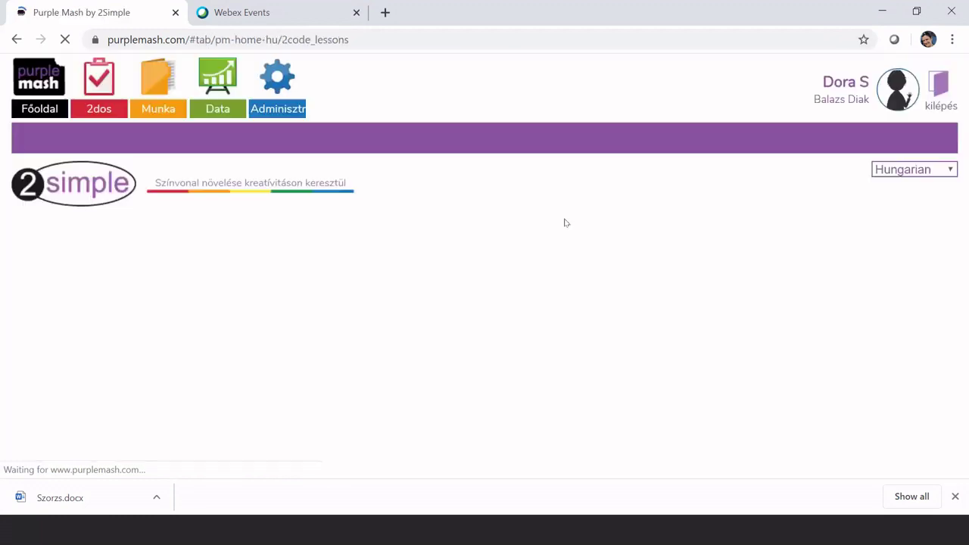
Browse the 2Code activities from the Chimp level through Gibbon to Gorilla and examine their descriptions
scroll(310, 317, "down", 5)
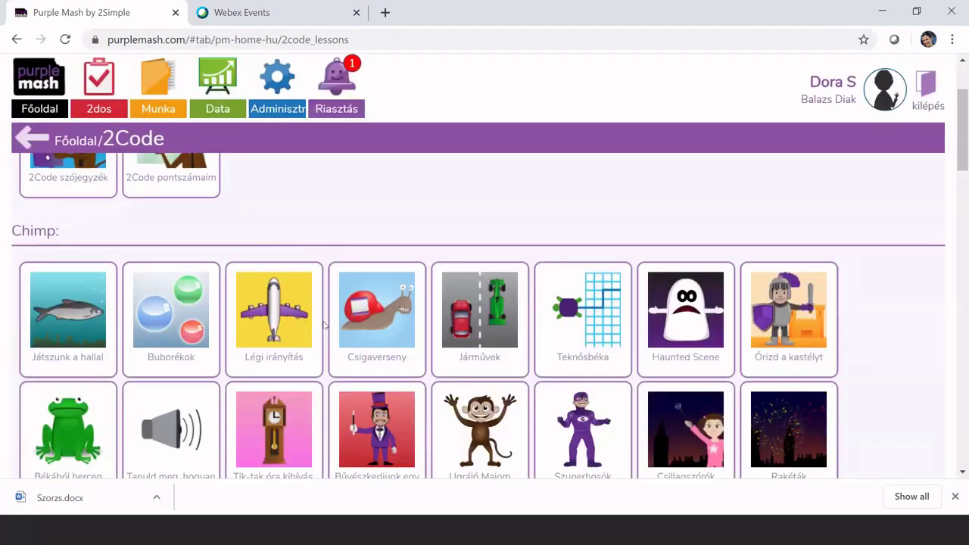
mouse_move(78, 187)
scroll(277, 281, "up", 2)
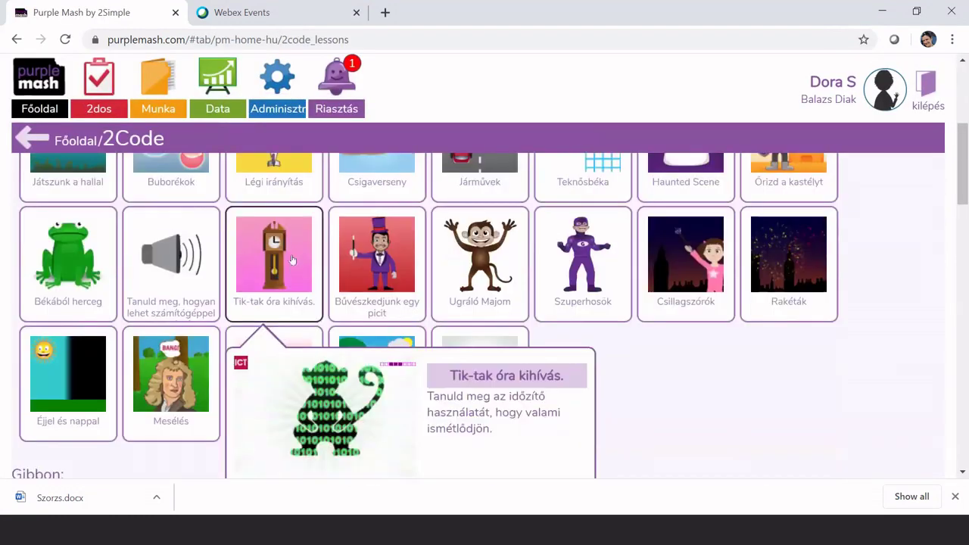
mouse_move(460, 216)
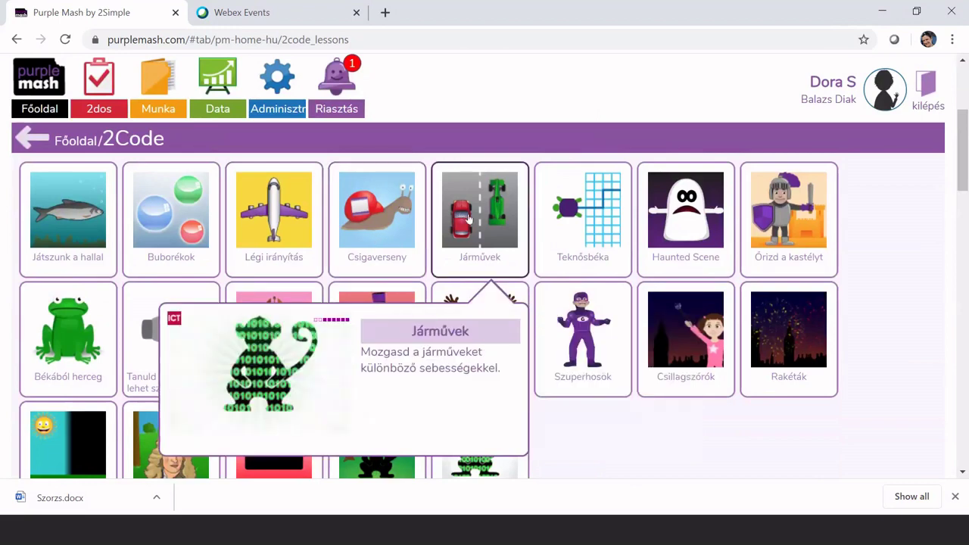
mouse_move(786, 212)
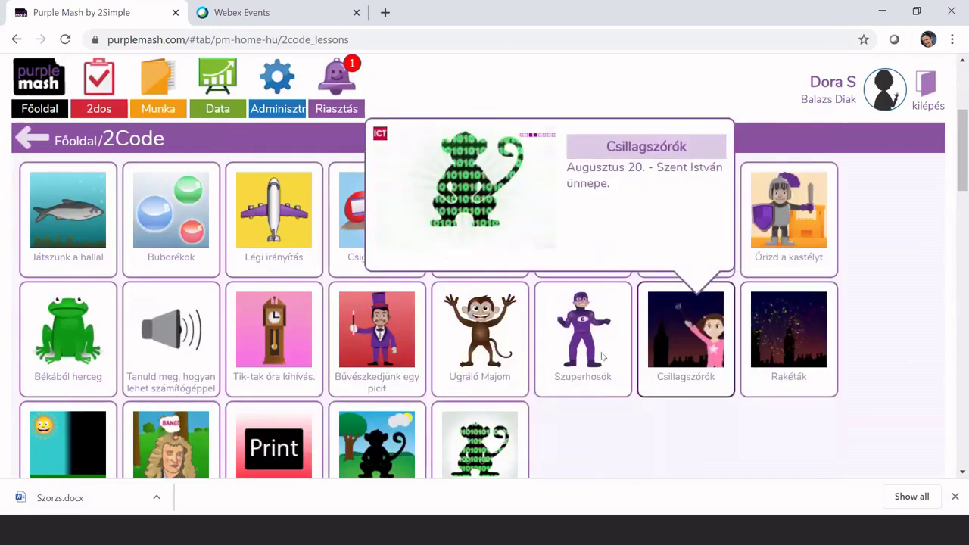
mouse_move(415, 370)
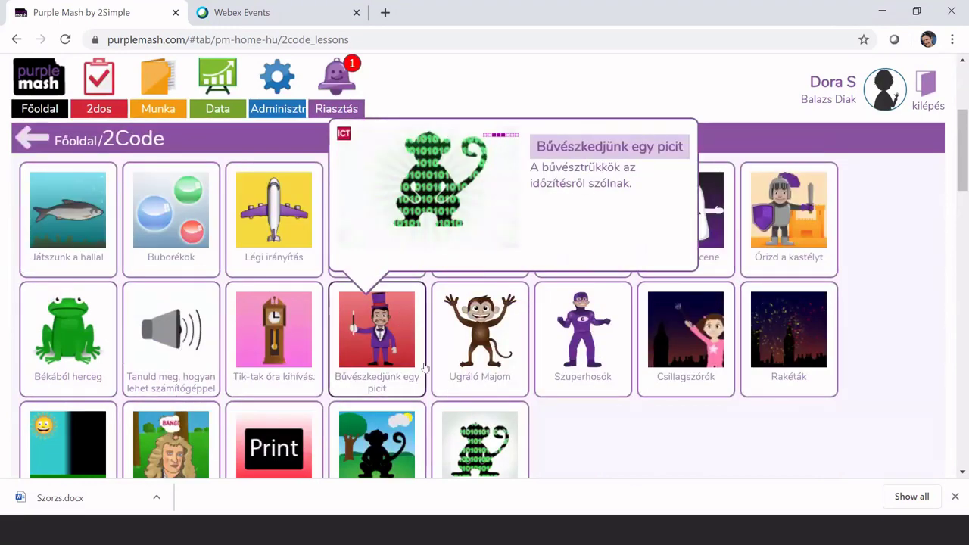
mouse_move(449, 353)
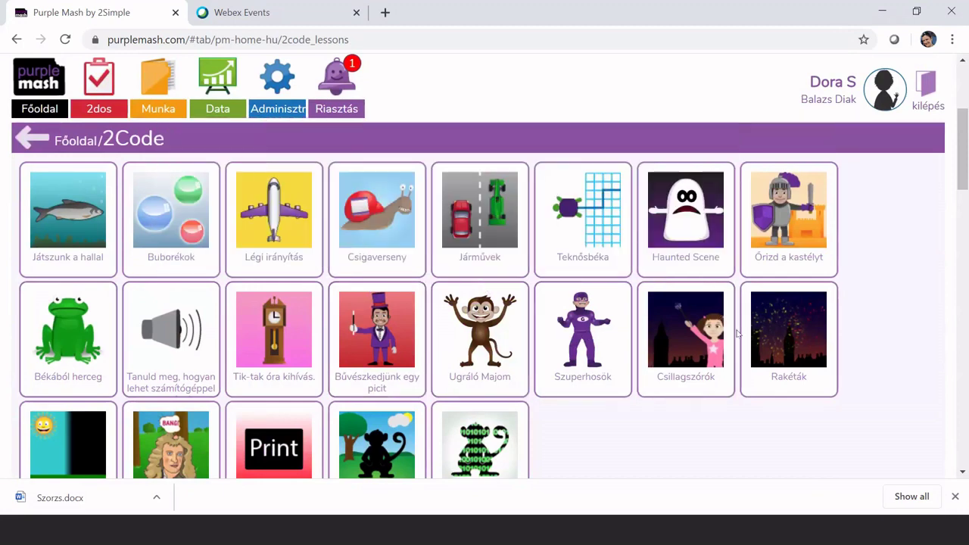
scroll(739, 333, "down", 2)
scroll(738, 333, "down", 3)
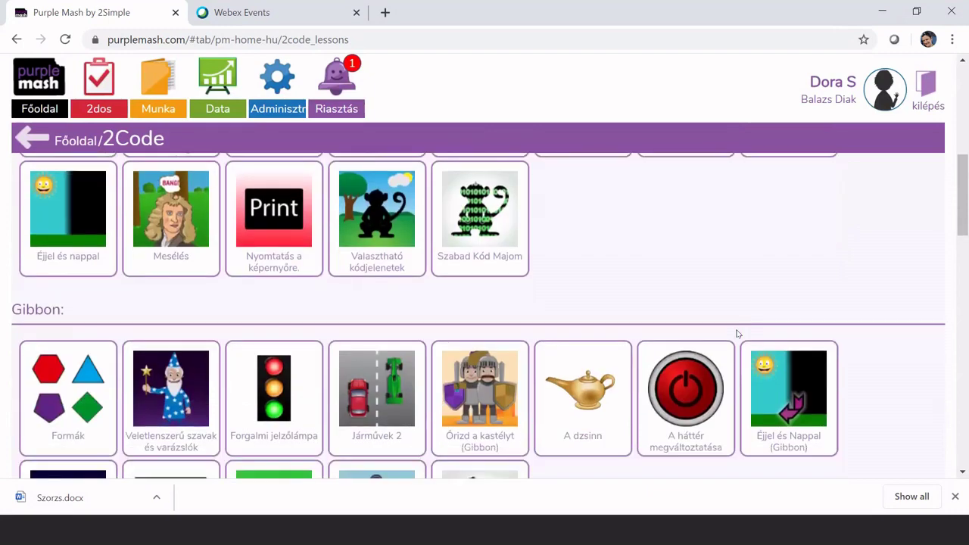
mouse_move(366, 401)
scroll(382, 390, "down", 6)
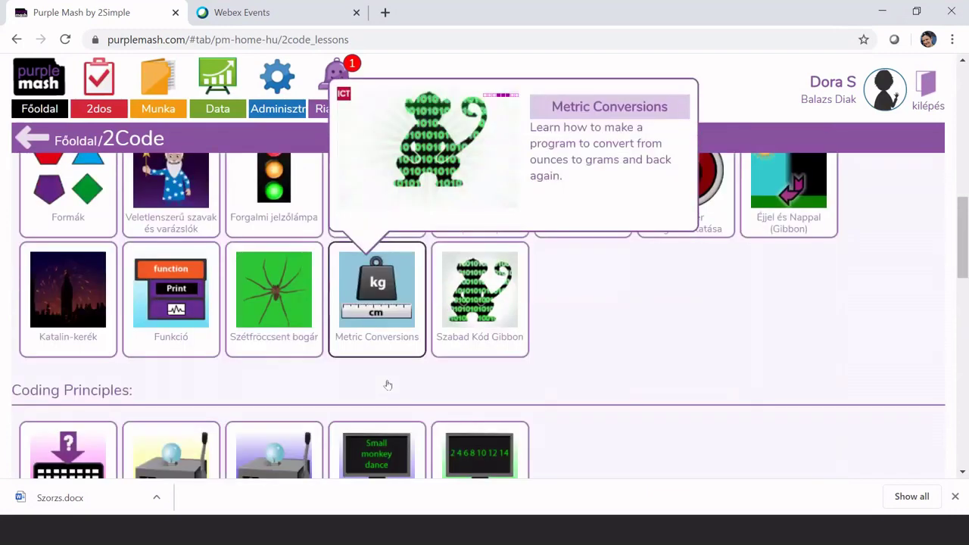
mouse_move(146, 296)
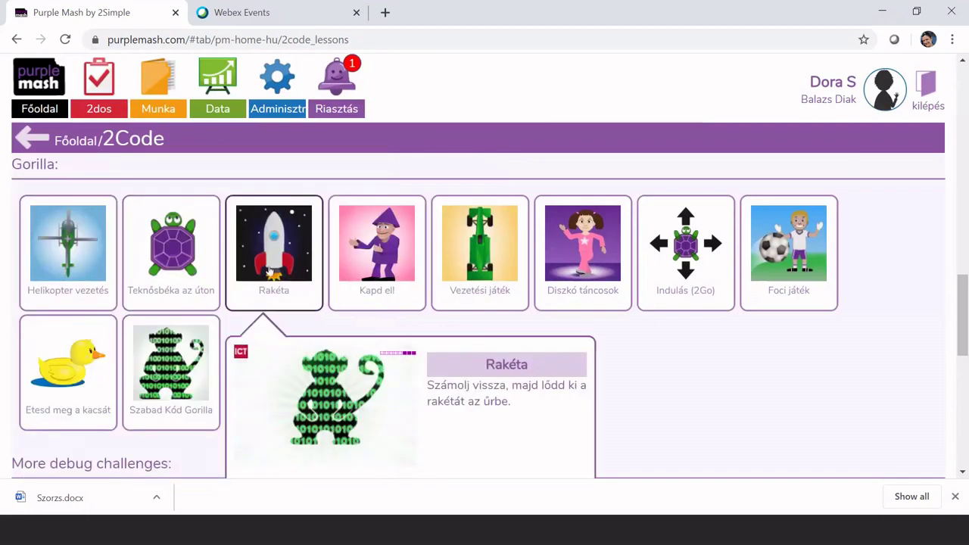
mouse_move(460, 265)
mouse_move(572, 256)
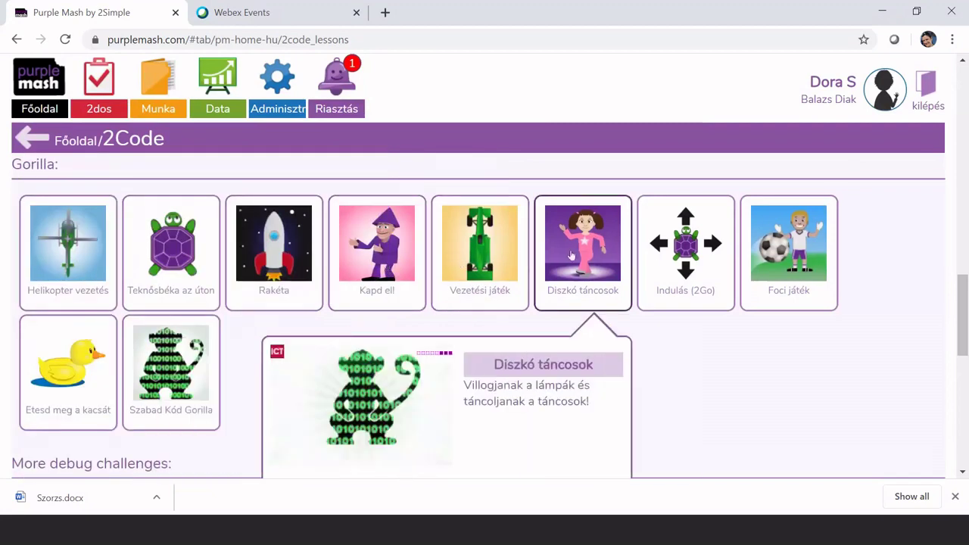
Launch the Diszkó táncosok activity to view its challenge list, close the list, and exit without saving
left_click(572, 256)
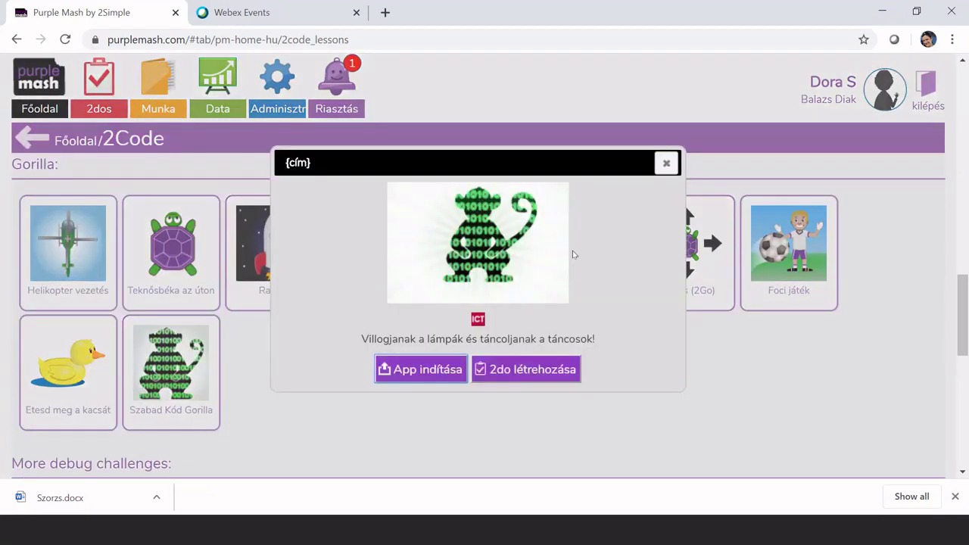
left_click(425, 370)
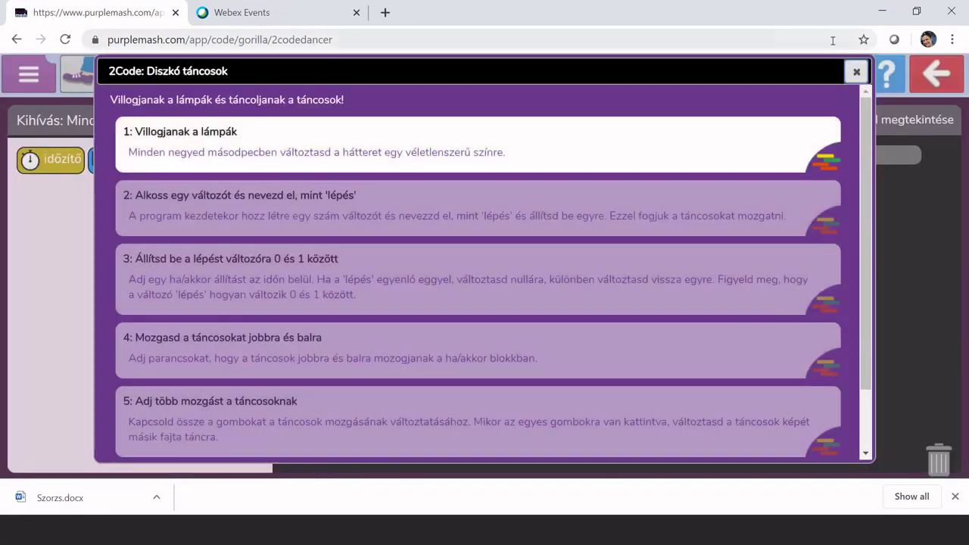
left_click(855, 72)
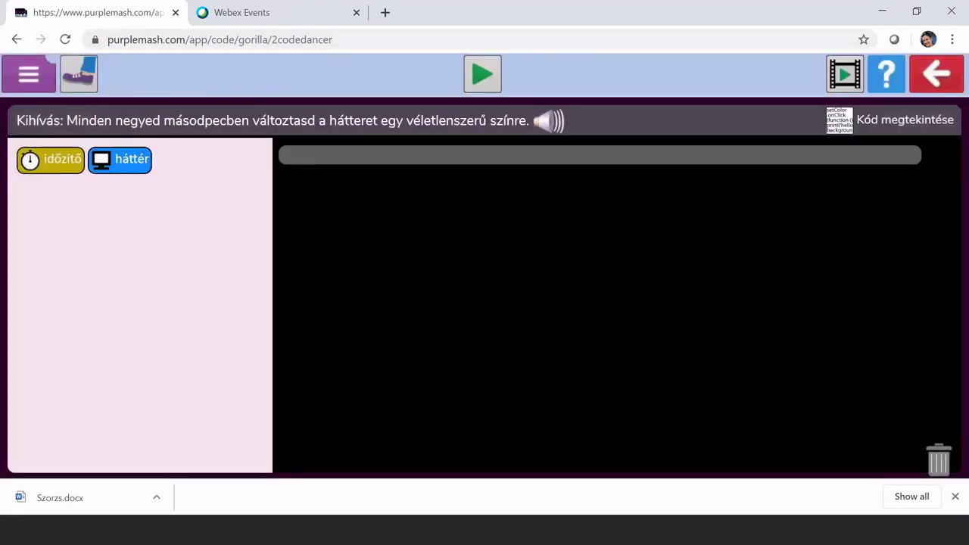
left_click(939, 76)
left_click(553, 262)
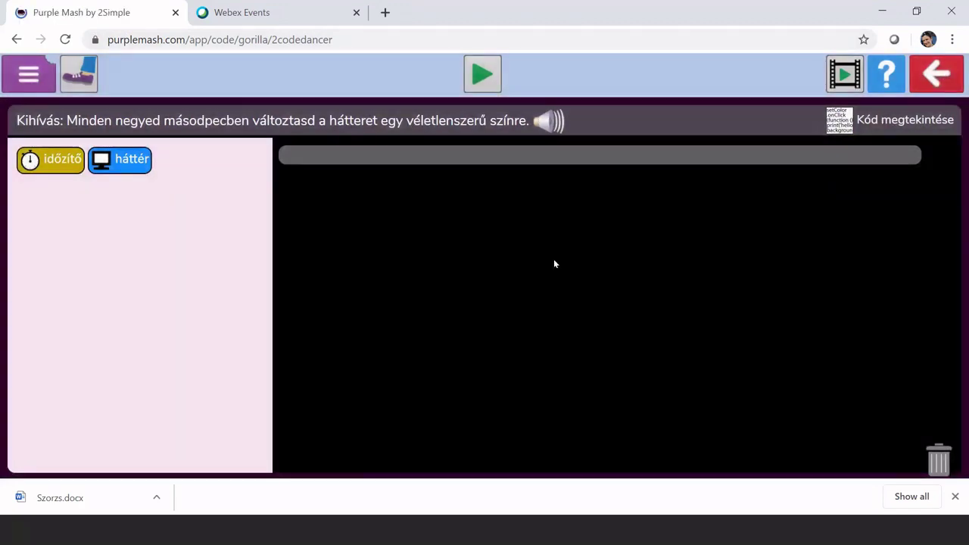
Launch the Szabad Kód Gorilla activity from the Gorilla level and look through its available code blocks
scroll(554, 263, "down", 10)
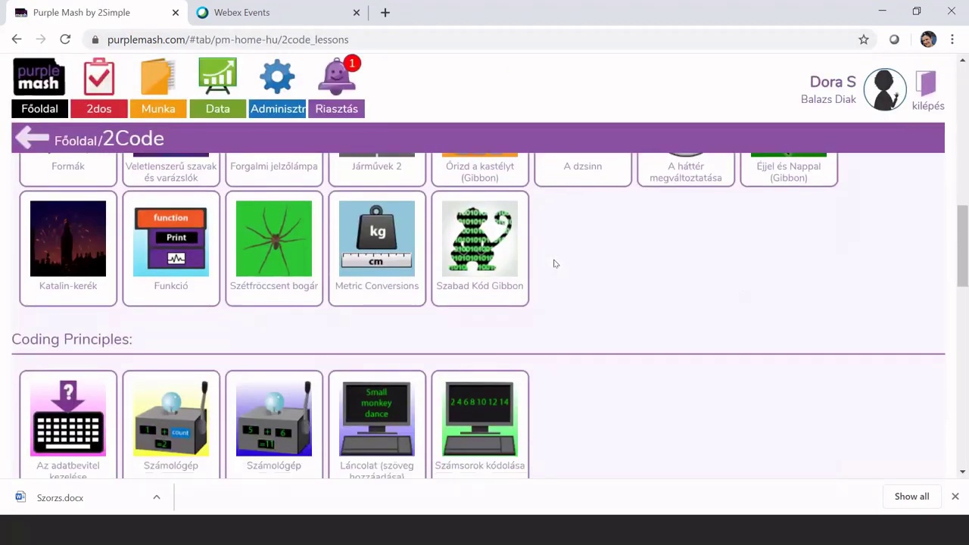
scroll(553, 263, "down", 1)
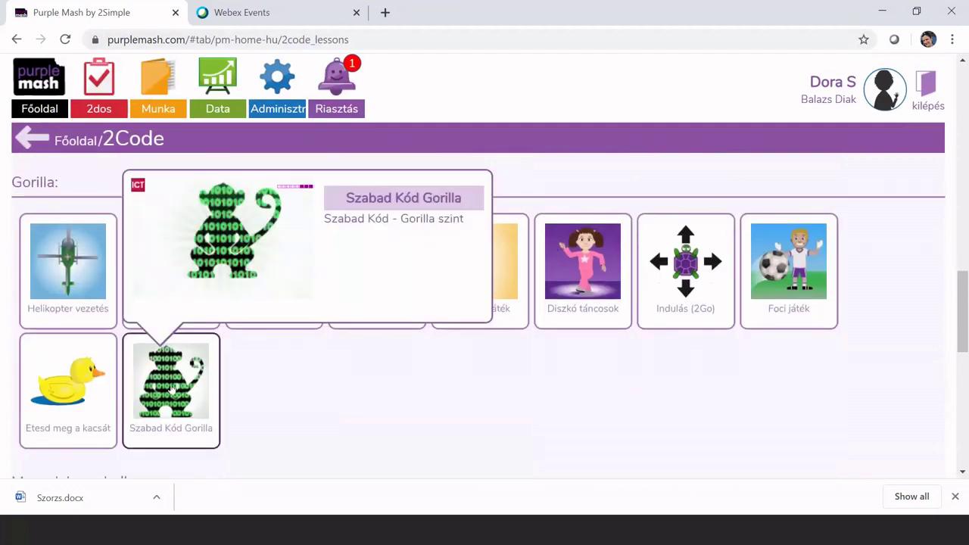
left_click(160, 409)
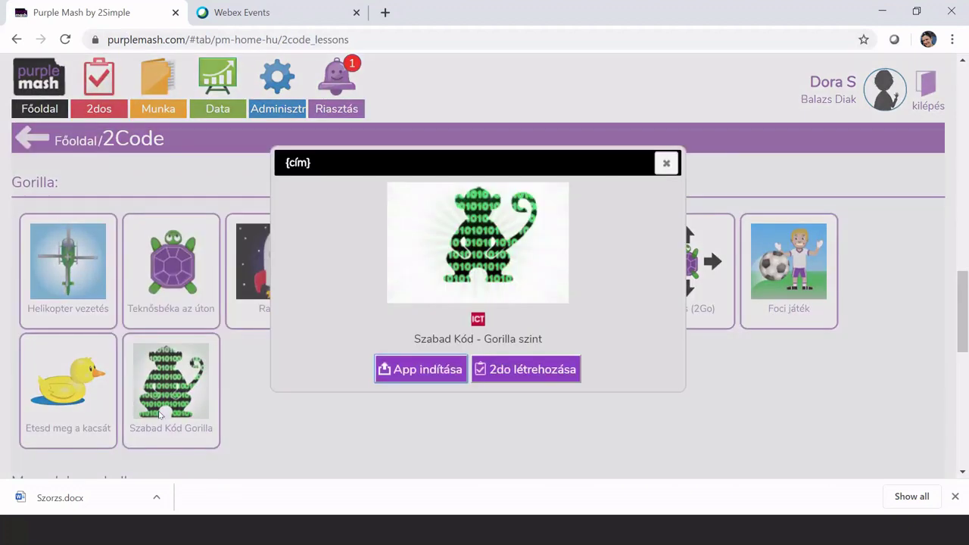
left_click(409, 370)
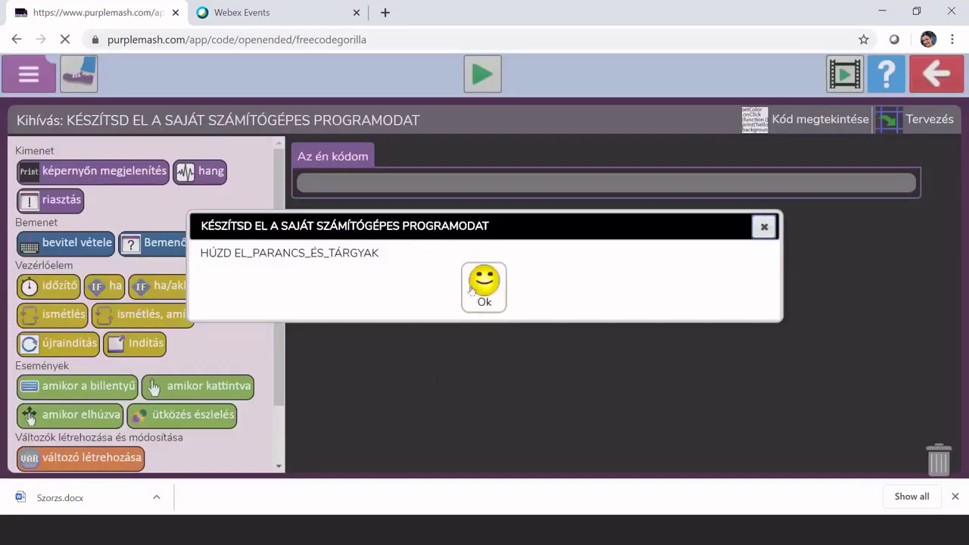
left_click(485, 301)
scroll(151, 322, "down", 2)
scroll(144, 303, "up", 2)
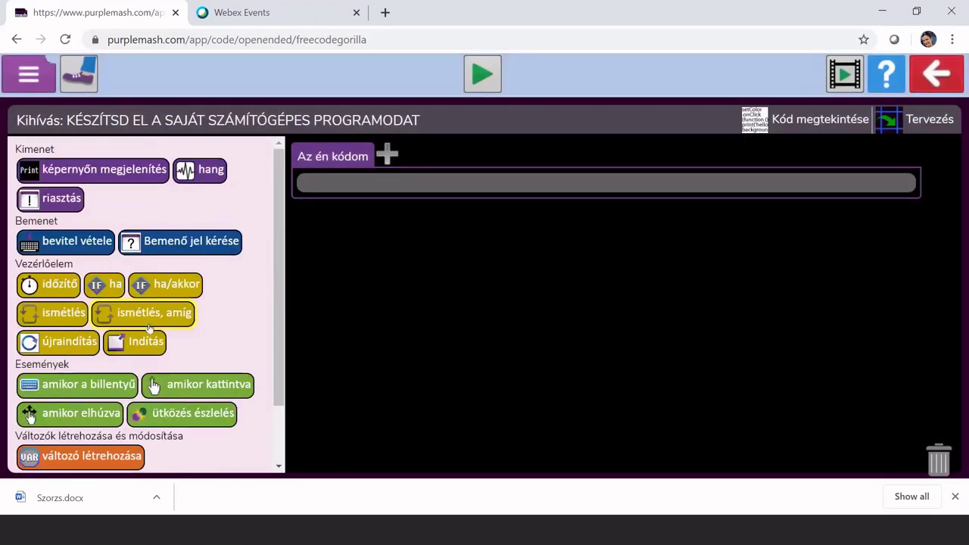
scroll(143, 303, "down", 2)
scroll(144, 303, "up", 2)
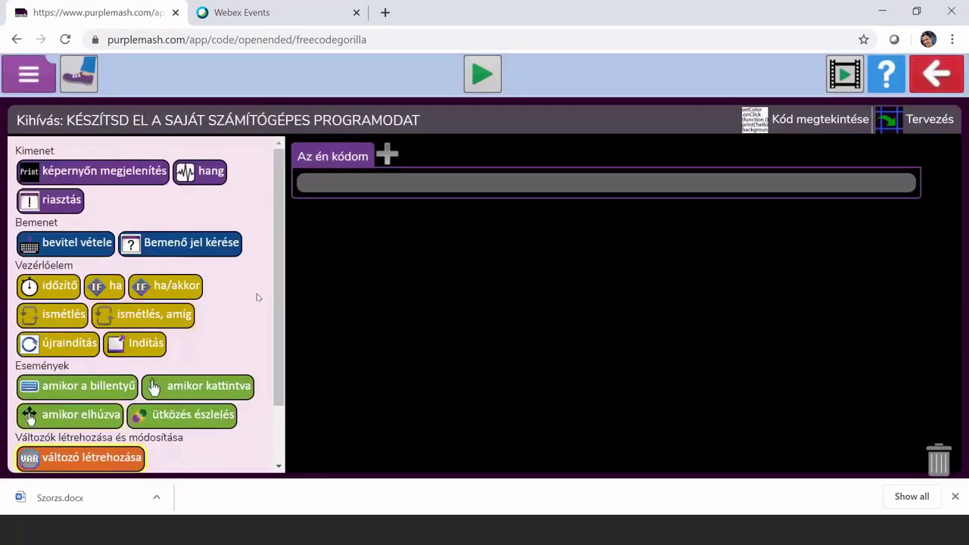
scroll(136, 415, "down", 2)
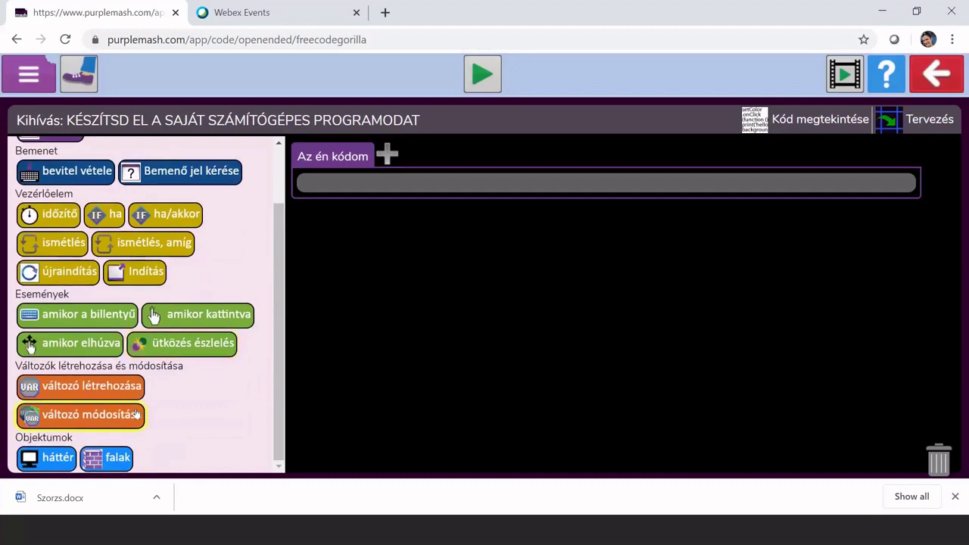
In design mode, set the background picture to the vertical two-carriageway road with a grass strip between the lanes
left_click(927, 123)
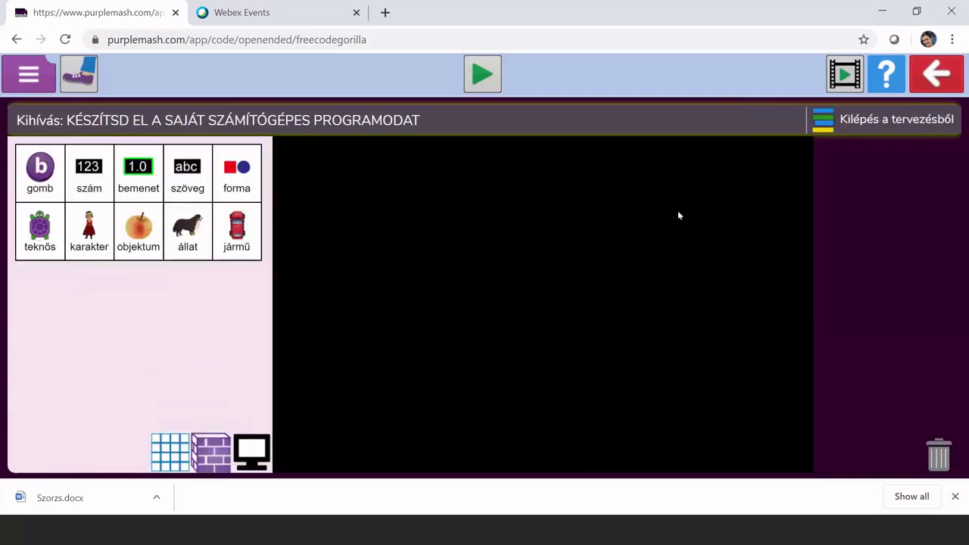
left_click(252, 453)
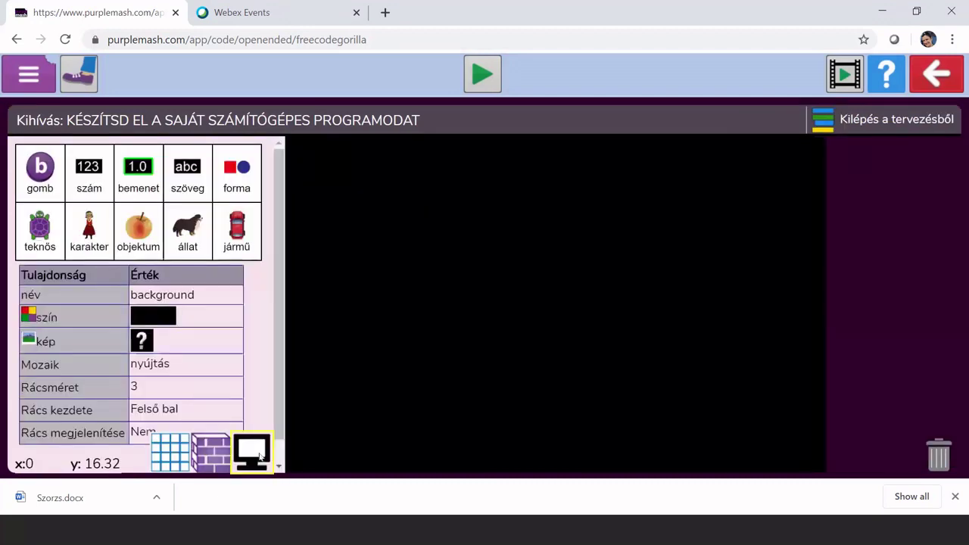
left_click(143, 341)
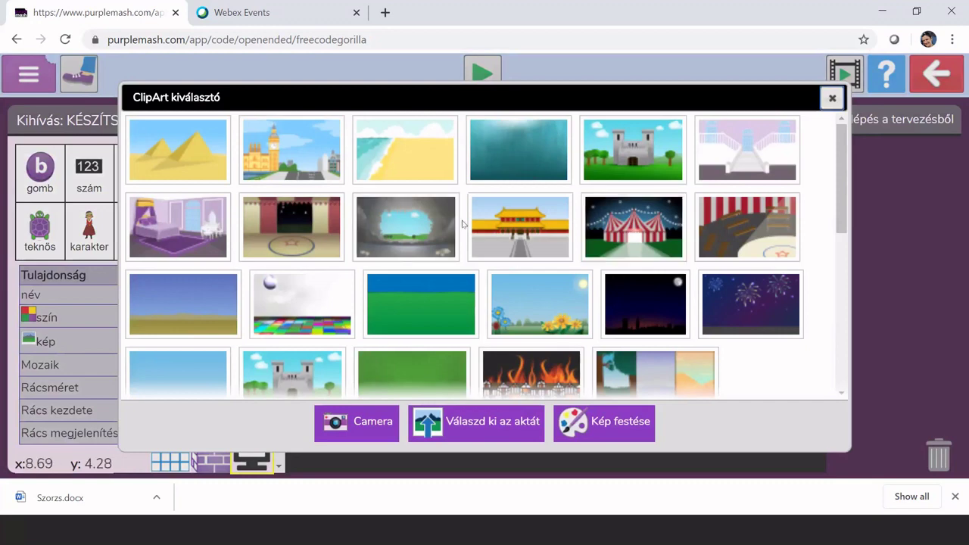
scroll(462, 222, "down", 5)
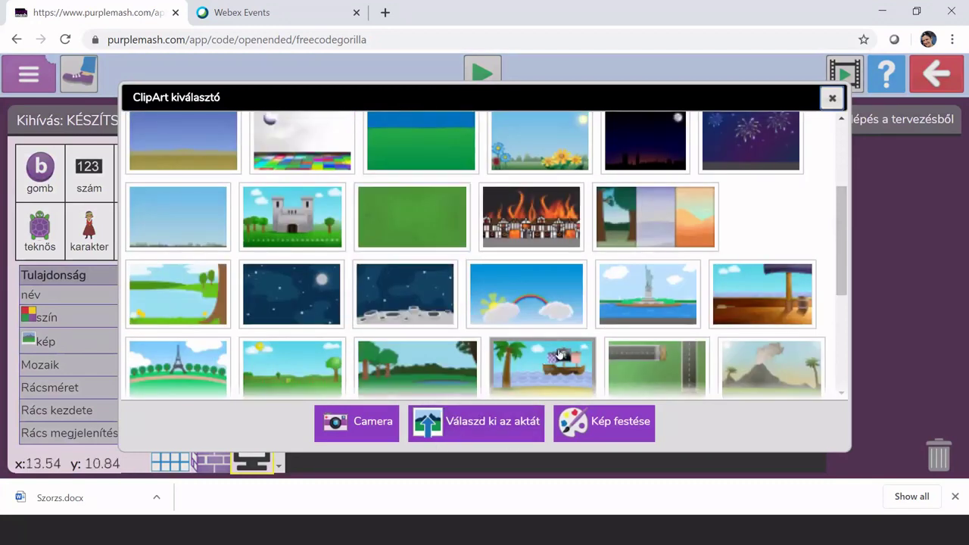
scroll(403, 303, "down", 3)
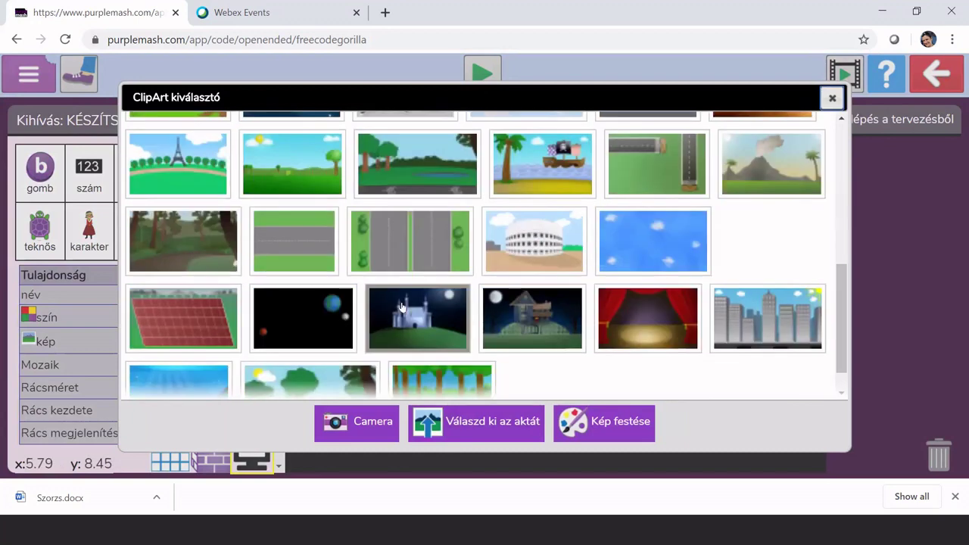
left_click(405, 256)
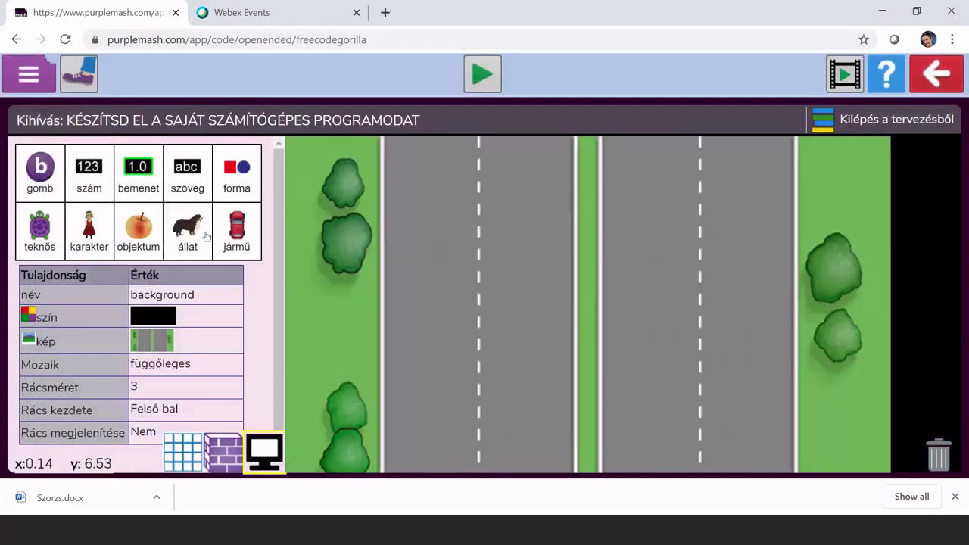
Place a red car vehicle in the inner lane of the left carriageway and look through its properties
left_click_drag(235, 233, 531, 347)
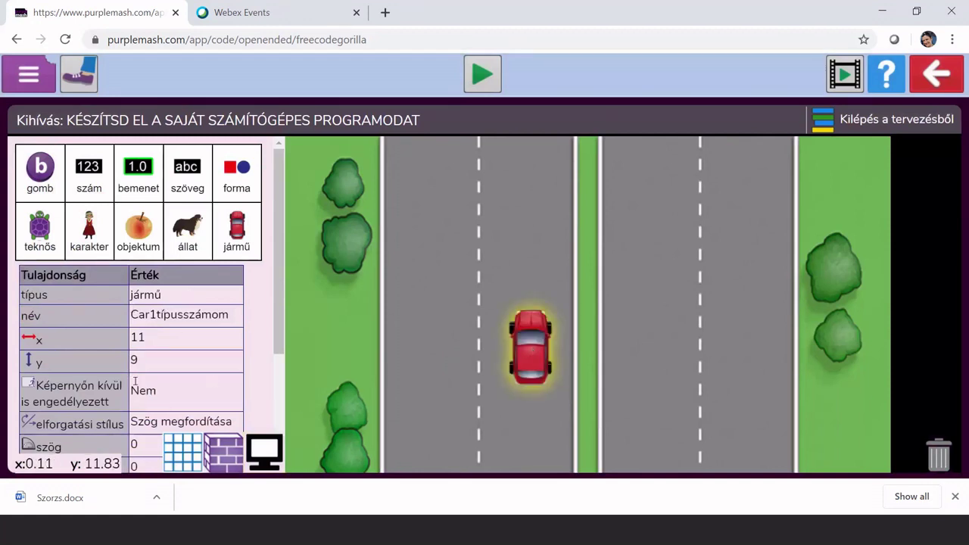
scroll(198, 375, "down", 3)
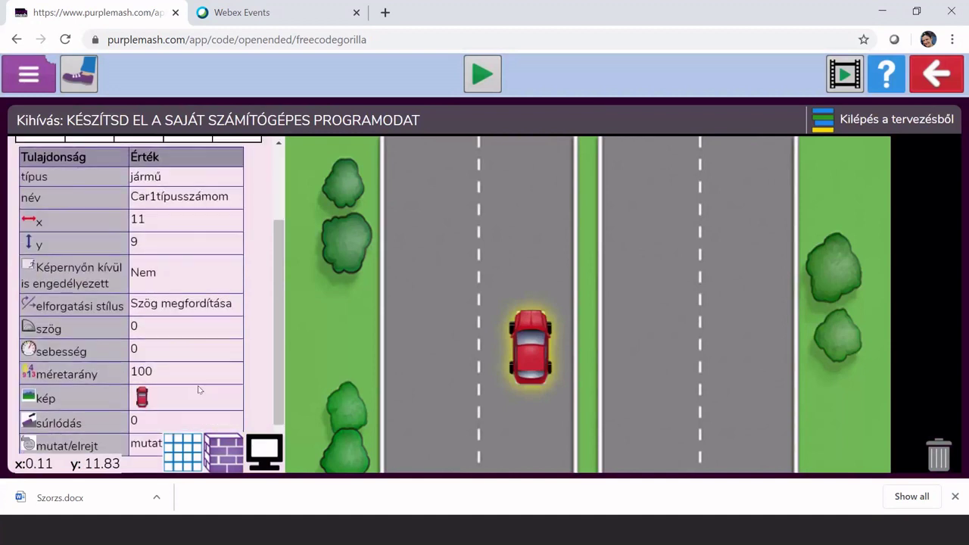
scroll(143, 384, "down", 1)
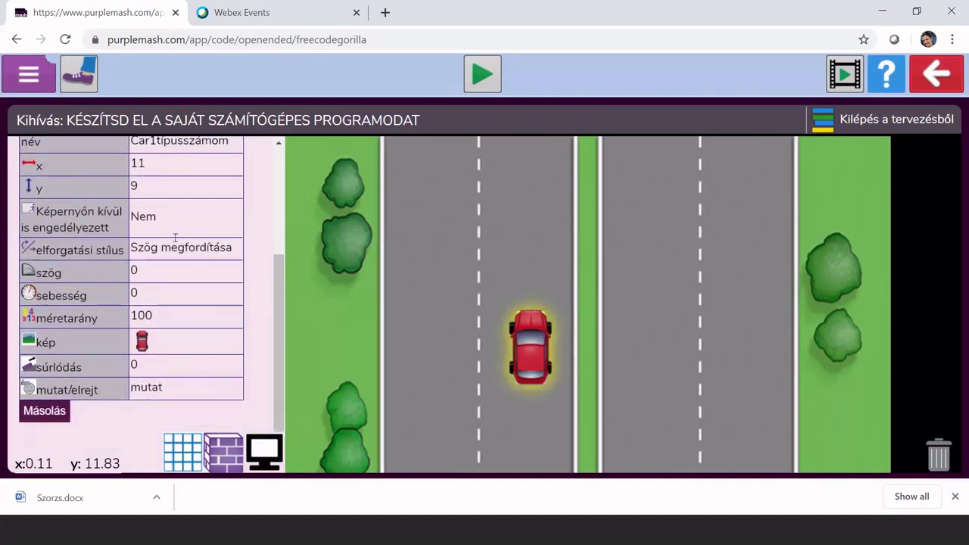
scroll(187, 243, "up", 2)
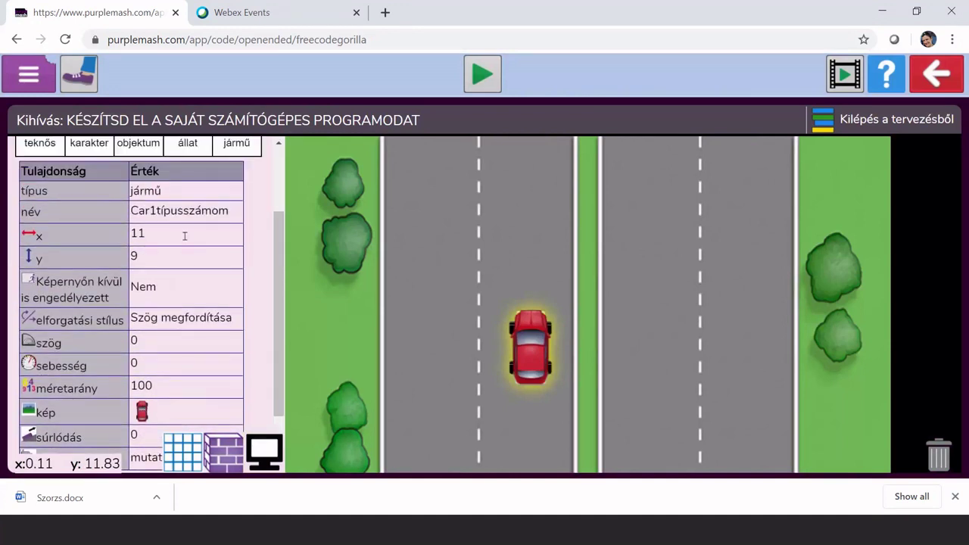
scroll(187, 243, "down", 2)
Set the car's speed (sebesség) to 6 and leave design mode
left_click(164, 304)
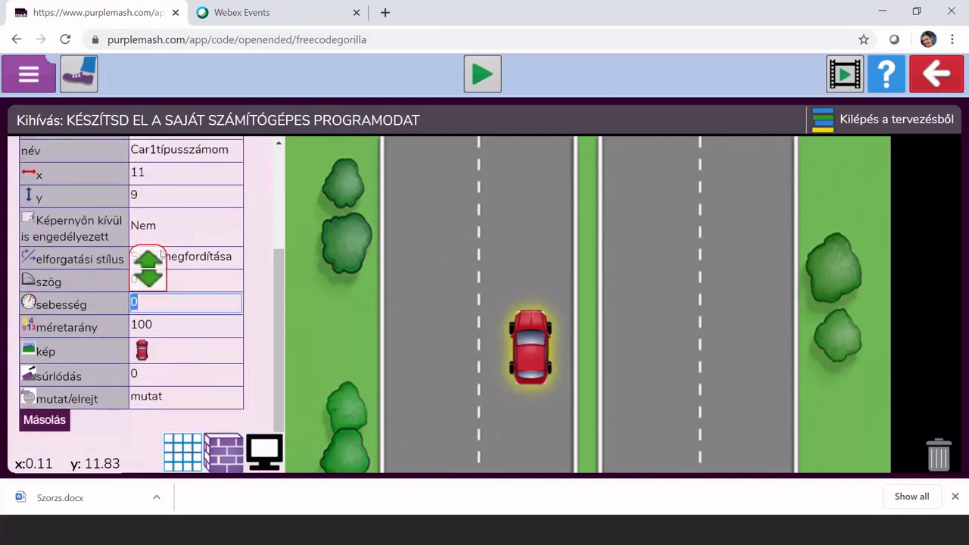
type("6")
left_click(200, 324)
left_click(187, 294)
left_click(870, 120)
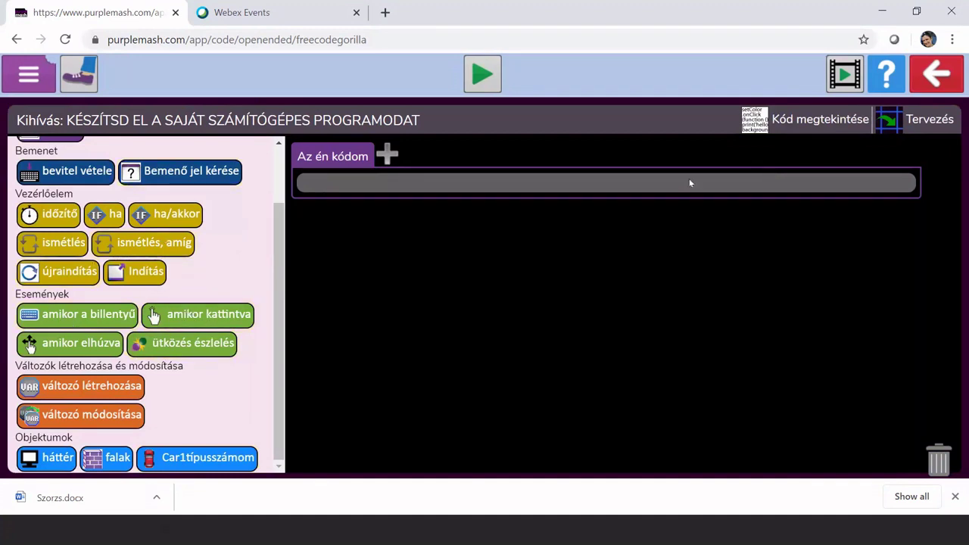
Add a when-clicked (amikor kattintva) event for the car that adds 2 to the car's speed
left_click_drag(198, 315, 326, 188)
left_click(537, 225)
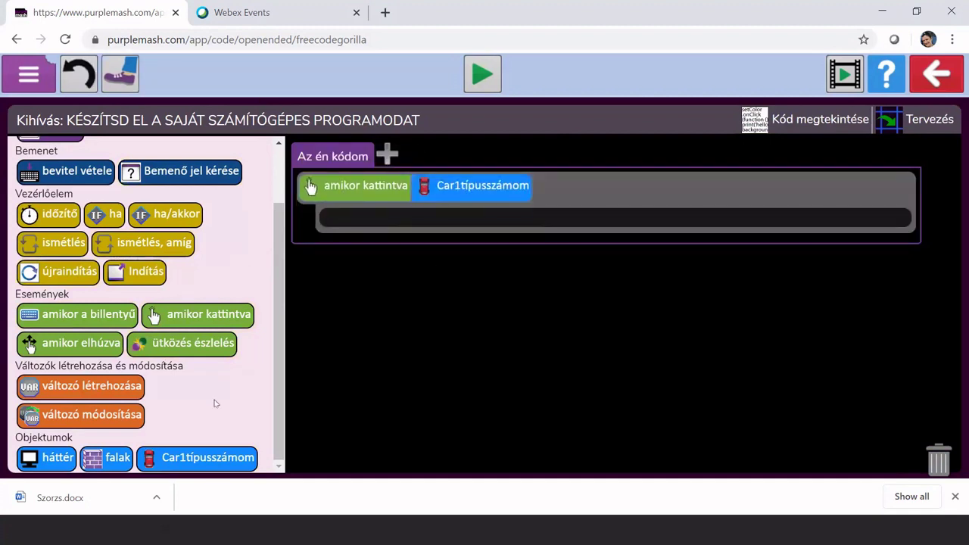
left_click_drag(208, 465, 388, 227)
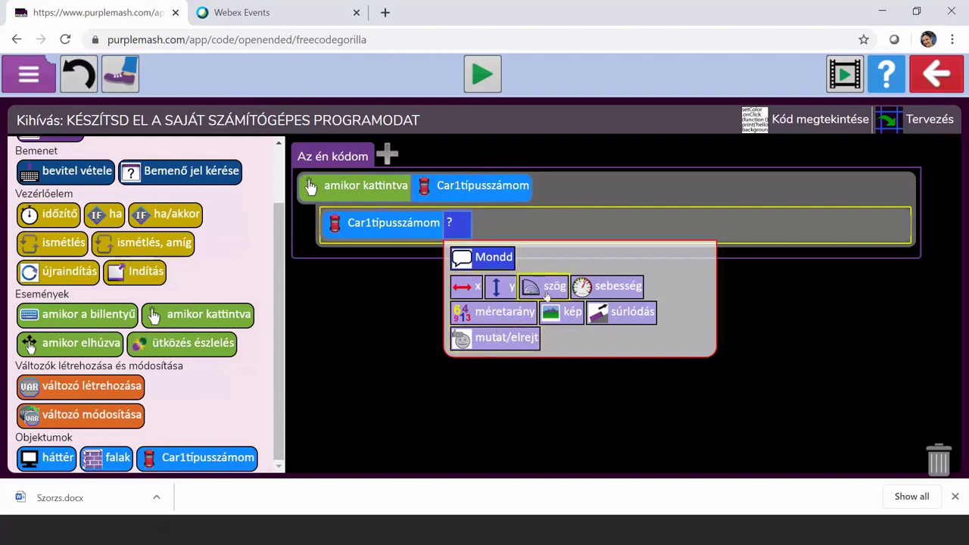
left_click(607, 287)
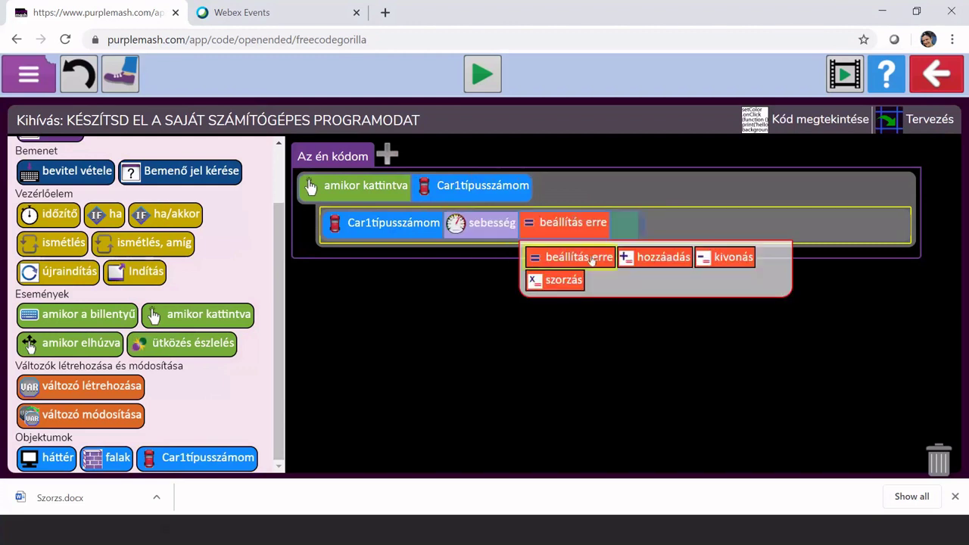
left_click(653, 258)
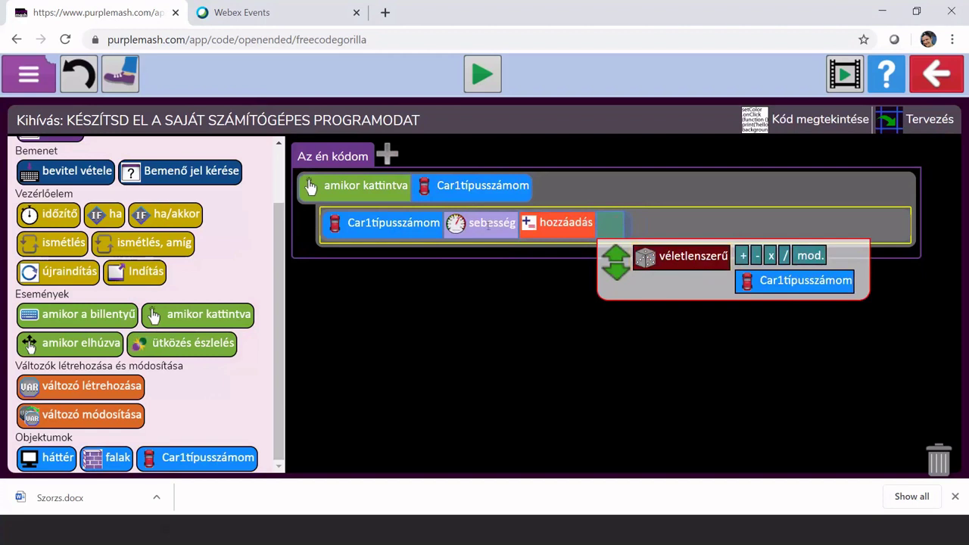
left_click(621, 255)
left_click(554, 303)
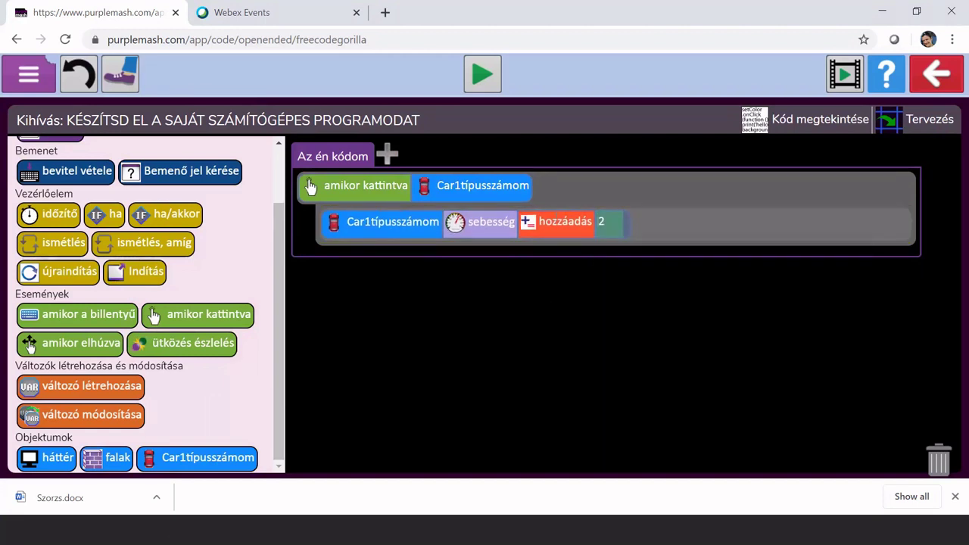
Examine the program's text code and return to block editing
left_click(754, 118)
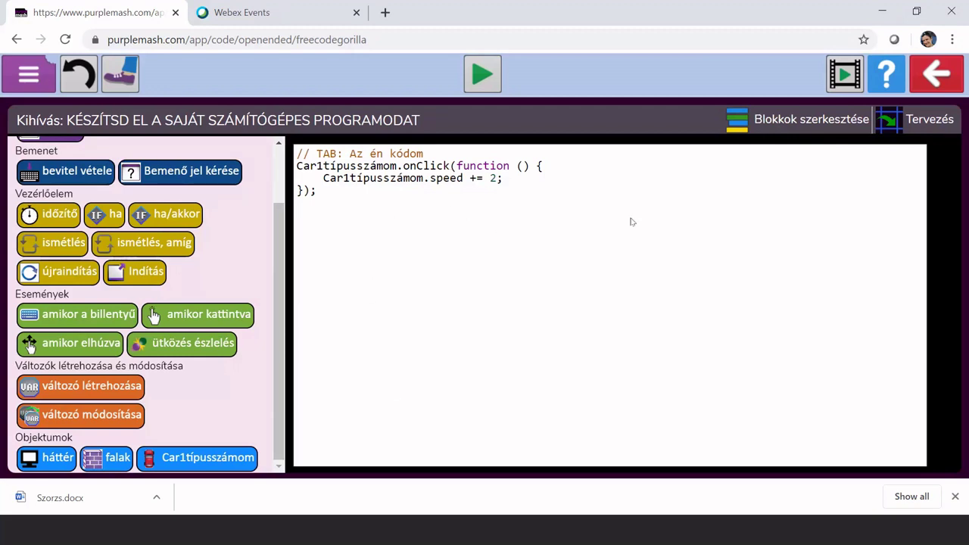
left_click(815, 126)
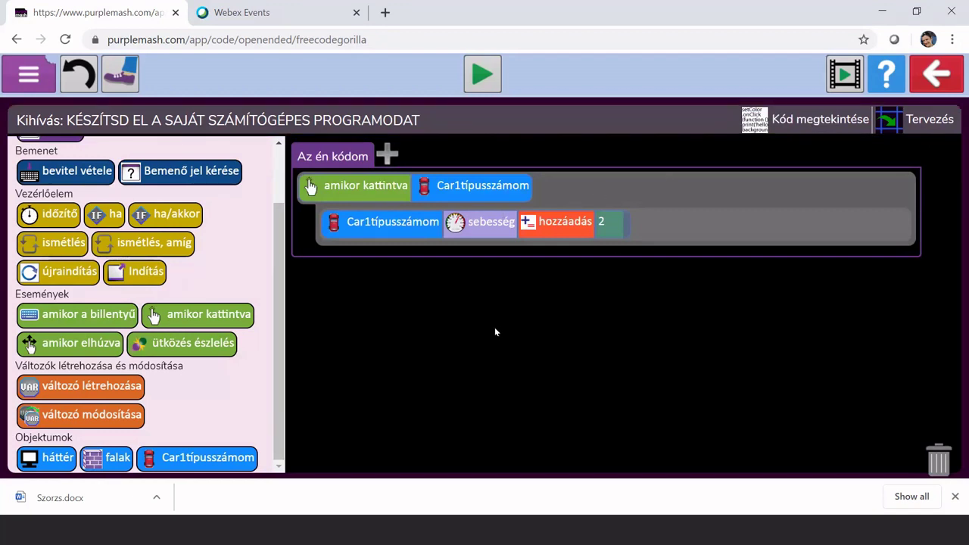
Leave the free-code project and go back from the 2Code activities to the home page
left_click(940, 90)
left_click(534, 256)
scroll(333, 395, "down", 4)
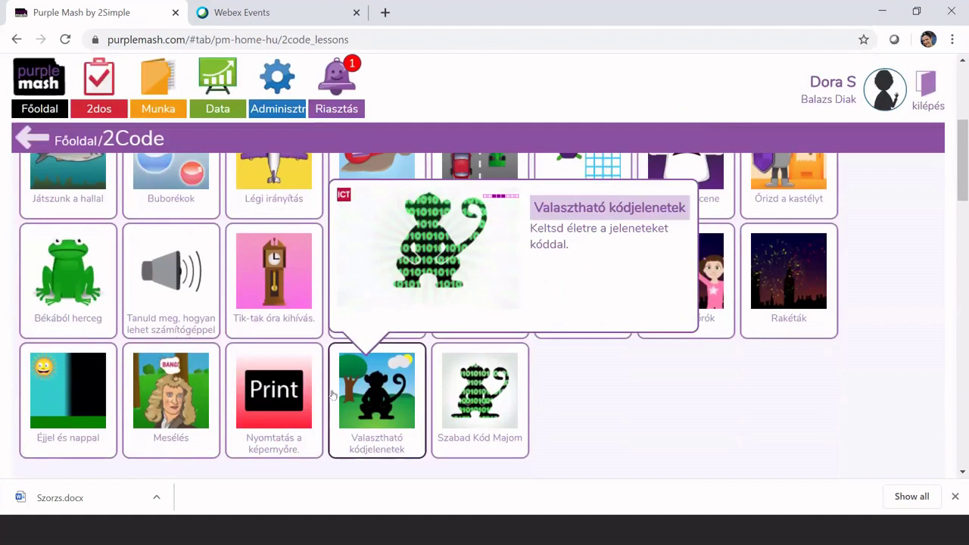
left_click(23, 137)
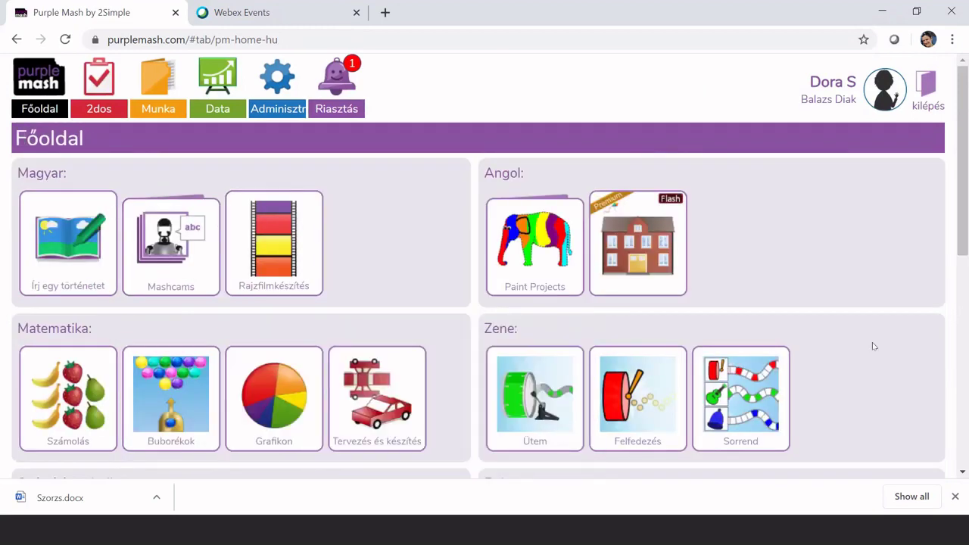
Show the 2Code scores in the Data Dashboard and examine the listed pupil's score breakdown
left_click(218, 94)
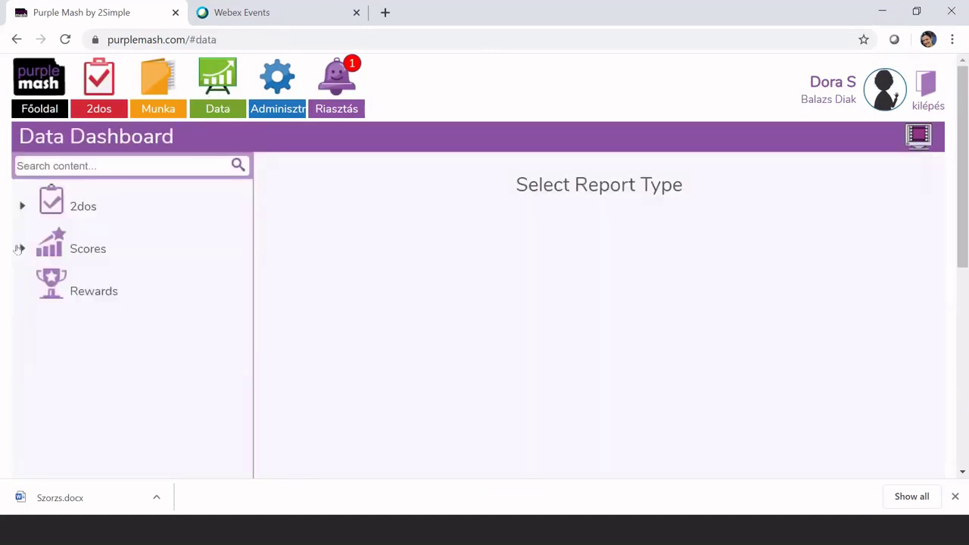
left_click(20, 249)
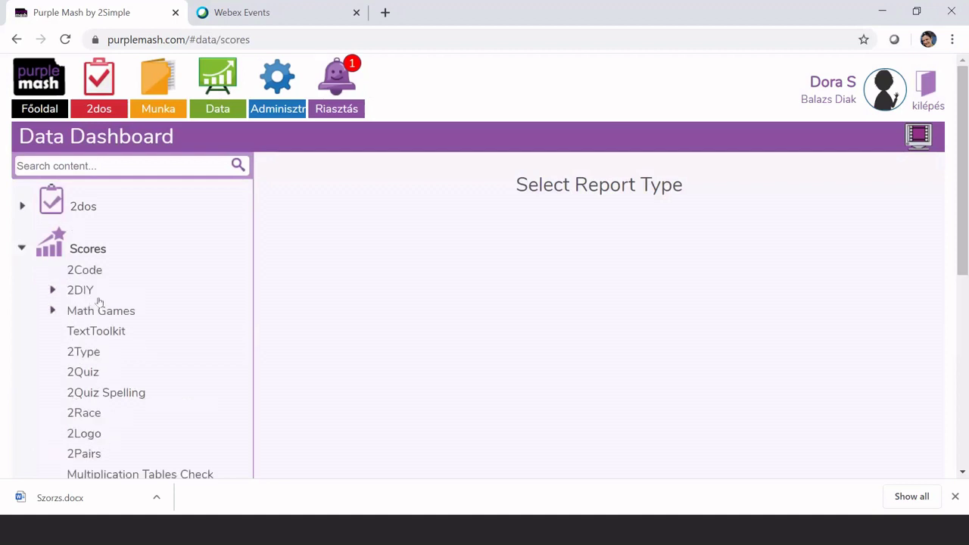
scroll(98, 301, "down", 1)
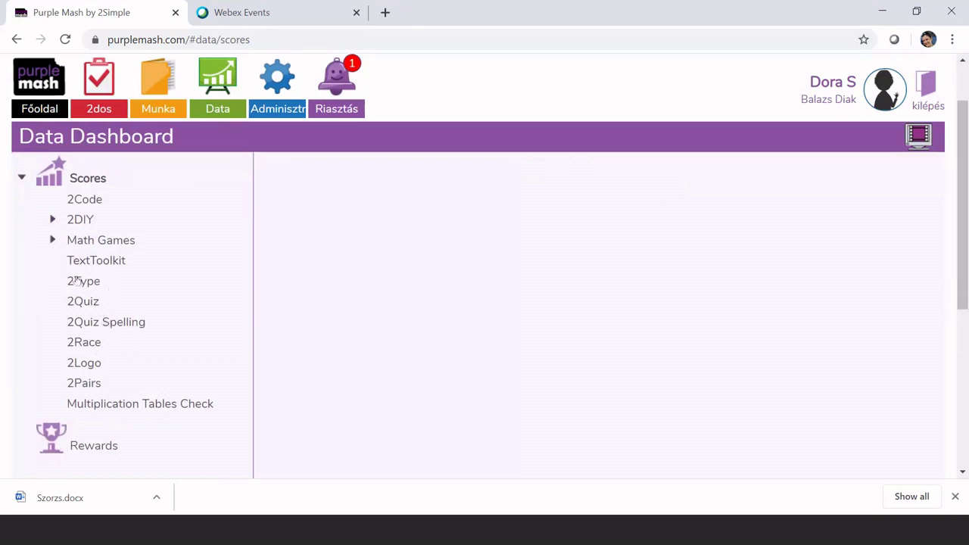
left_click(80, 200)
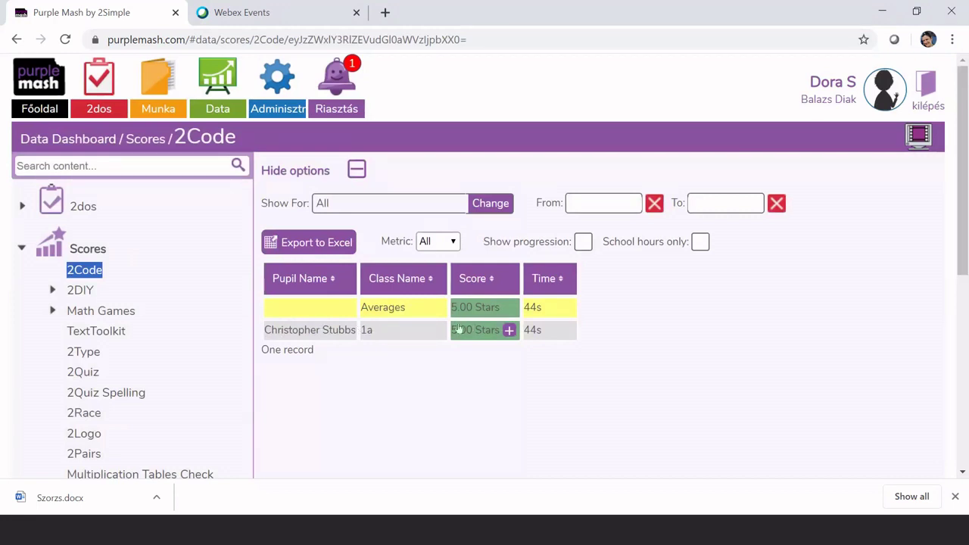
left_click(510, 331)
scroll(510, 331, "down", 2)
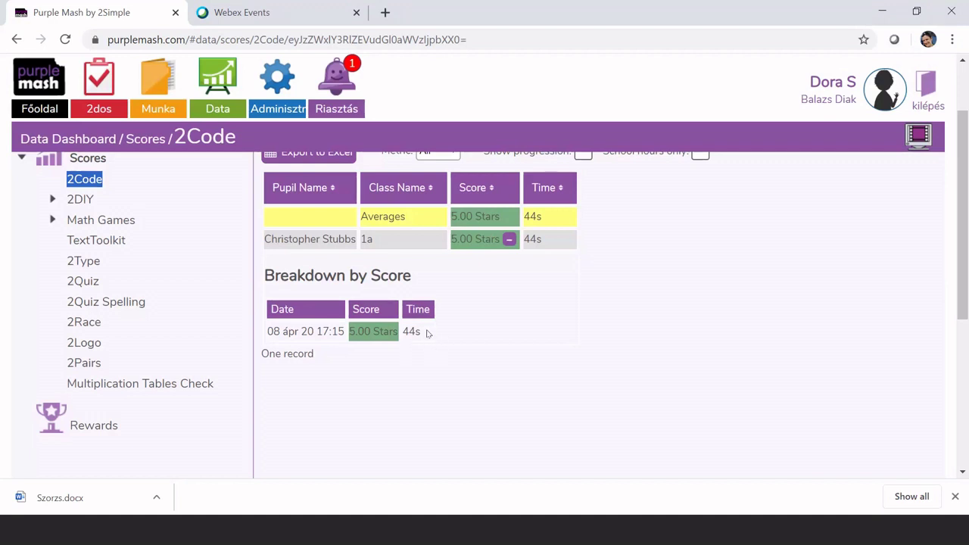
scroll(427, 333, "up", 1)
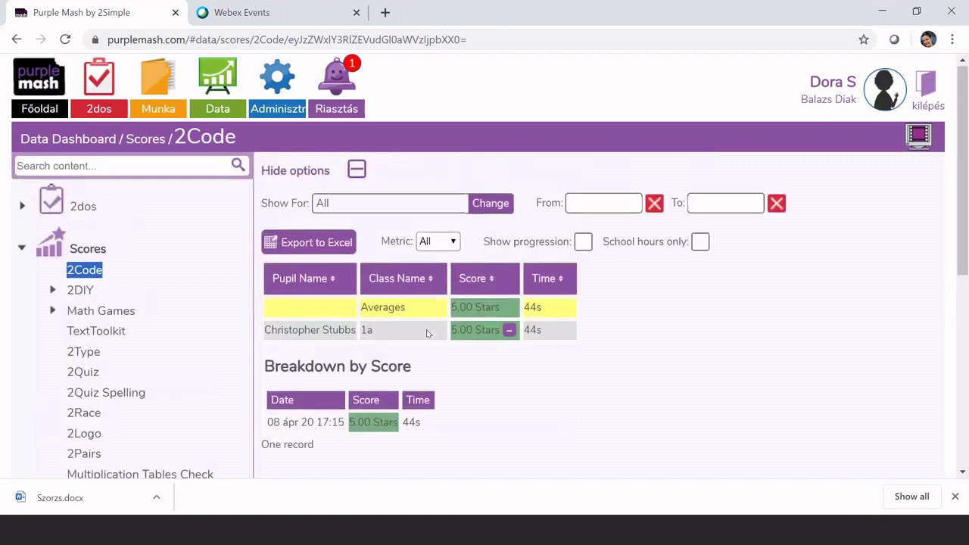
Return to the home page, launch 2Quiz from the kvíz section, and dismiss its welcome message
left_click(42, 84)
scroll(613, 388, "down", 3)
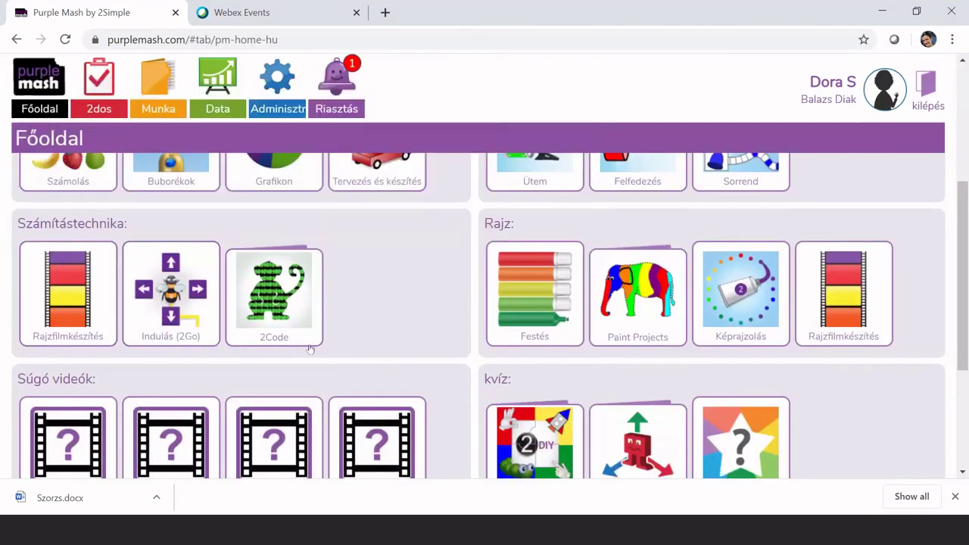
scroll(416, 265, "down", 2)
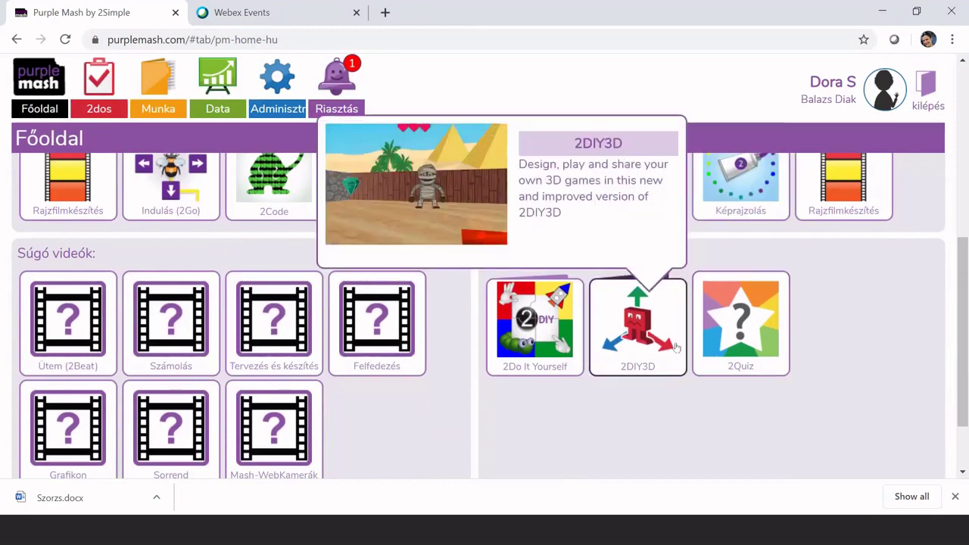
mouse_move(752, 343)
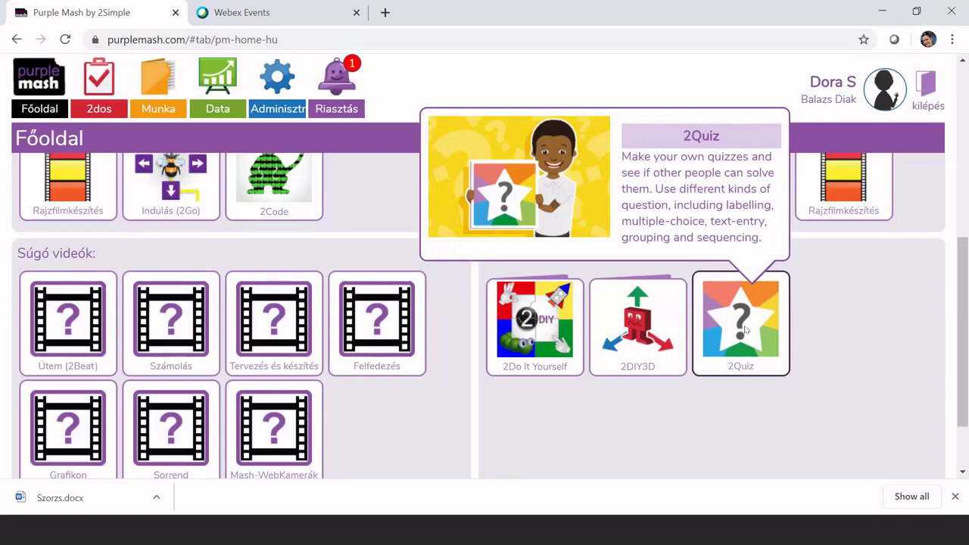
left_click(746, 330)
left_click(417, 374)
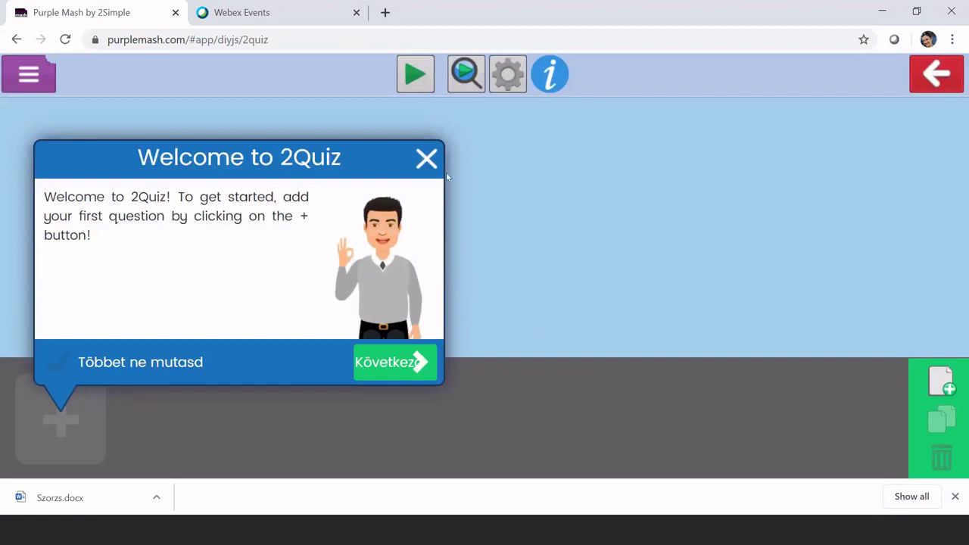
left_click(427, 158)
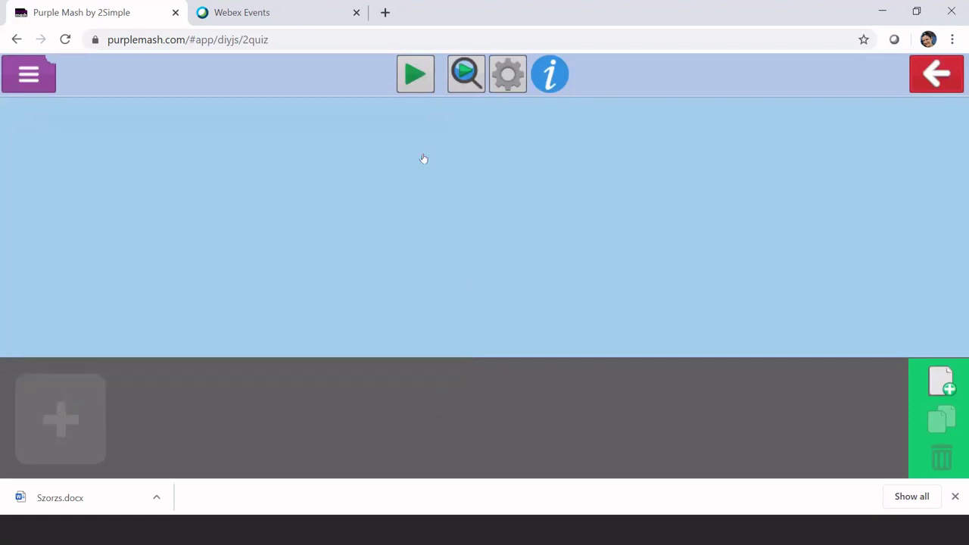
Add a Labelling question to the quiz and open its central picture for painting
left_click(940, 378)
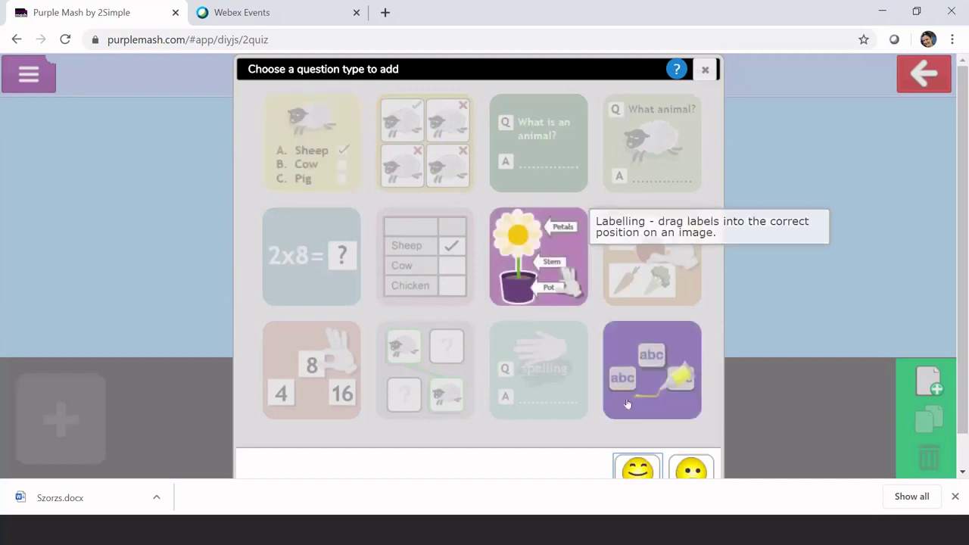
left_click(640, 468)
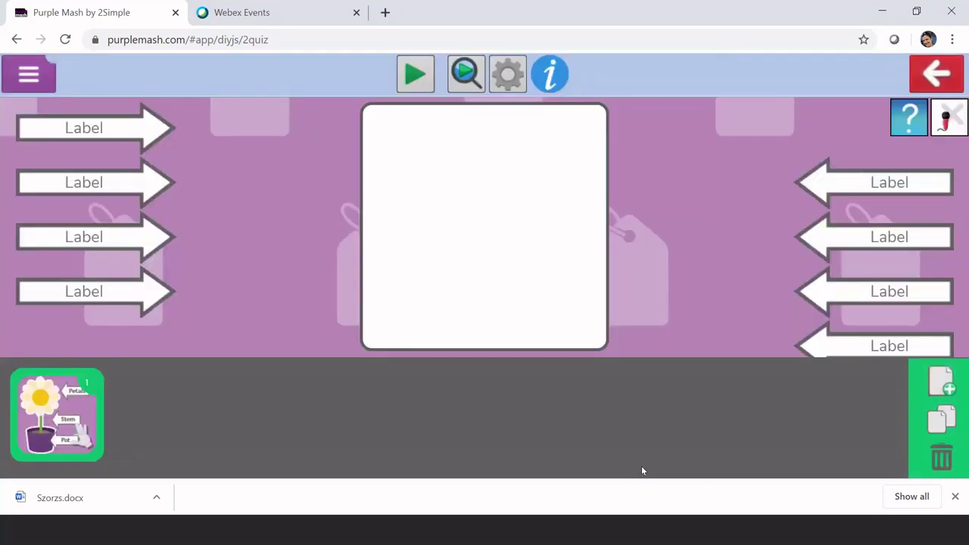
left_click(510, 212)
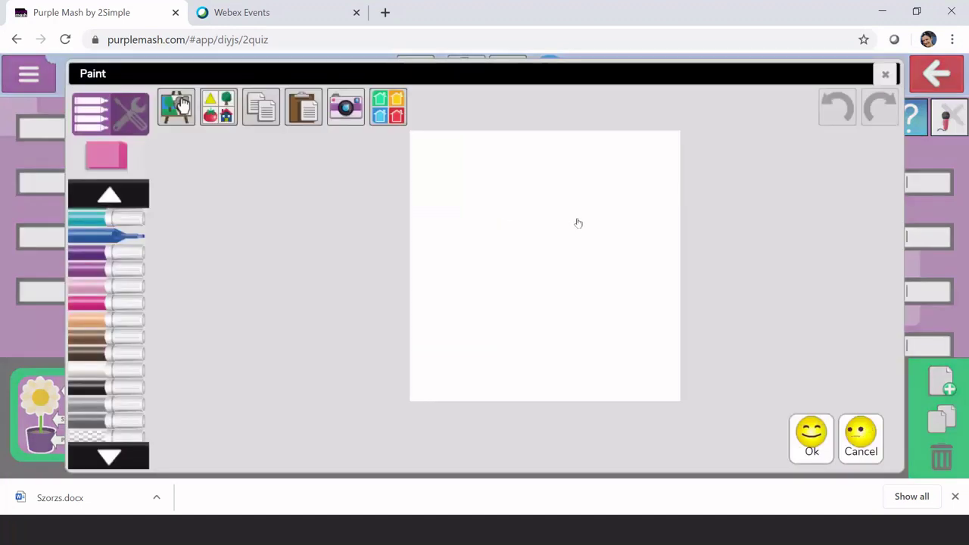
Draw a blue smiley face with two eyes and a curved mouth on the picture canvas
mouse_move(579, 219)
left_mouse_down()
mouse_move(474, 249)
mouse_move(588, 219)
mouse_move(579, 209)
left_mouse_up()
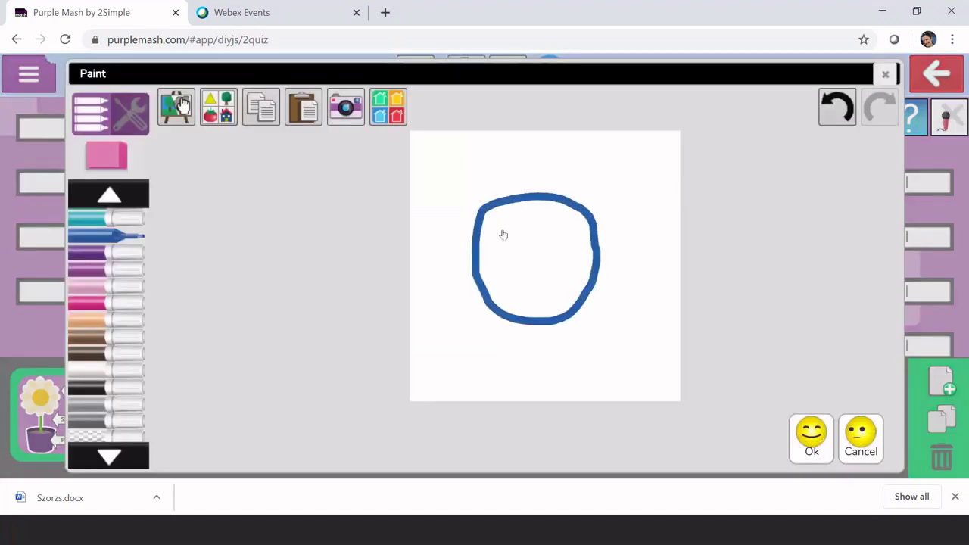
left_click(505, 229)
left_click(549, 232)
mouse_move(500, 255)
left_mouse_down()
mouse_move(540, 281)
mouse_move(556, 259)
left_mouse_up()
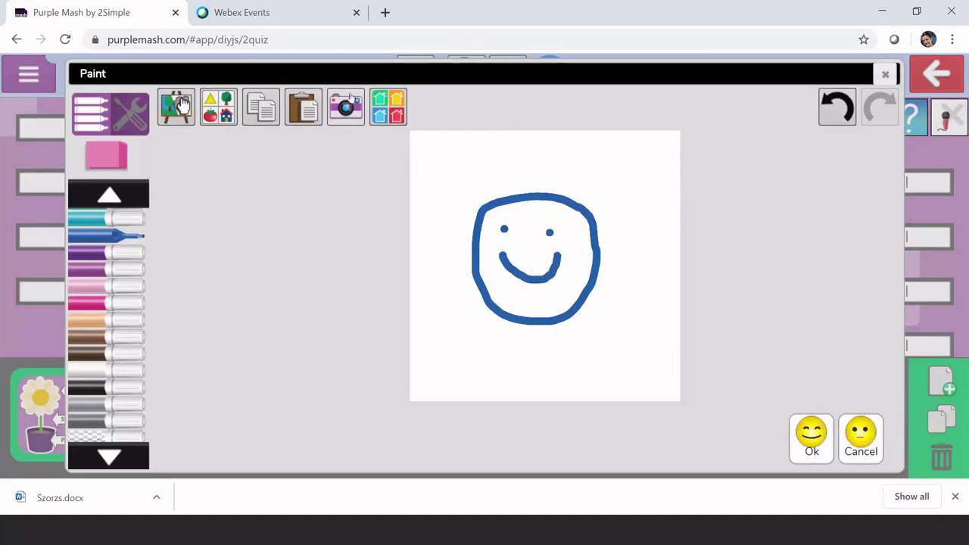
Use the clock from the classroom clip art as the question picture and point a left-facing label at its two o'clock mark
left_click(214, 110)
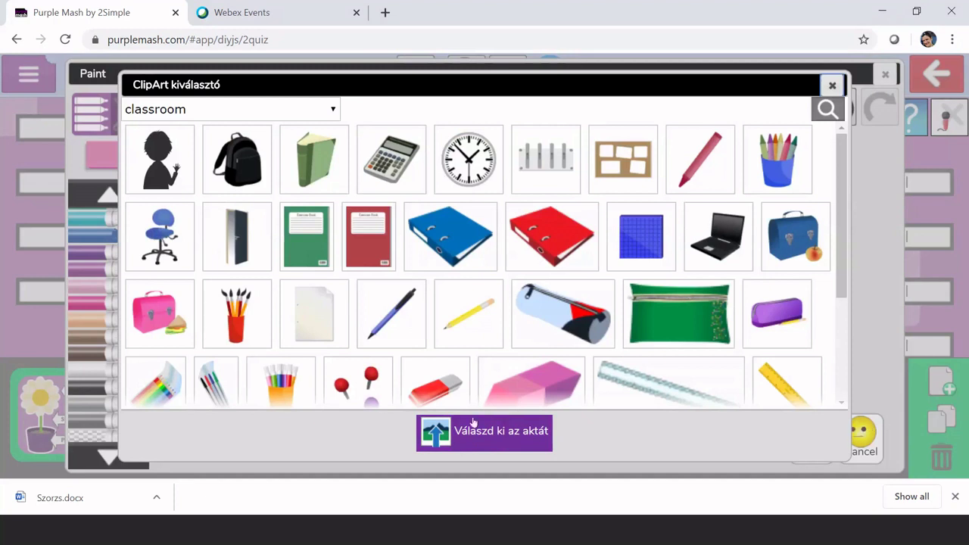
left_click(468, 168)
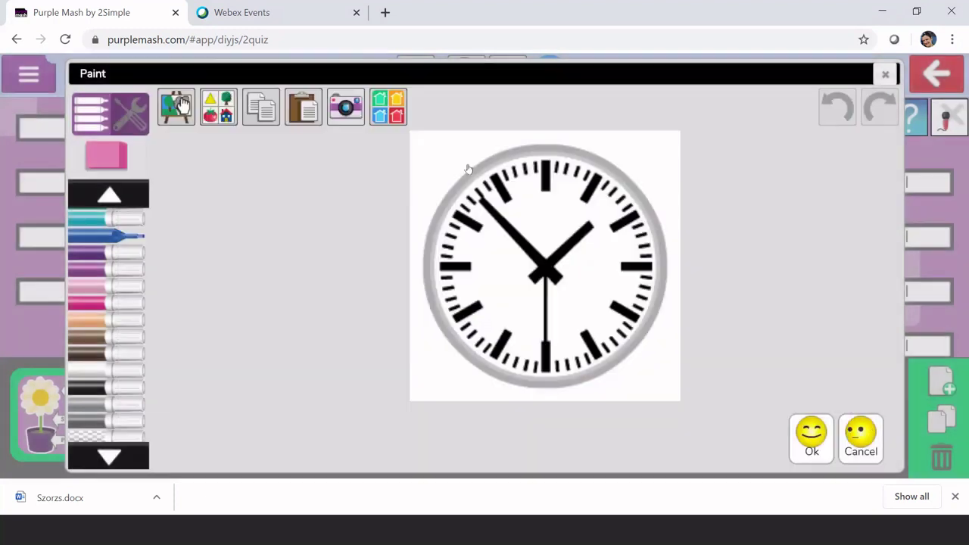
left_click(810, 436)
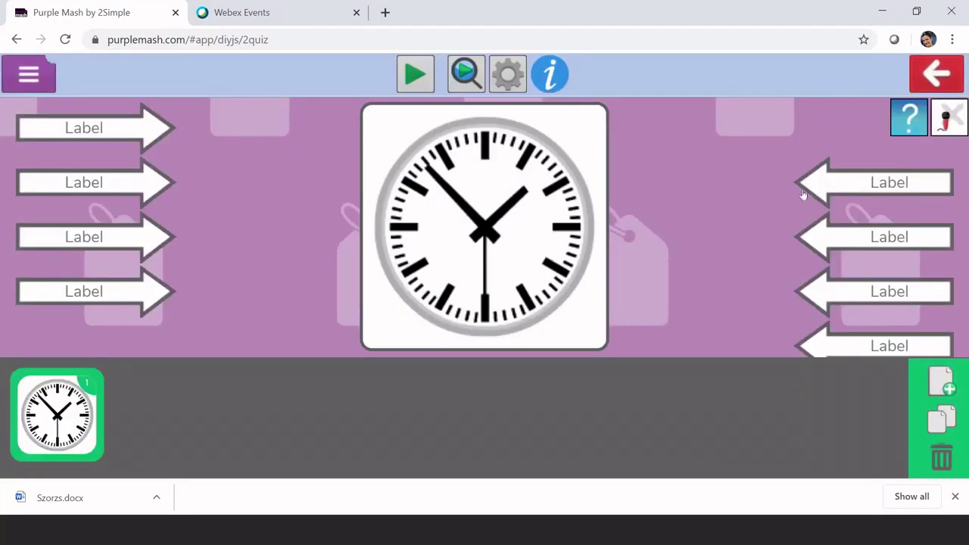
left_click_drag(804, 196, 578, 194)
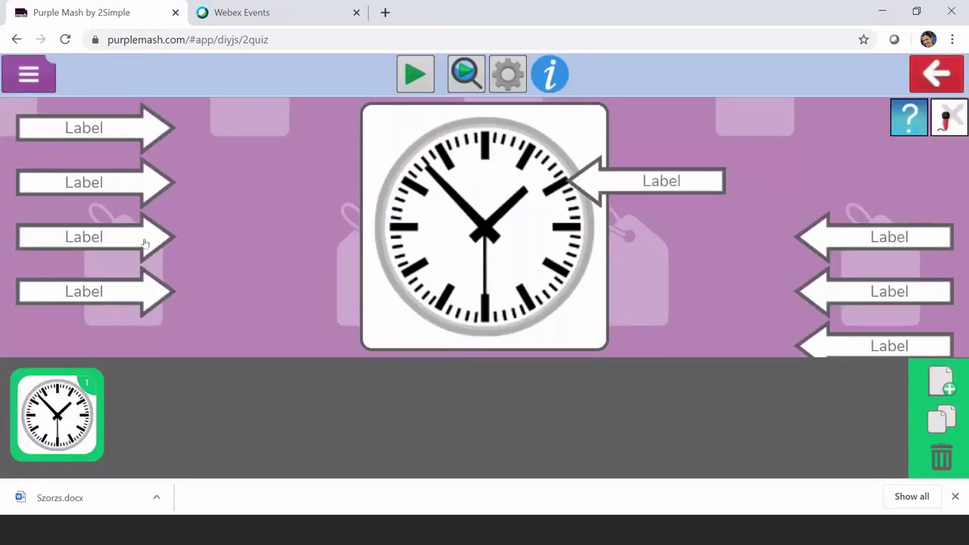
Point a right-facing label at the clock's nine o'clock mark, and fill in the two labels as 2 and 9
left_click_drag(145, 243, 373, 235)
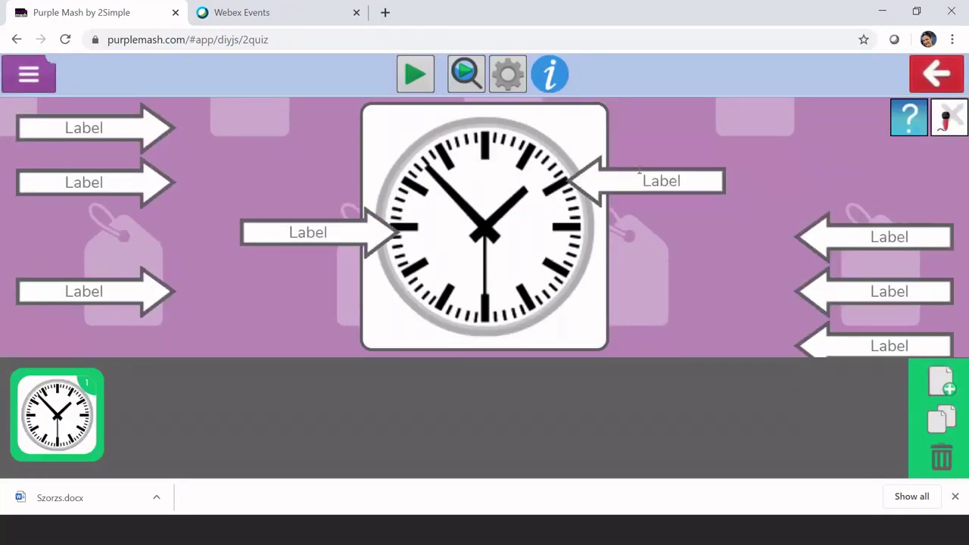
left_click(648, 174)
type("2")
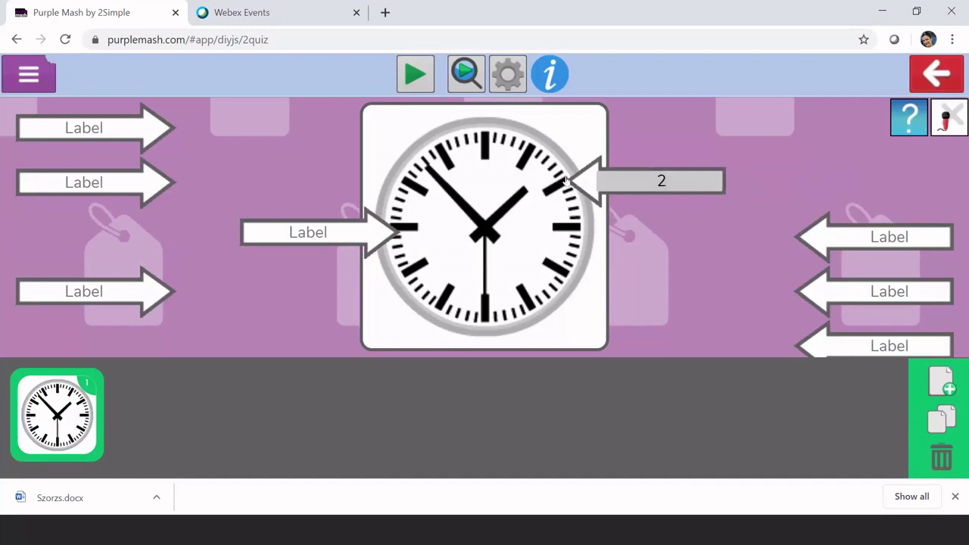
left_click(308, 232)
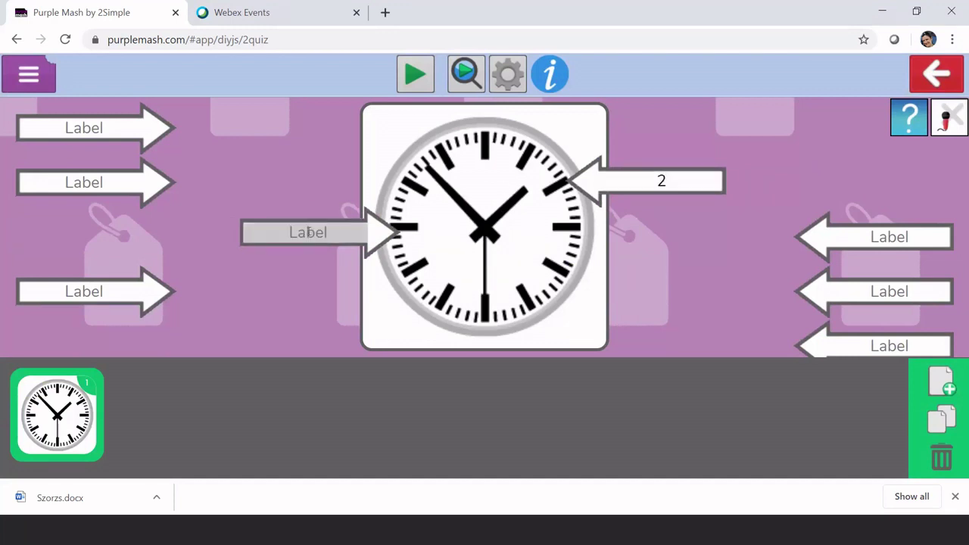
type("9")
Play the quiz, placing 2 and 9 on their matching clock labels, check the answer and finish
left_click(414, 75)
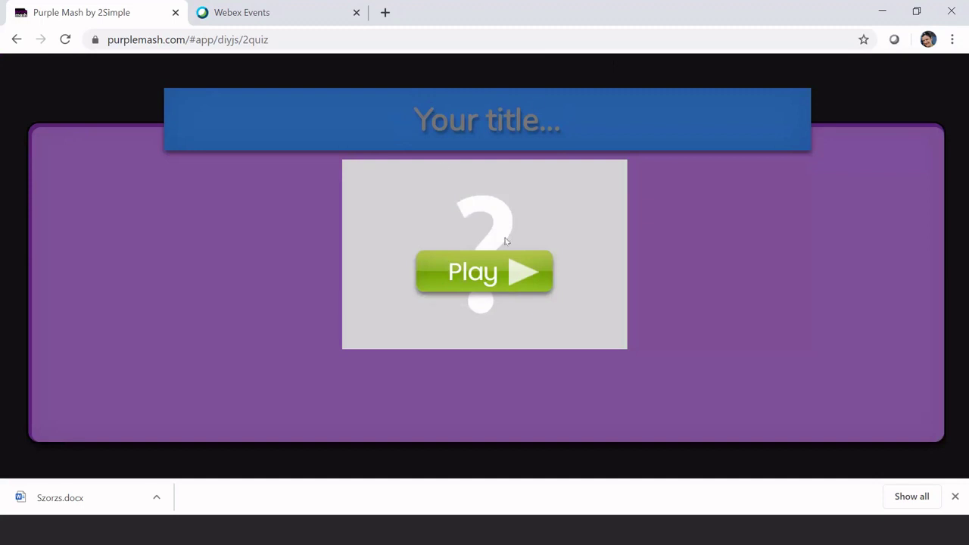
left_click(516, 270)
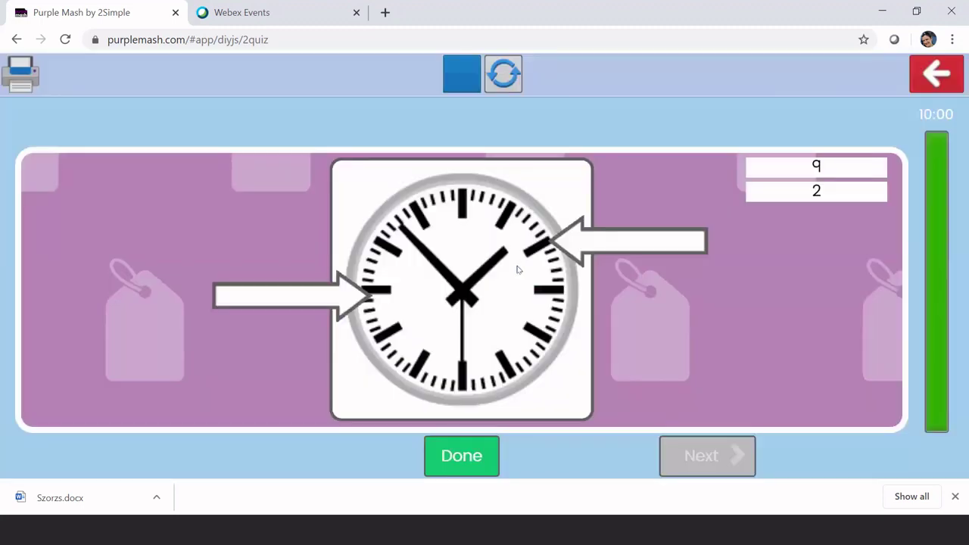
left_click_drag(817, 198, 673, 243)
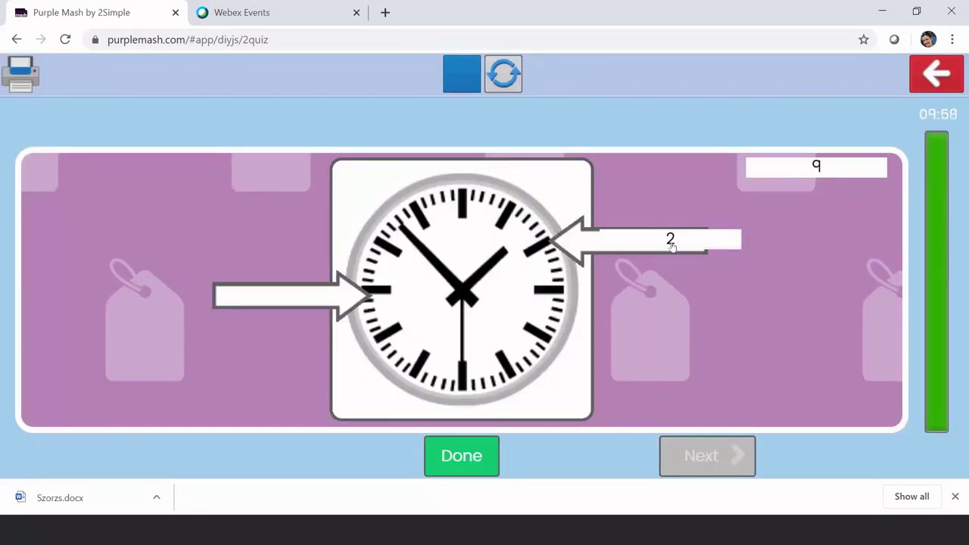
left_click_drag(821, 164, 288, 293)
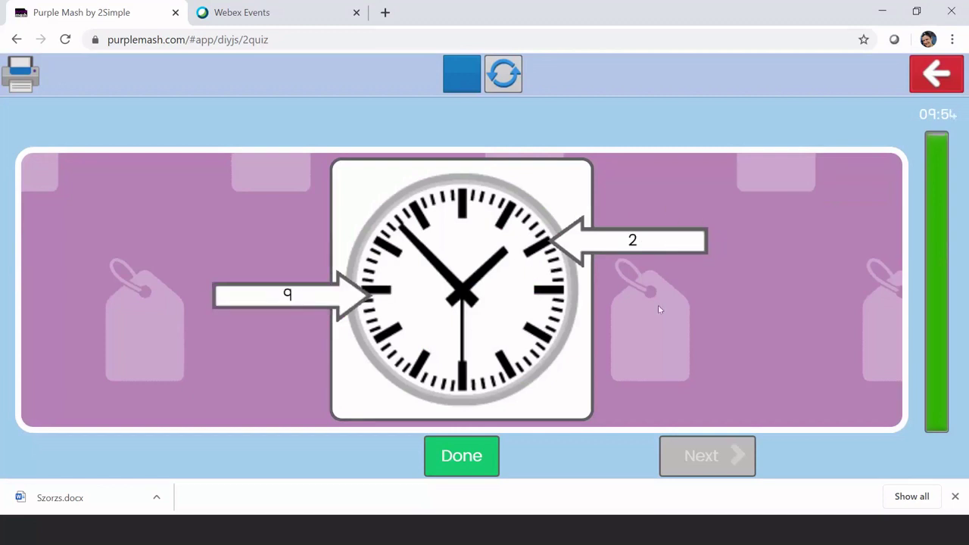
left_click(464, 456)
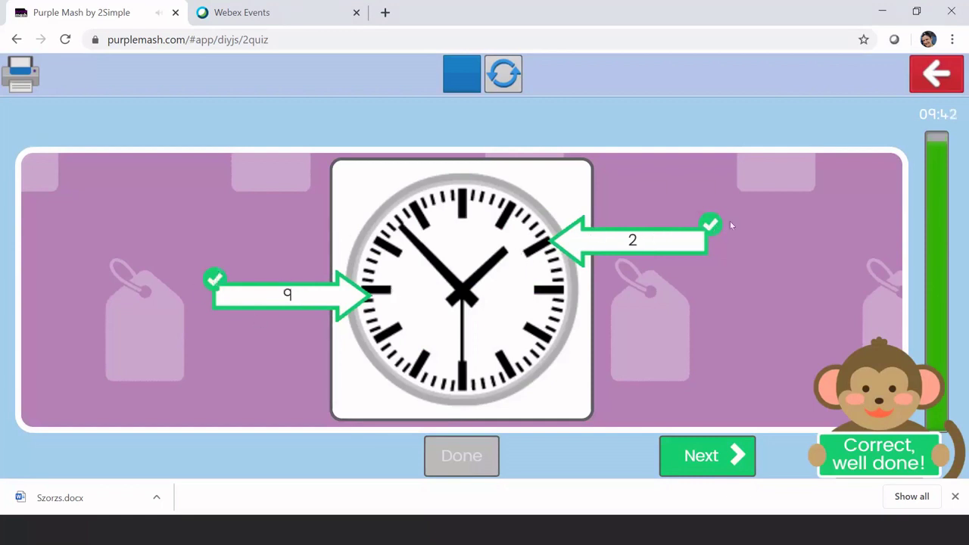
left_click(701, 454)
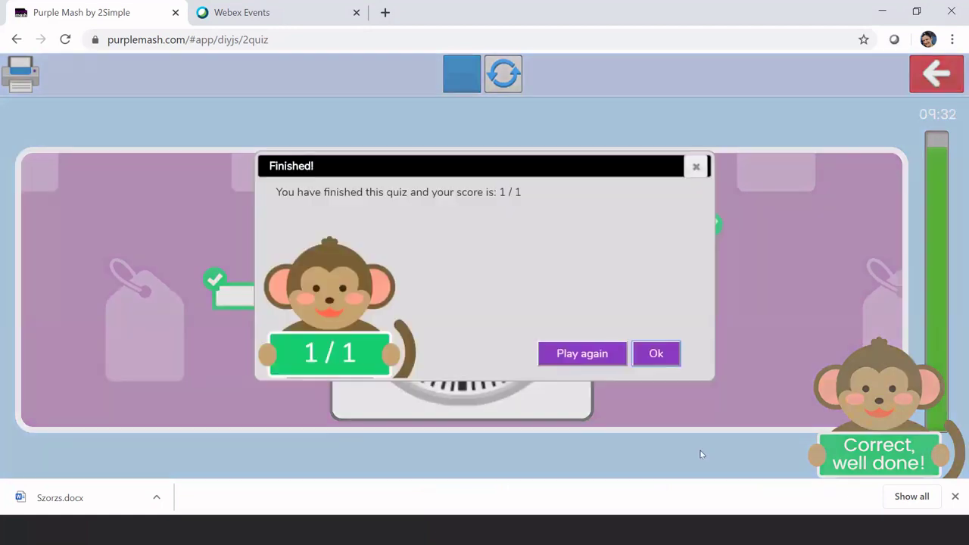
Close the quiz result and exit without saving, returning to the kvíz section of the home page
left_click(697, 167)
left_click(943, 76)
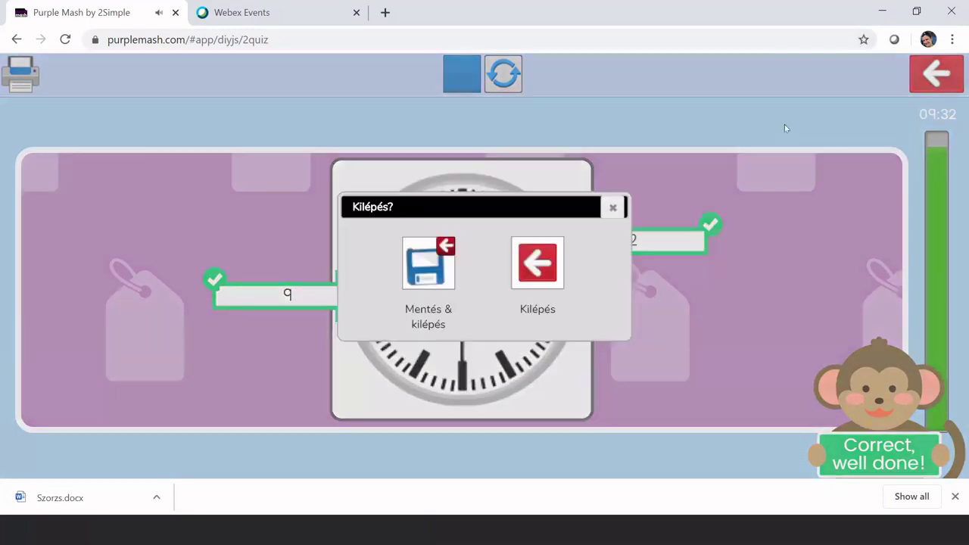
left_click(551, 258)
scroll(588, 435, "down", 4)
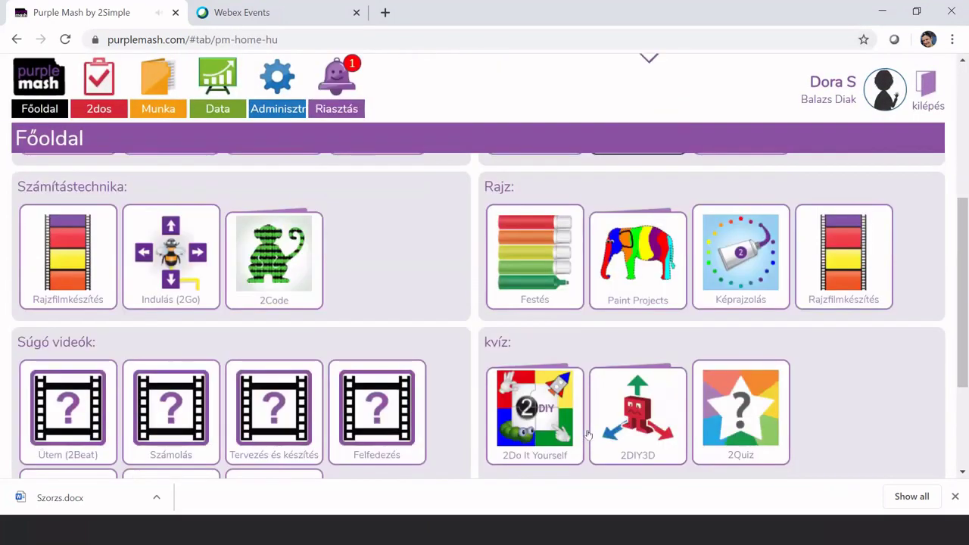
scroll(588, 432, "down", 2)
mouse_move(748, 261)
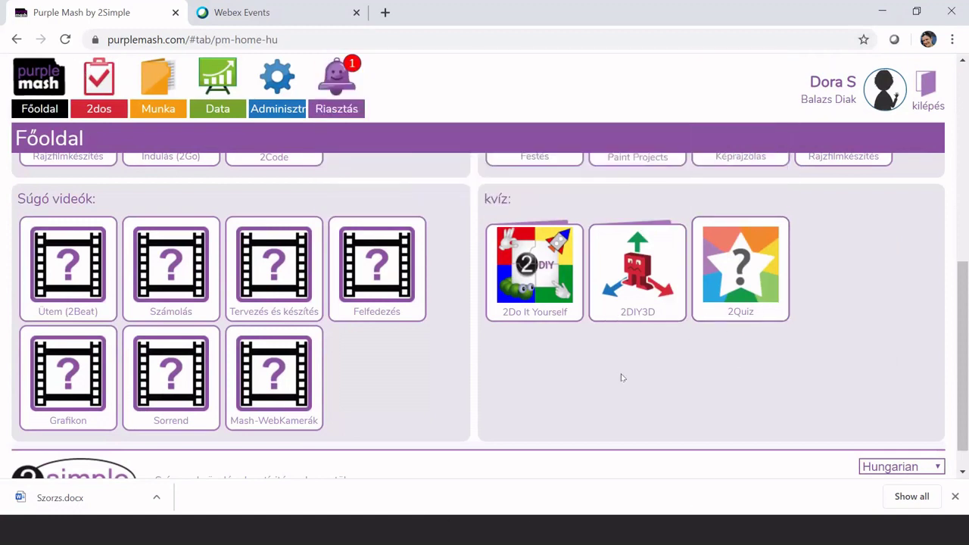
mouse_move(773, 311)
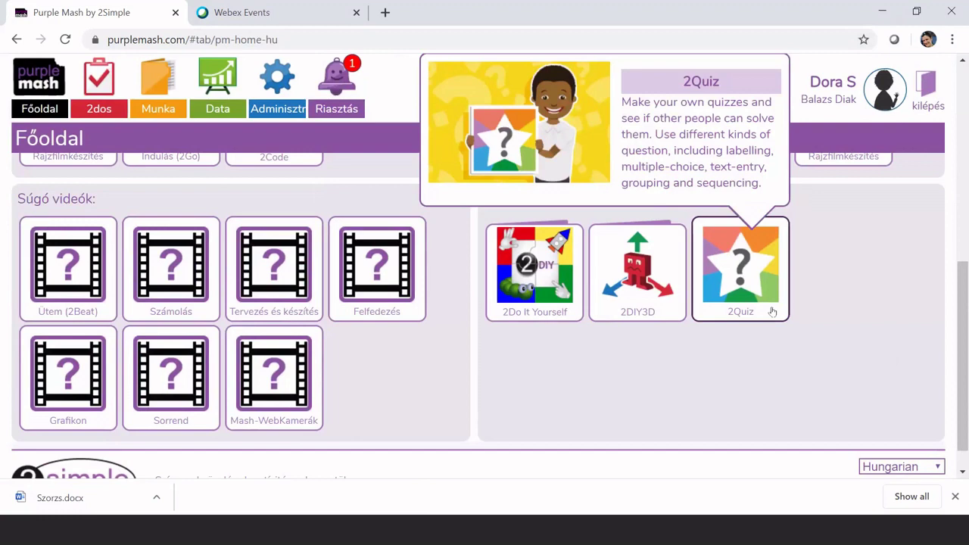
left_click(772, 312)
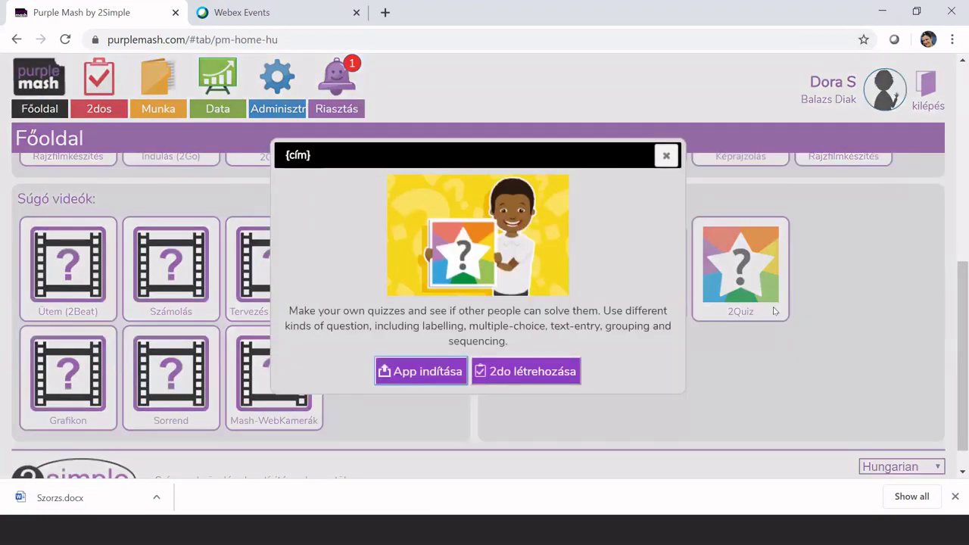
left_click(665, 155)
mouse_move(669, 160)
mouse_move(768, 320)
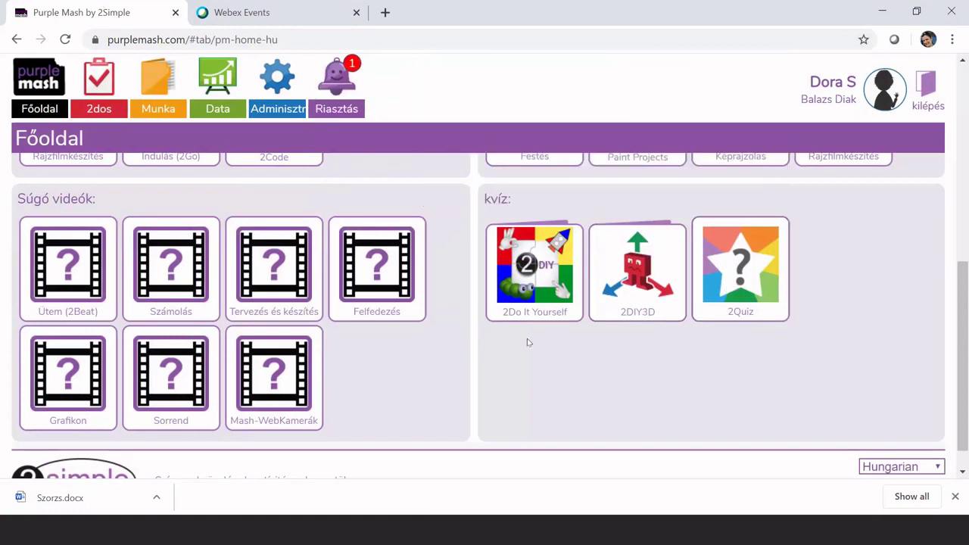
Launch Maths Quiz from the quizzes in the 2Do It Yourself collection and dismiss its welcome message
mouse_move(612, 279)
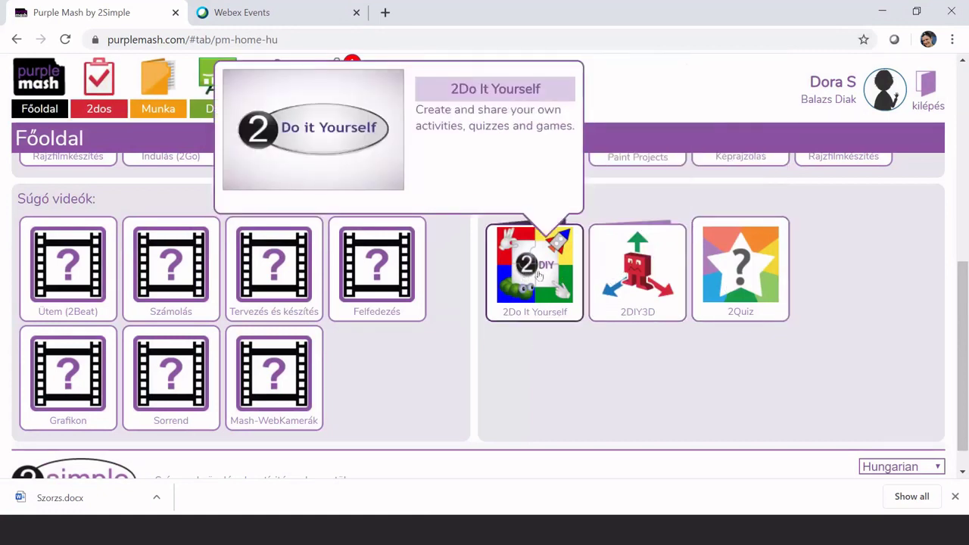
left_click(555, 279)
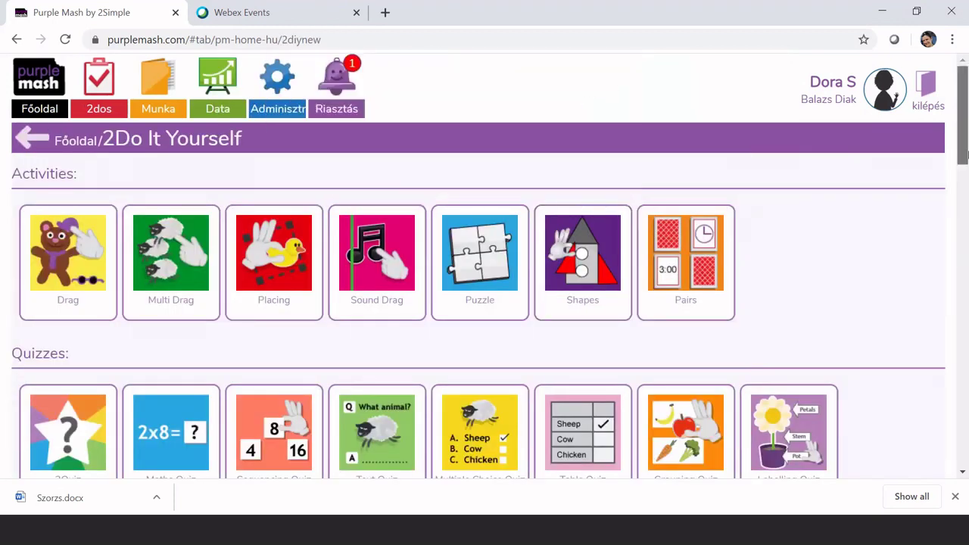
left_click_drag(964, 131, 963, 164)
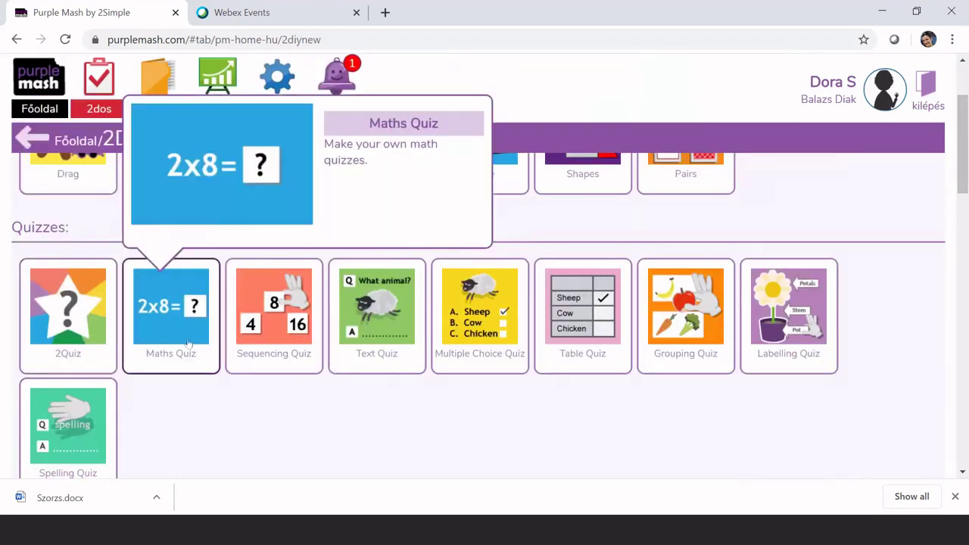
mouse_move(296, 337)
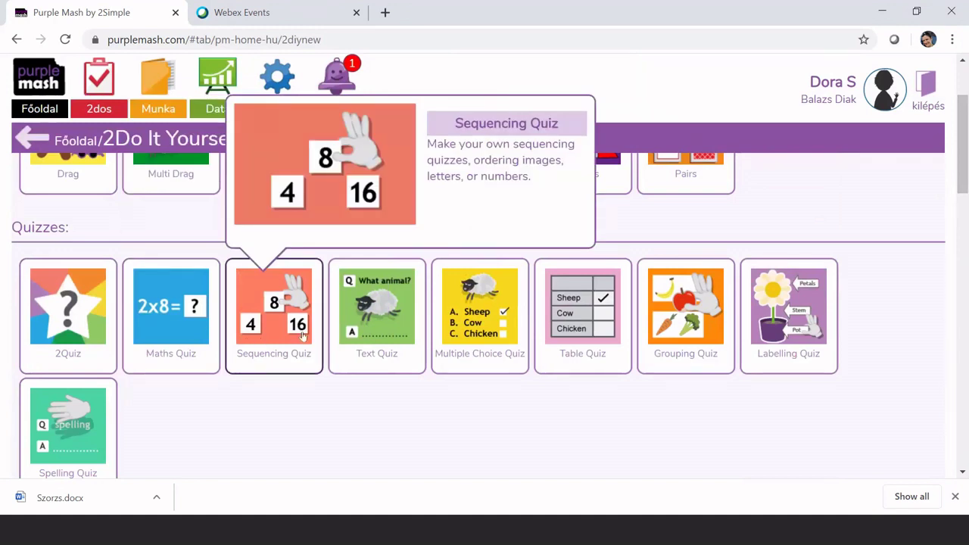
mouse_move(174, 339)
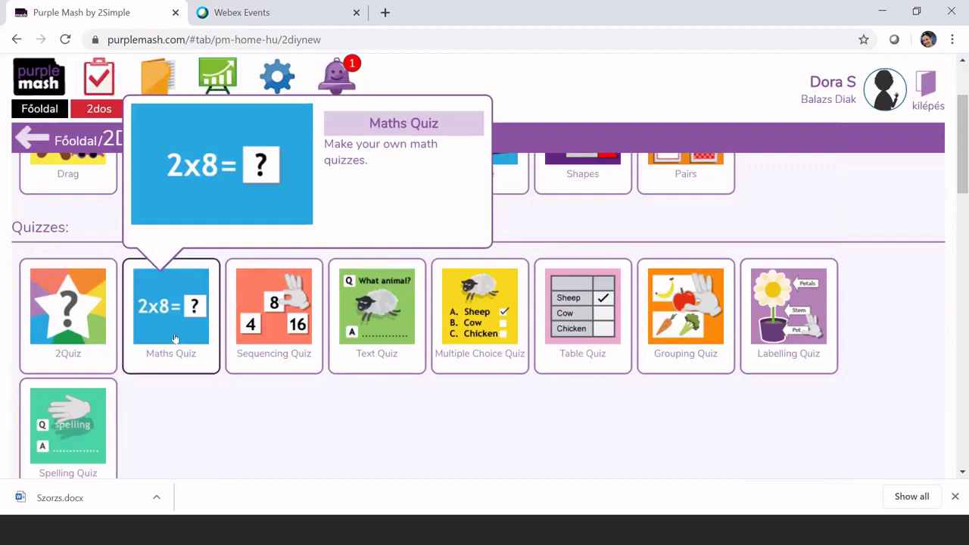
left_click(175, 339)
left_click(421, 356)
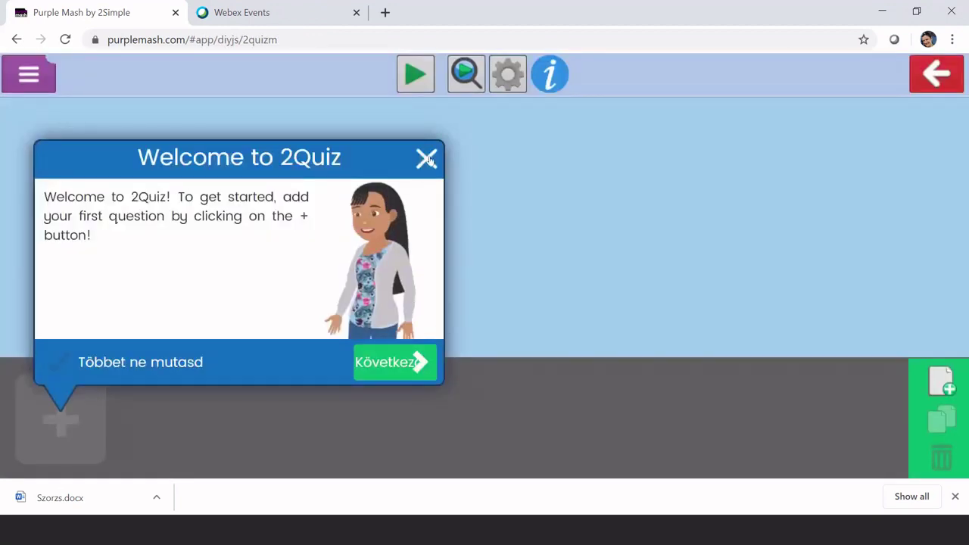
left_click(427, 158)
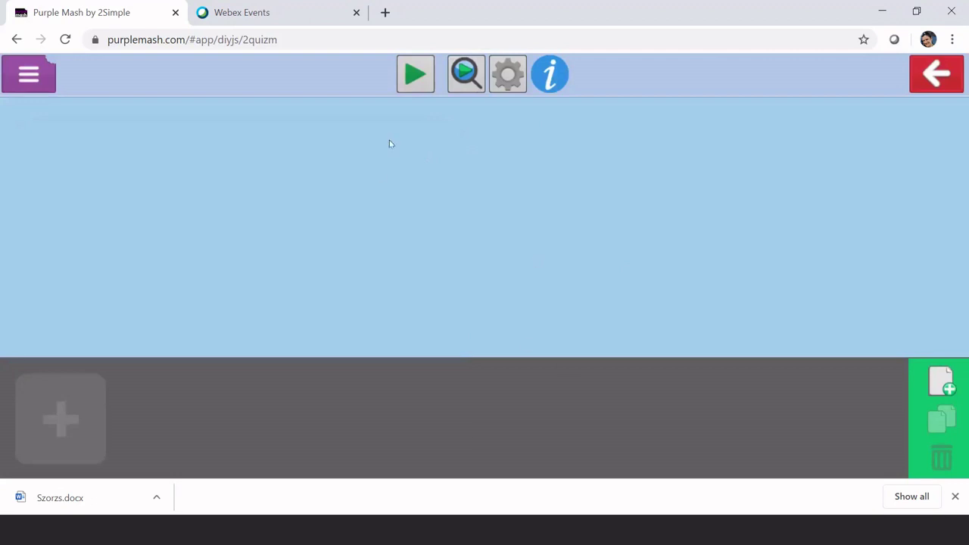
Add a maths question to the quiz and set its first number range to 100 to 500
left_click(940, 378)
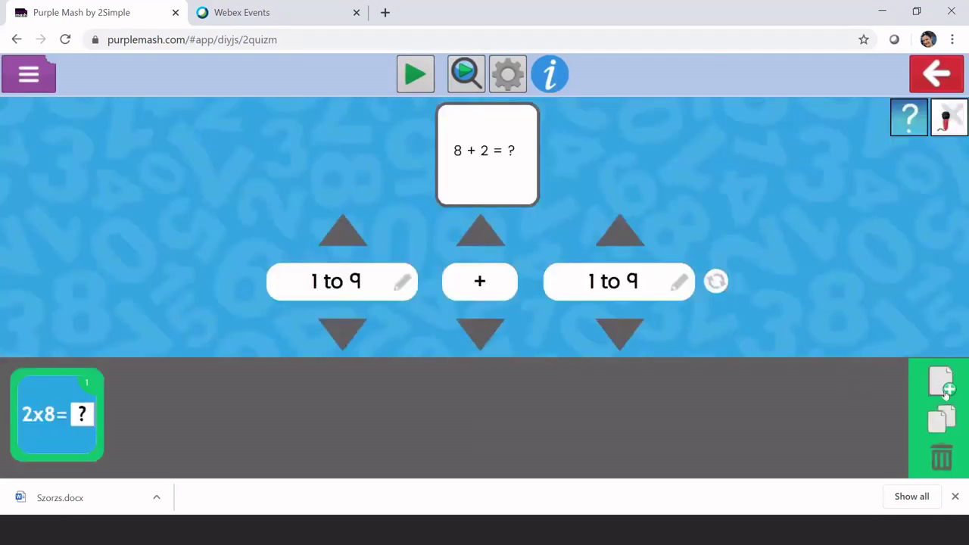
left_click(342, 230)
left_click(342, 230)
left_click(342, 230)
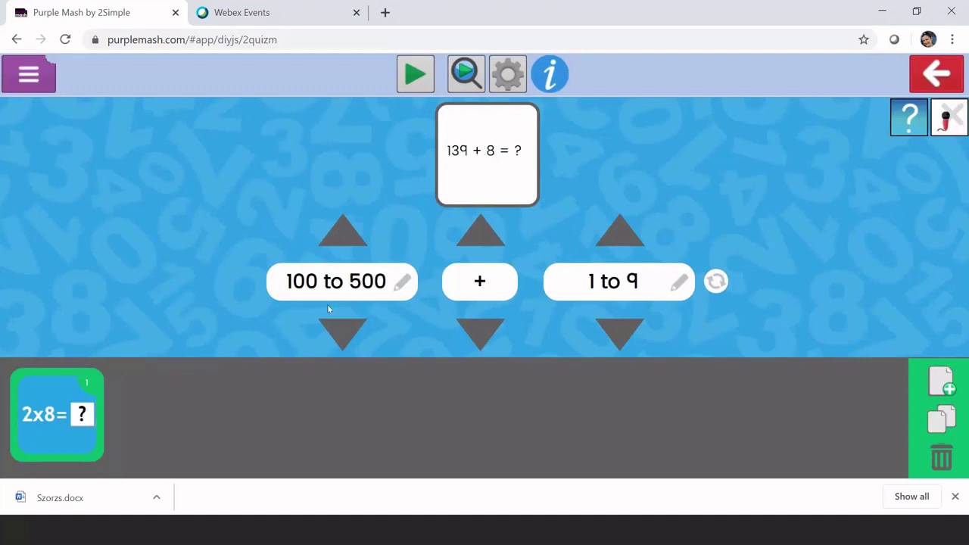
Change the question's operation to subtraction and set its second number range to 0 to 12
left_click(478, 241)
left_click(478, 241)
left_click(478, 241)
left_click(477, 241)
left_click(625, 236)
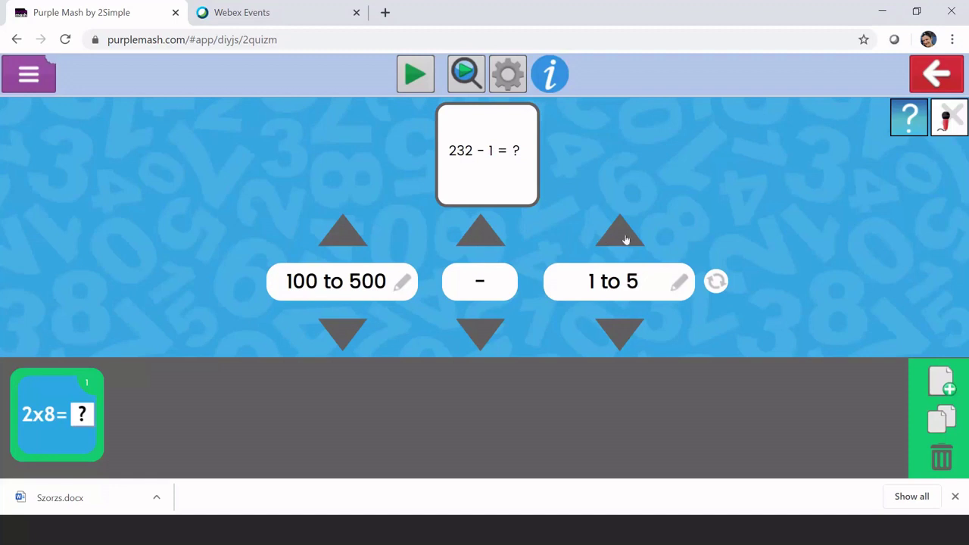
left_click(624, 236)
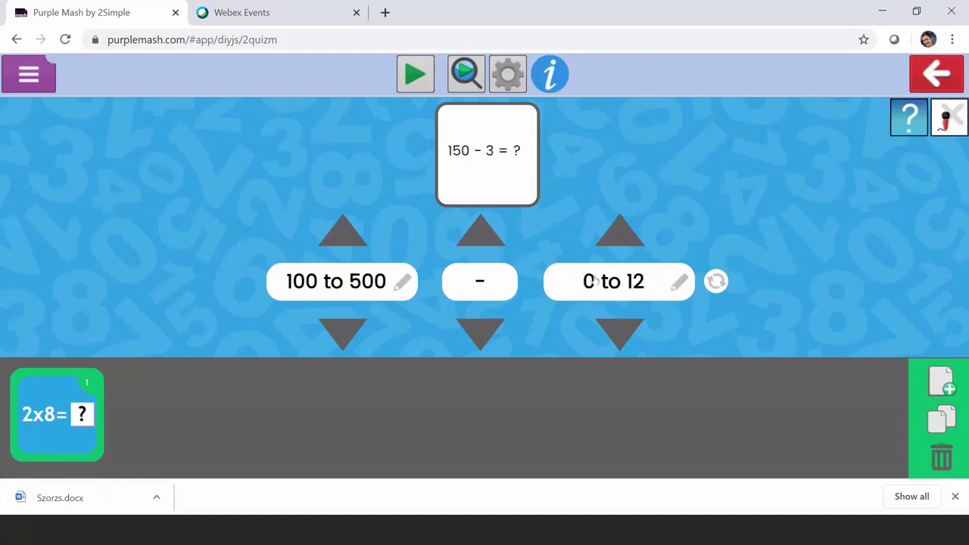
left_click(403, 286)
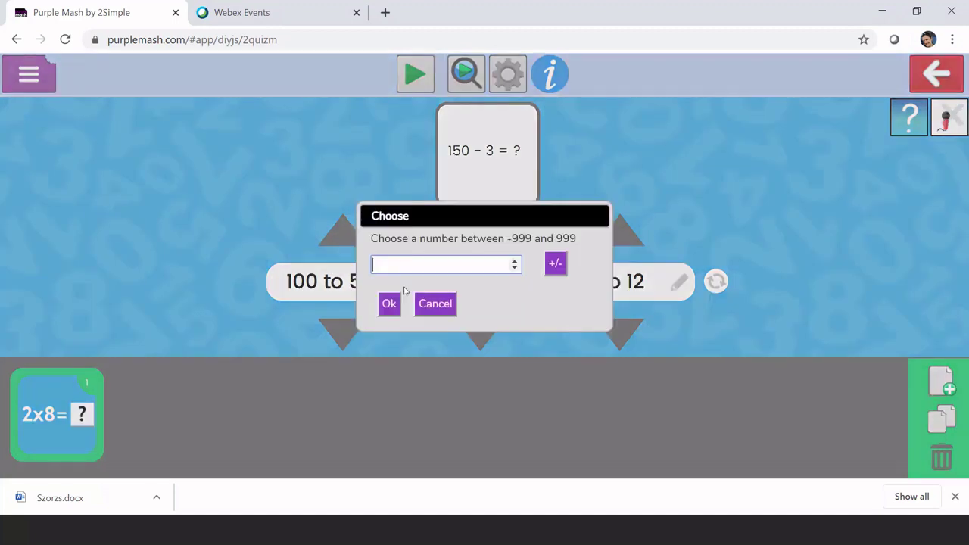
left_click(394, 306)
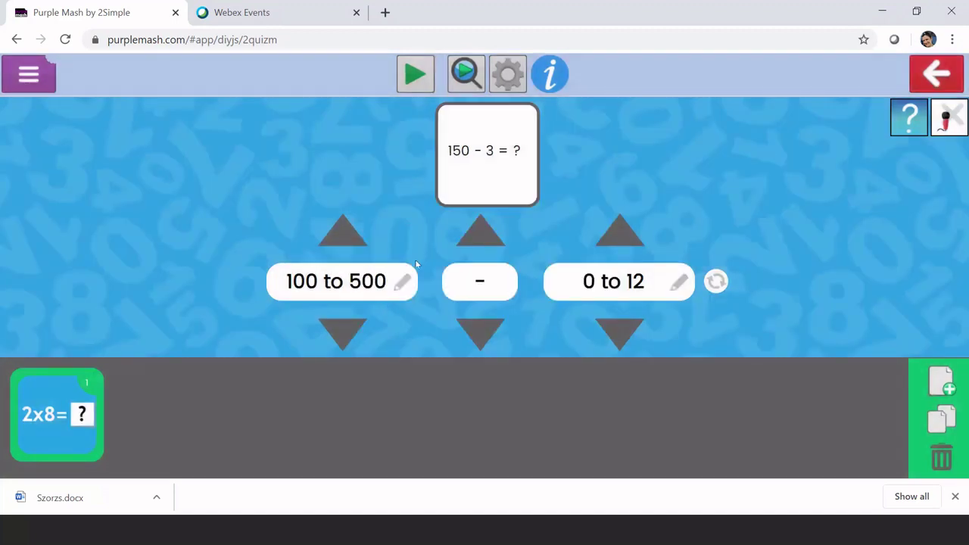
Add a second maths question and save the quiz in the Munkám folder as dzsf
left_click(942, 385)
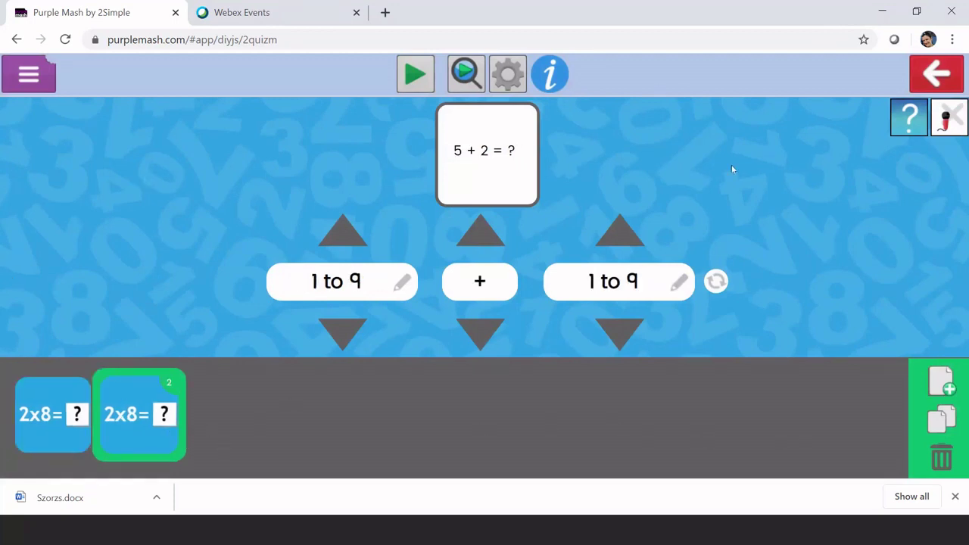
left_click(41, 80)
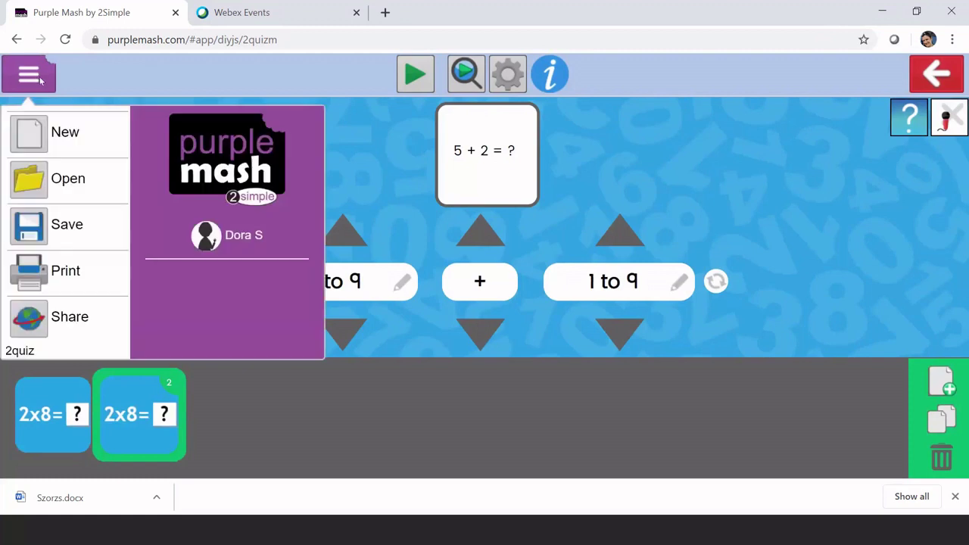
left_click(80, 226)
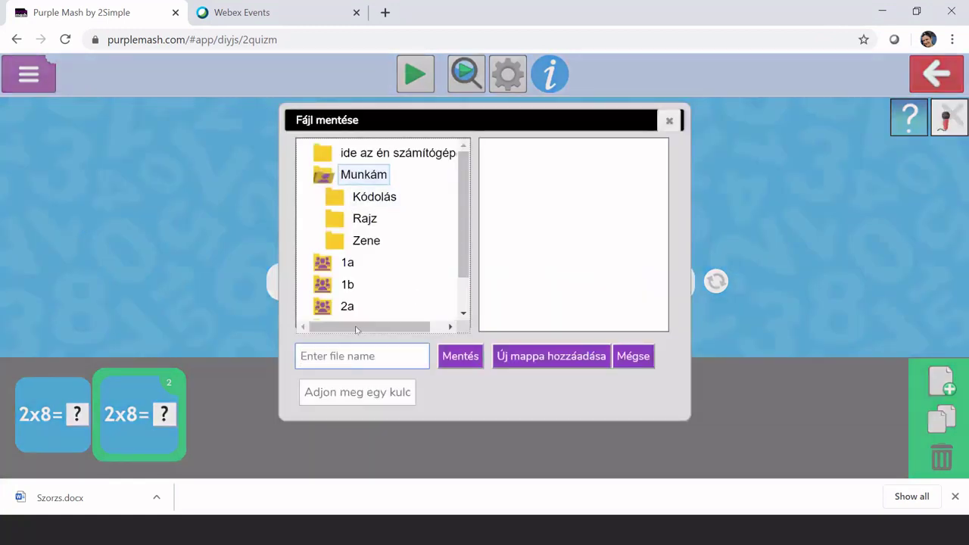
type("dzsf")
left_click(462, 359)
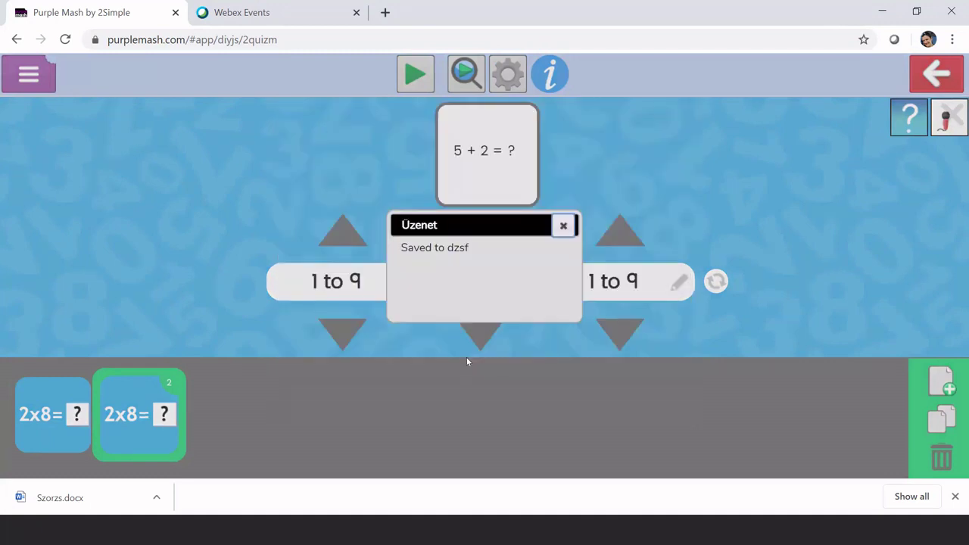
left_click(563, 225)
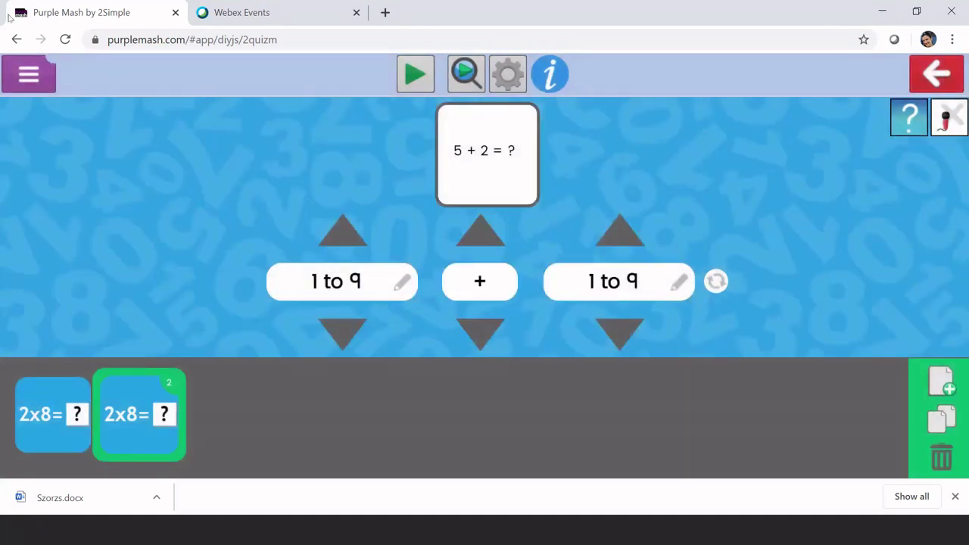
Share the quiz by setting it as a 2Do, with the title sxc and the description sd
left_click(24, 73)
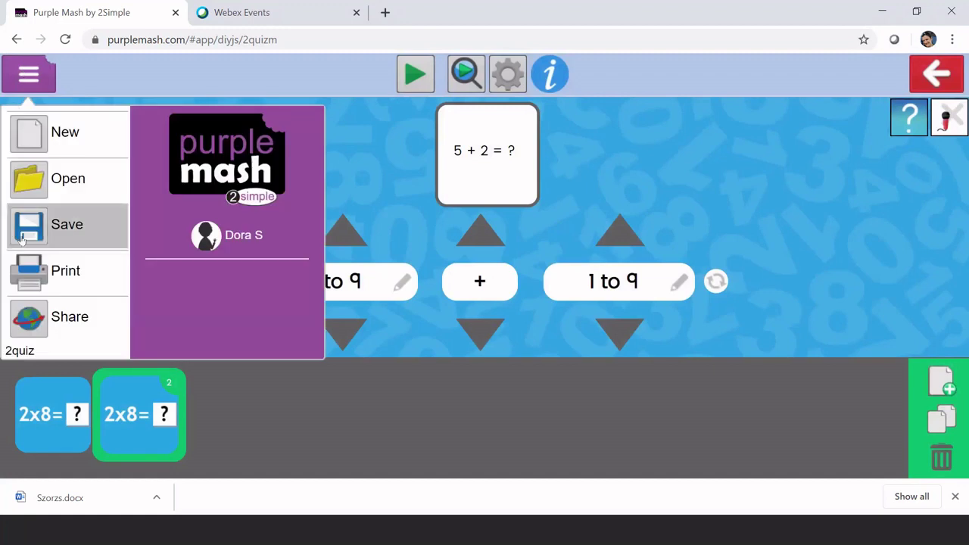
left_click(68, 316)
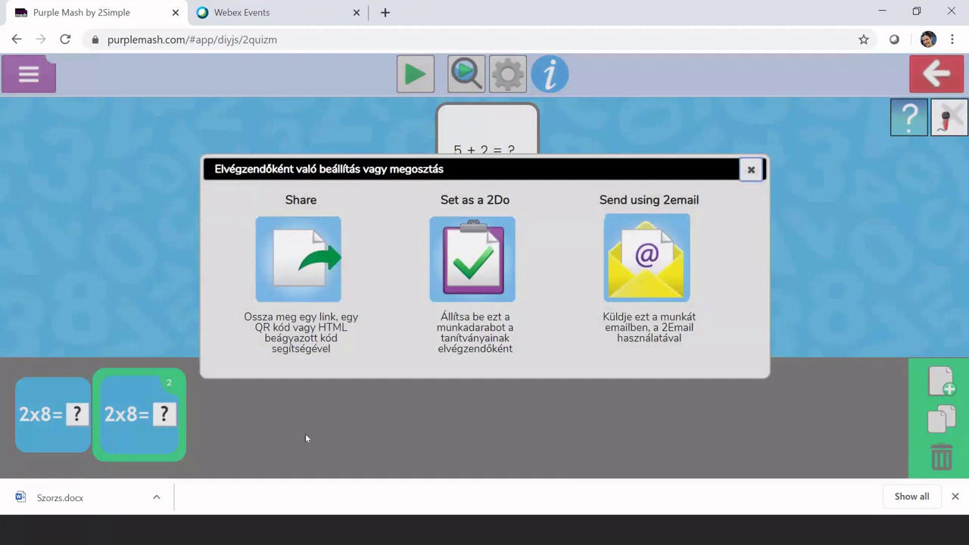
left_click(465, 256)
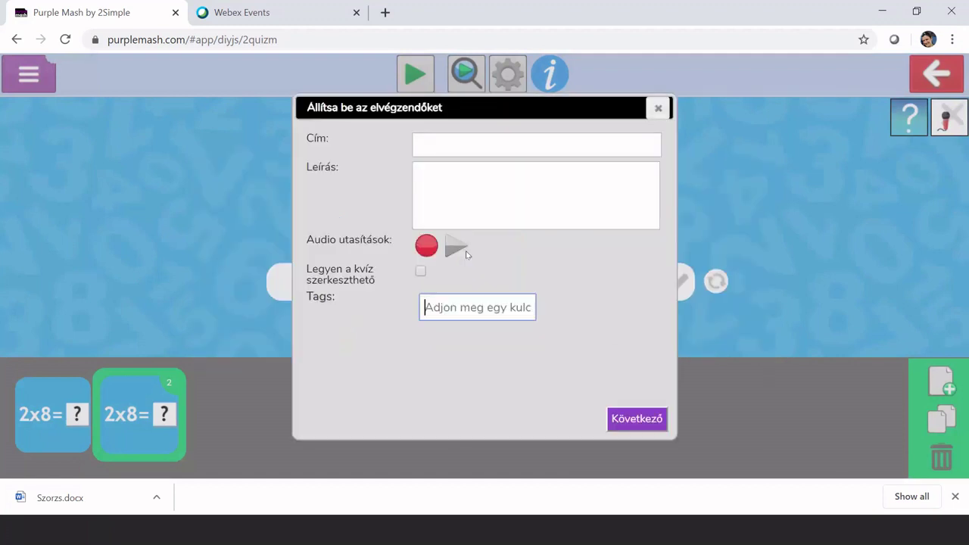
left_click(439, 139)
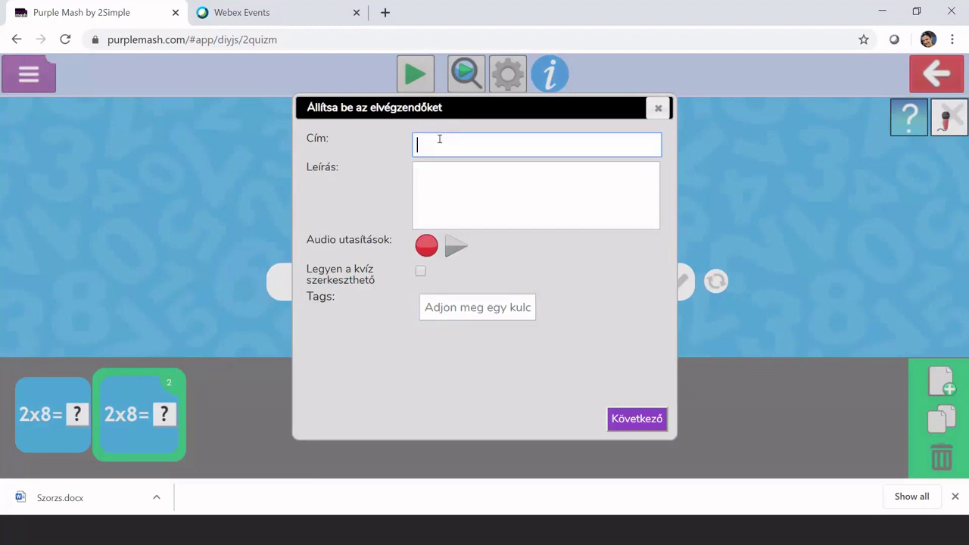
left_click(458, 182)
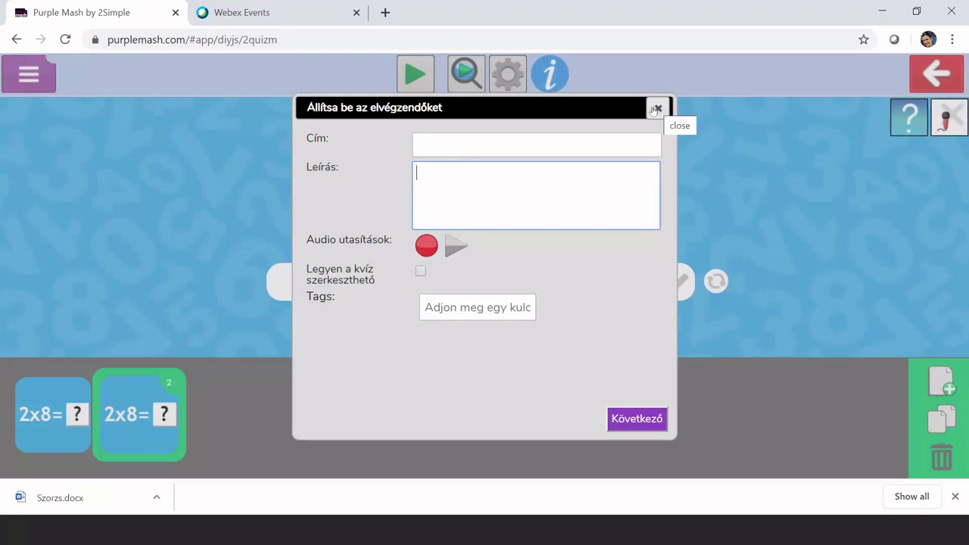
left_click(569, 147)
type("sxc")
left_click(537, 187)
type("sd")
left_click(643, 421)
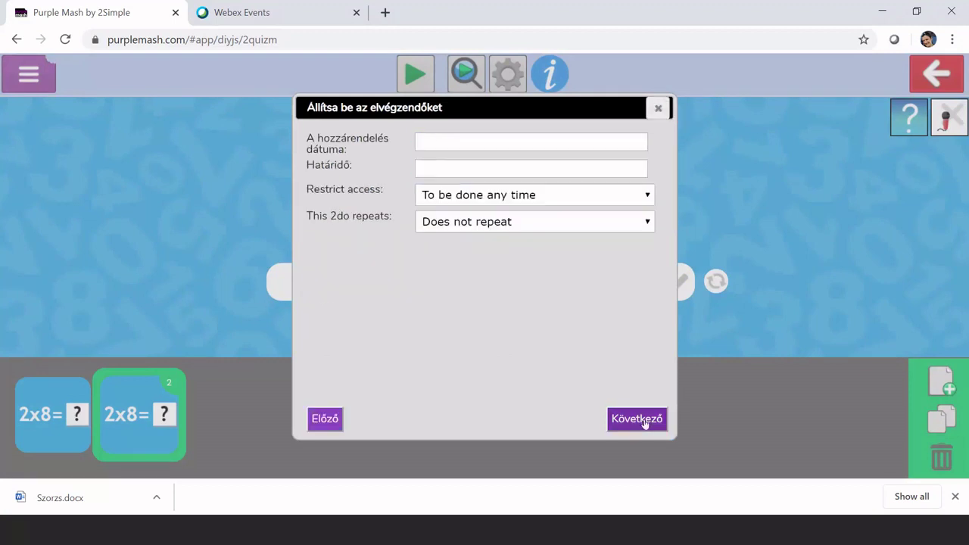
Set both the assignment date and the deadline of the 2Do to 2020-04-13
left_click(432, 137)
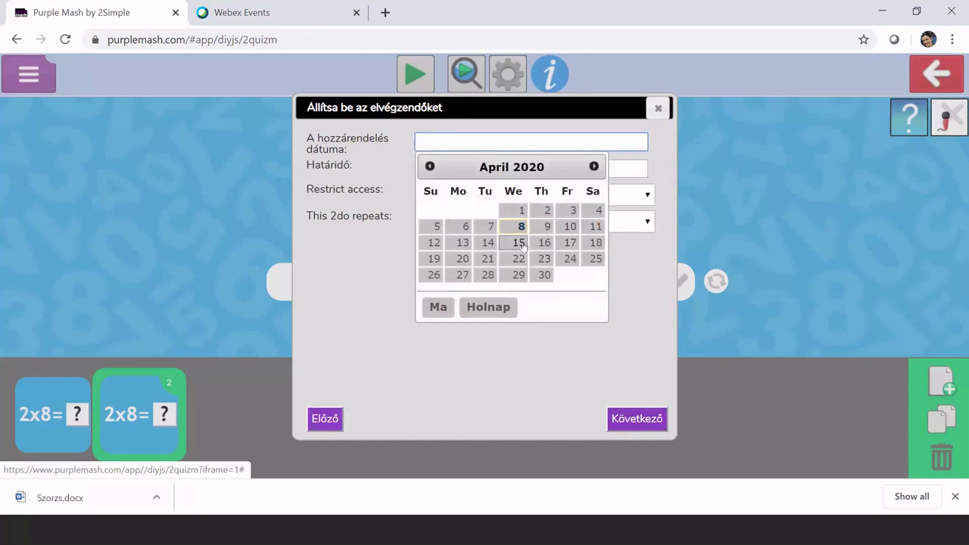
left_click(463, 243)
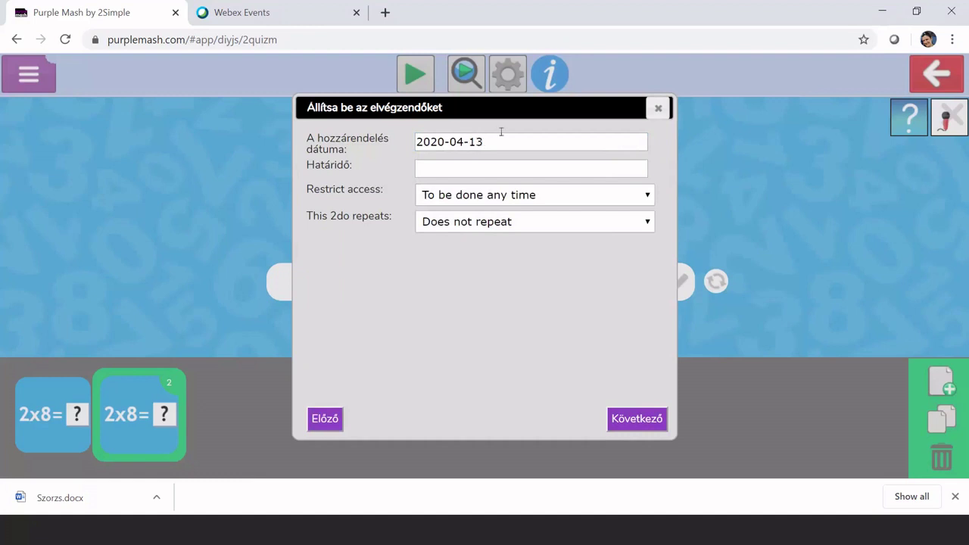
left_click(484, 160)
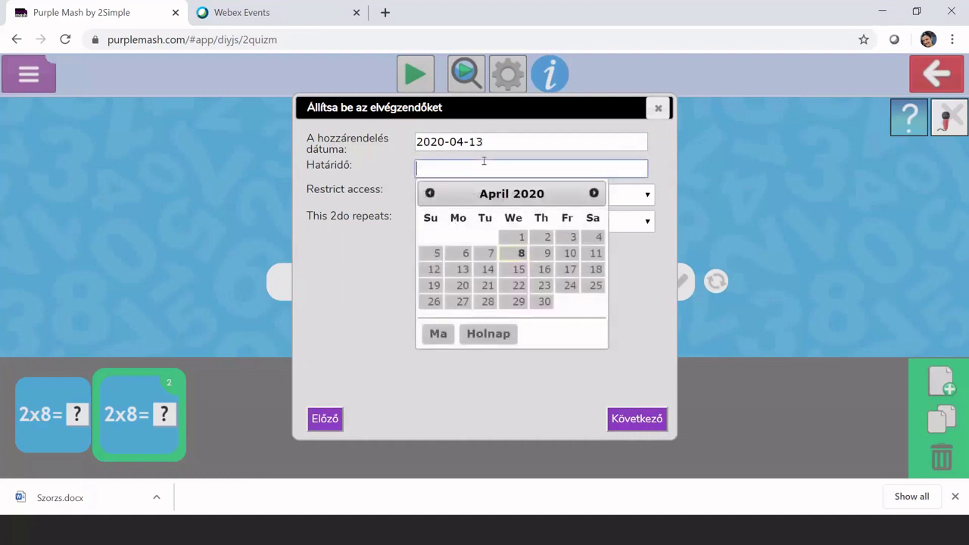
left_click(458, 272)
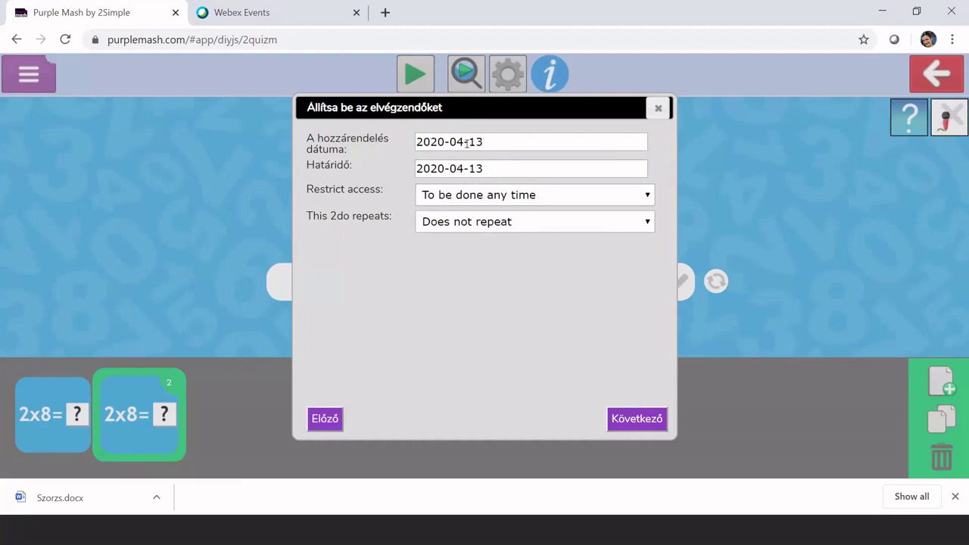
Select To be done any time as the 2Do's access restriction and proceed to the class and group assignment
left_click(475, 197)
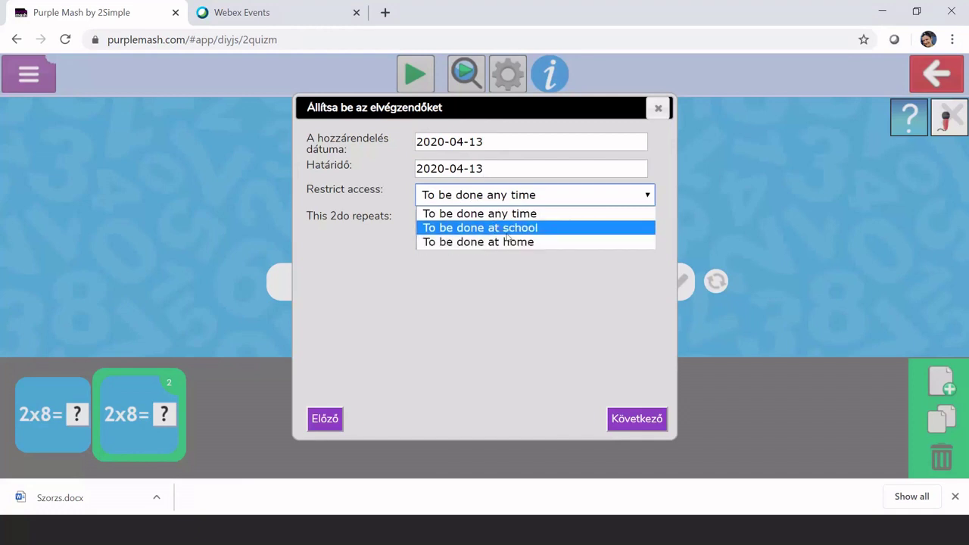
left_click(534, 215)
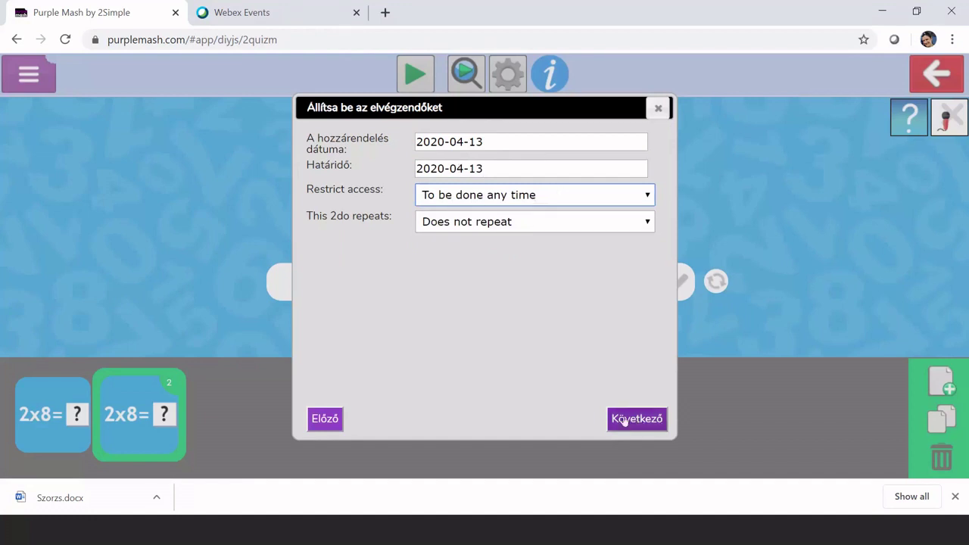
left_click(547, 199)
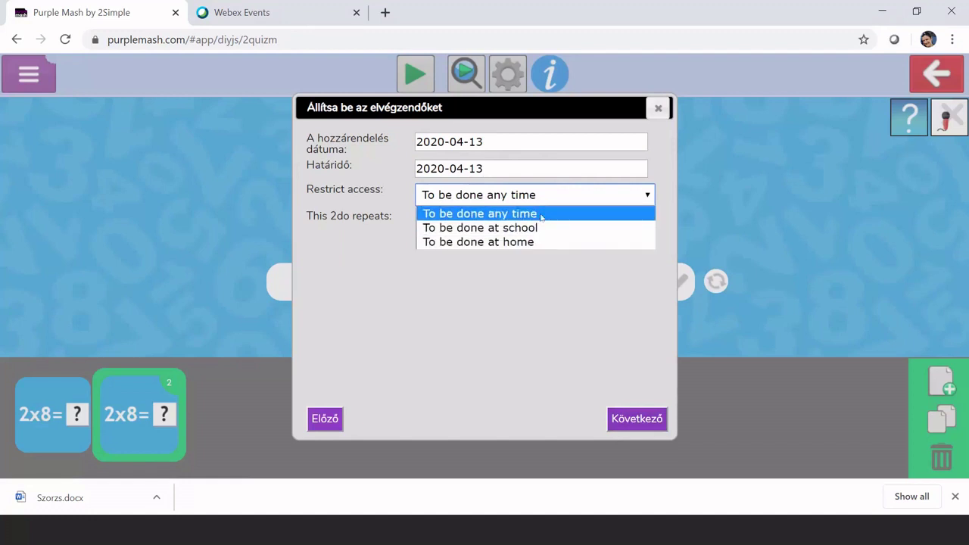
left_click(539, 214)
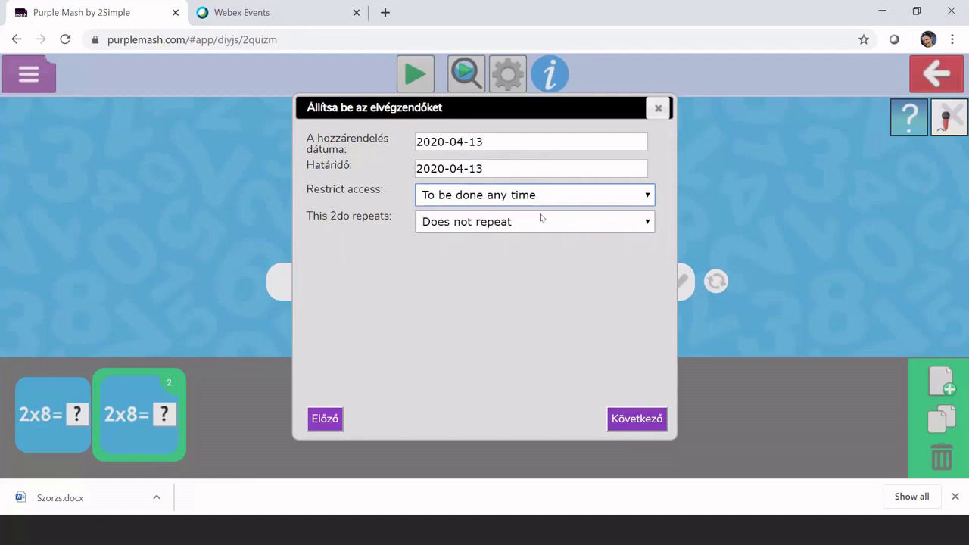
left_click(640, 421)
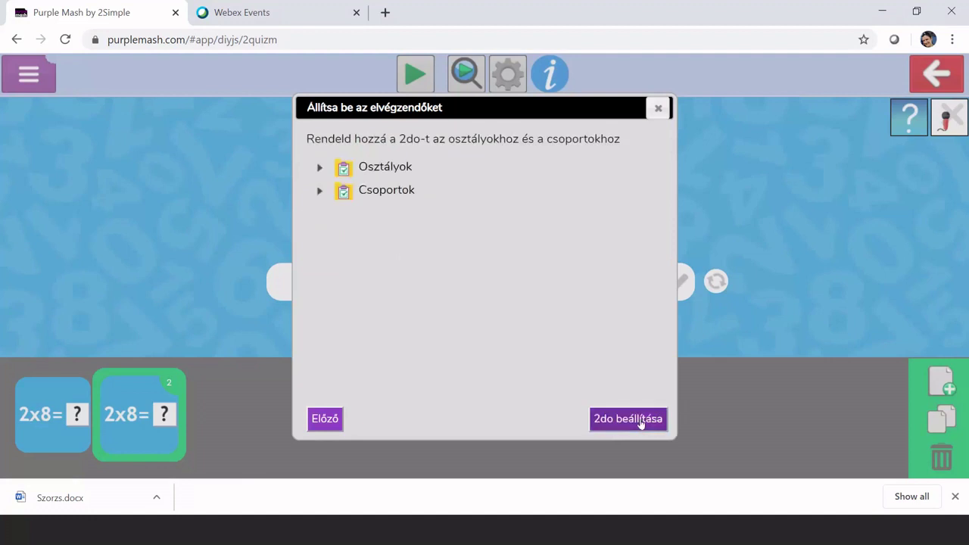
Assign the 2Do to the first and third pupils of class 1a, set it, and close the dialog
left_click(318, 168)
left_click(356, 194)
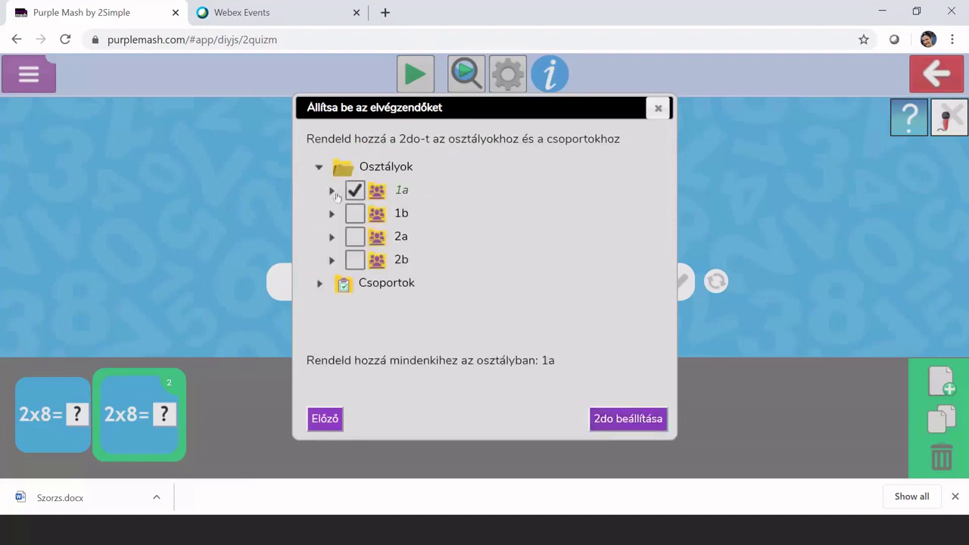
left_click(369, 239)
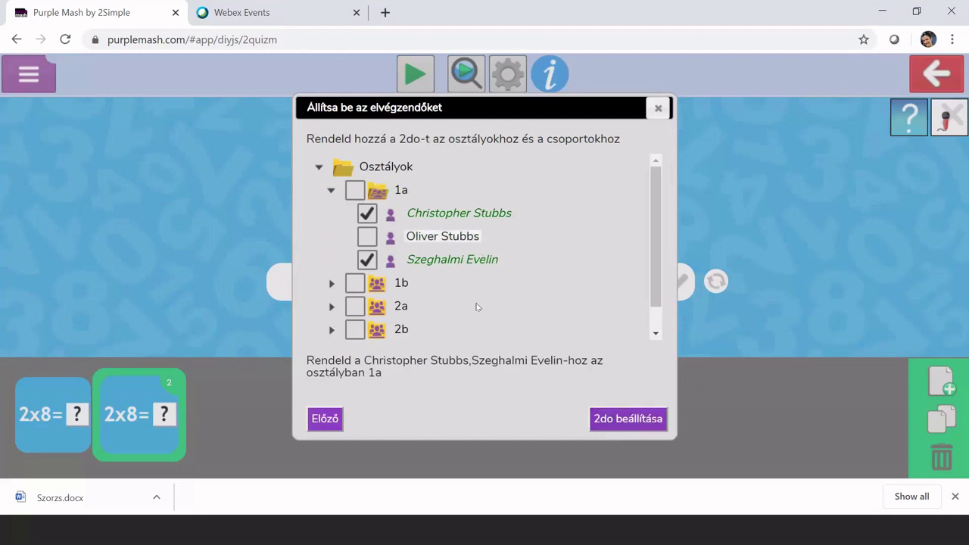
left_click(618, 421)
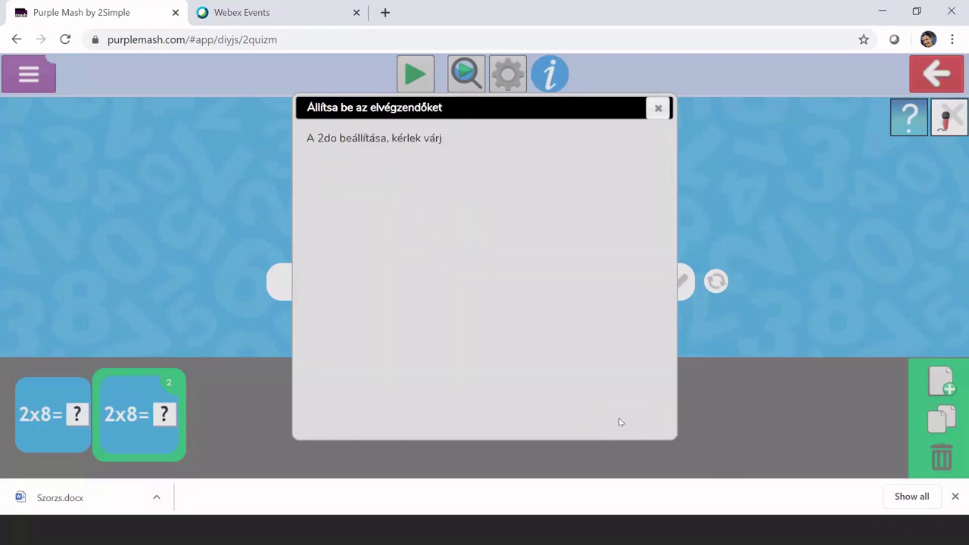
left_click(659, 108)
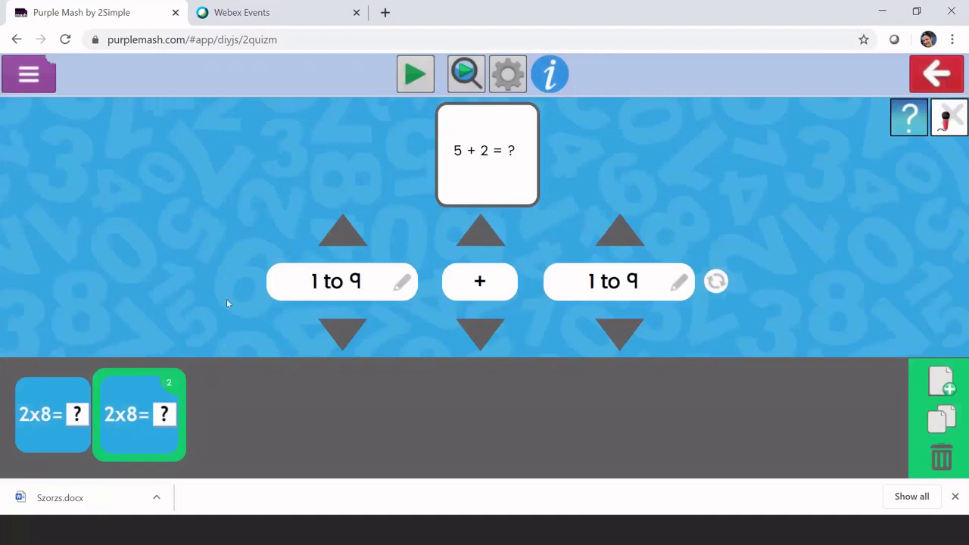
Exit the maths quiz without saving it again and look over the activities in the 2Do It Yourself collection
left_click(945, 69)
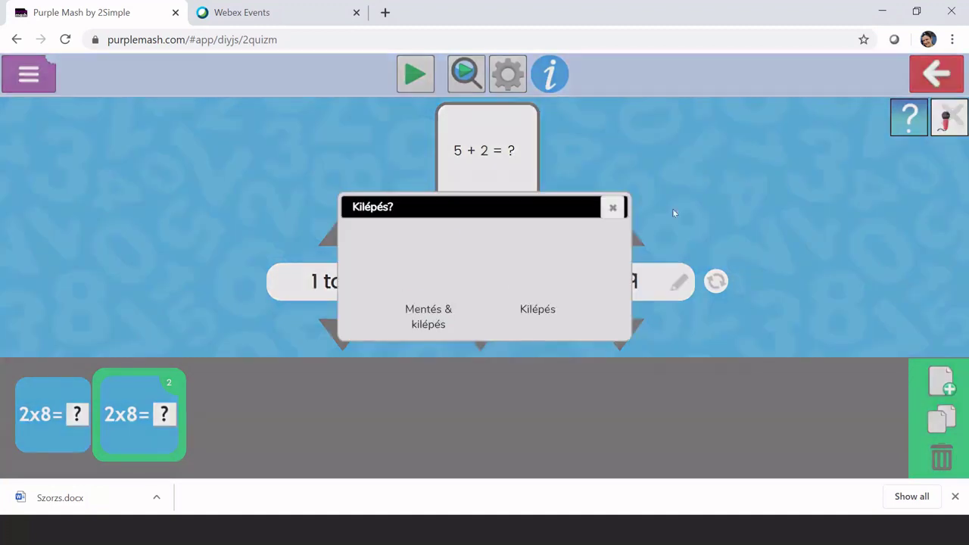
left_click(537, 262)
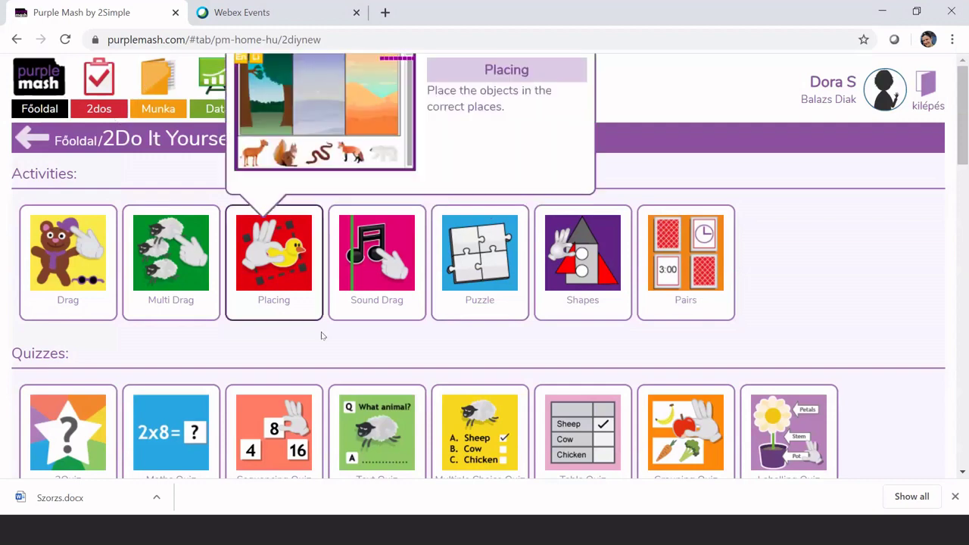
mouse_move(454, 437)
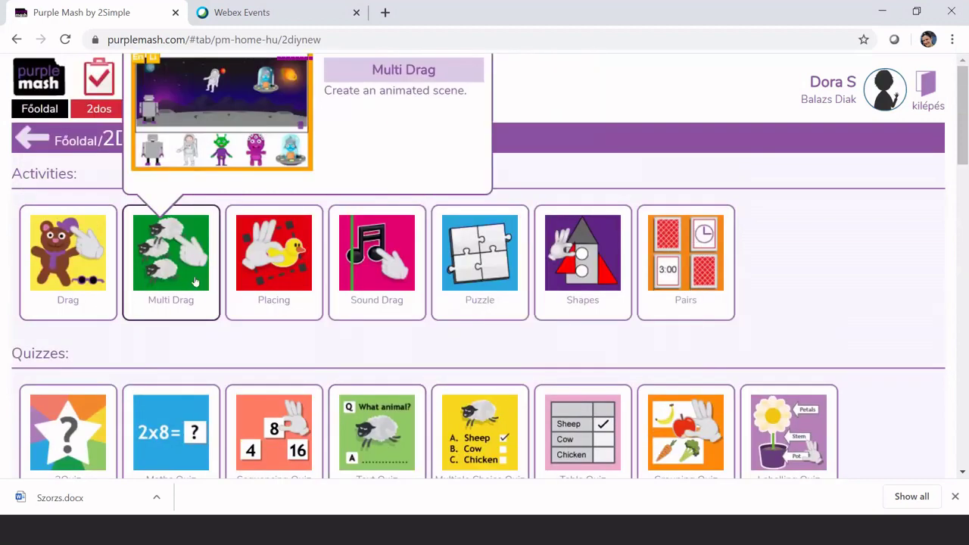
mouse_move(468, 303)
mouse_move(670, 298)
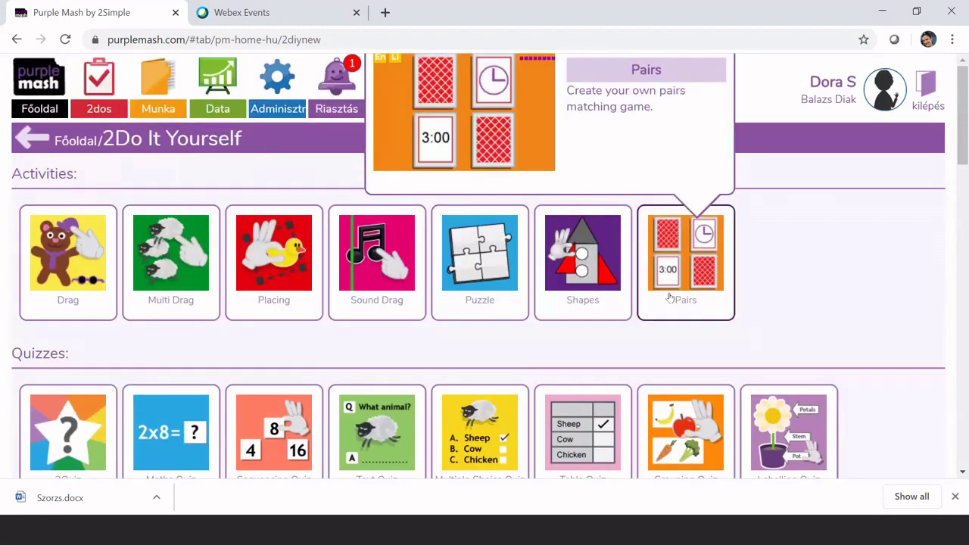
mouse_move(481, 280)
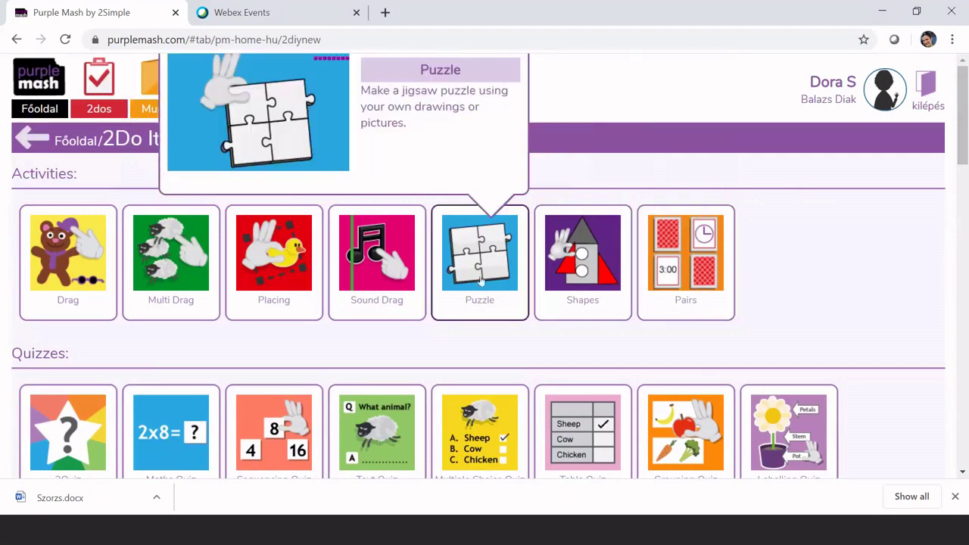
View the Napkelte painting in the Rajz subfolder of the Munkám work folder, and close it
left_click(153, 86)
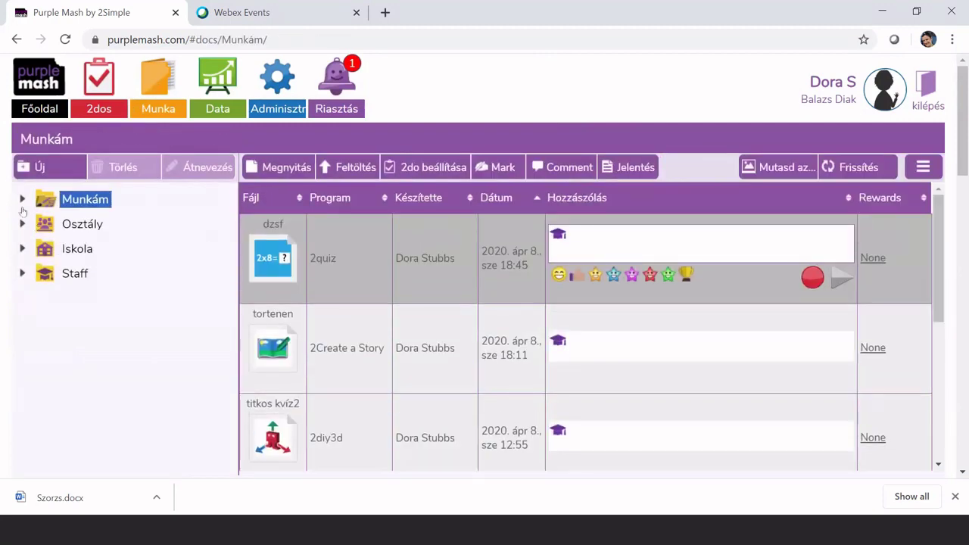
left_click(85, 249)
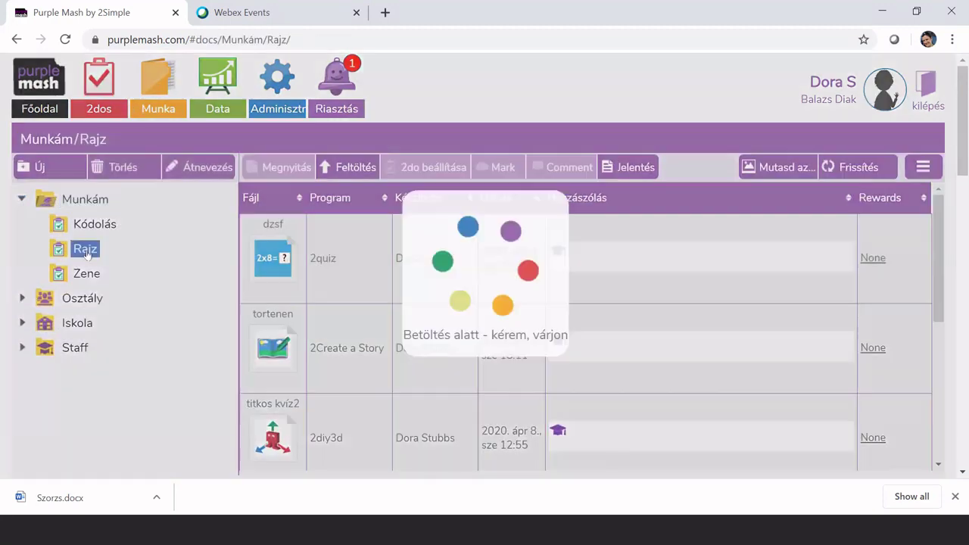
scroll(329, 398, "down", 2)
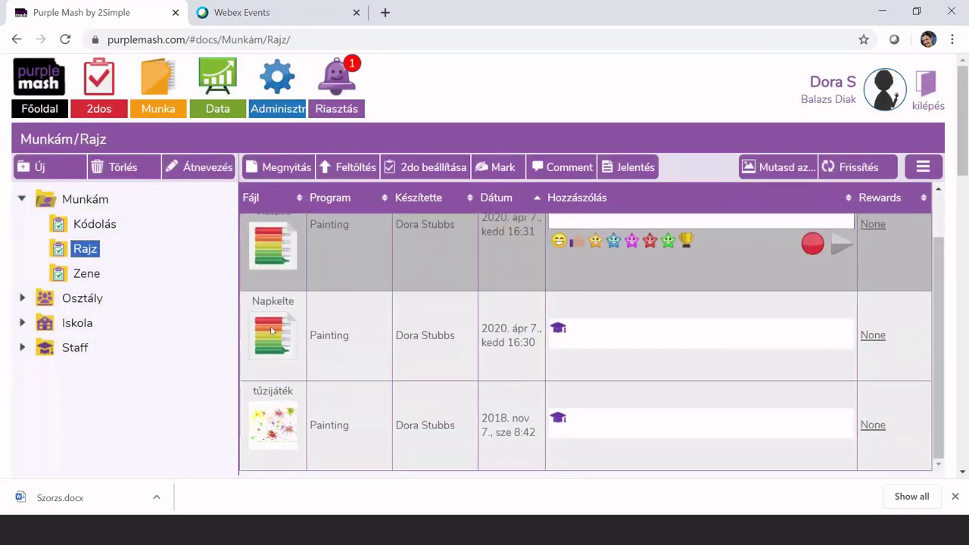
double_click(271, 331)
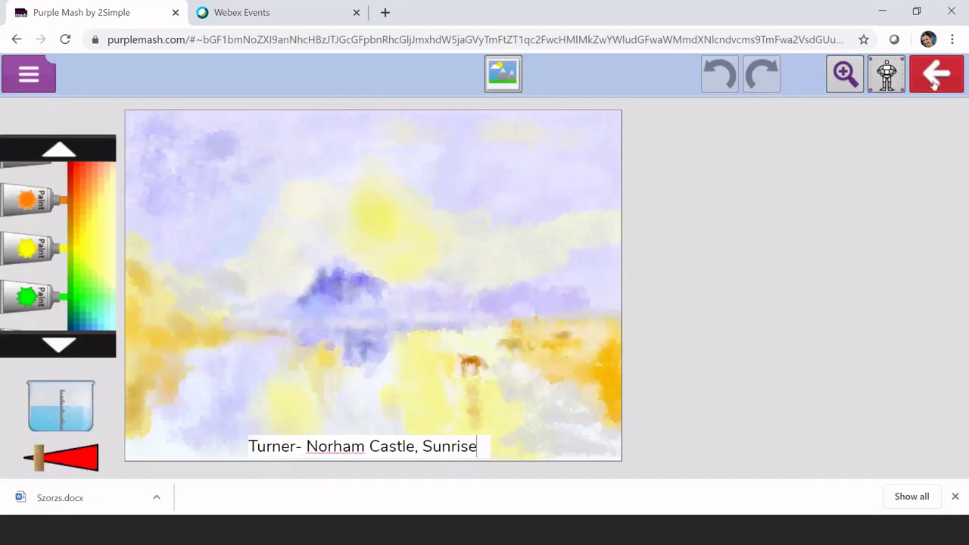
left_click(934, 83)
left_click(530, 267)
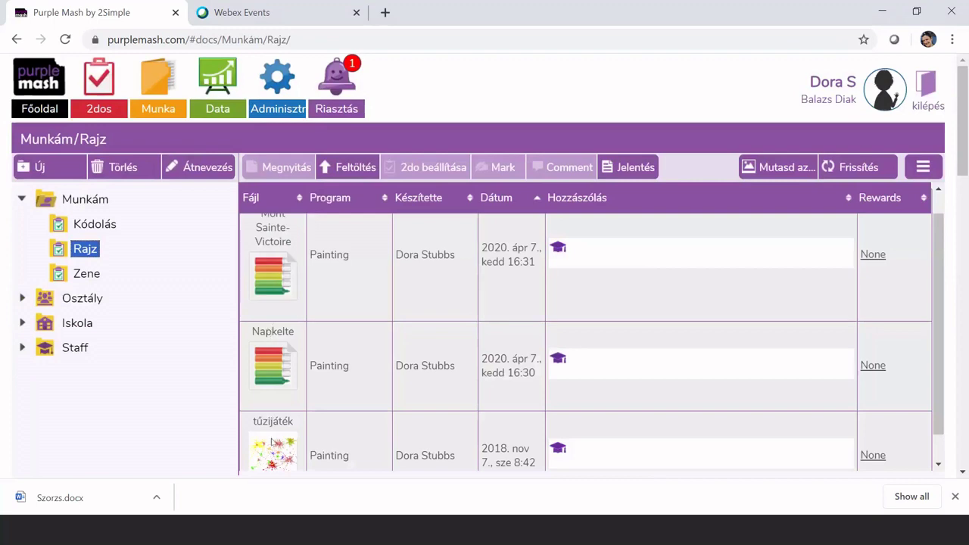
Open the tűzijáték painting from the Rajz folder, and close it
double_click(271, 440)
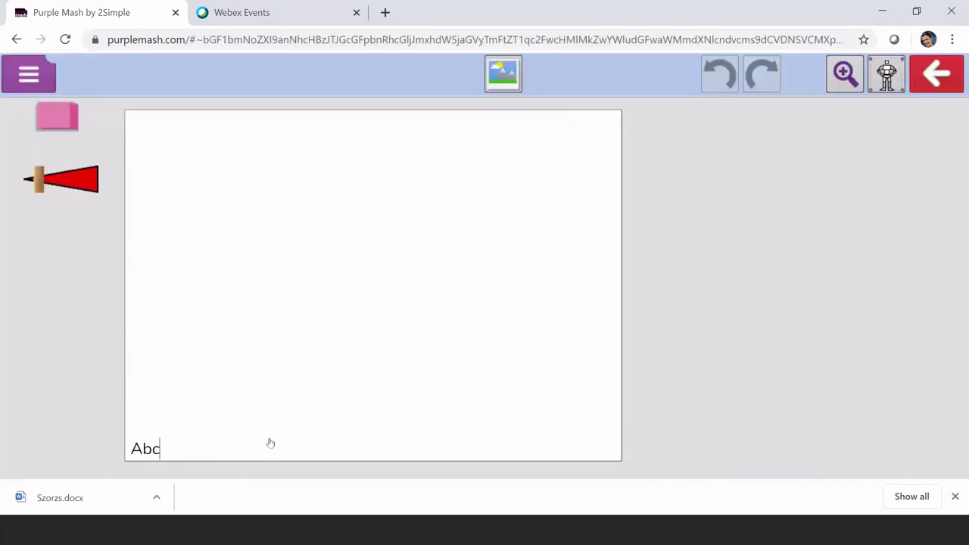
left_click(937, 74)
left_click(429, 261)
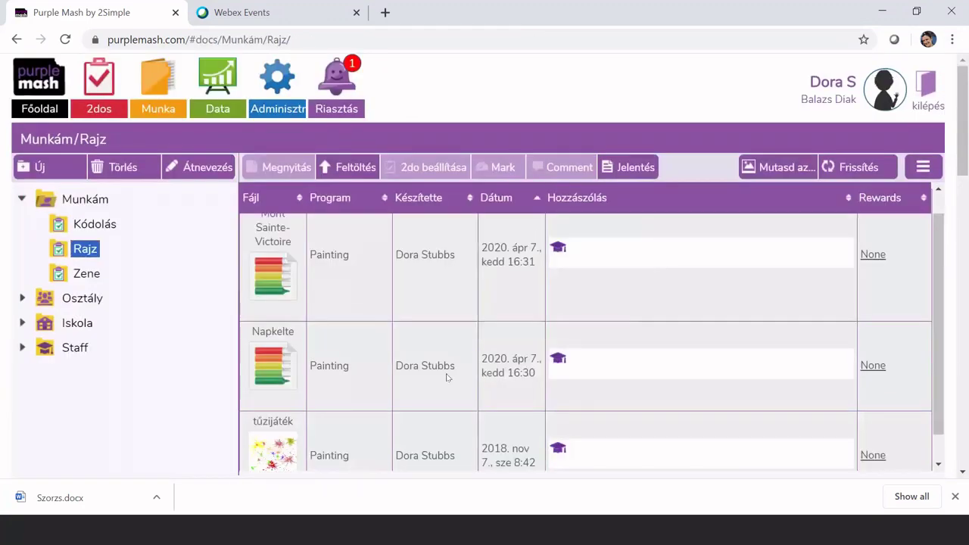
View the Mont Sainte-Victoire painting from the Rajz folder, and close it
double_click(274, 259)
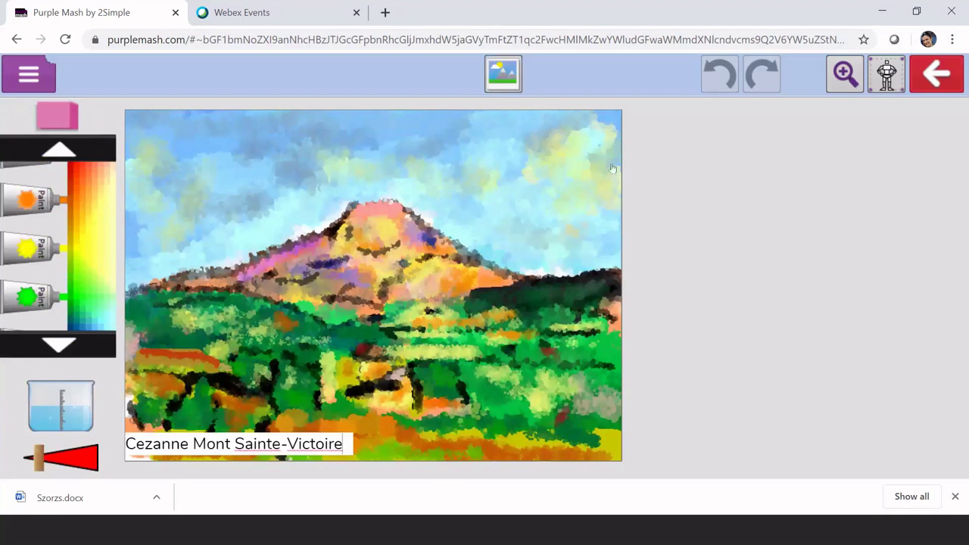
left_click(945, 72)
left_click(535, 259)
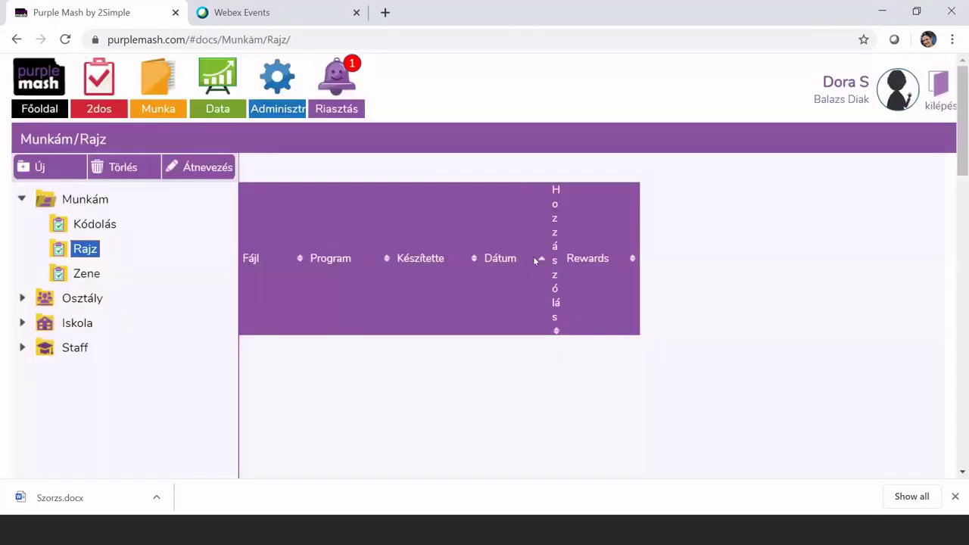
Return to the home page and open the 2Do It Yourself collection
left_click(38, 72)
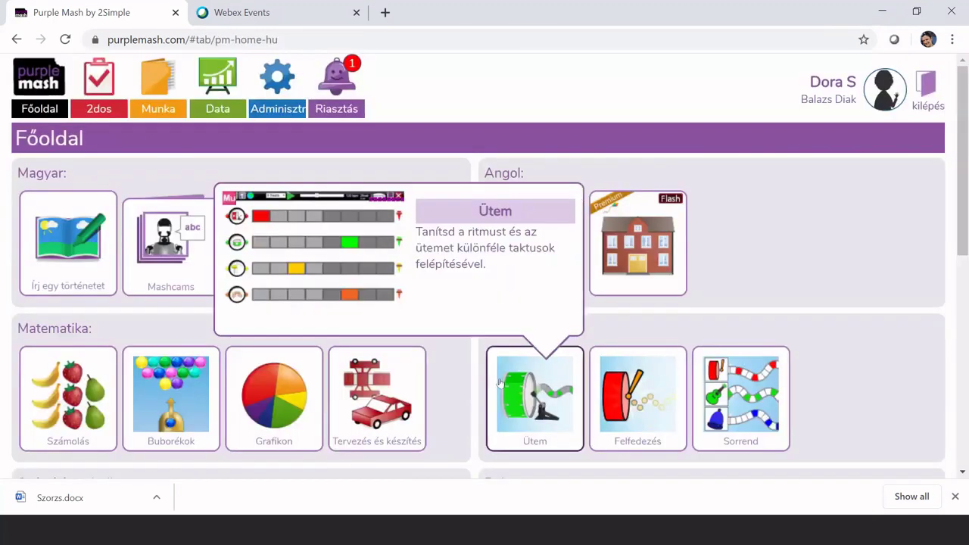
scroll(651, 394, "down", 5)
left_click(546, 363)
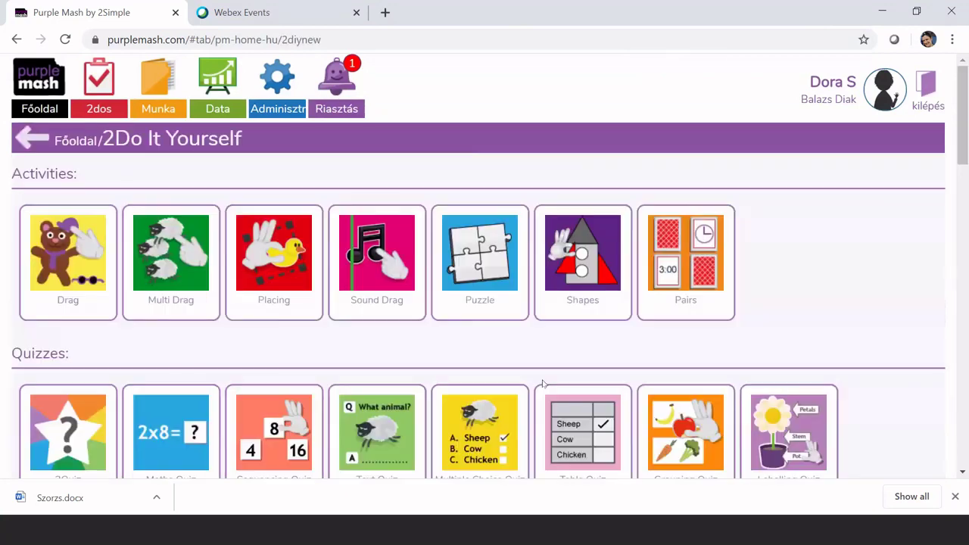
Launch the Puzzle activity and choose the rectangular jigsaw layout with four columns and three rows
left_click(474, 290)
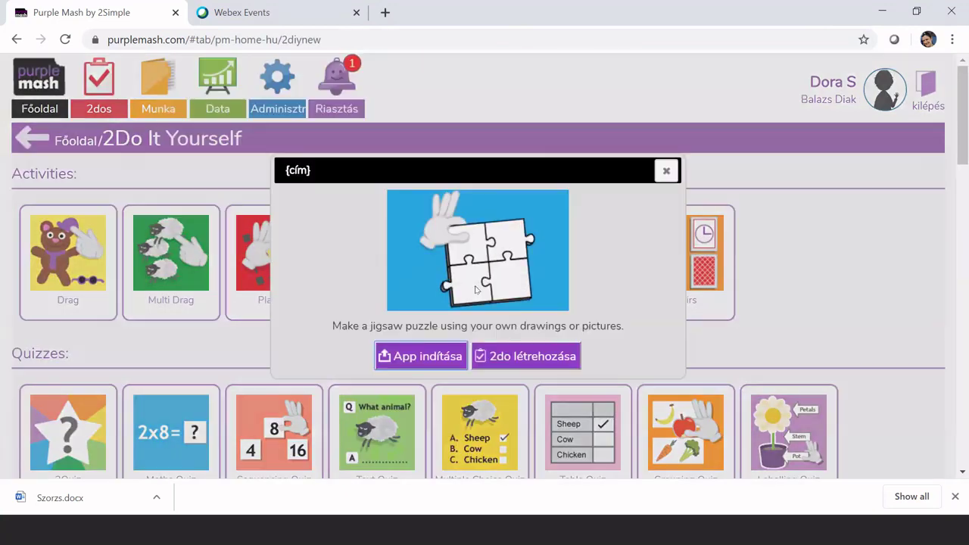
left_click(409, 358)
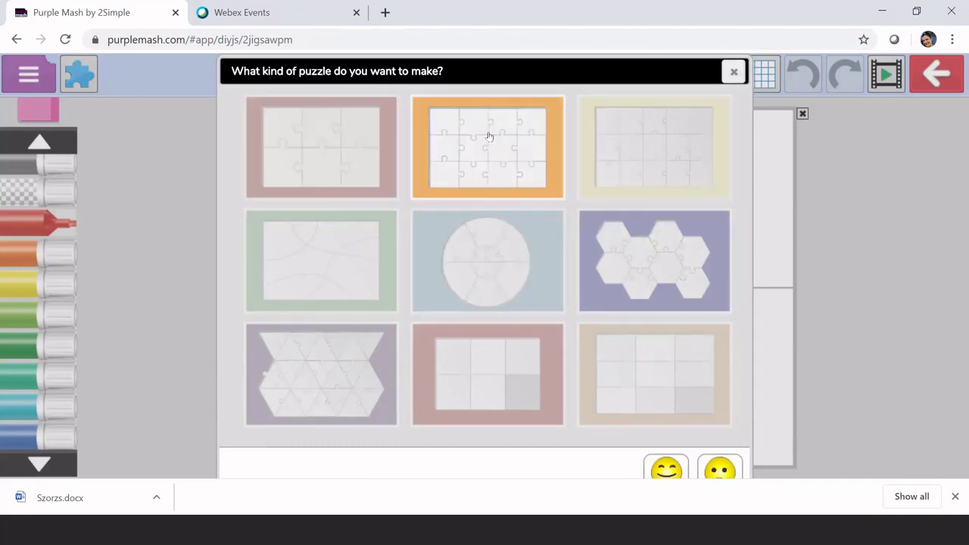
left_click(481, 174)
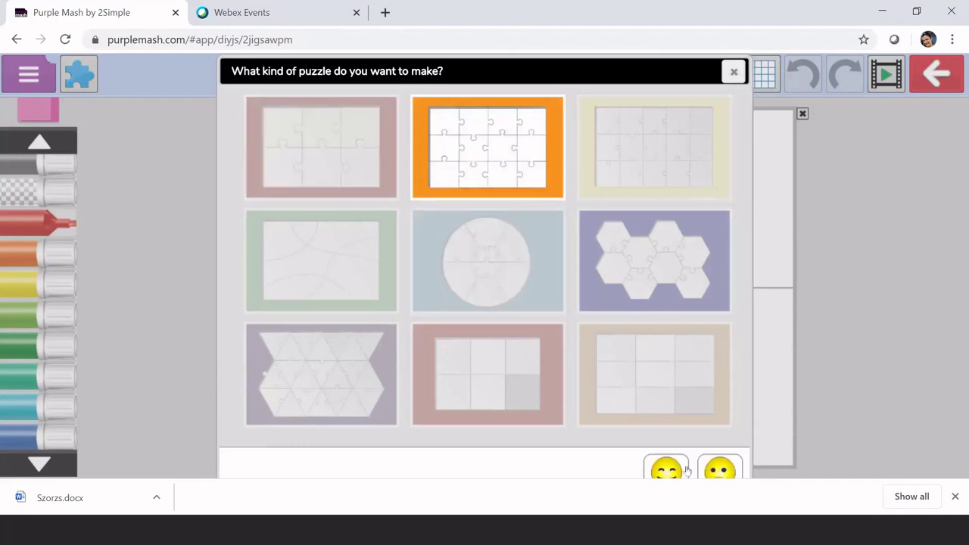
left_click(664, 471)
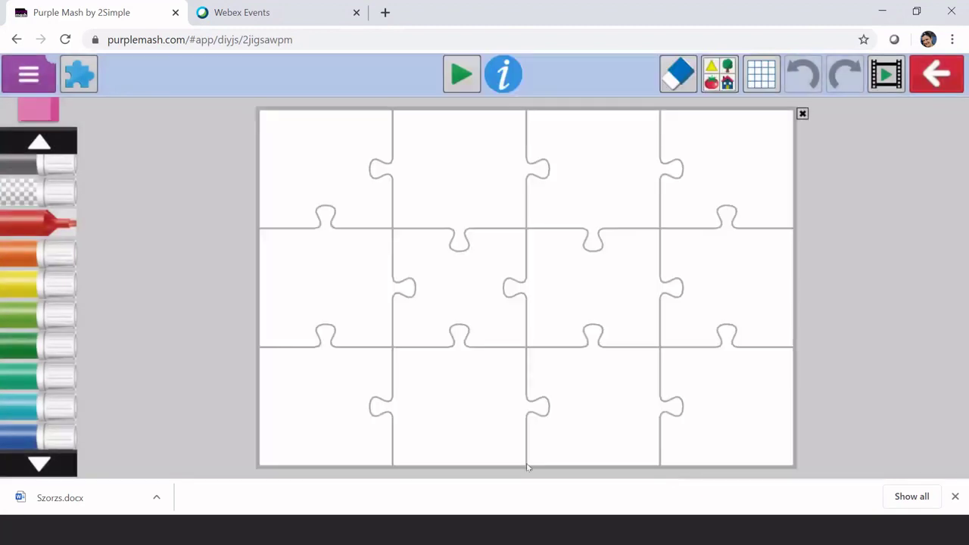
Fill the jigsaw with the saved Cezanne Mont Sainte-Victoire painting from the Rajz folder under Munkám
left_click(725, 78)
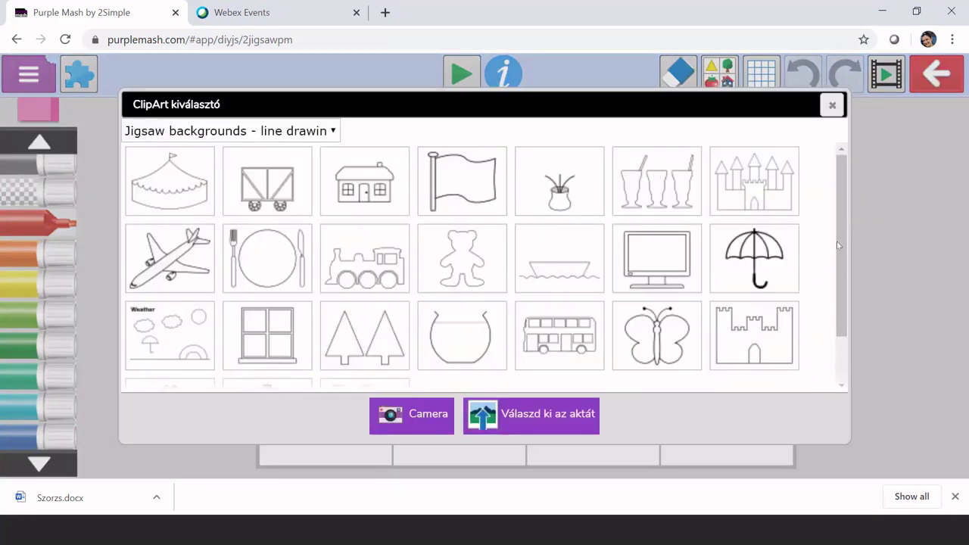
scroll(842, 260, "down", 1)
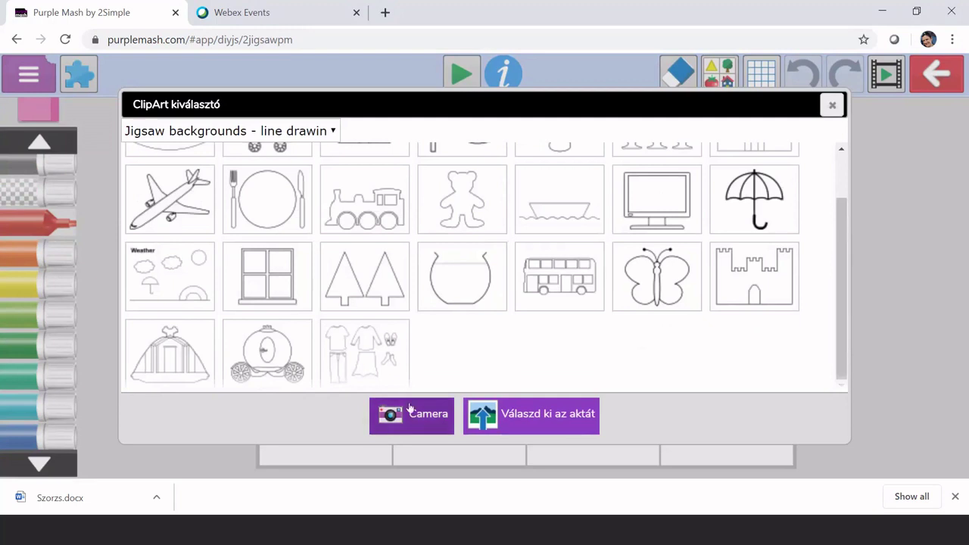
left_click(539, 414)
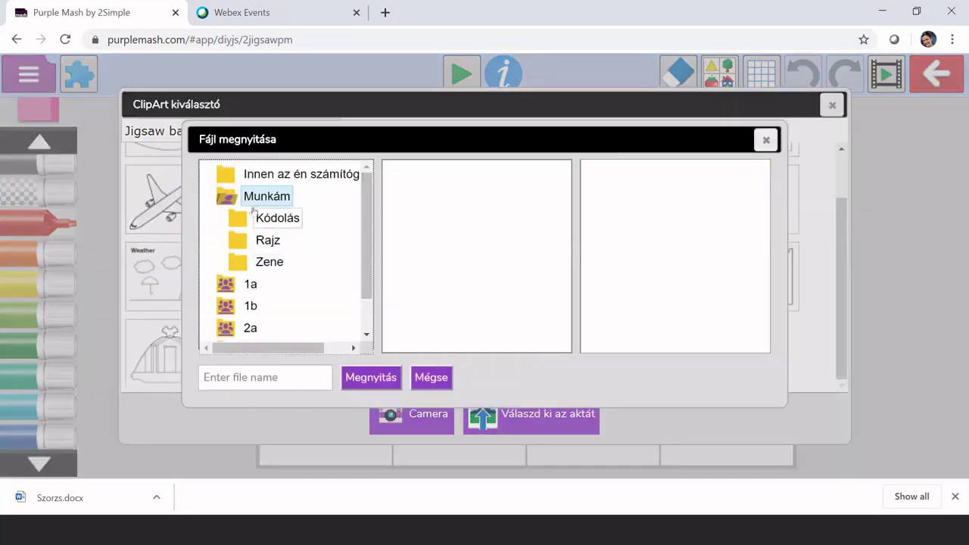
left_click(265, 242)
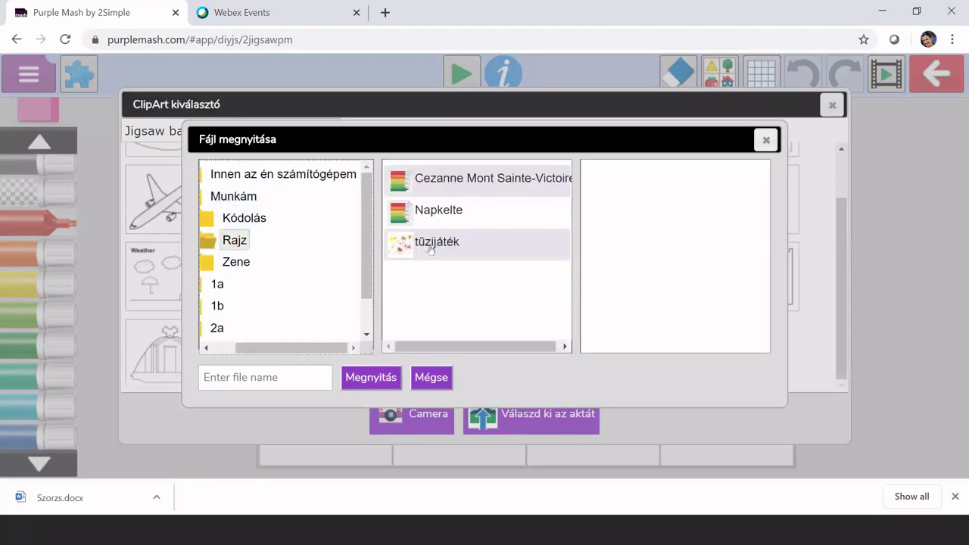
double_click(466, 188)
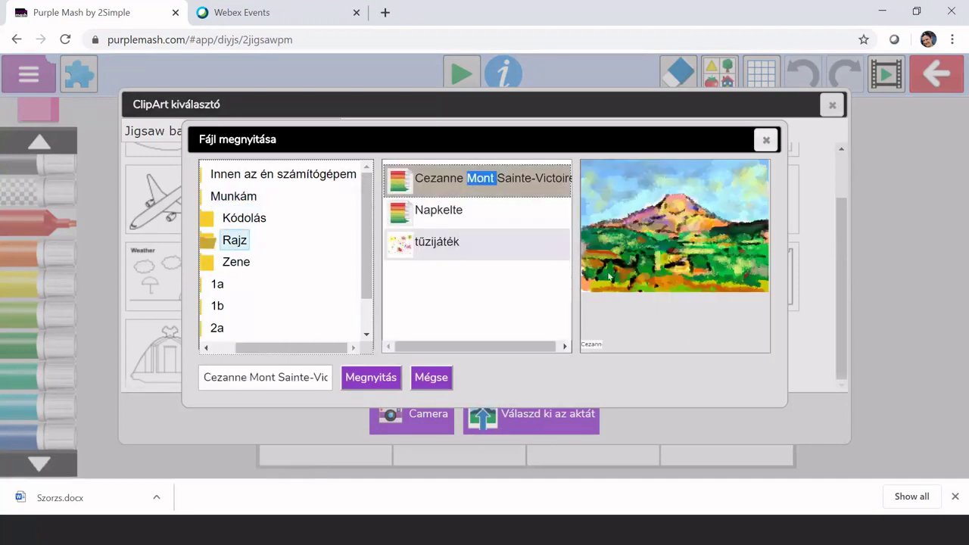
left_click(379, 380)
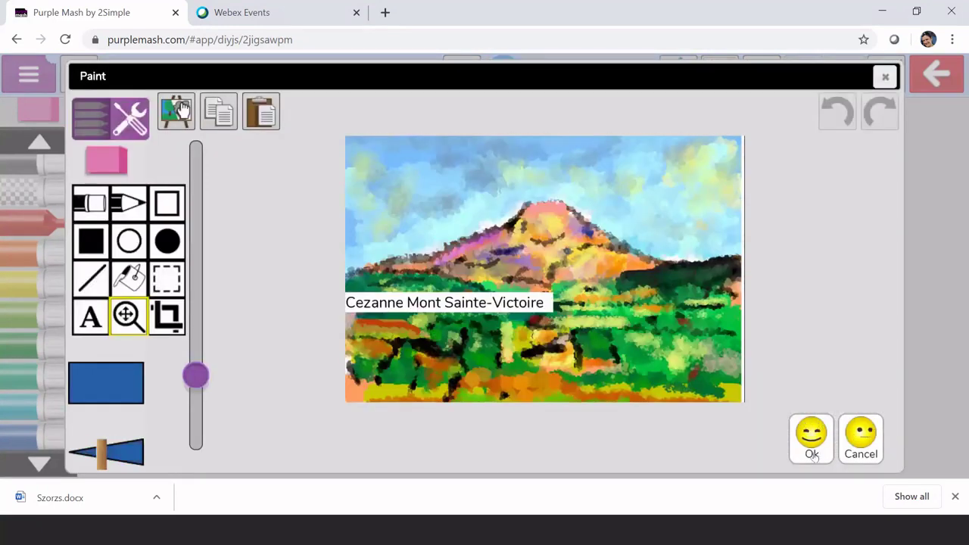
left_click(812, 445)
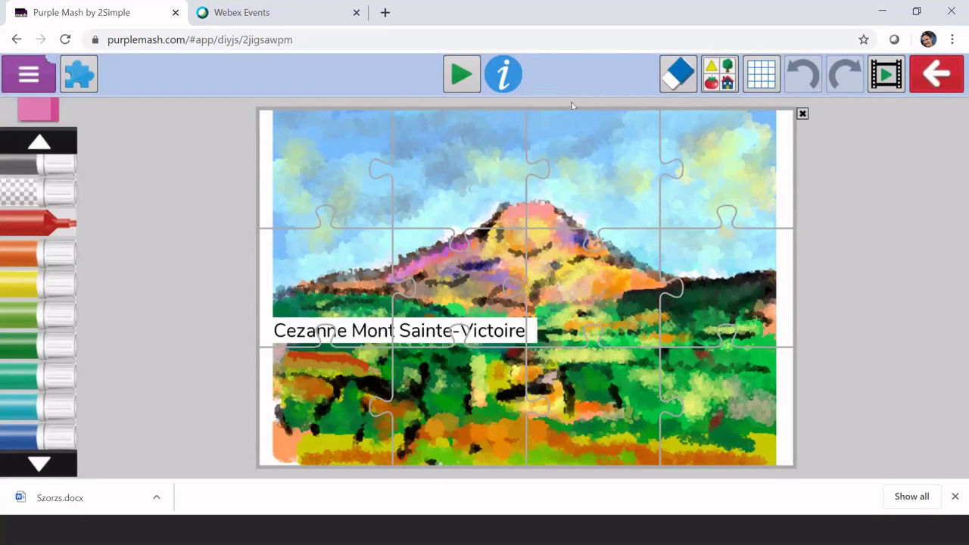
Play the jigsaw, move the mountain and sky pieces around the board, and return to the puzzle editor
left_click(461, 75)
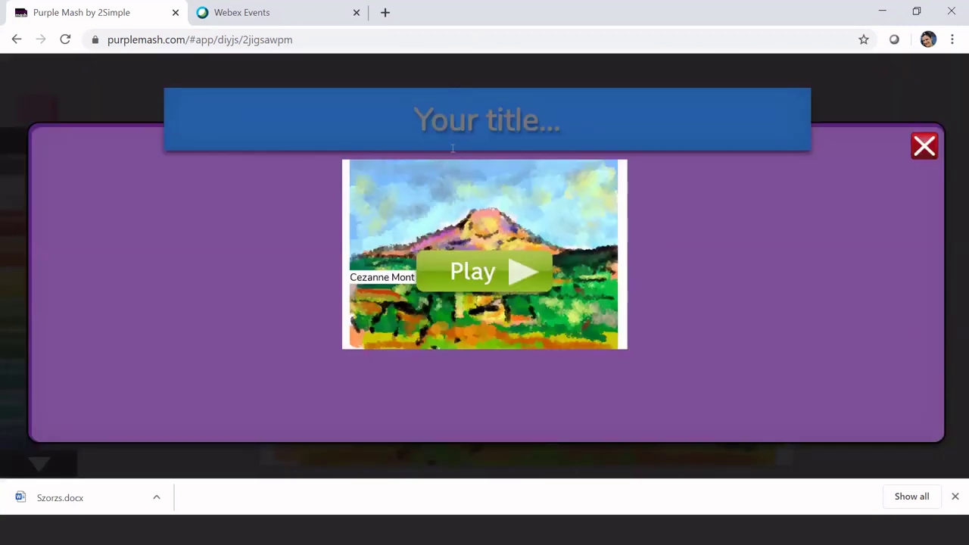
left_click(533, 278)
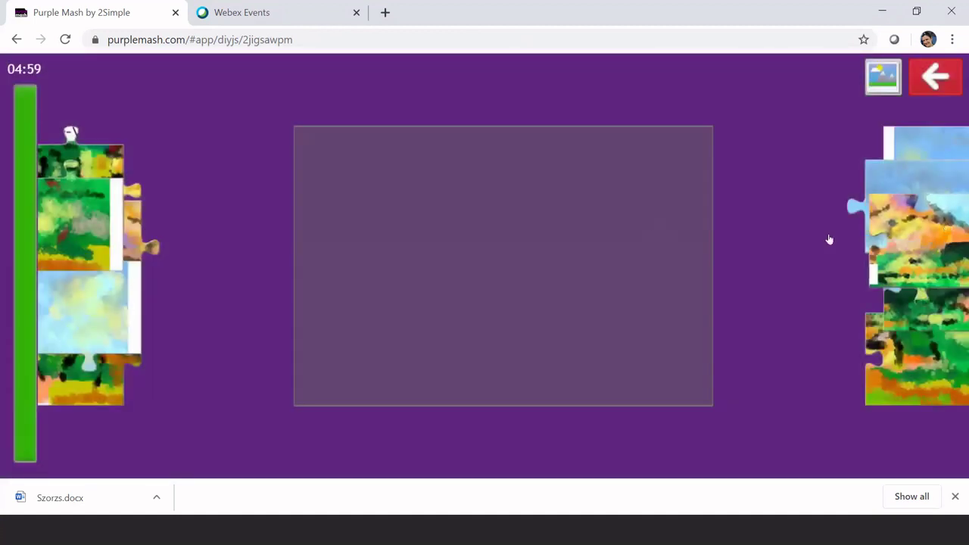
left_click_drag(833, 240, 636, 173)
left_click_drag(71, 316, 455, 192)
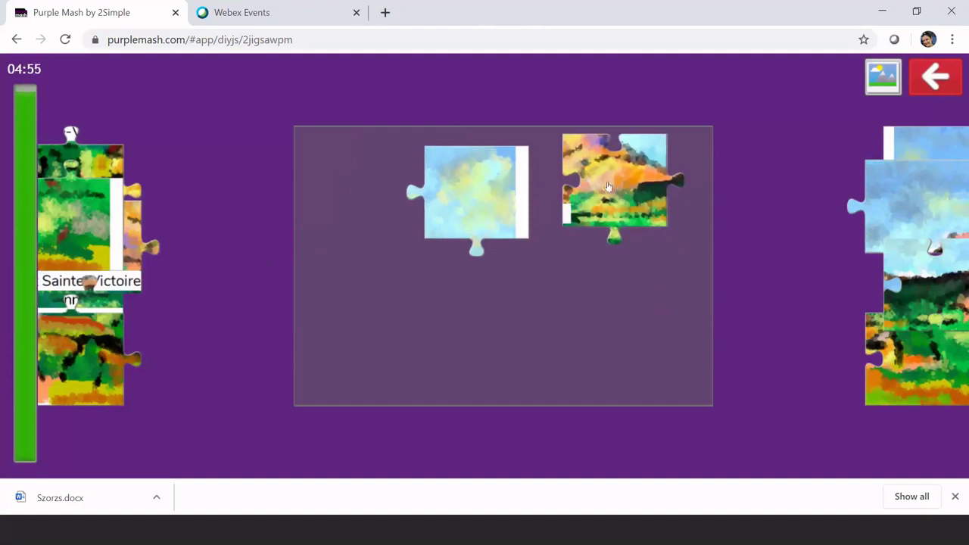
left_click_drag(610, 184, 461, 288)
left_click_drag(485, 189, 648, 181)
left_click_drag(481, 307, 543, 278)
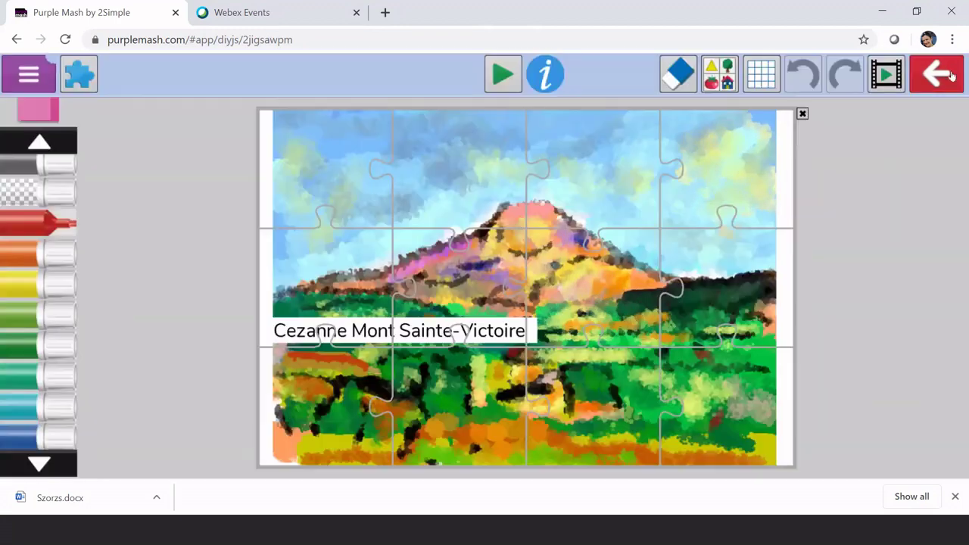
left_click(948, 74)
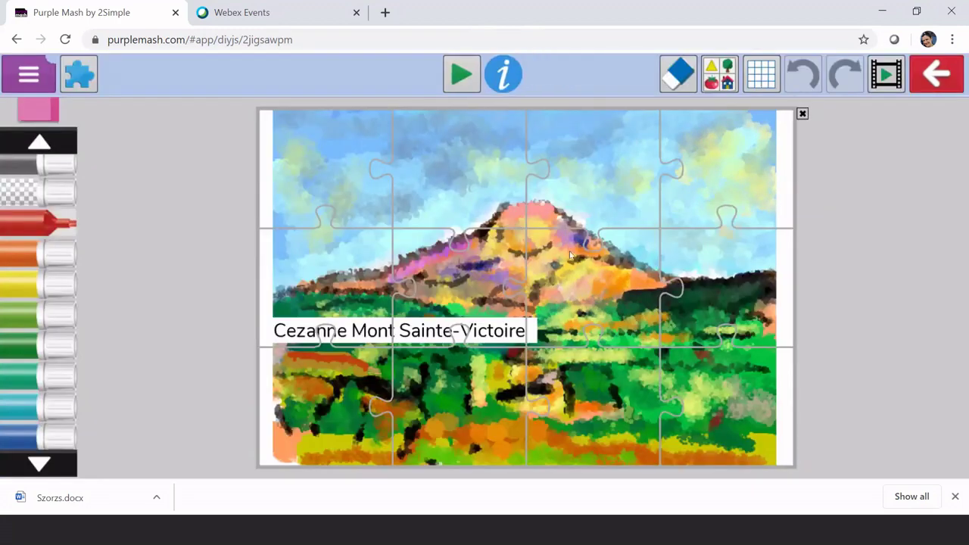
left_click(720, 73)
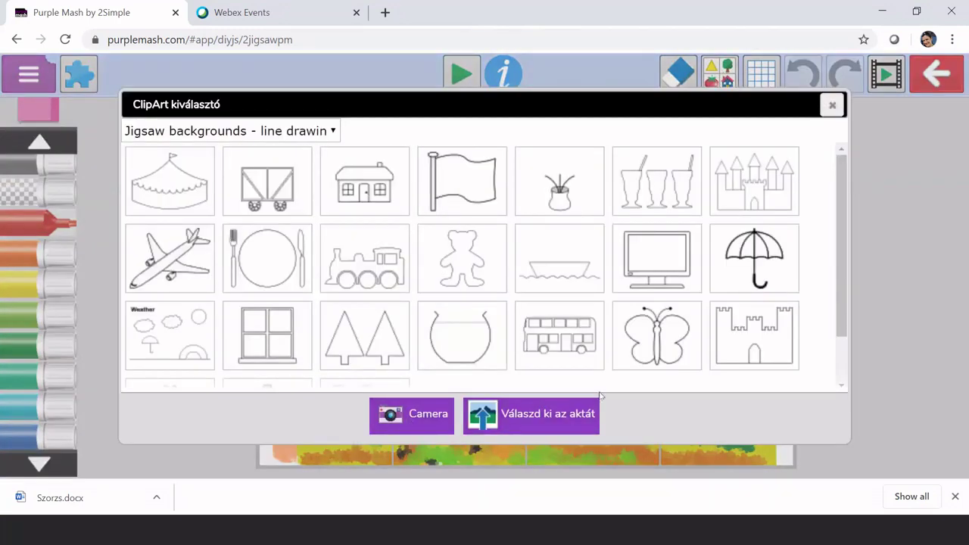
left_click(832, 104)
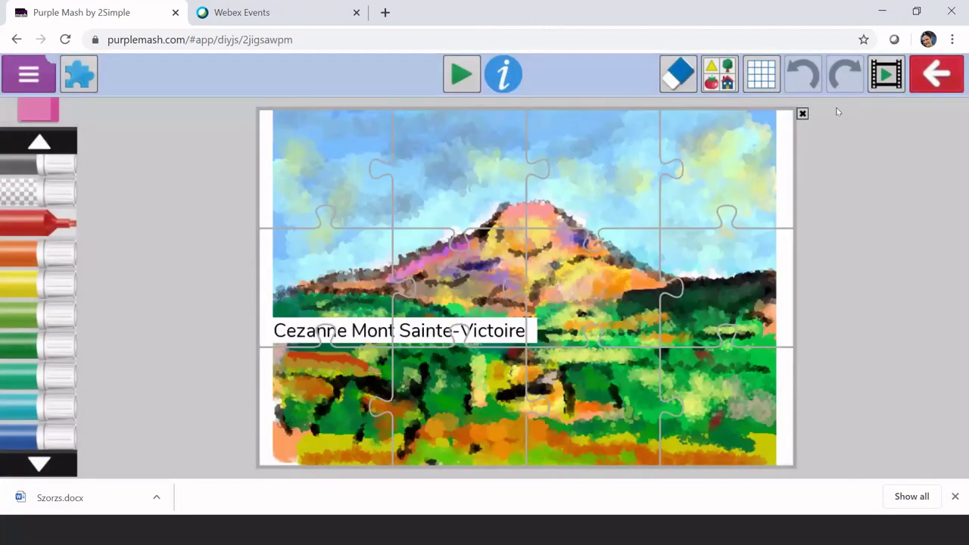
left_click(945, 76)
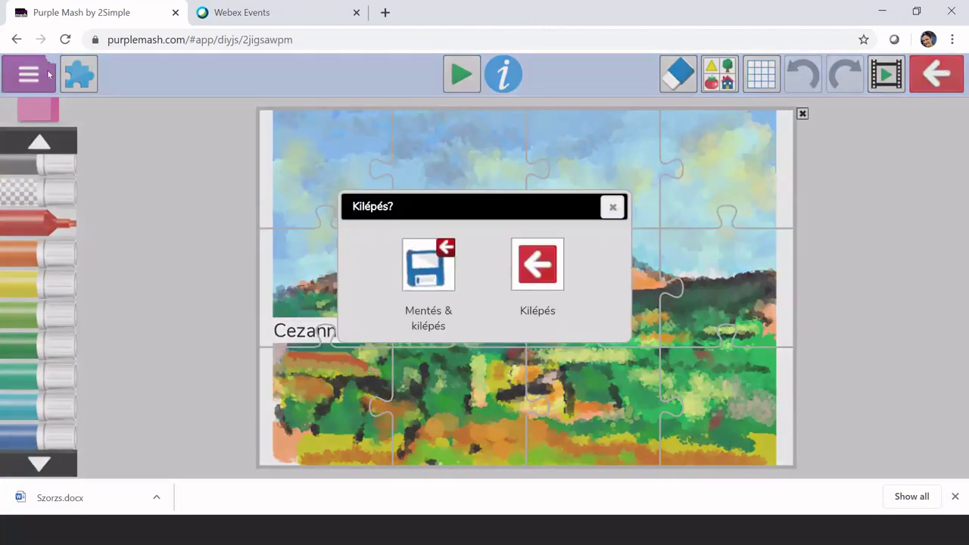
left_click(612, 208)
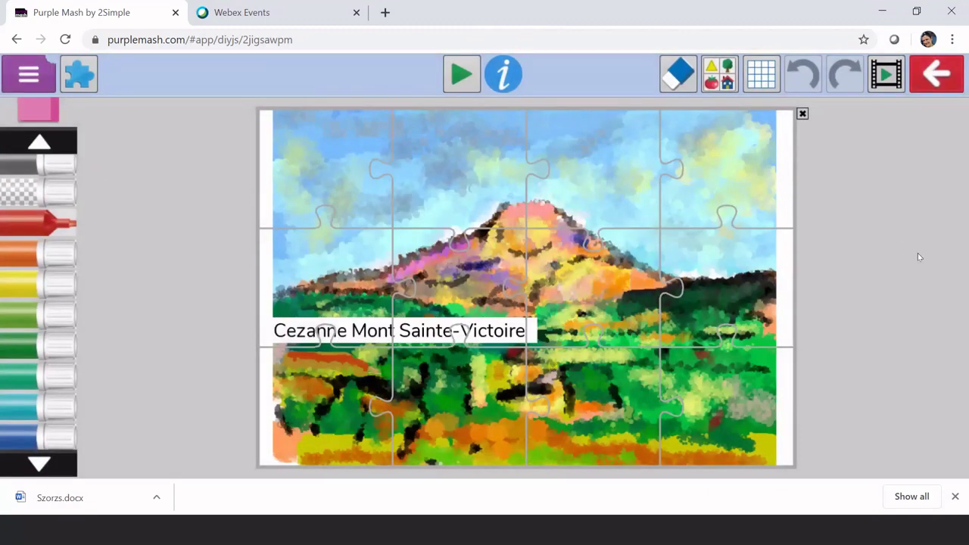
Exit the puzzle without saving and go back from 2Do It Yourself to the home page
left_click(940, 79)
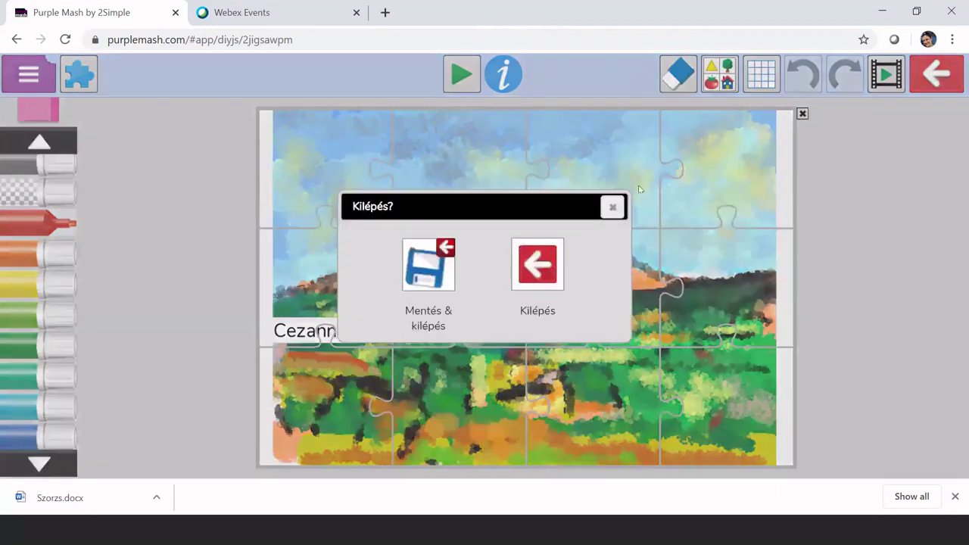
left_click(531, 286)
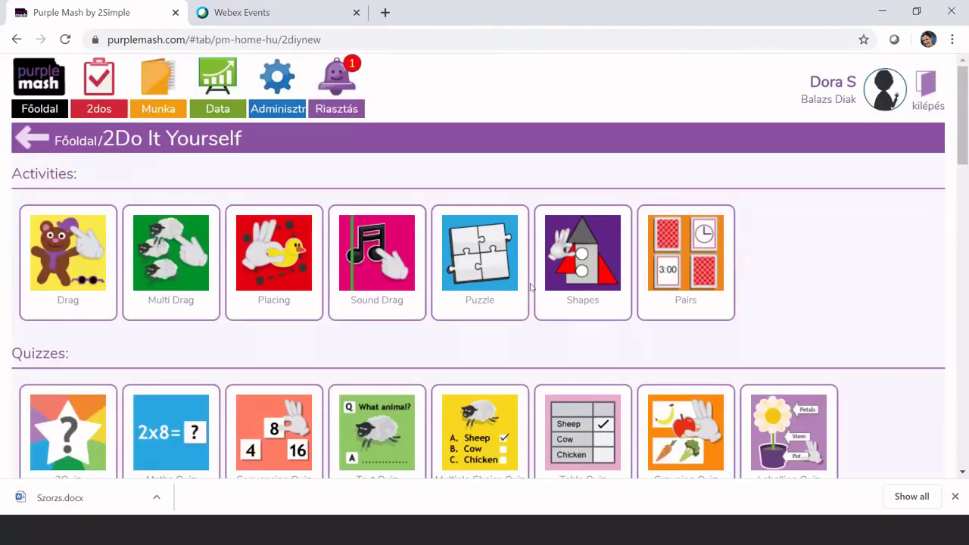
mouse_move(172, 292)
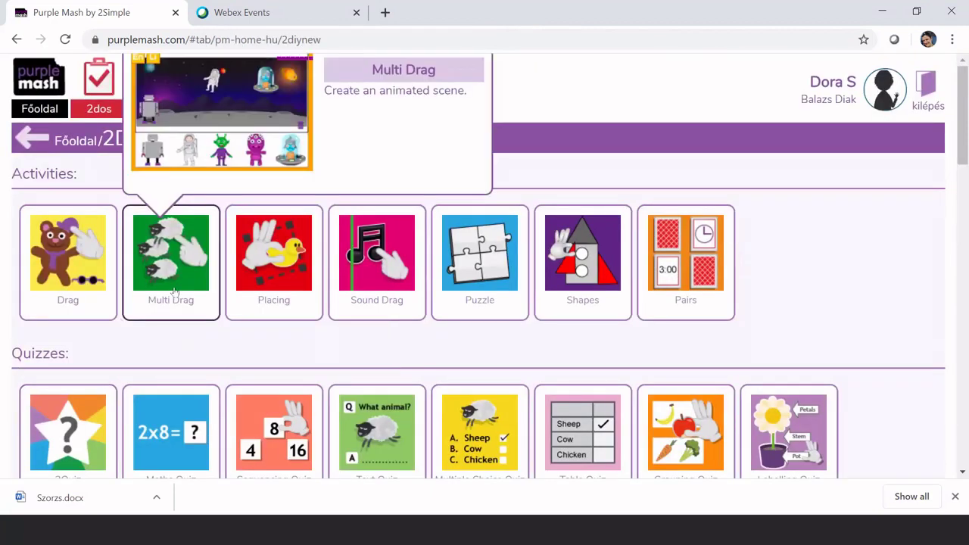
mouse_move(267, 277)
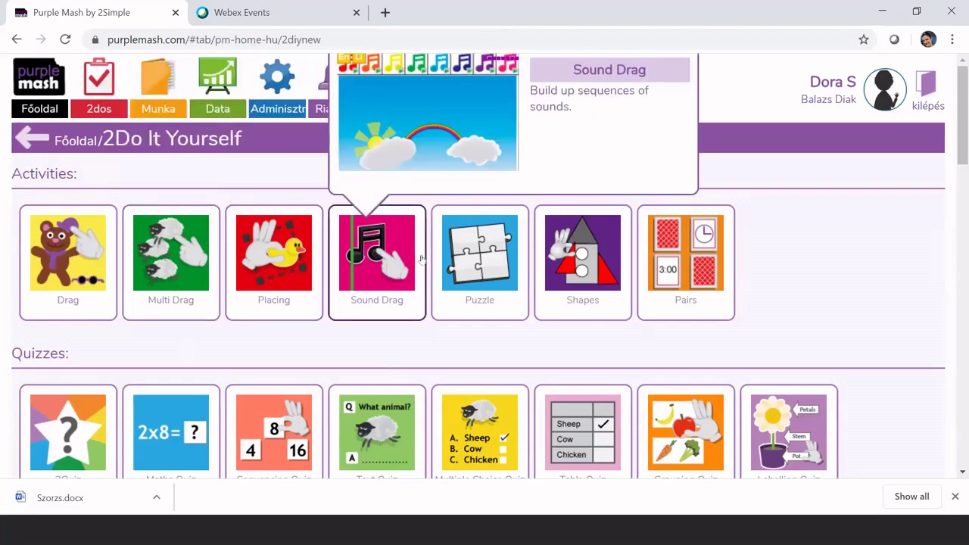
mouse_move(476, 303)
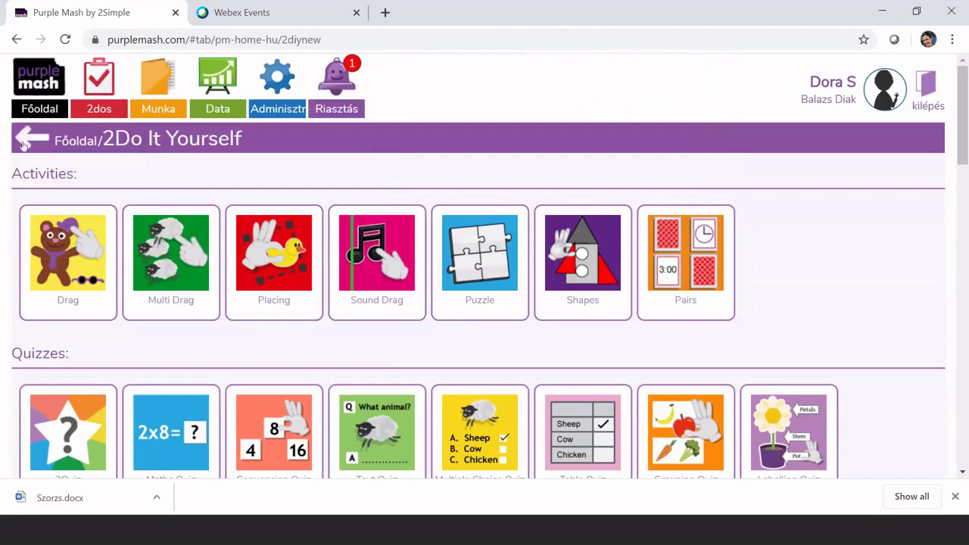
left_click(30, 138)
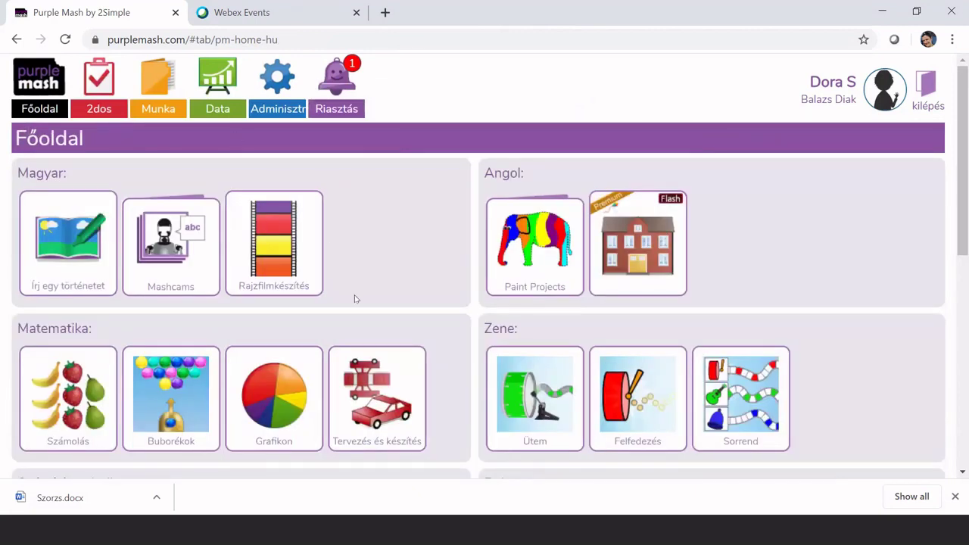
Launch 2DIY3D from the quiz section of the home page and start a new game of the type My Game
scroll(355, 299, "down", 5)
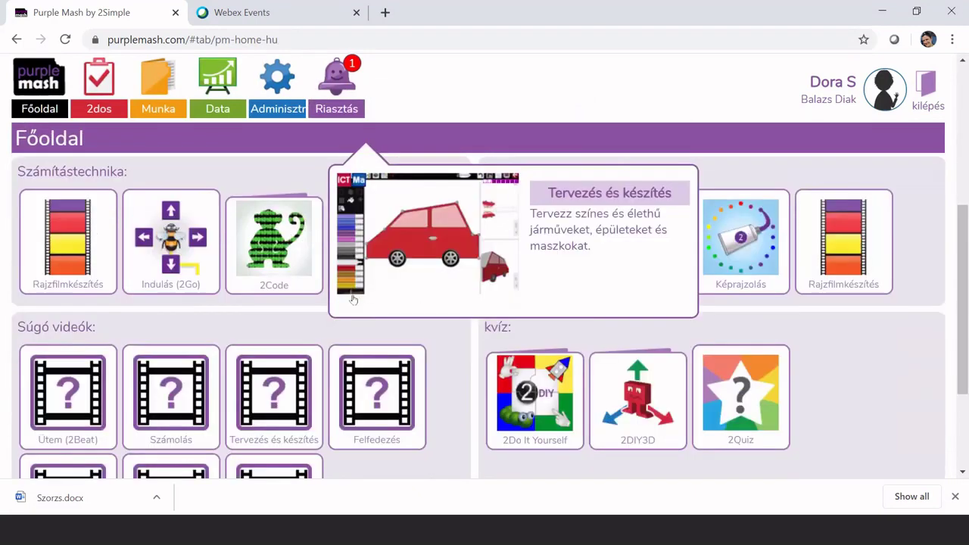
scroll(353, 299, "up", 1)
scroll(353, 299, "down", 2)
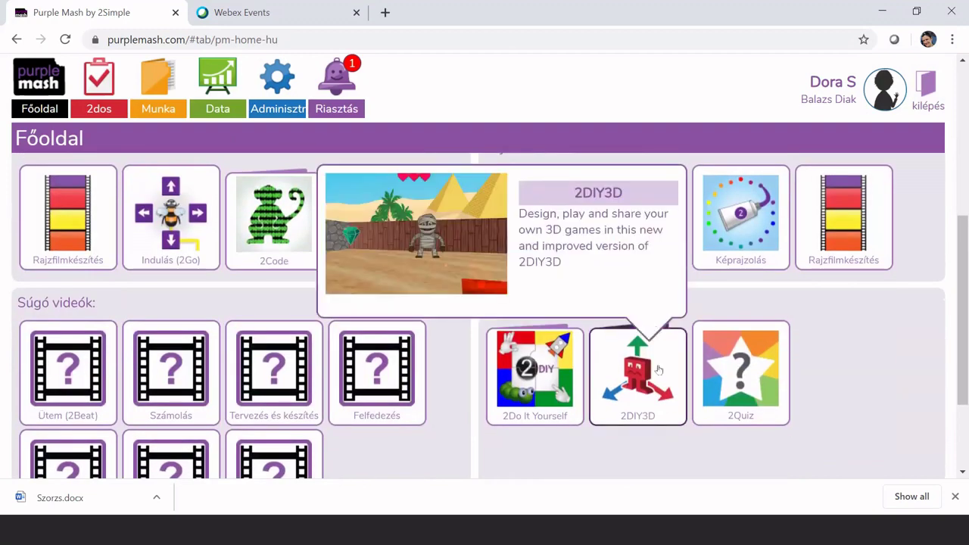
left_click(628, 372)
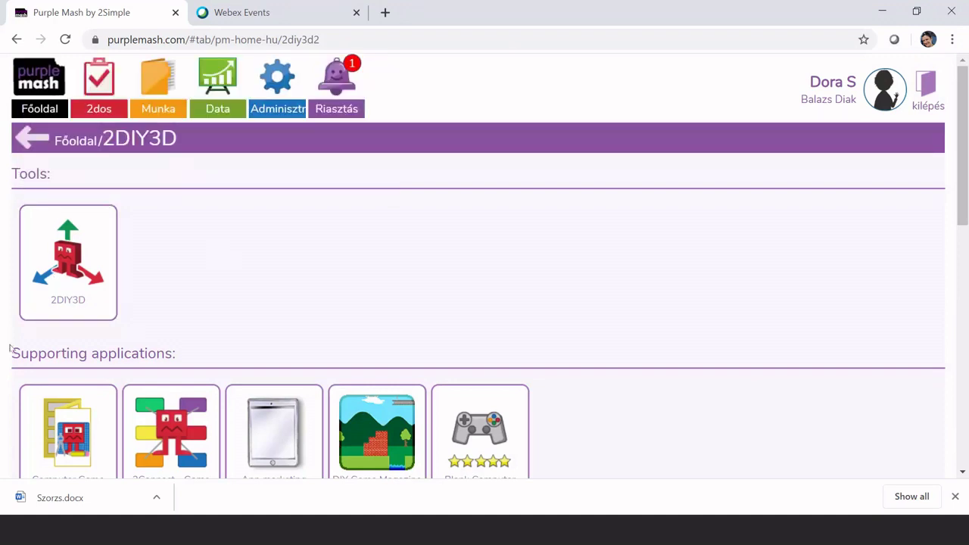
left_click(65, 267)
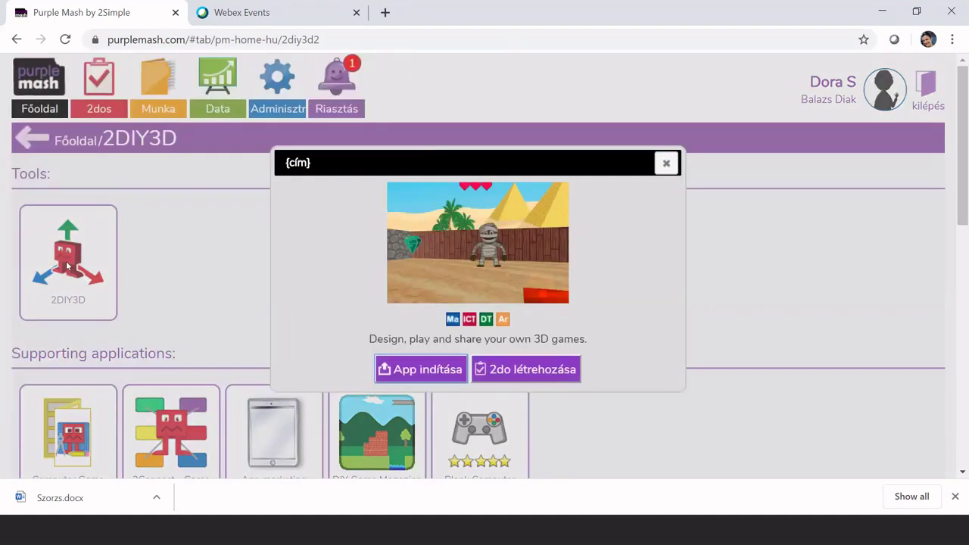
left_click(443, 372)
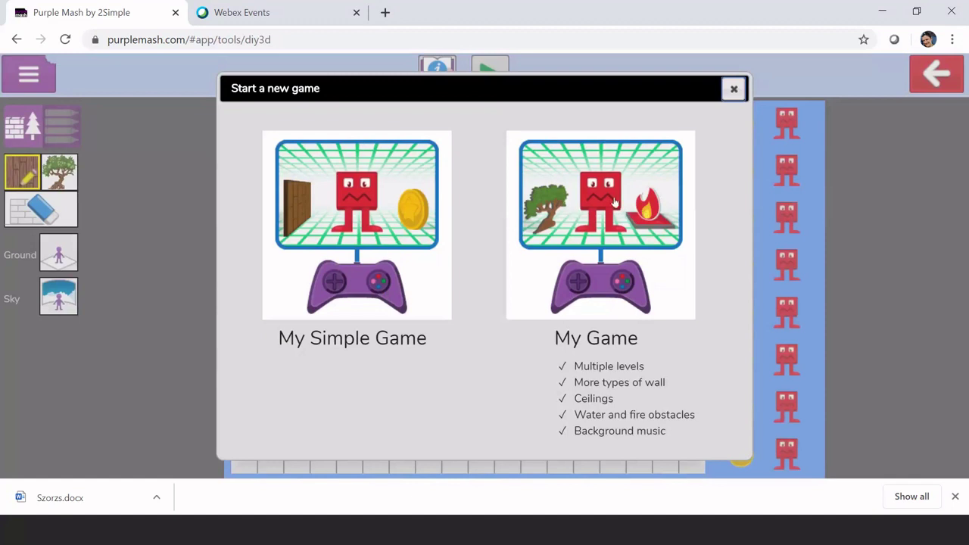
left_click(615, 202)
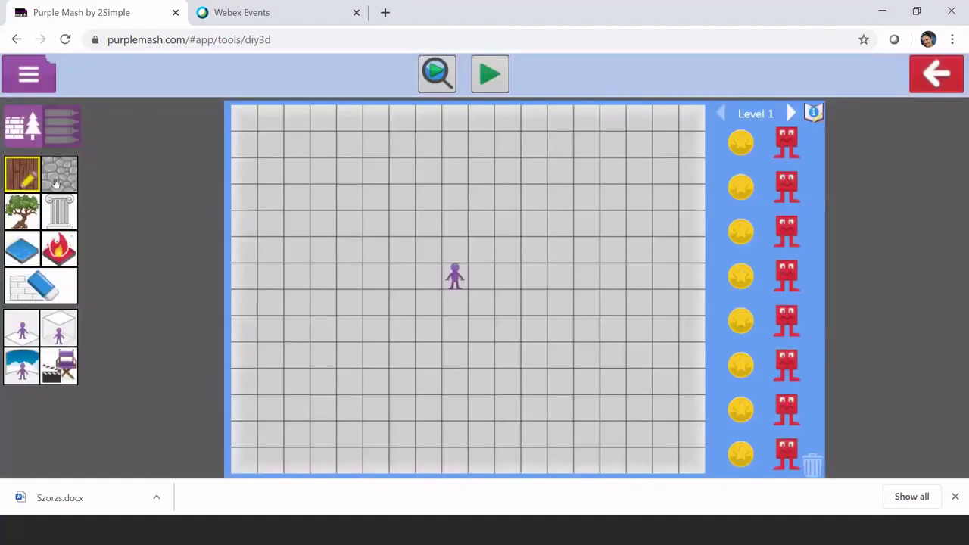
Draw several wooden walls around the player on the Level 1 grid and place a gold coin above the upper-left wall
left_click_drag(297, 274, 457, 201)
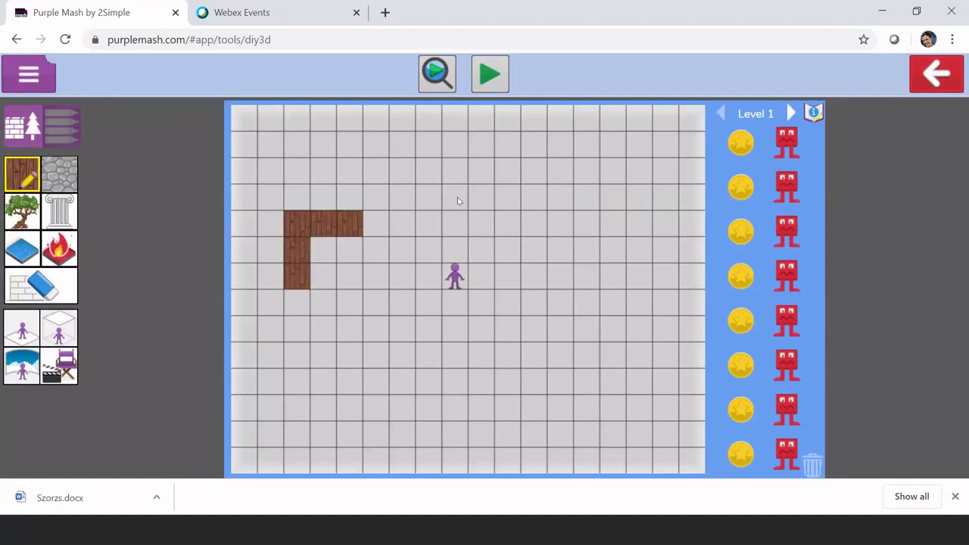
left_click_drag(585, 160, 588, 228)
left_click_drag(624, 334, 586, 356)
mouse_move(333, 409)
left_mouse_down()
mouse_move(473, 359)
mouse_move(498, 303)
left_mouse_up()
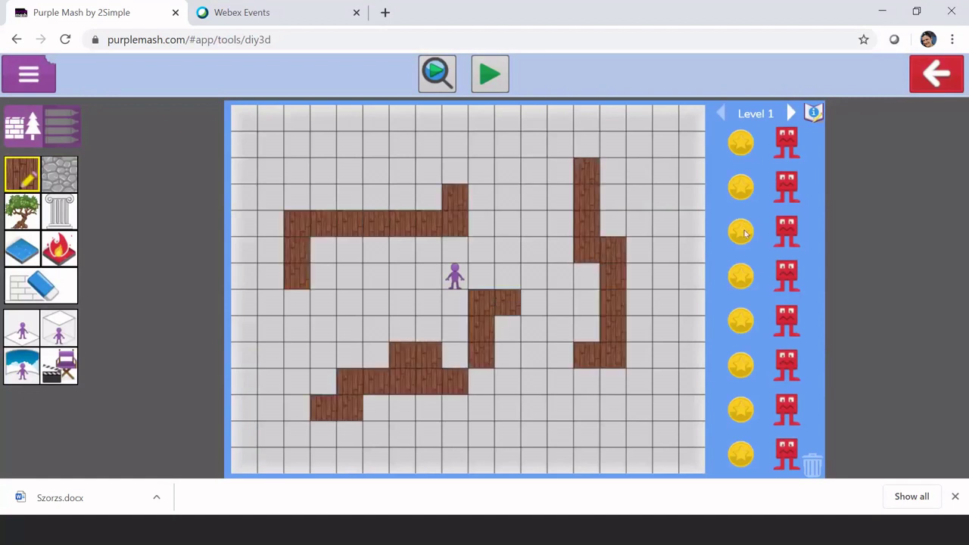
left_click_drag(744, 234, 350, 170)
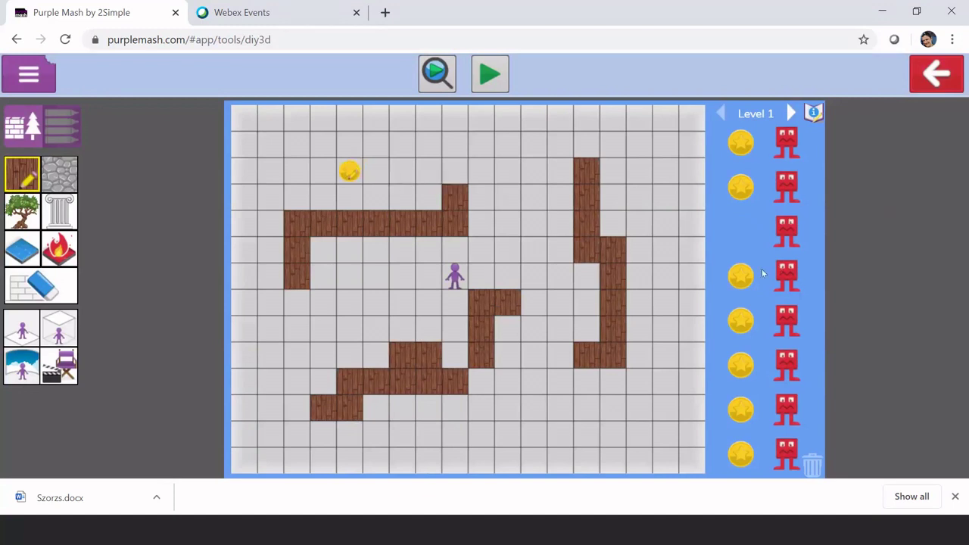
Place a second gold coin between the upper walls and two red monsters, one above that coin and one beyond the tall wall
left_click_drag(741, 277, 538, 227)
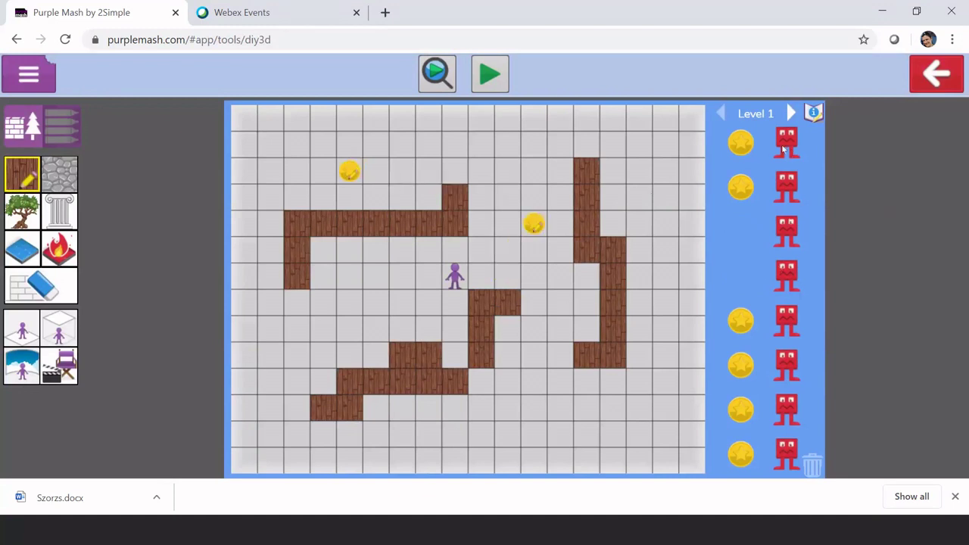
left_click_drag(788, 140, 507, 148)
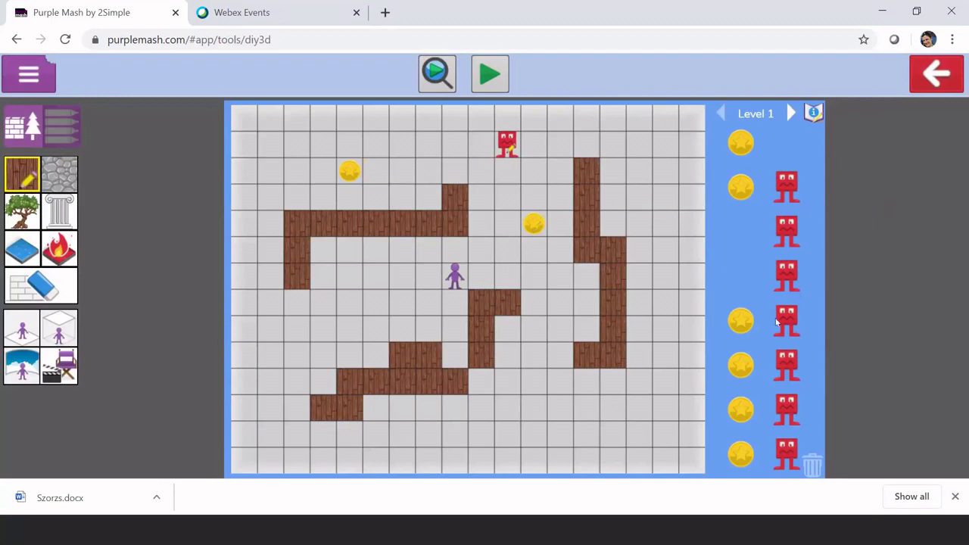
left_click_drag(780, 324, 661, 235)
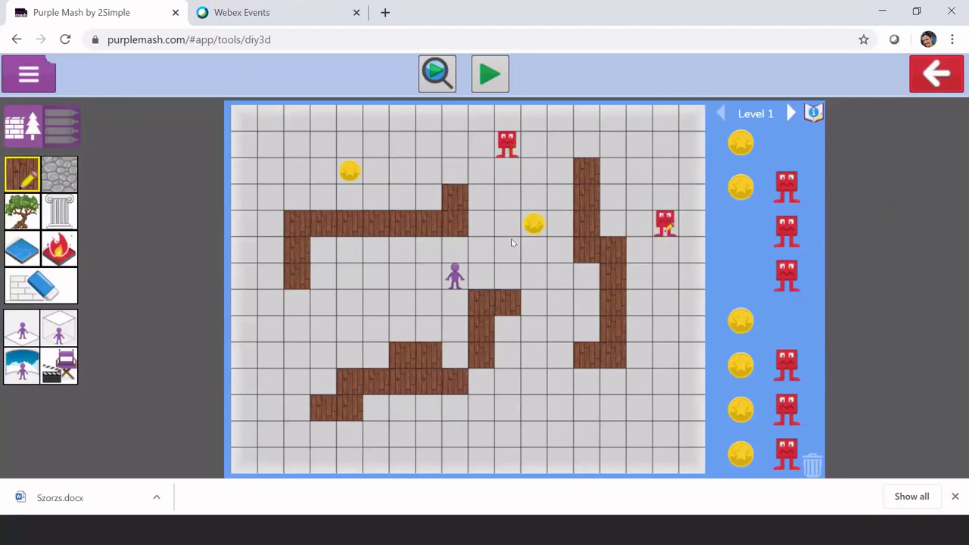
Set the movement of the coin nearest the tall wall to horizontal and accept the object's settings
double_click(535, 224)
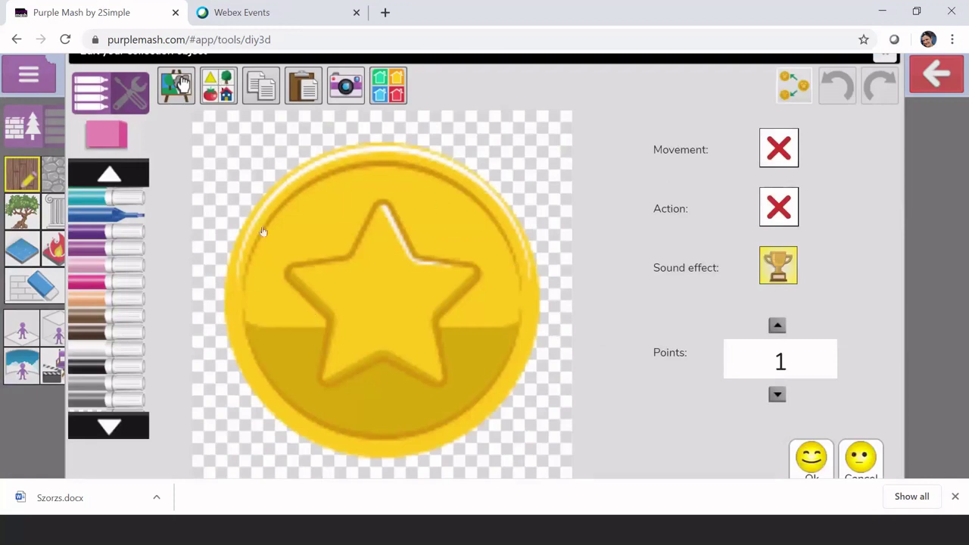
left_click(780, 151)
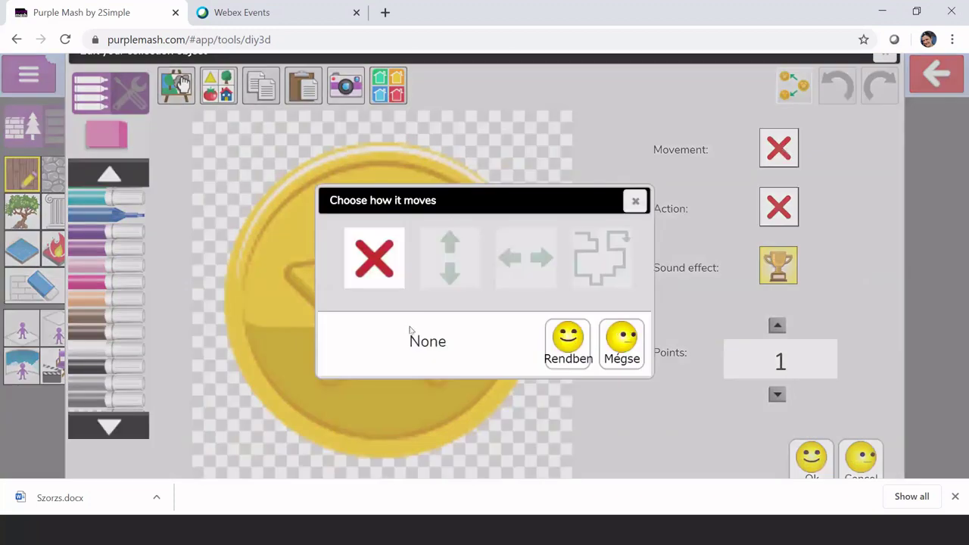
left_click(523, 267)
left_click(637, 201)
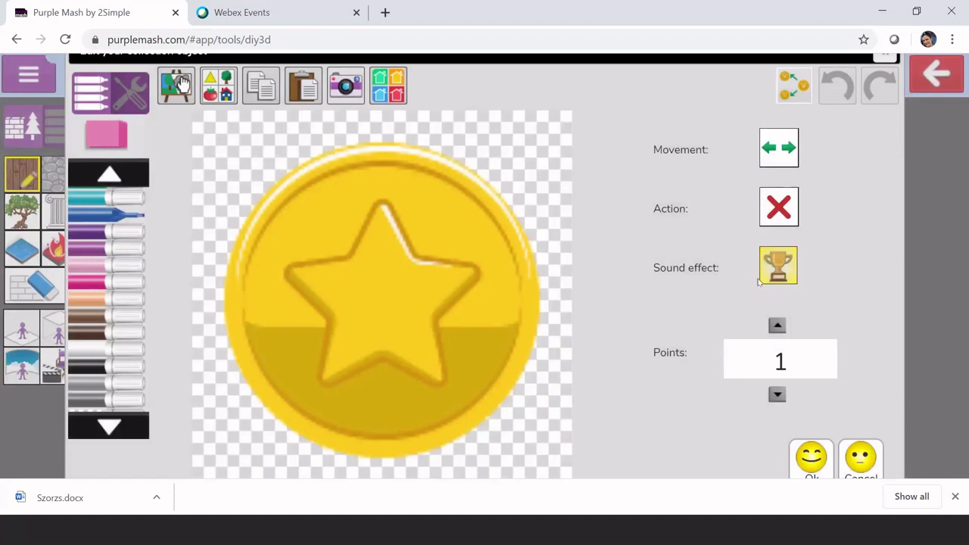
left_click(811, 459)
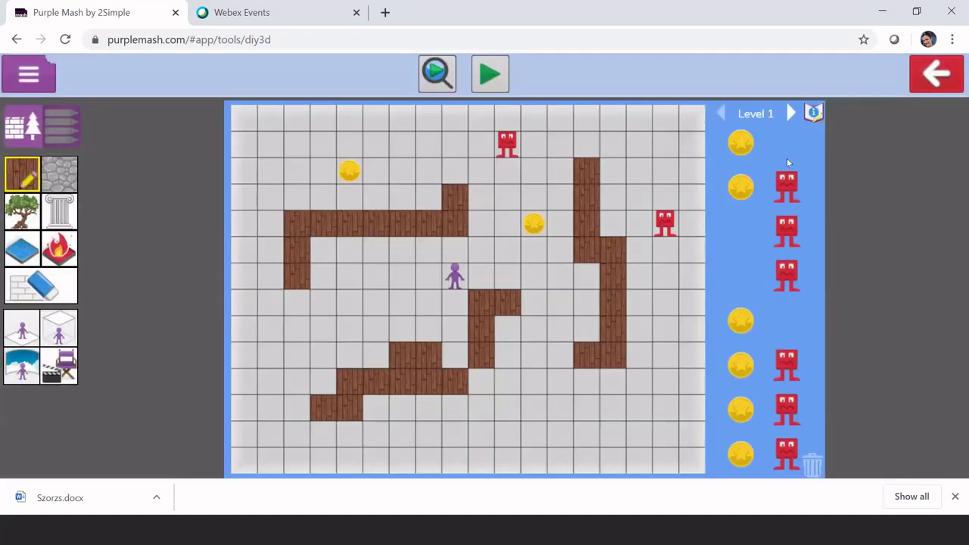
Title the game "Labirintus", enter "gug" as its instructions and accept the game details
left_click(813, 111)
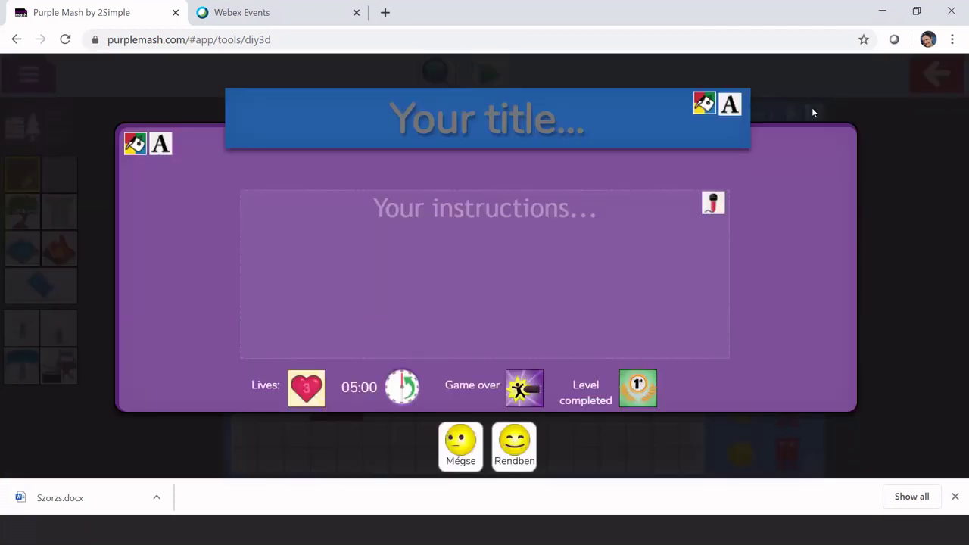
left_click(426, 117)
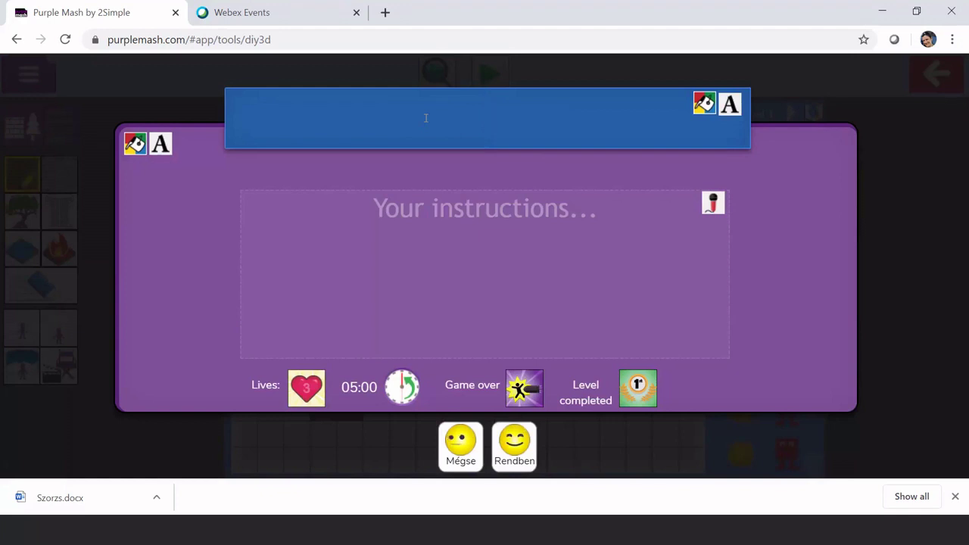
type("Labirintus")
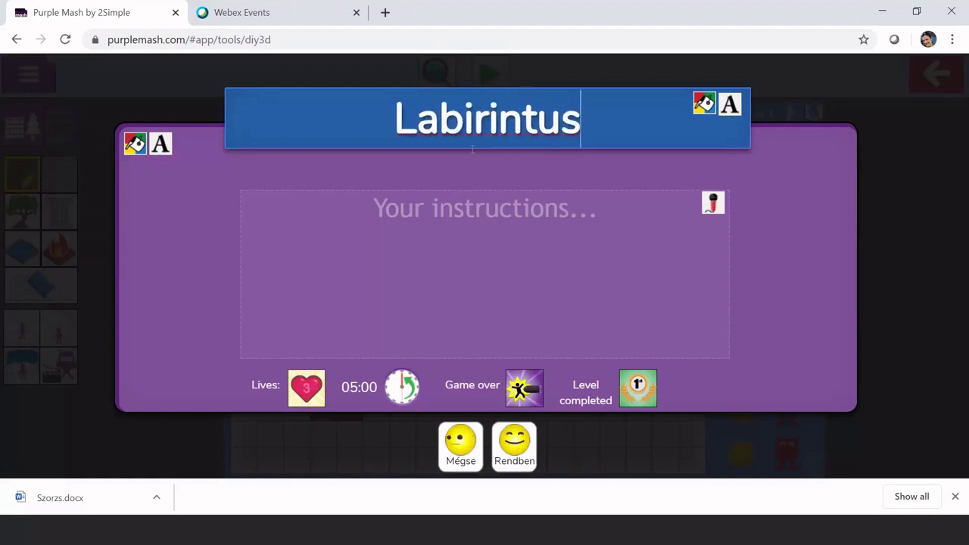
left_click(478, 212)
type("gug")
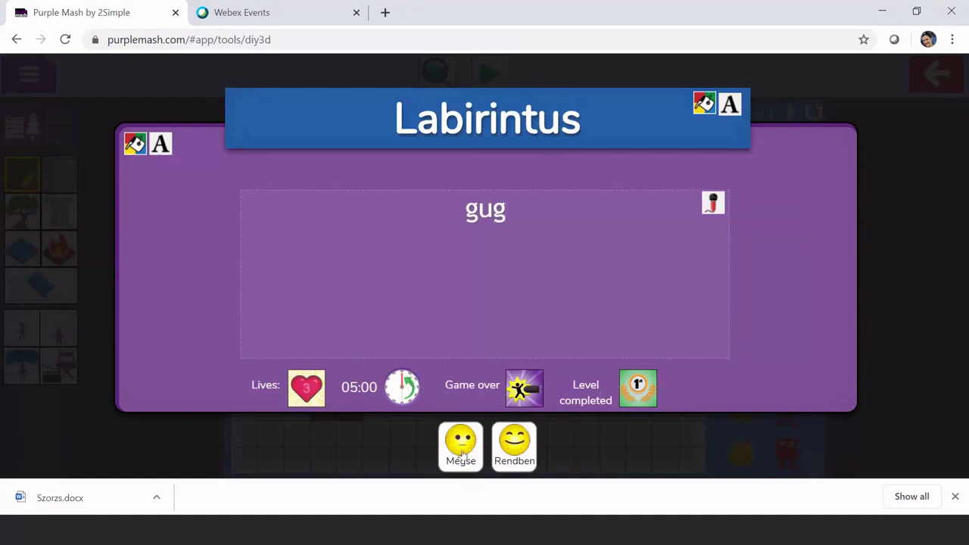
left_click(514, 454)
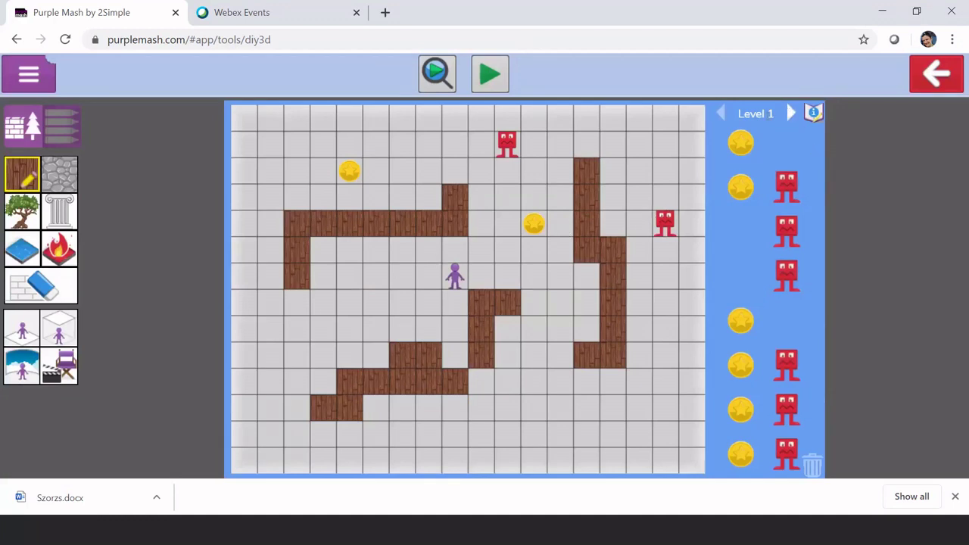
Play the Labirintus game and steer the player around the wooden wall to collect the nearest gold coin
left_click_drag(64, 250, 273, 167)
left_click(497, 71)
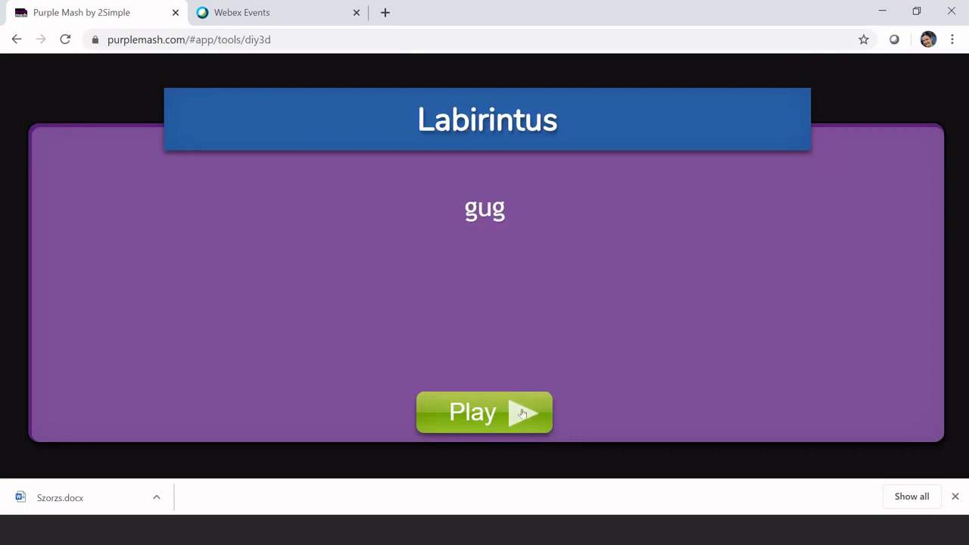
left_click(521, 413)
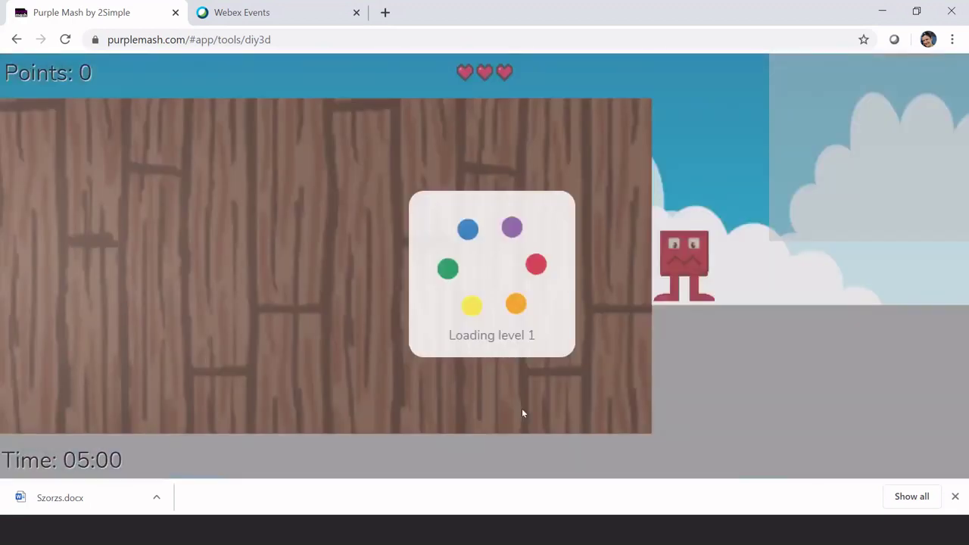
key("Right")
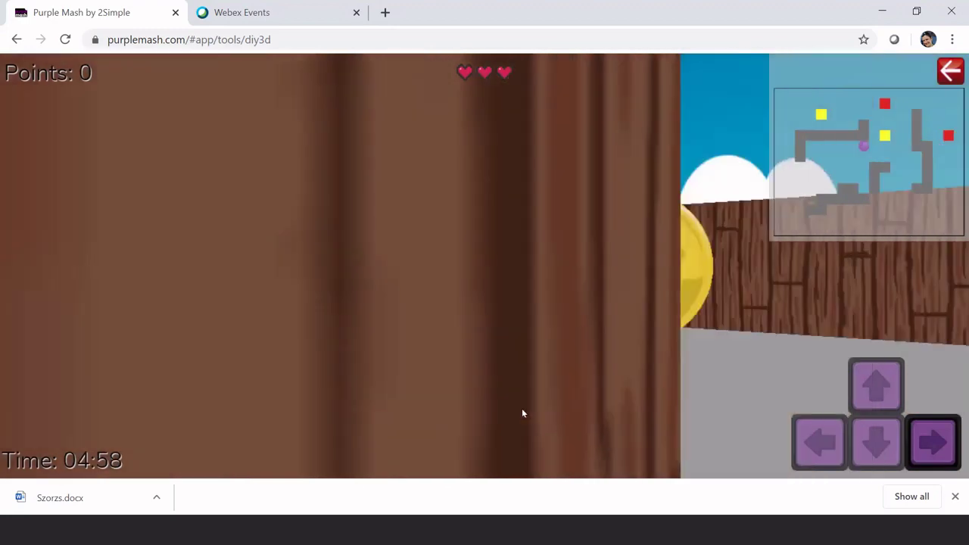
key("Up")
key("Left")
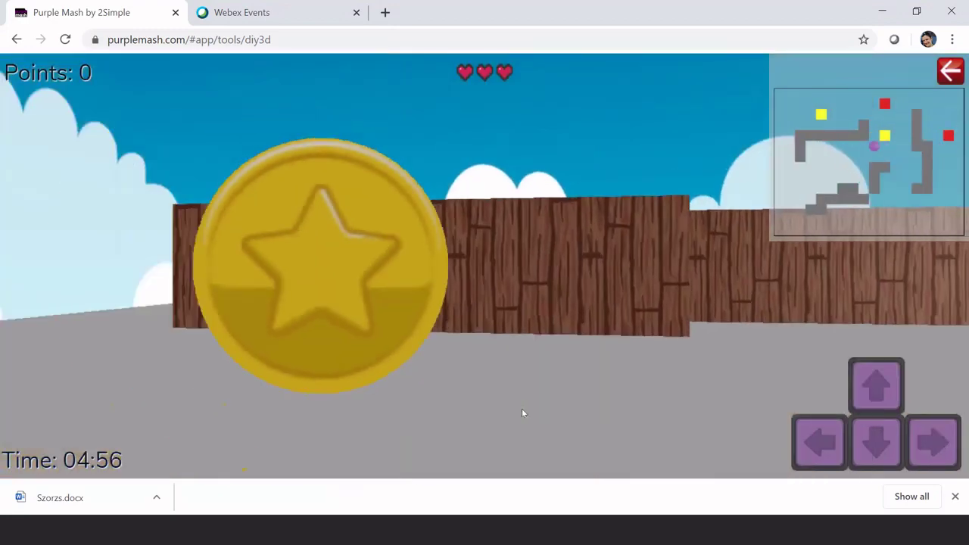
key("Up")
key("Right")
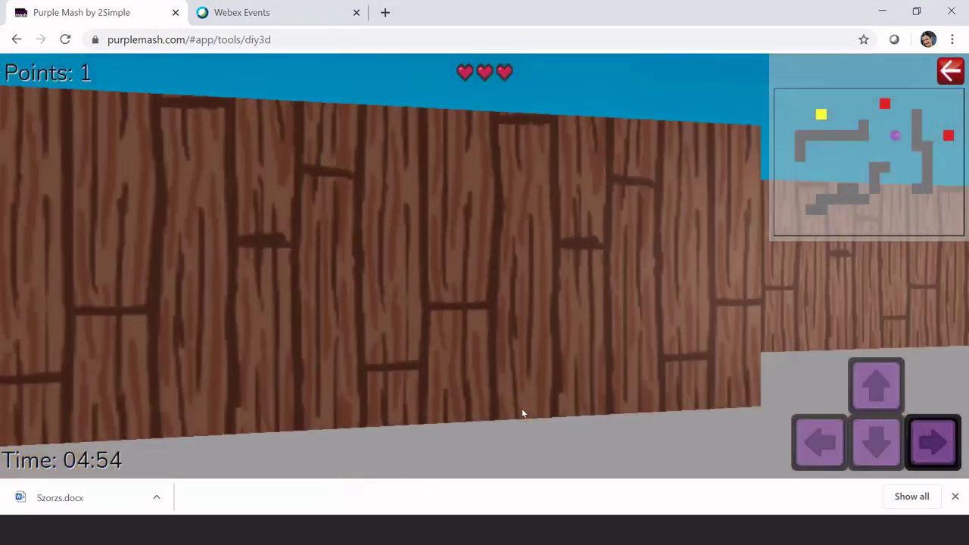
Walk the player through the passage between the wooden walls and return to the game editor
key("Up")
key("Right")
key("Up")
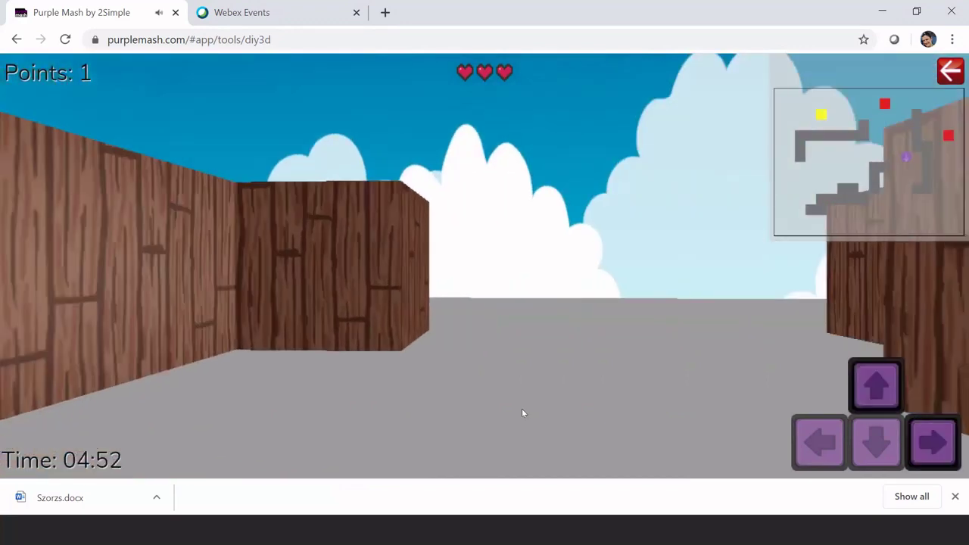
key("Down")
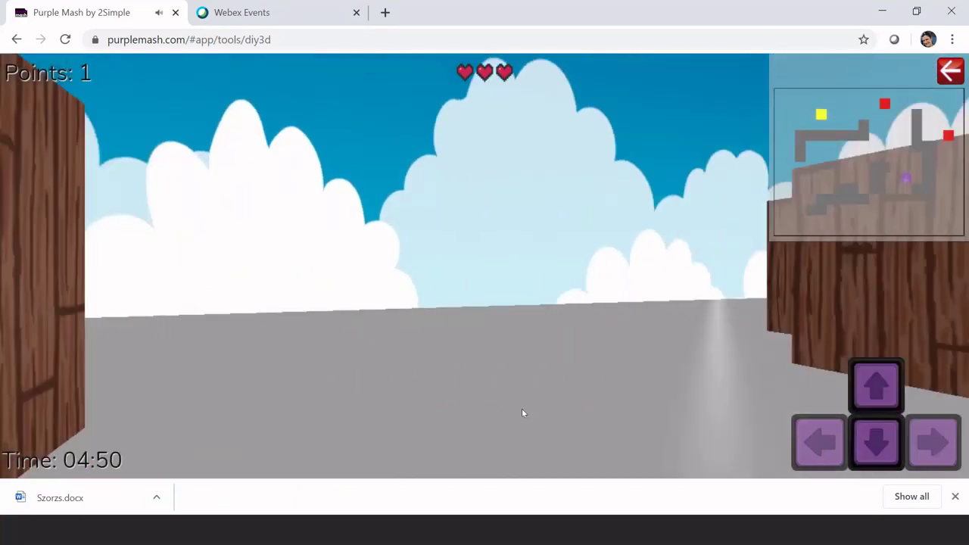
key("Up")
key("Left")
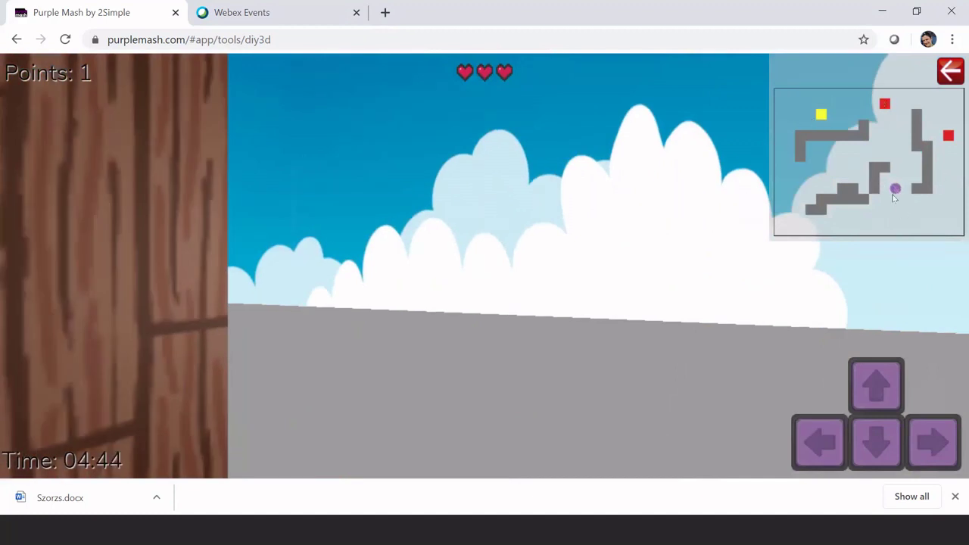
key("Up")
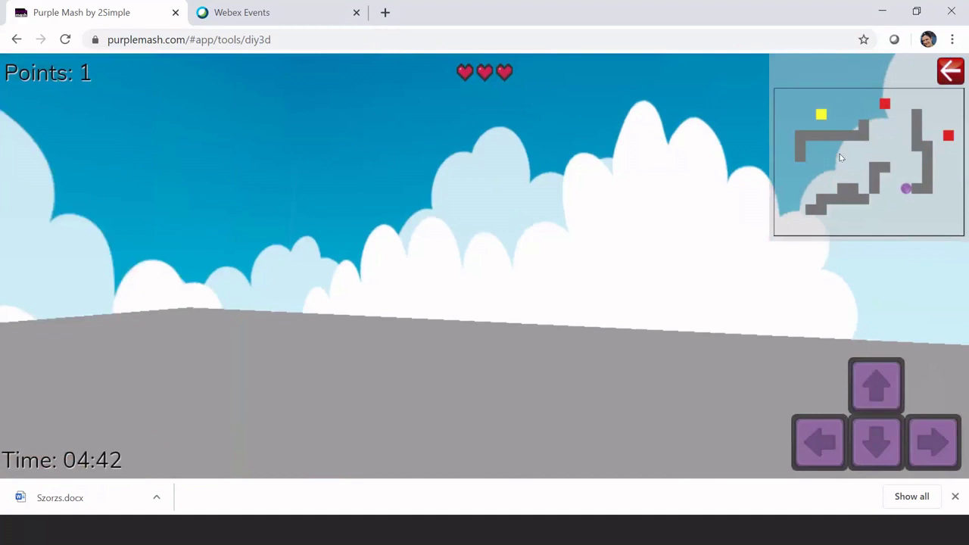
key("Left")
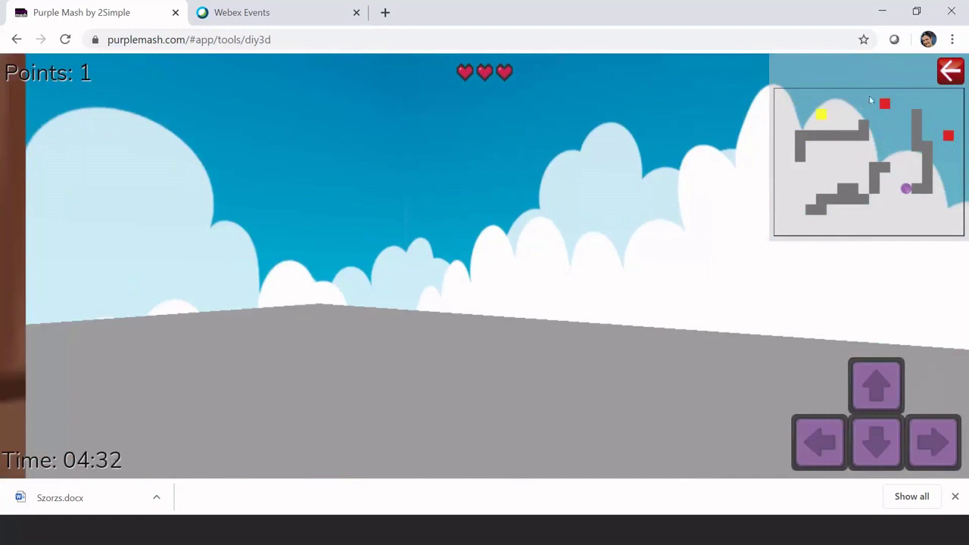
left_click(952, 72)
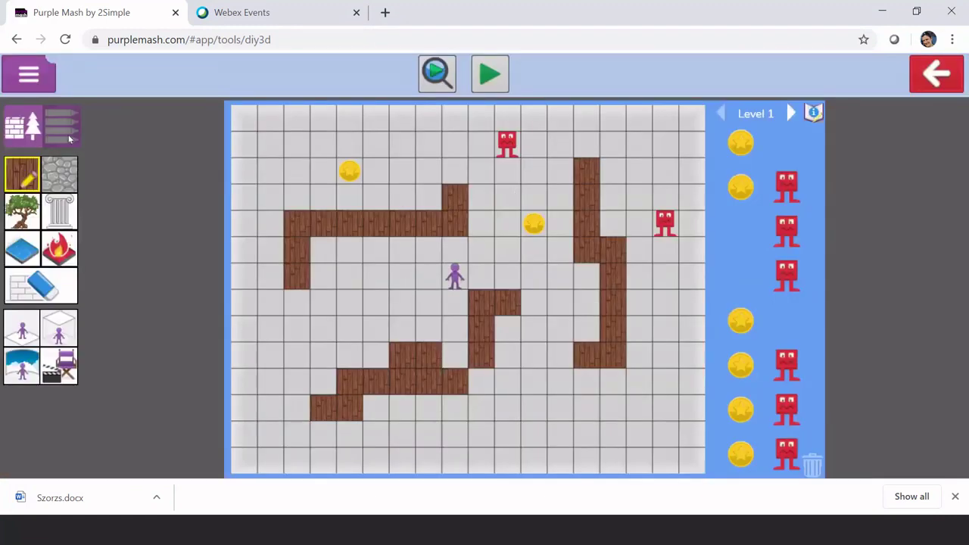
Save the game in the Munkám folder under the file name jhgku
left_click(28, 72)
left_click(115, 233)
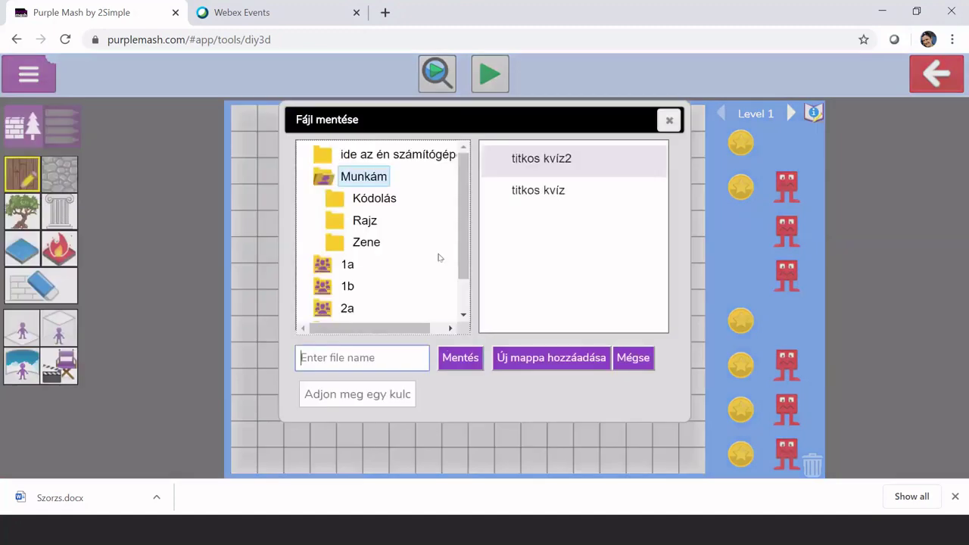
type("jhgku")
left_click(470, 361)
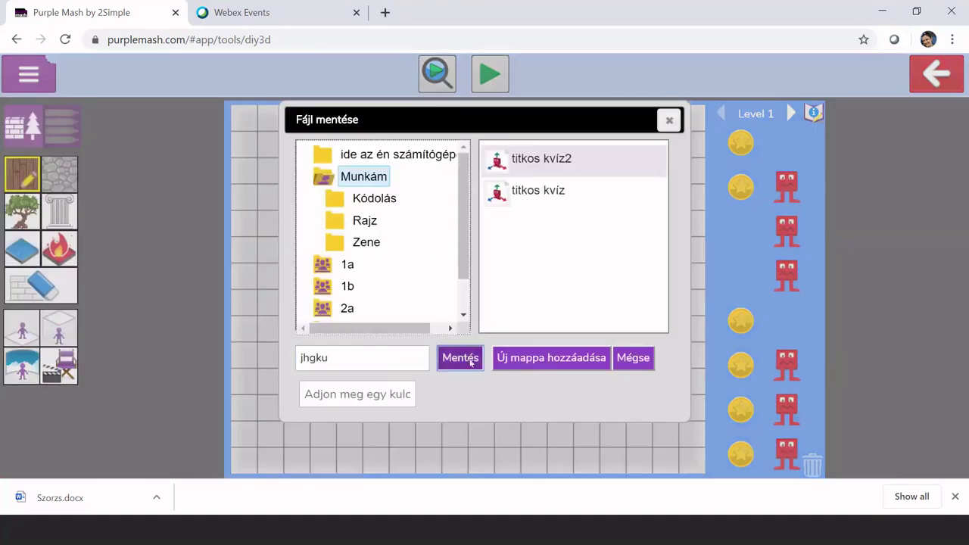
left_click(564, 228)
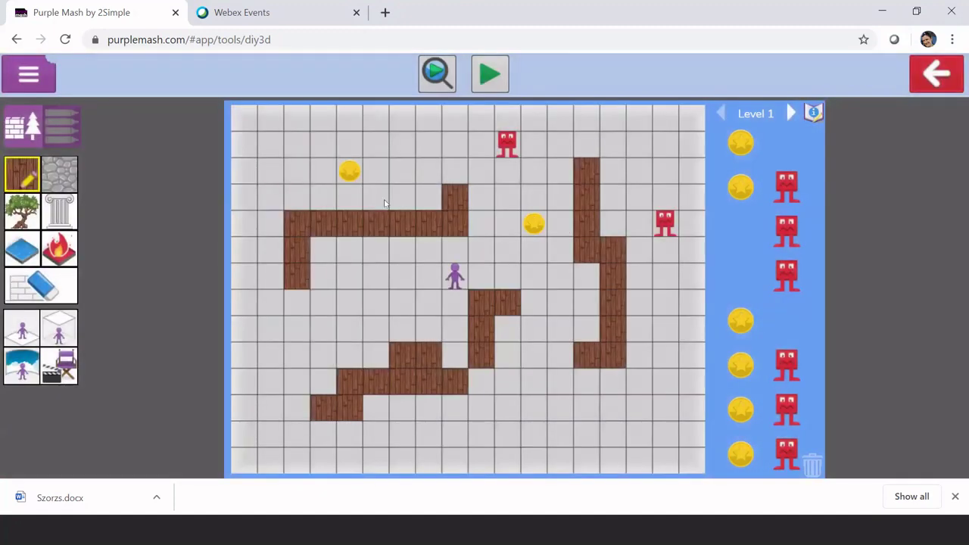
View the saved game's sharing link, QR code and embed code, and close the sharing window
left_click(28, 77)
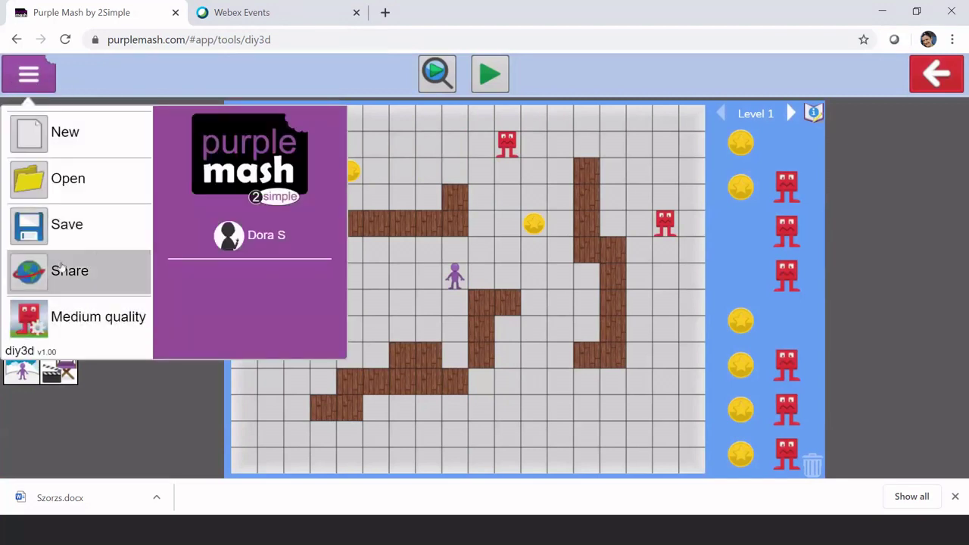
left_click(90, 278)
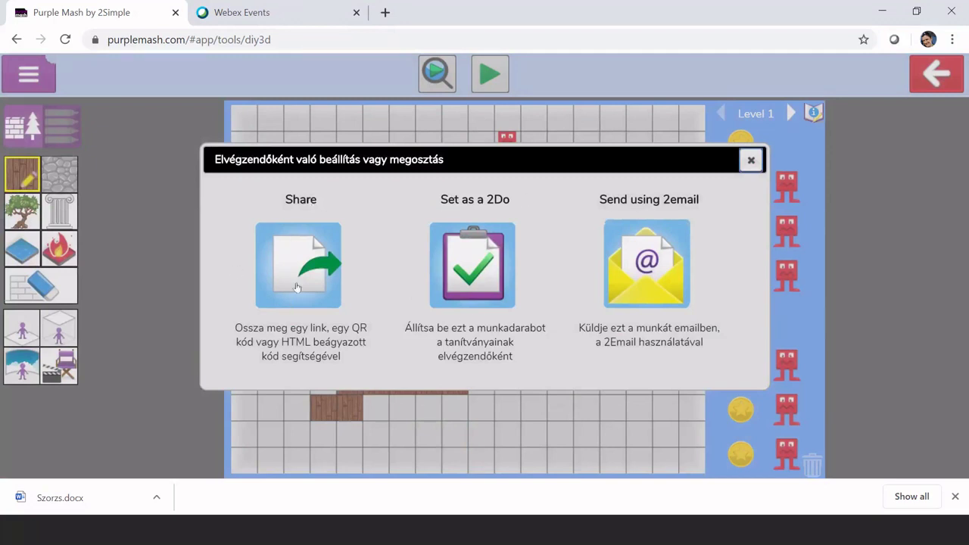
left_click(284, 235)
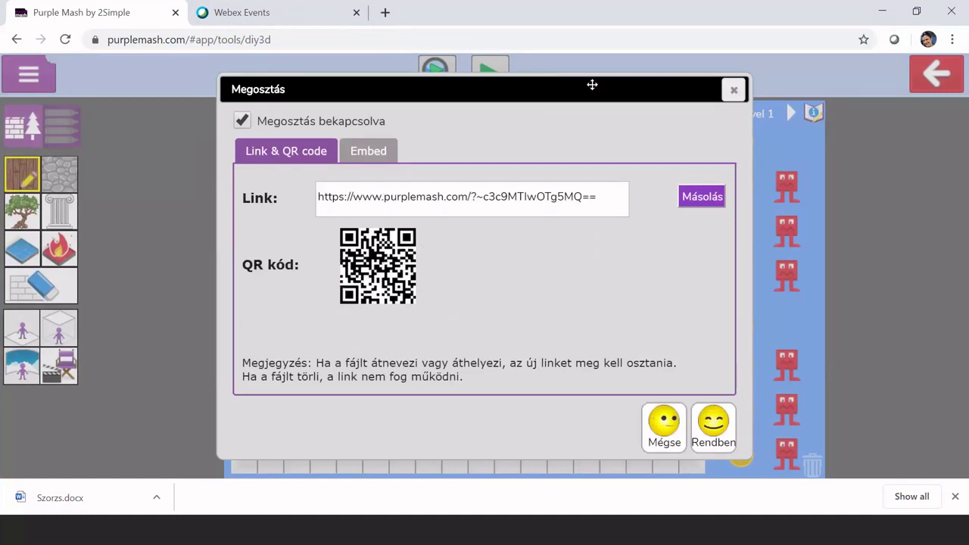
left_click_drag(628, 85, 844, 88)
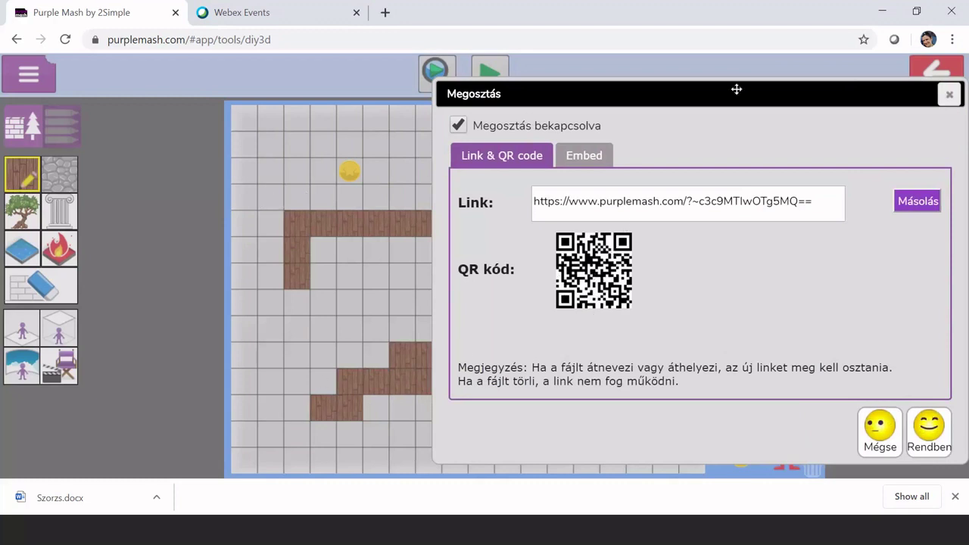
left_click_drag(735, 91, 610, 81)
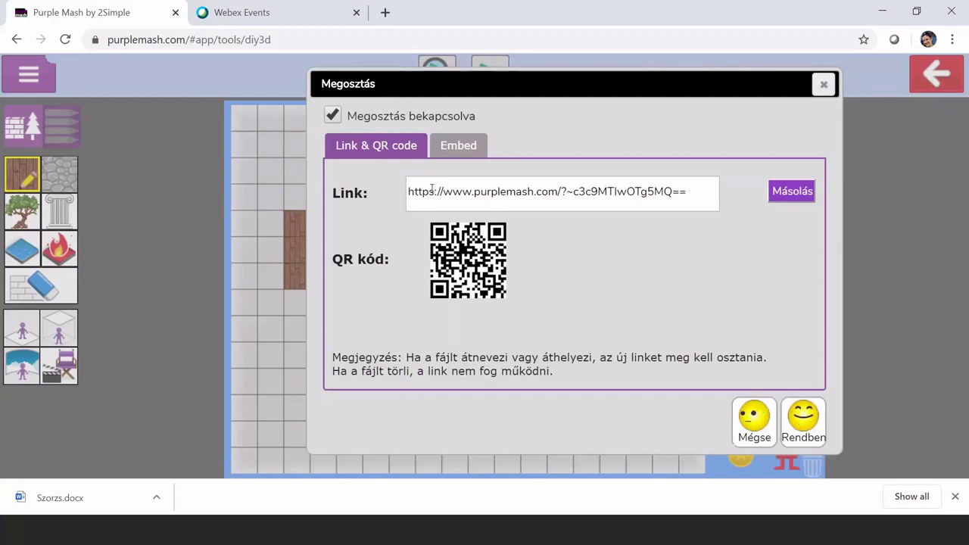
left_click(463, 147)
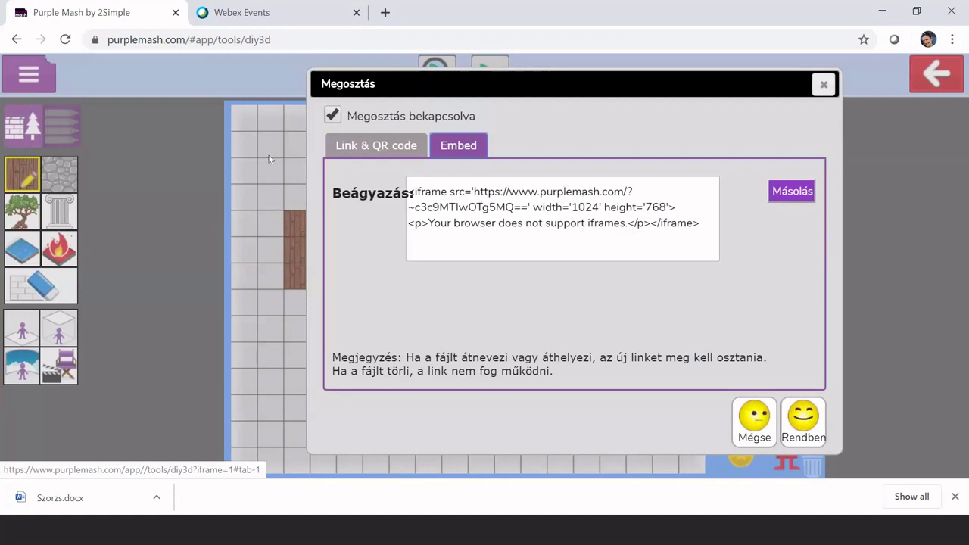
left_click(382, 144)
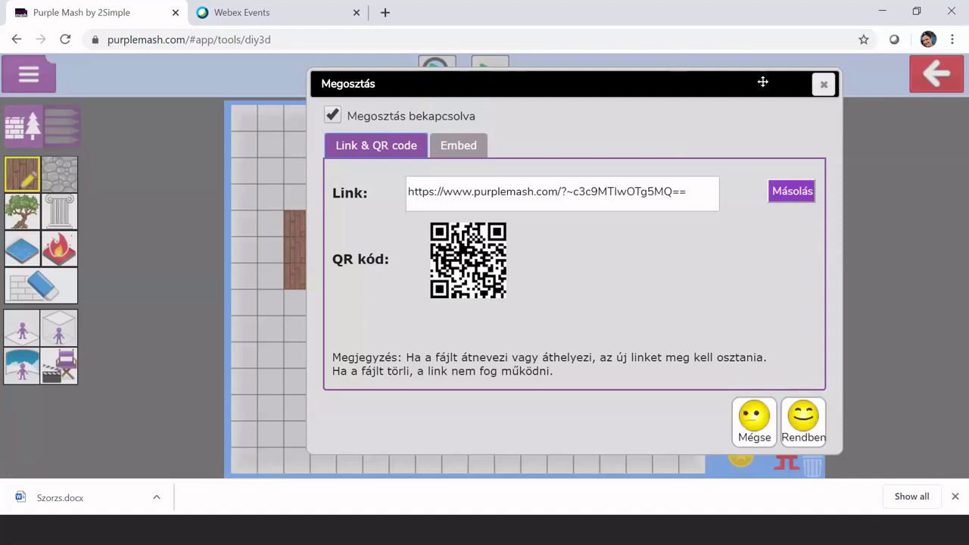
left_click(827, 94)
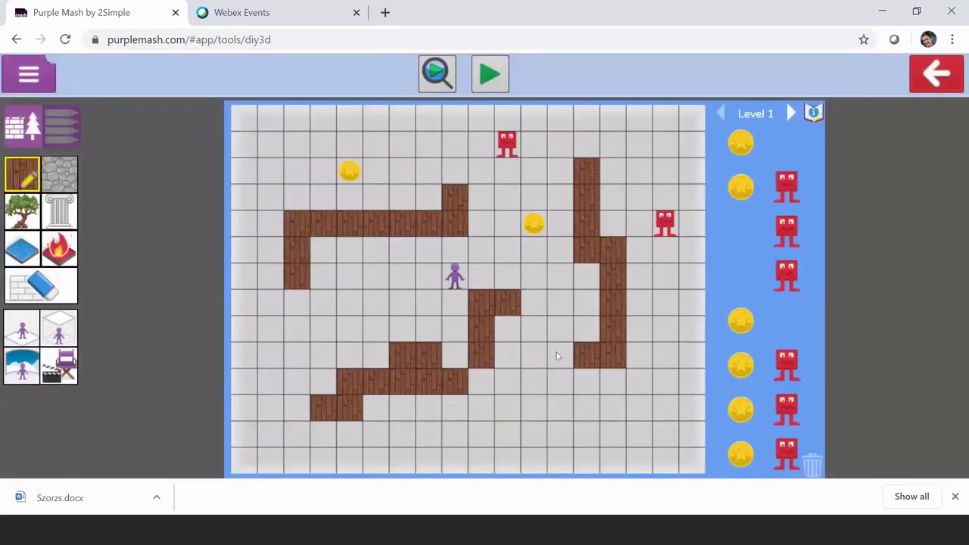
Exit the game editor without saving again and go back to the Főoldal home page
left_click(948, 78)
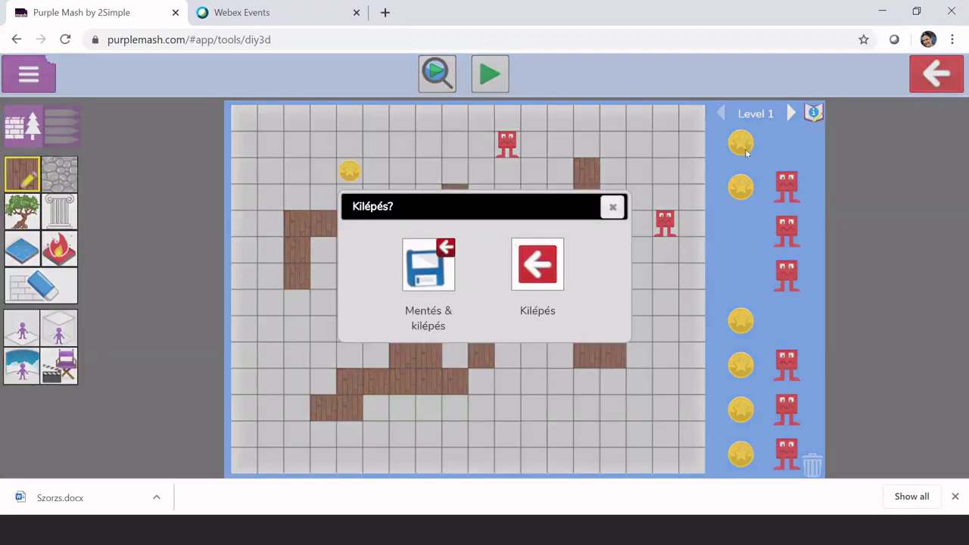
left_click(536, 267)
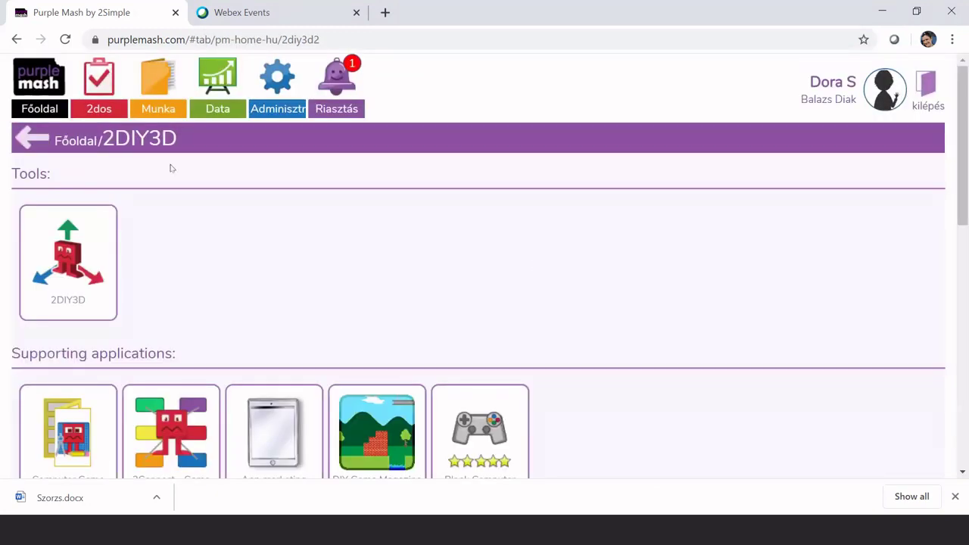
left_click(29, 137)
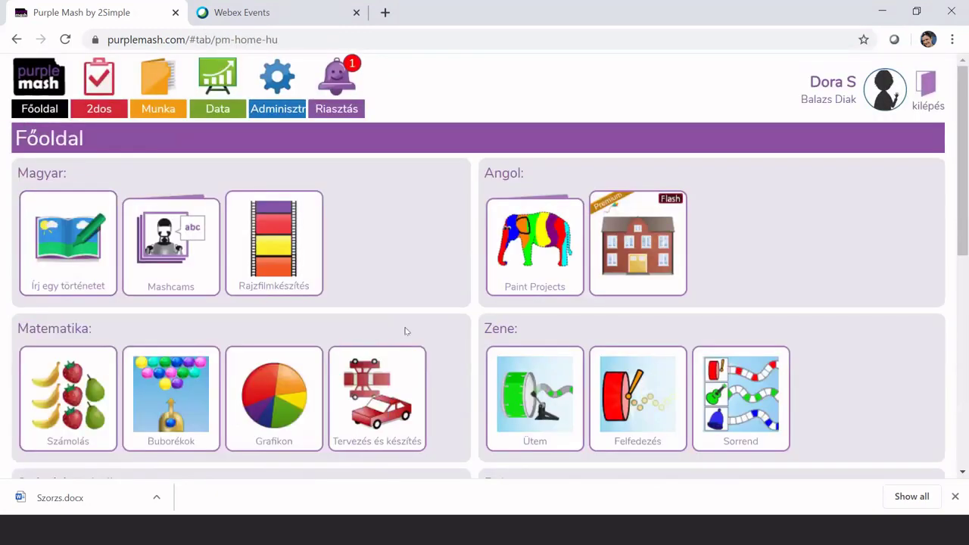
Look through the subject sections of the Főoldal page and check the available interface languages
left_click_drag(966, 158, 903, 153)
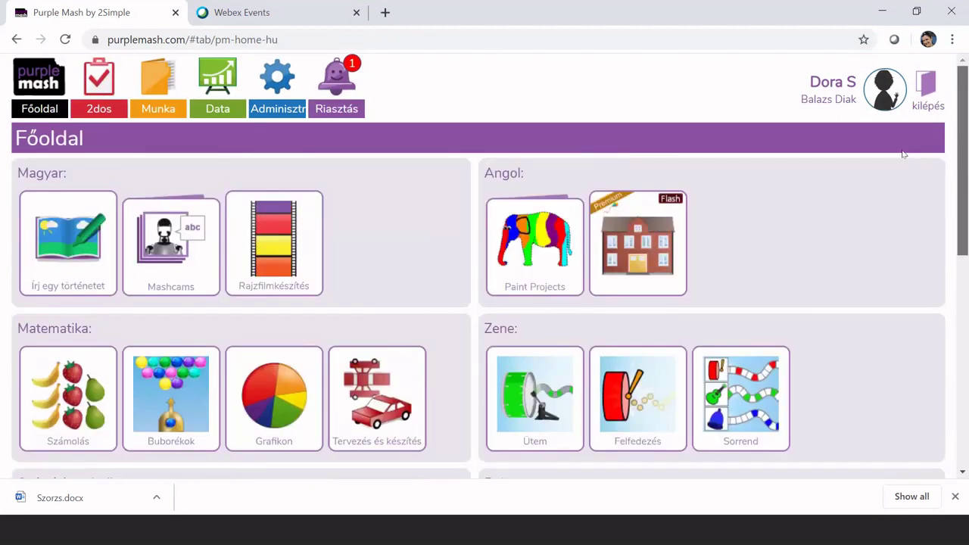
scroll(909, 197, "down", 3)
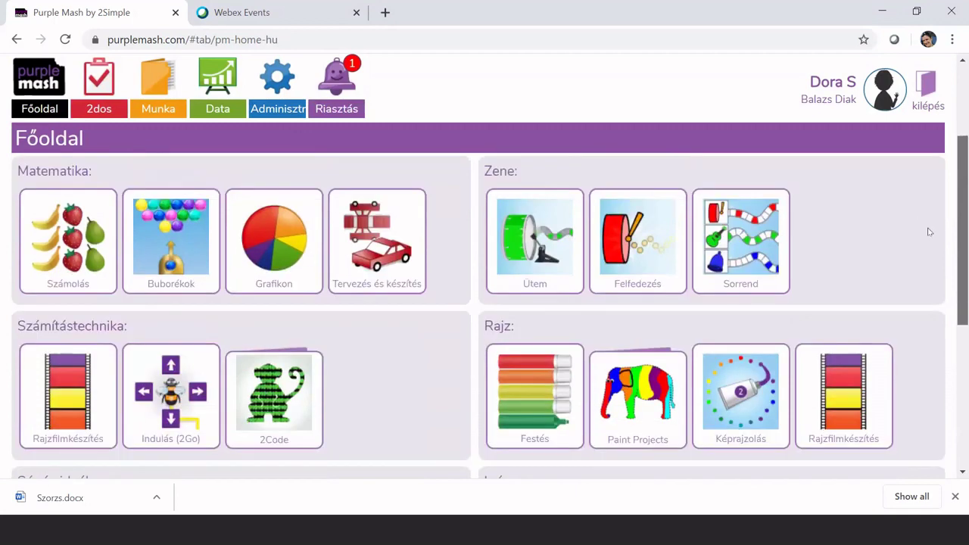
scroll(943, 280, "down", 2)
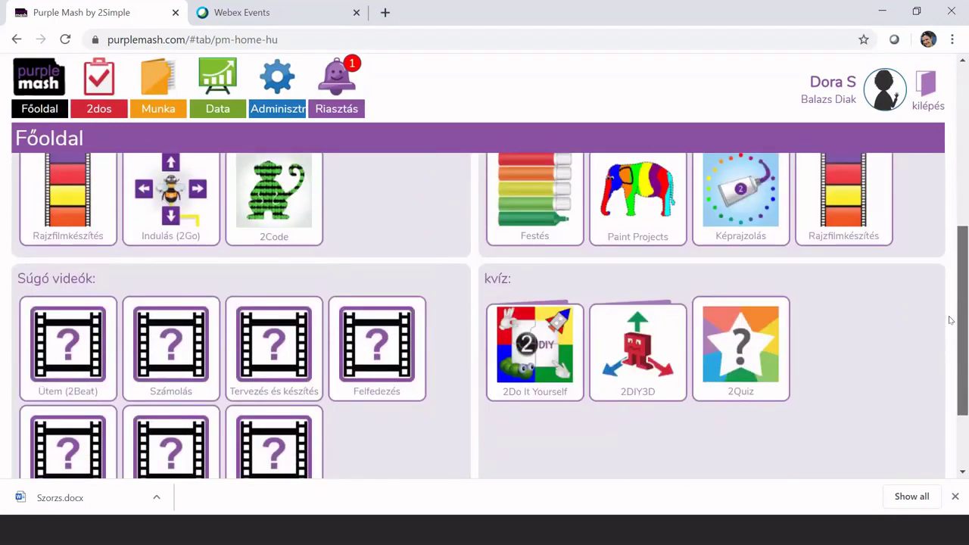
scroll(952, 333, "down", 2)
scroll(952, 335, "up", 3)
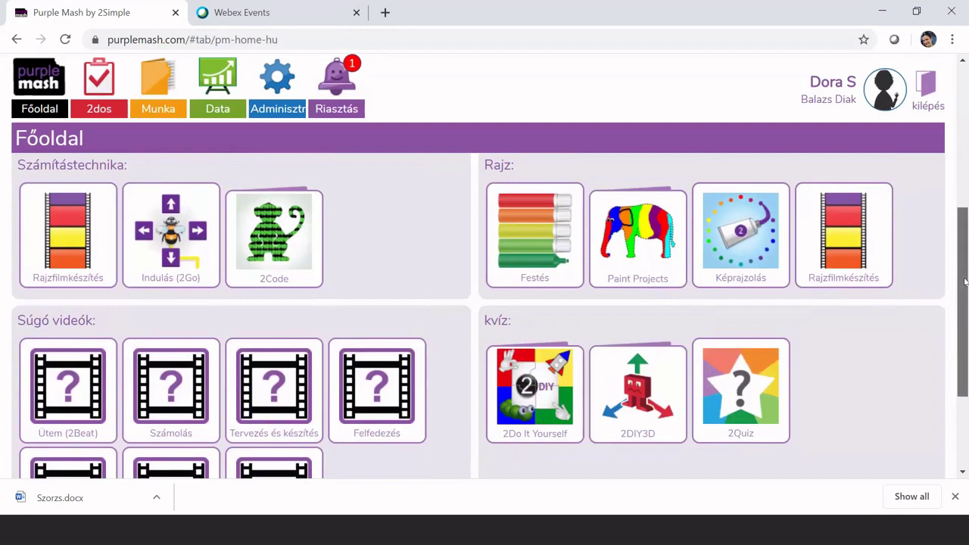
scroll(965, 281, "down", 3)
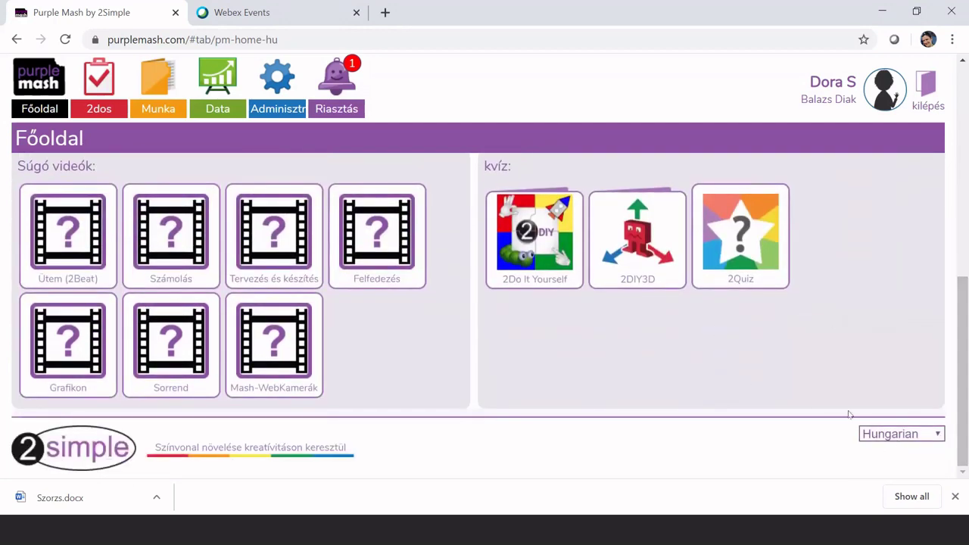
left_click(944, 435)
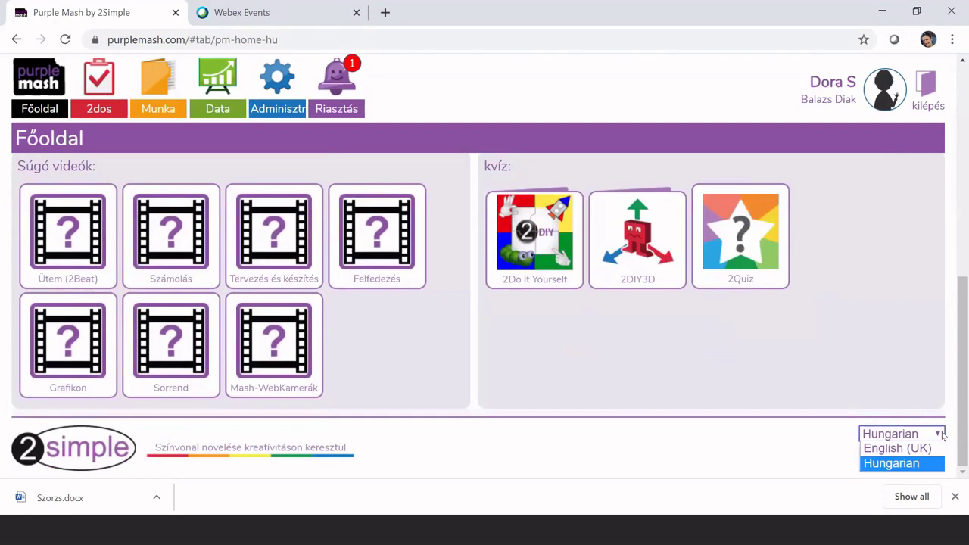
left_click(943, 435)
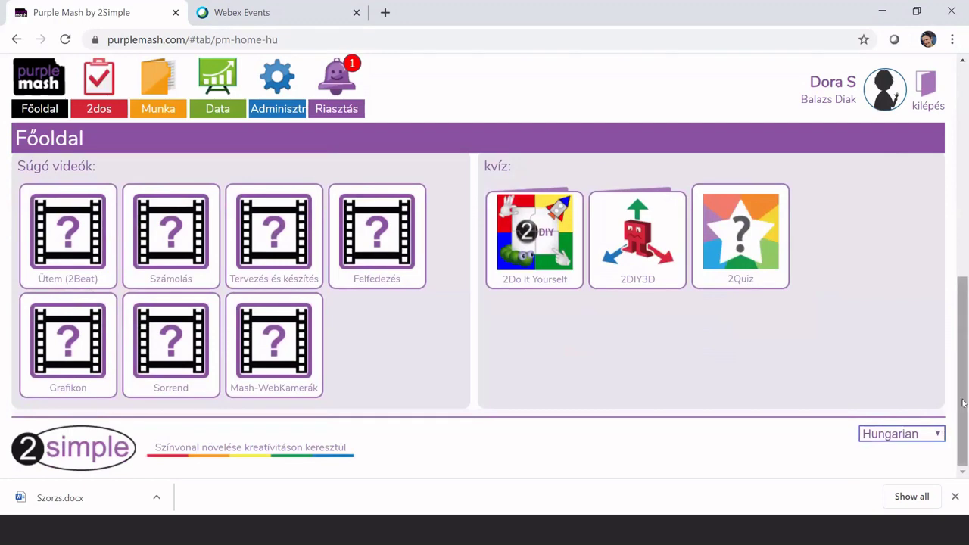
Review the Számítástechnika and Matematika sections of the home page and view the Grafikon tool's description
left_click_drag(963, 399, 963, 202)
scroll(208, 409, "down", 2)
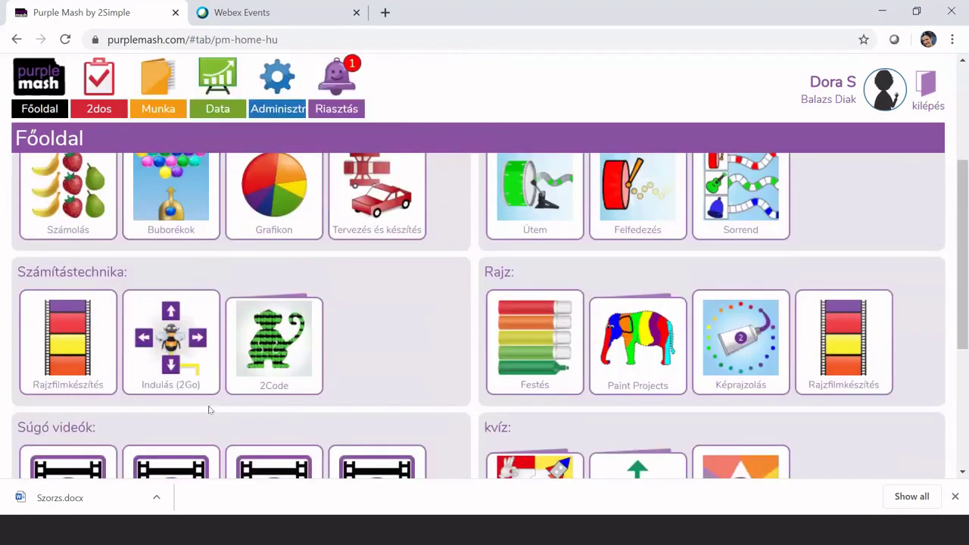
mouse_move(292, 324)
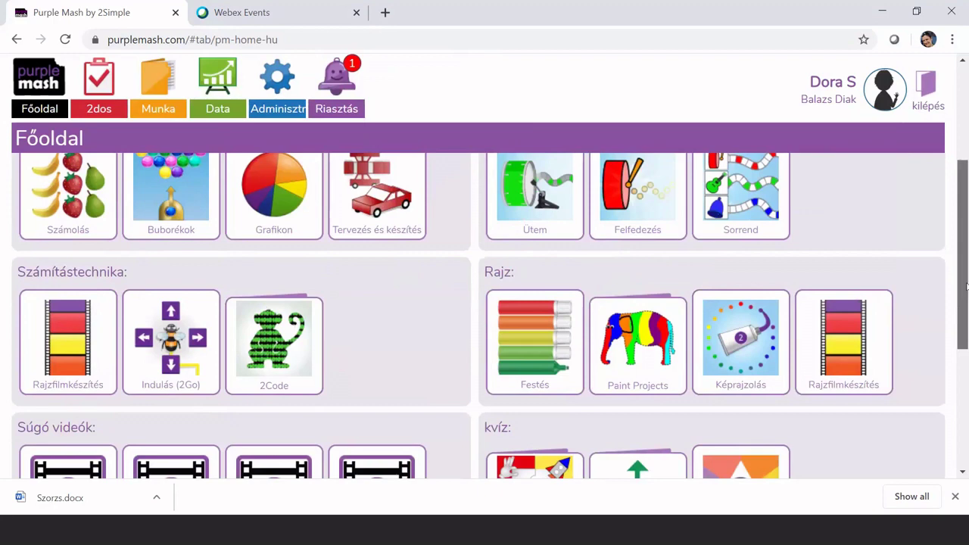
scroll(961, 284, "up", 2)
scroll(956, 282, "down", 1)
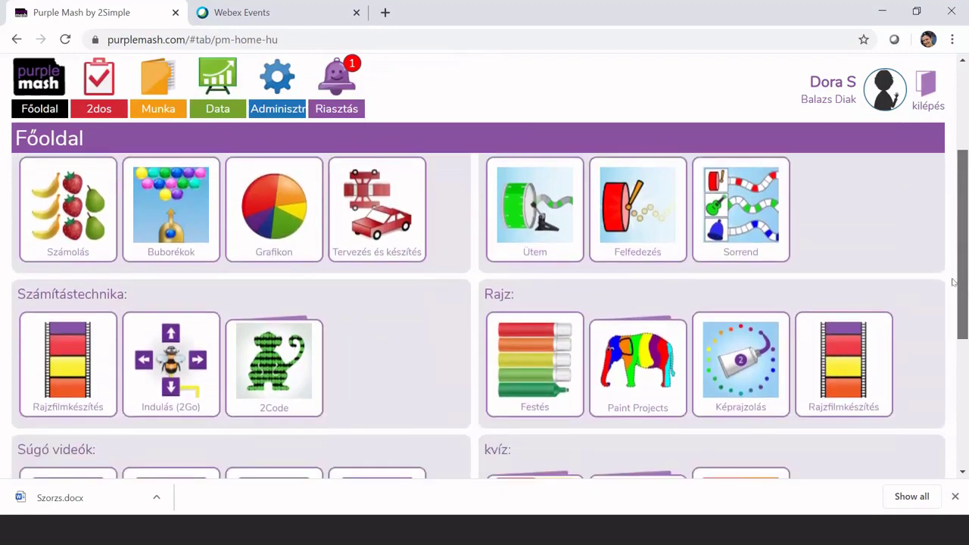
scroll(954, 283, "up", 1)
mouse_move(293, 277)
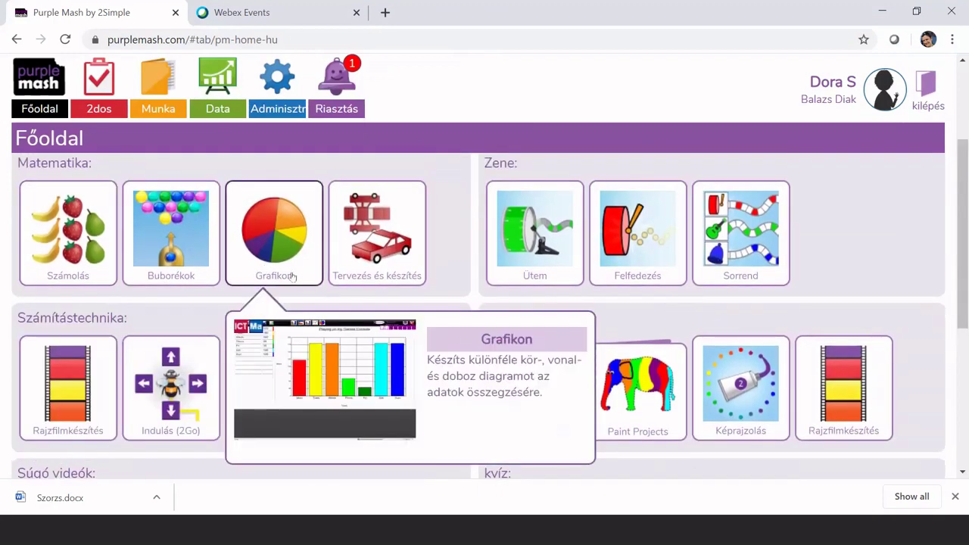
scroll(293, 278, "up", 3)
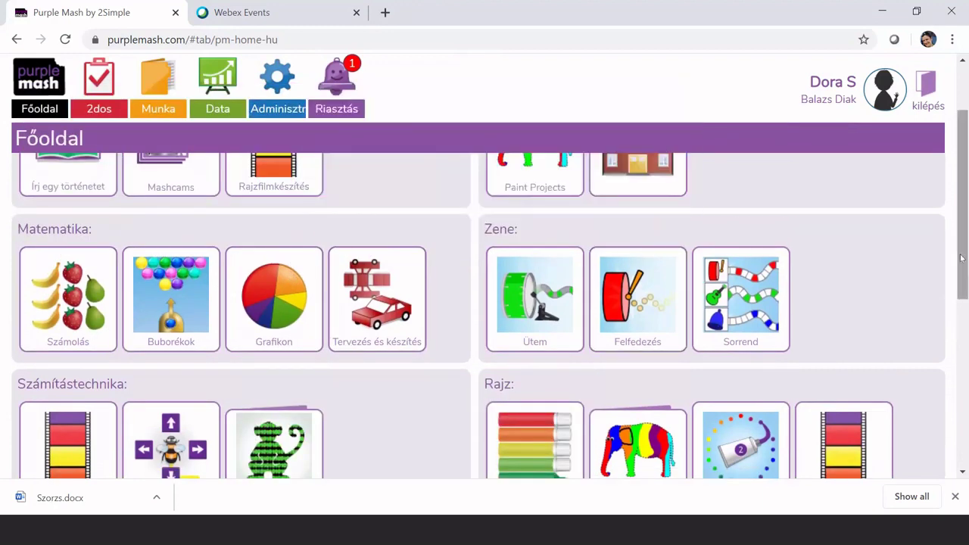
Launch the Tervezés és készítés app from the Matematika section
left_click_drag(967, 261, 889, 241)
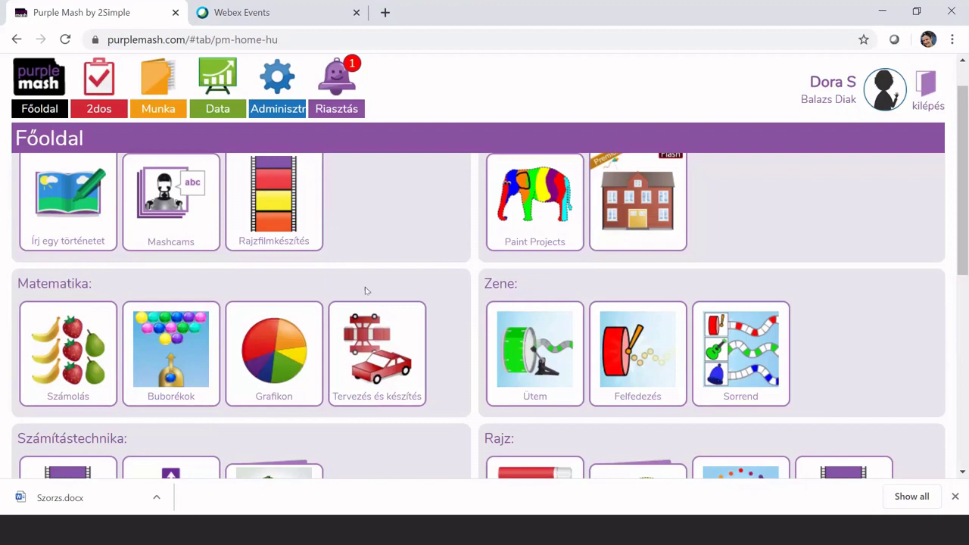
mouse_move(363, 333)
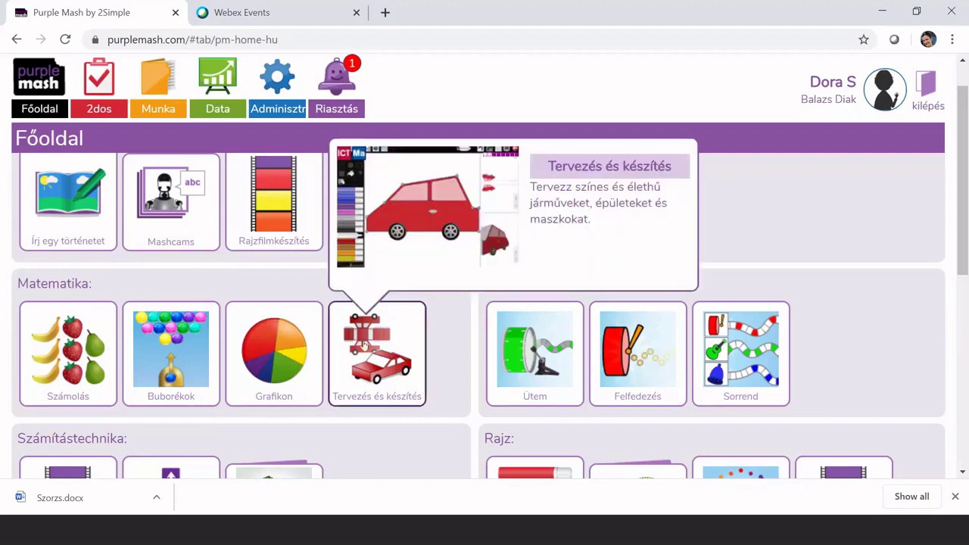
left_click(364, 345)
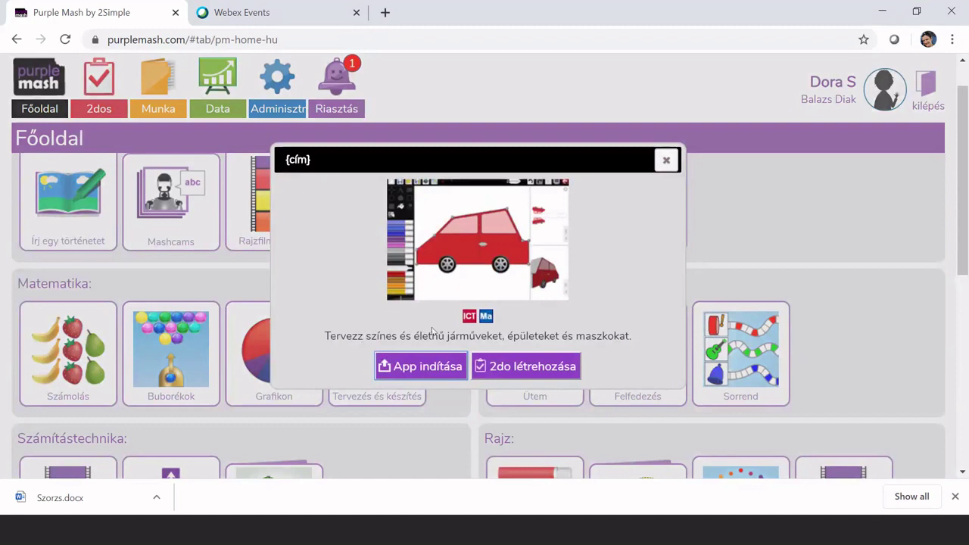
left_click(414, 374)
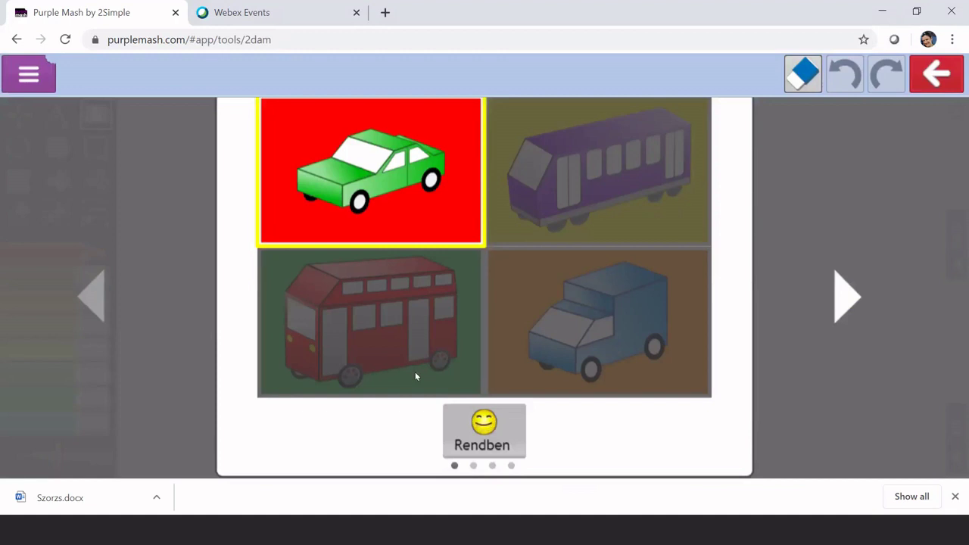
Browse the pages of model templates and start a new design from the green car template
left_click(843, 302)
left_click(843, 302)
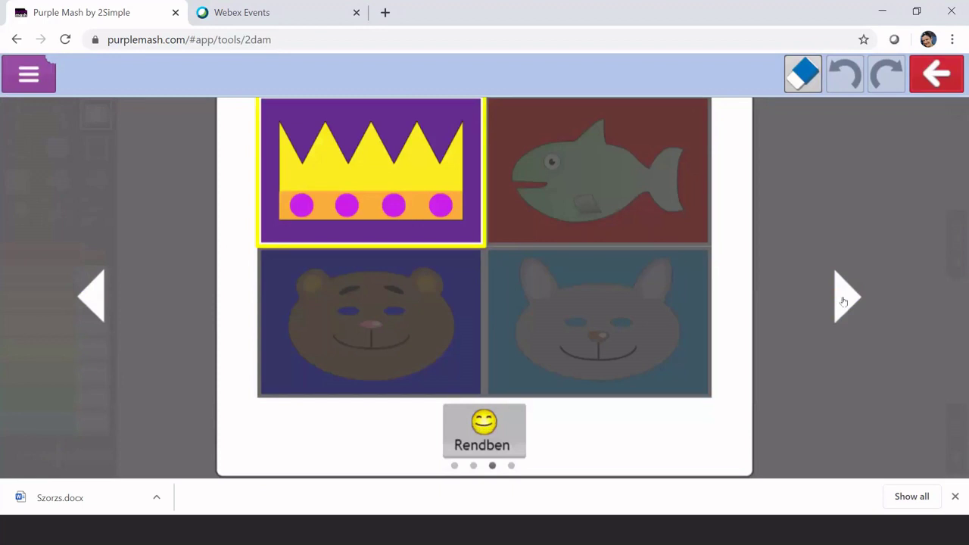
left_click(845, 301)
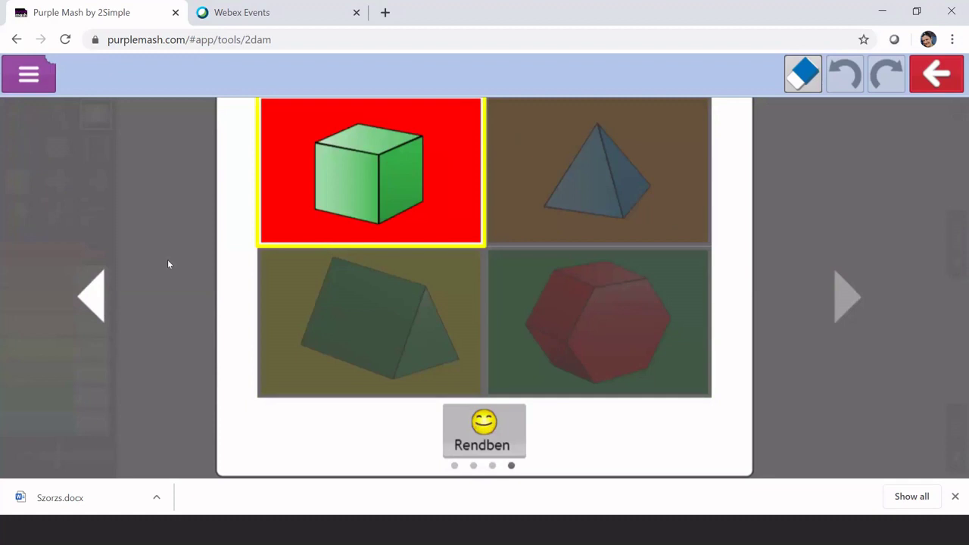
left_click(92, 296)
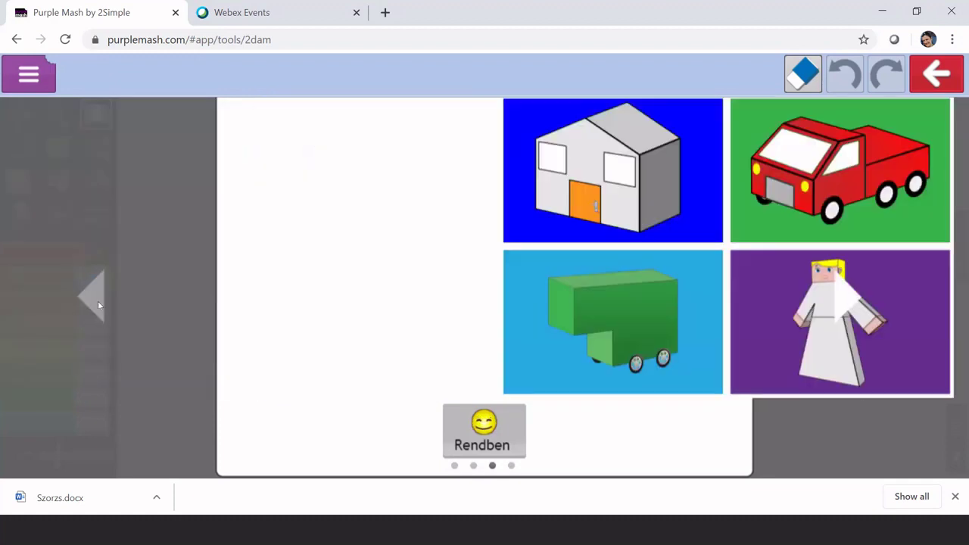
double_click(97, 305)
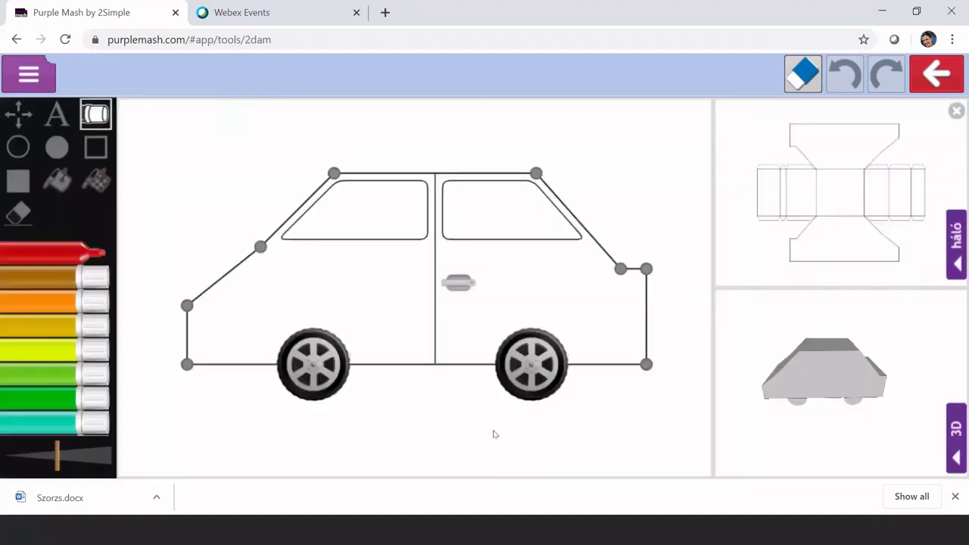
left_click(494, 432)
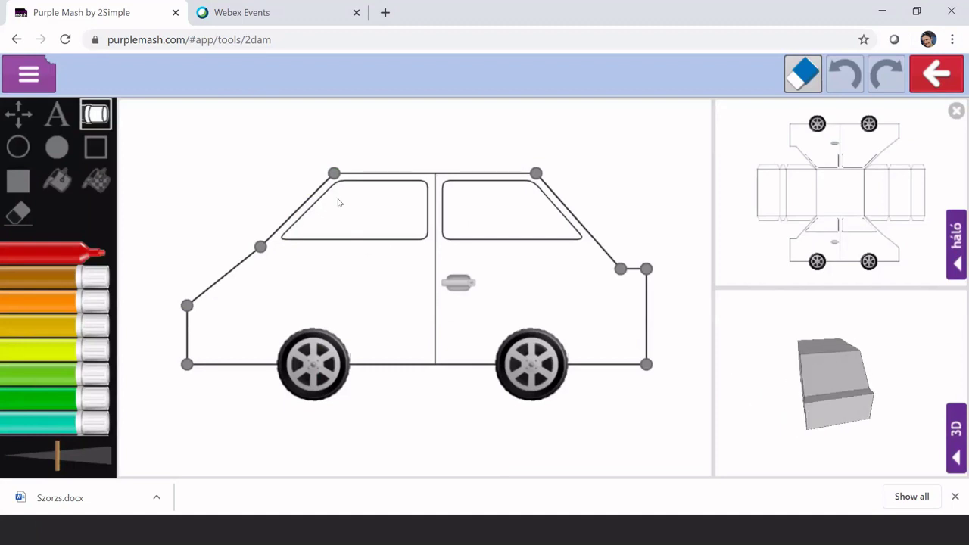
Reshape the car's side profile by lowering the front roof point, pulling in the lower front corner and moving the rear window's base forward
left_click_drag(334, 172, 385, 210)
left_click_drag(188, 364, 265, 321)
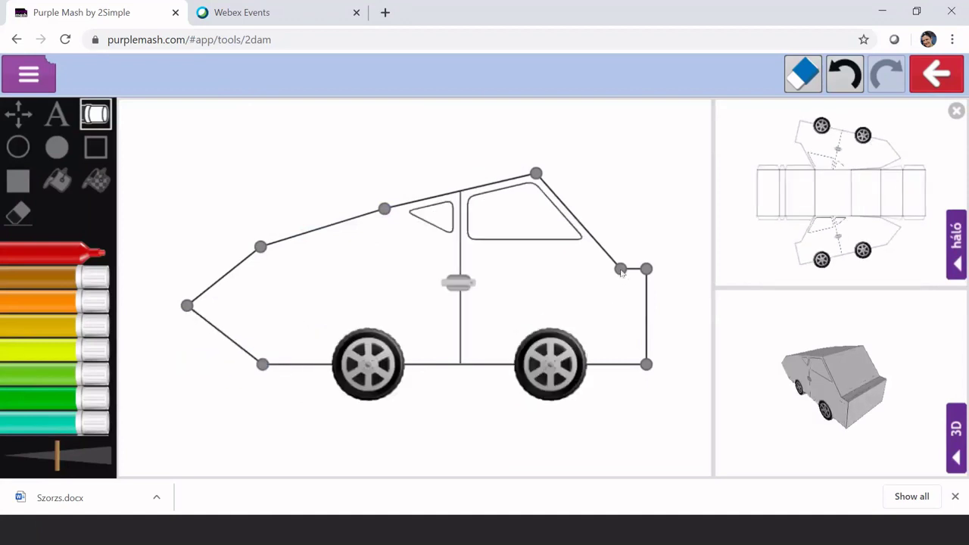
left_click_drag(621, 271, 554, 271)
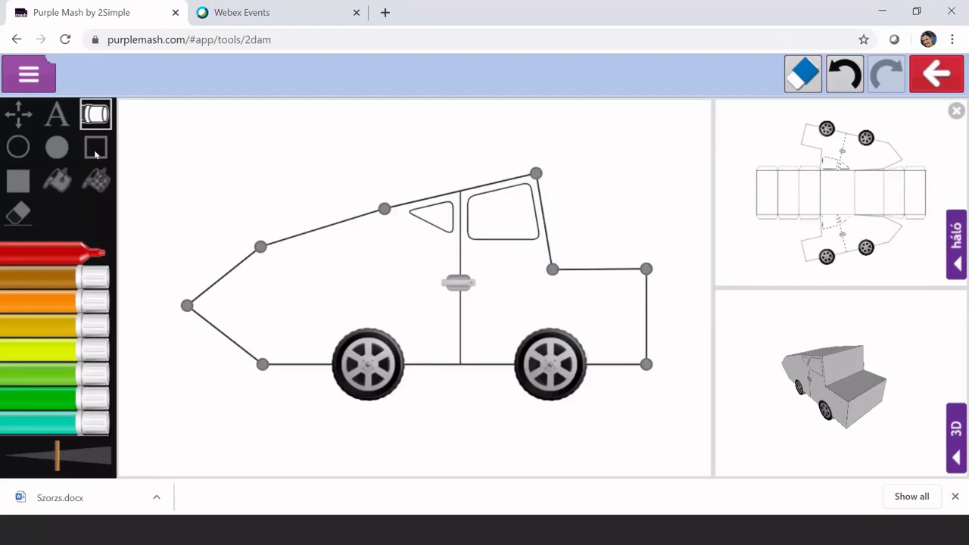
Fill the car's side with red and, in the enlarged net view, fill the second panel from the left with yellow
left_click(63, 185)
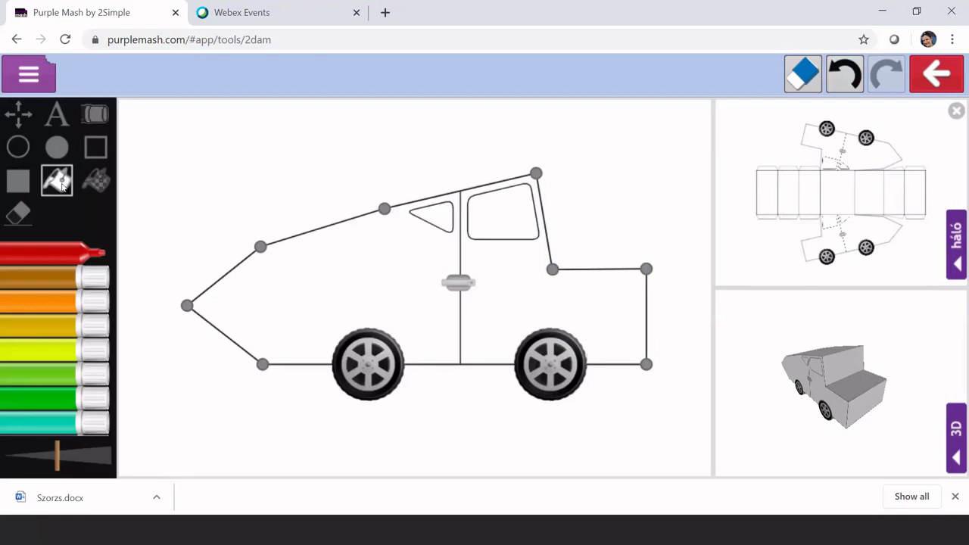
left_click(343, 284)
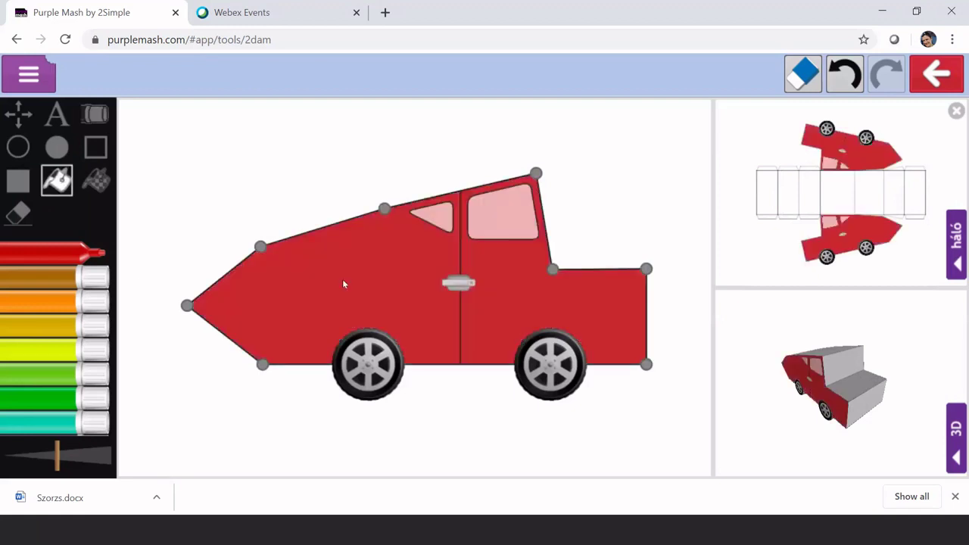
left_click(958, 261)
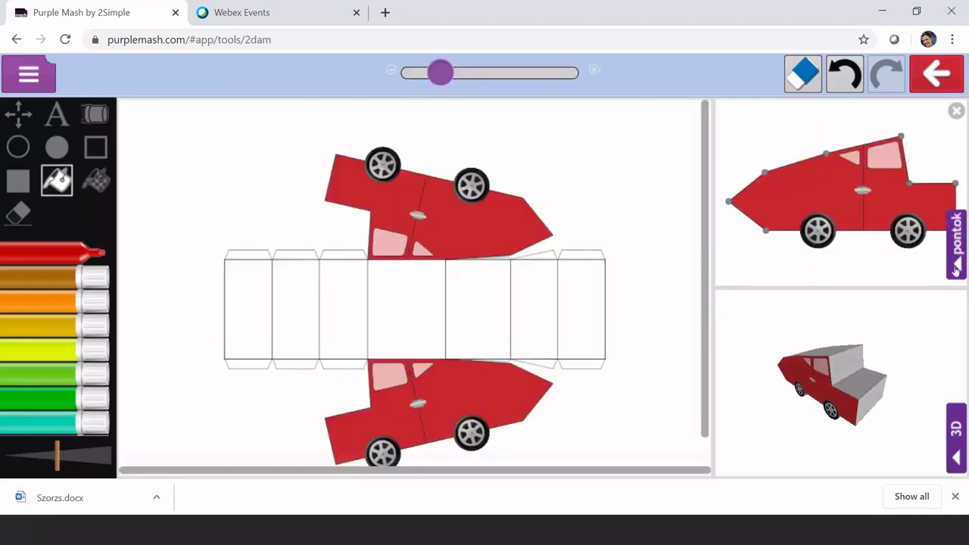
left_click(105, 348)
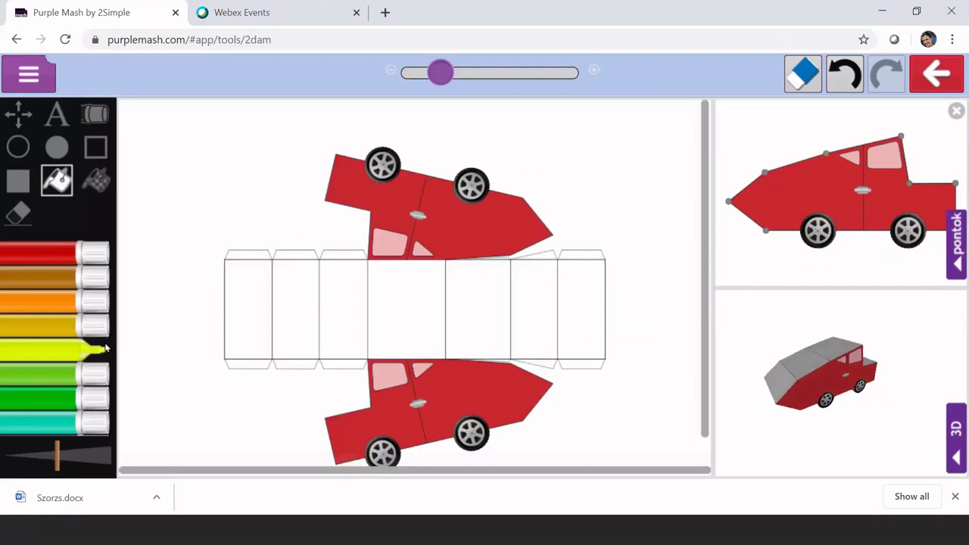
left_click(302, 301)
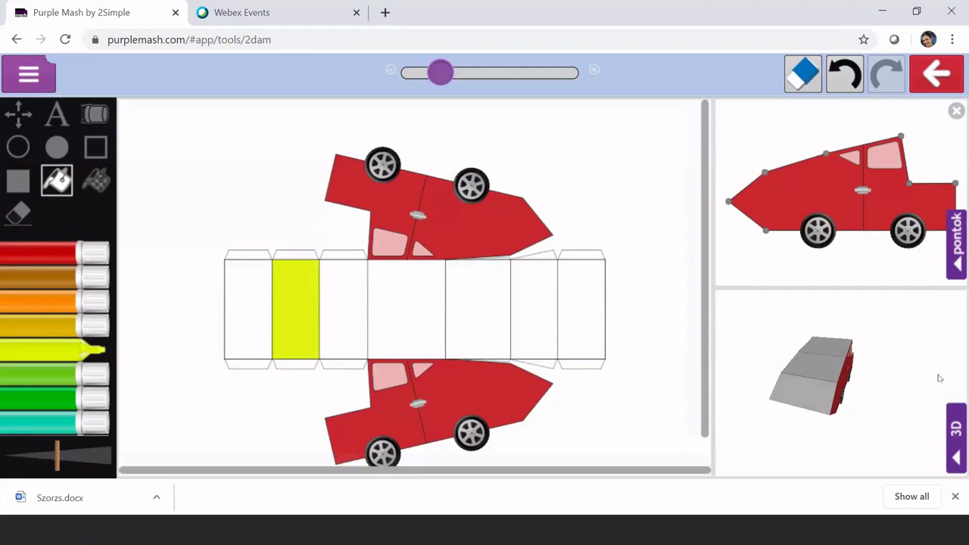
Enlarge the 3D view and rotate the car model to inspect its back, side and top
left_click(959, 437)
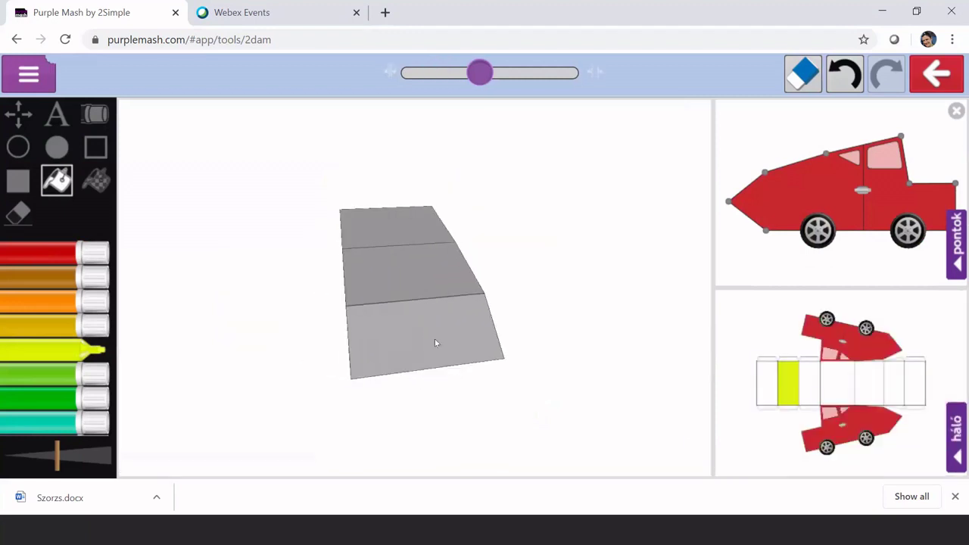
left_click_drag(437, 342, 387, 347)
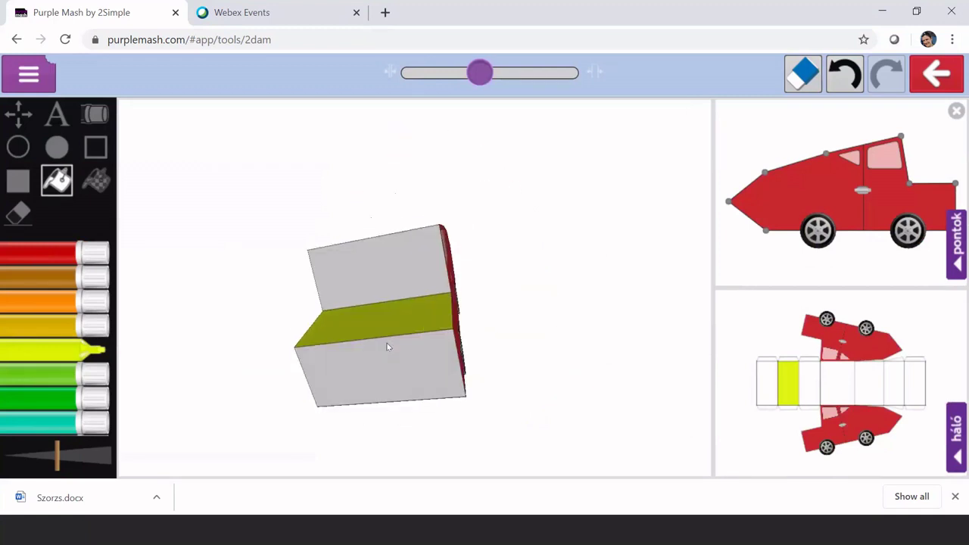
left_click_drag(387, 347, 265, 334)
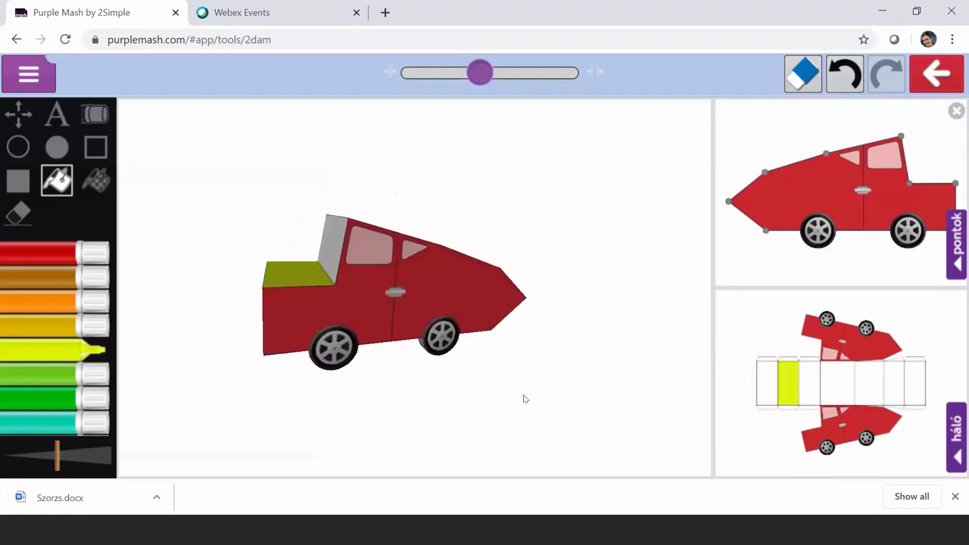
left_click_drag(364, 278, 372, 306)
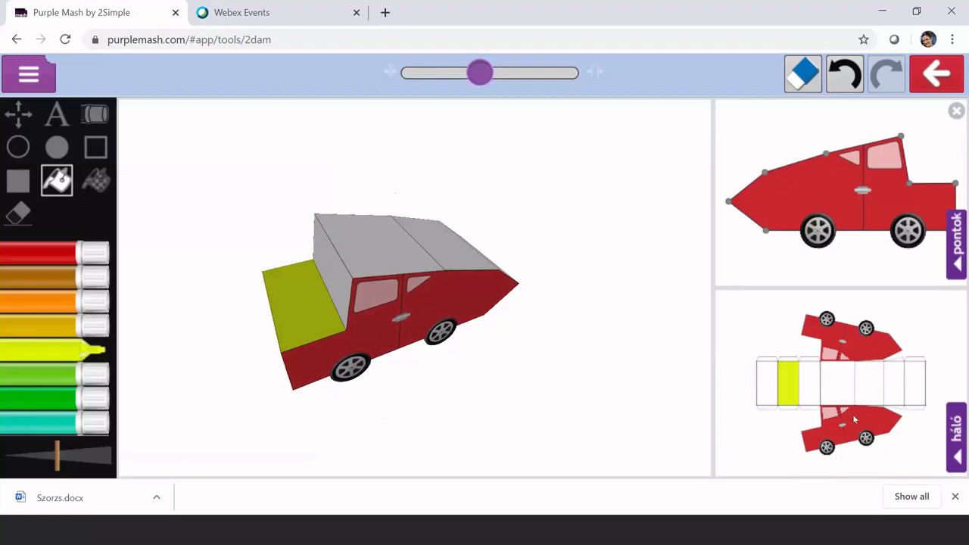
Draw two filled yellow ovals as headlights on the car net's leftmost panel and exit the design without saving
left_click(957, 436)
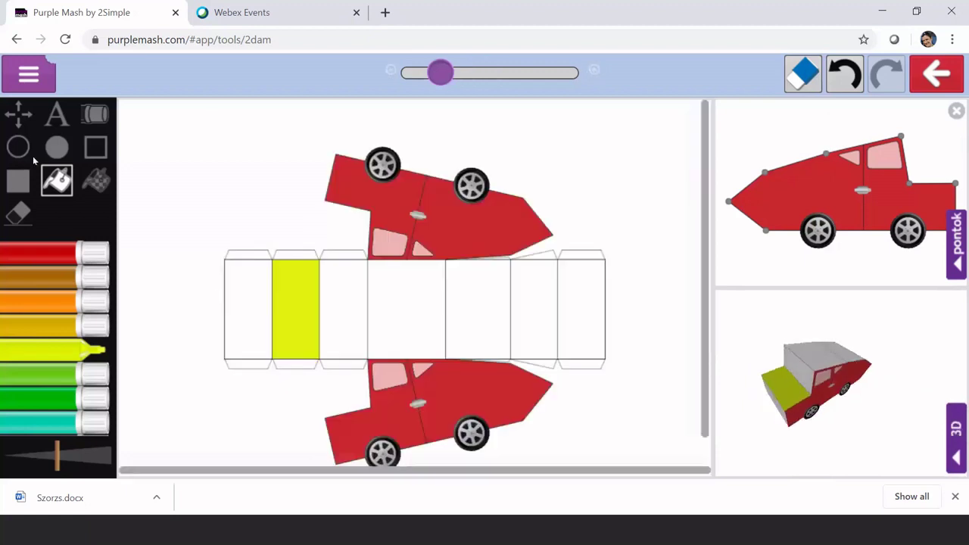
left_click(56, 149)
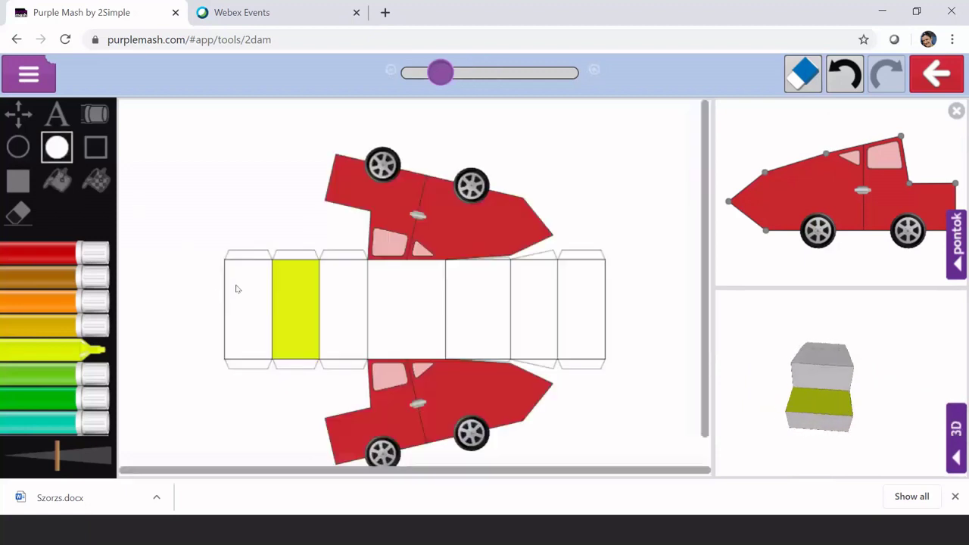
mouse_move(256, 302)
left_mouse_down()
mouse_move(264, 303)
mouse_move(249, 353)
mouse_move(267, 356)
left_mouse_up()
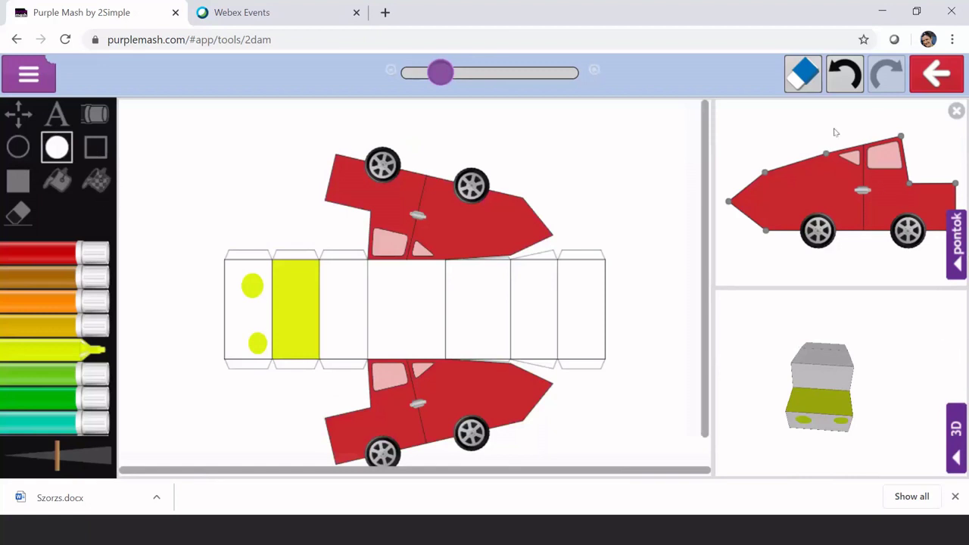
left_click(946, 78)
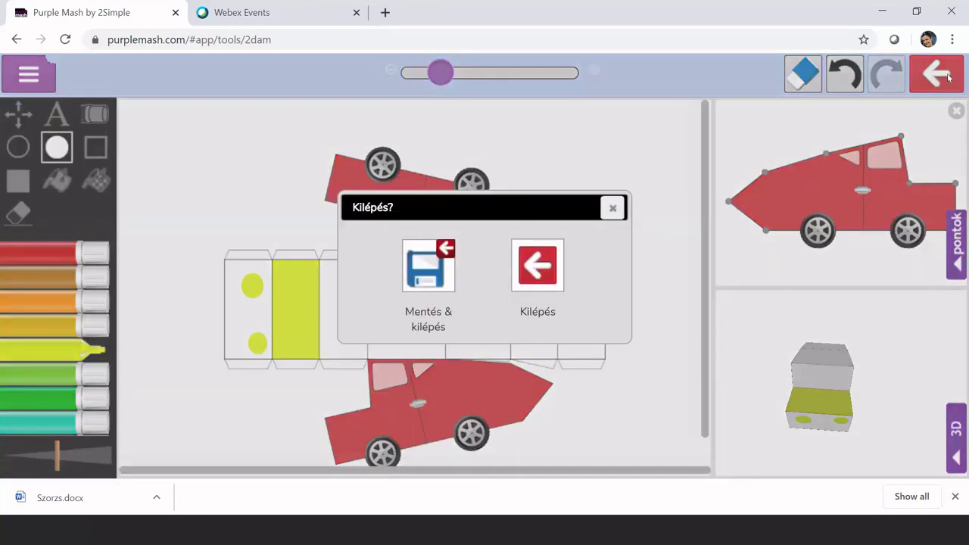
left_click(531, 268)
Launch the Grafikon app from the Matematika section and enter the items piros, kek and sarga in the data table
mouse_move(242, 397)
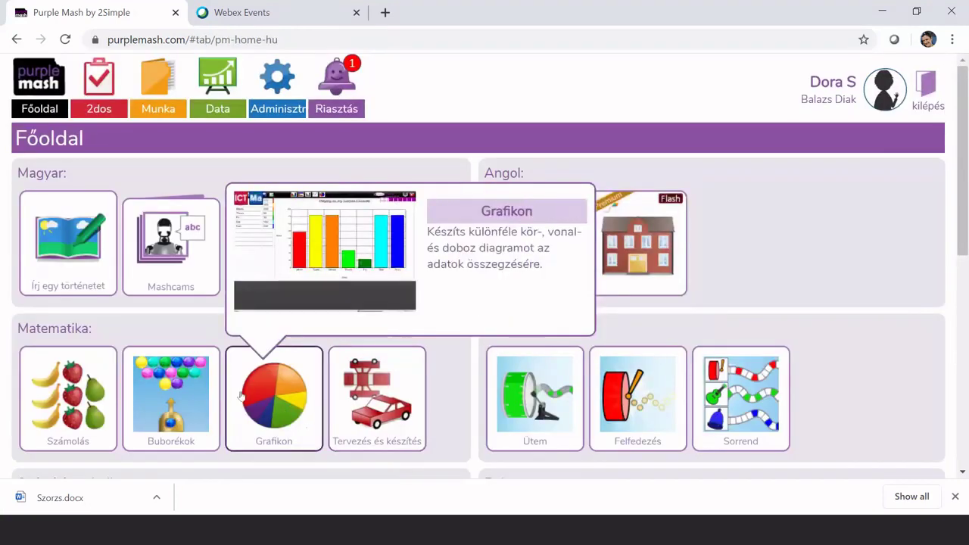
left_click(268, 422)
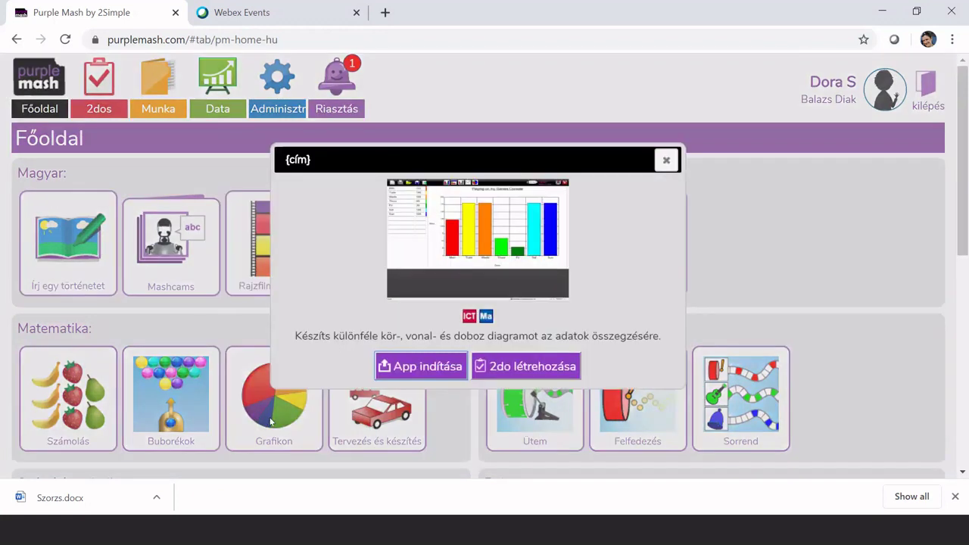
left_click(450, 366)
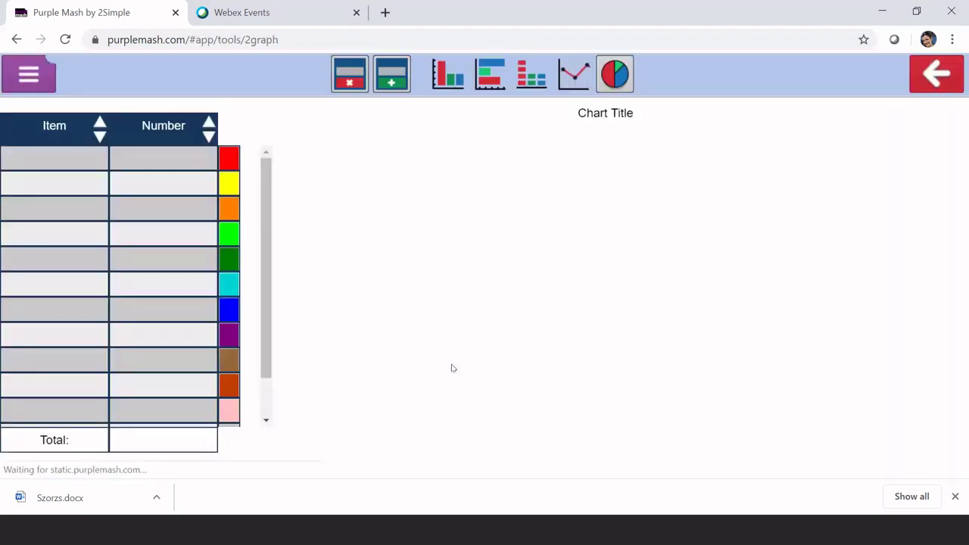
left_click(55, 158)
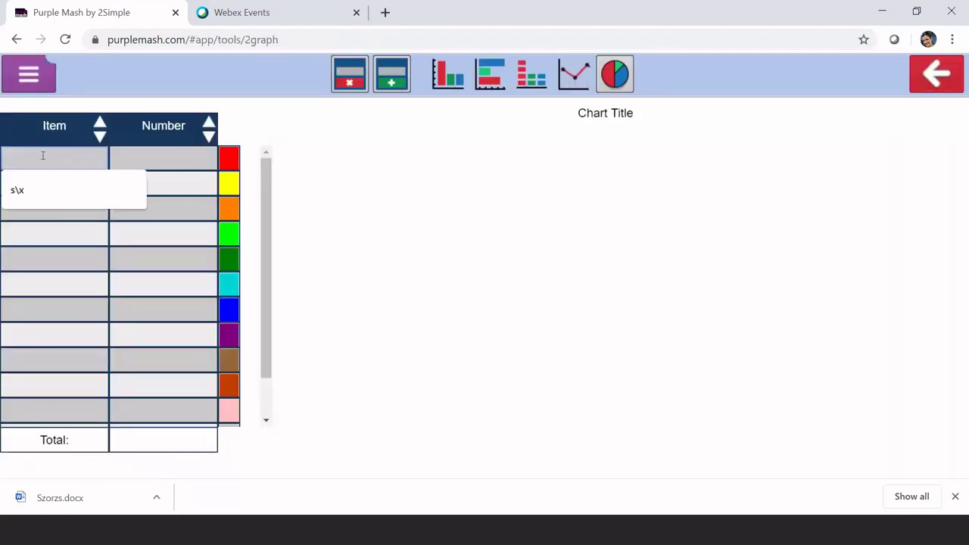
type("piros")
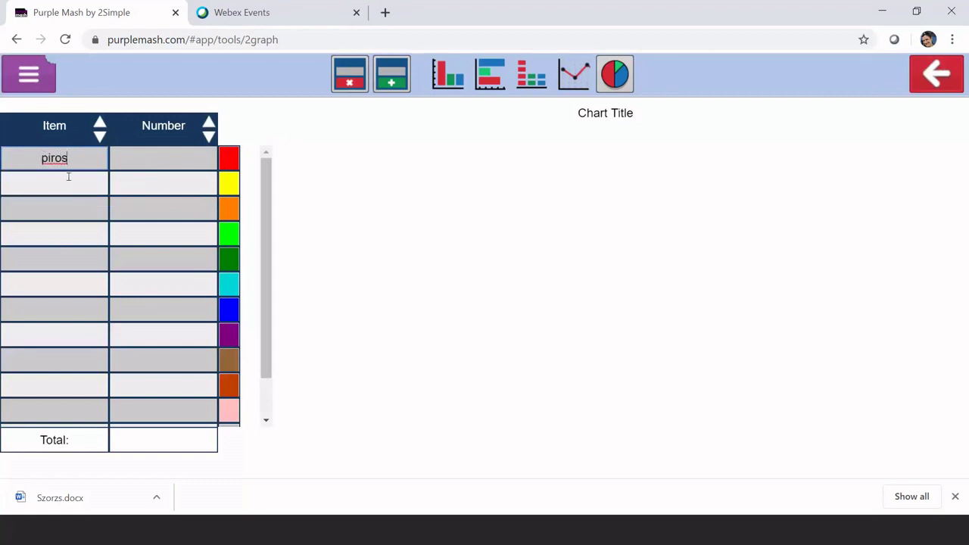
left_click(68, 177)
type("kek")
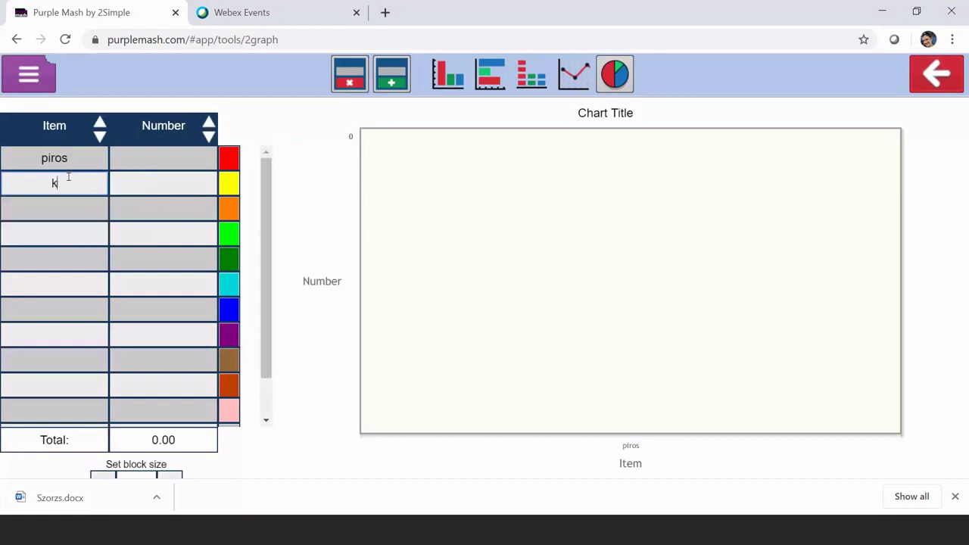
left_click(70, 206)
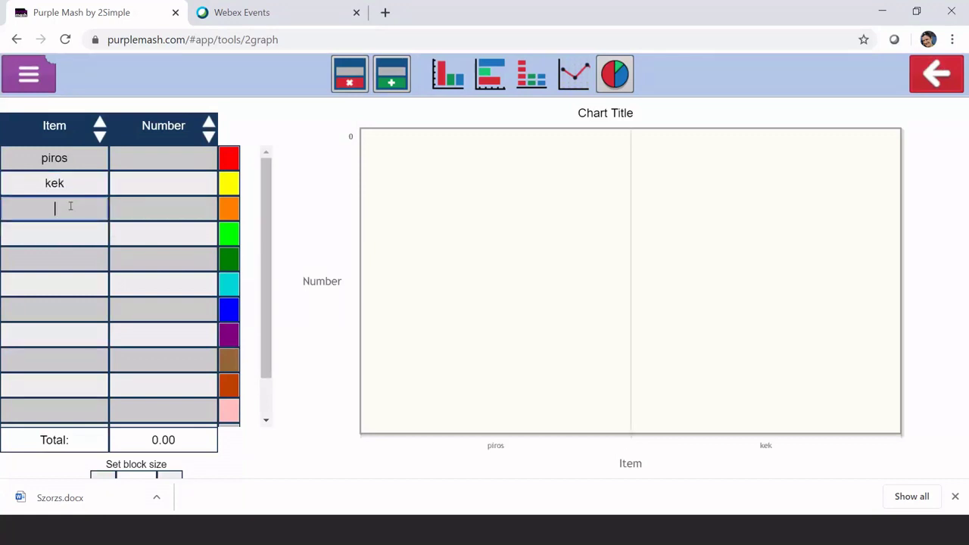
type("sarga")
Enter the numbers 5 for piros, 2 for kek and 3 for sarga
left_click(143, 156)
type("5")
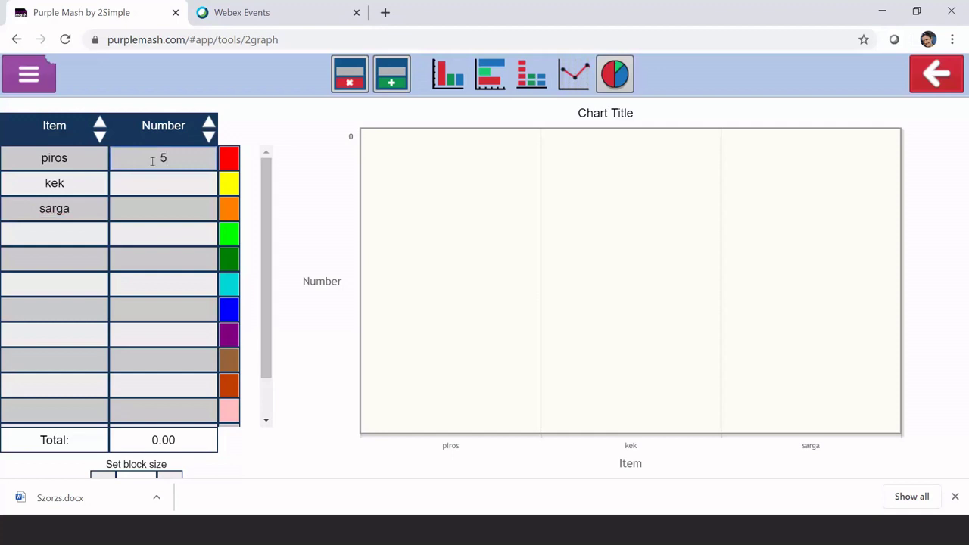
left_click(165, 179)
type("2")
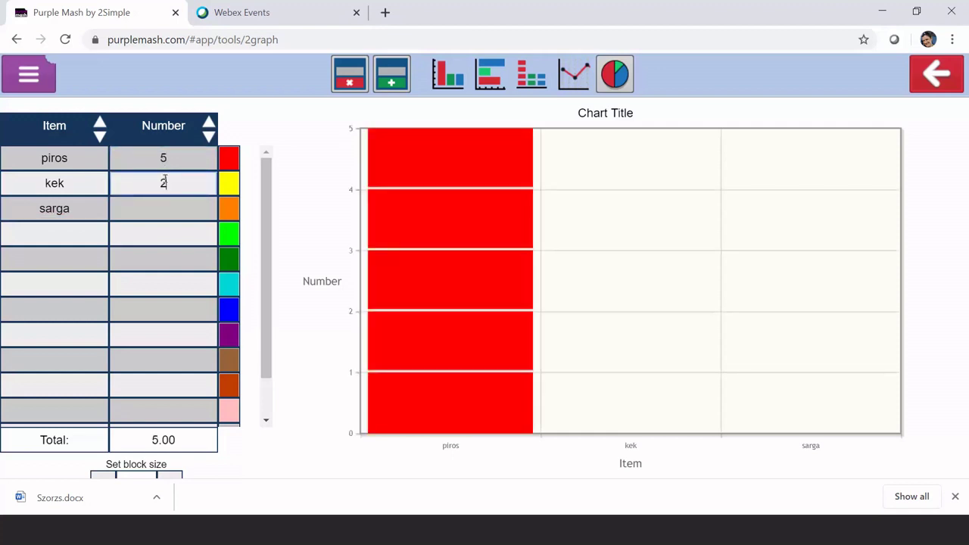
left_click(167, 208)
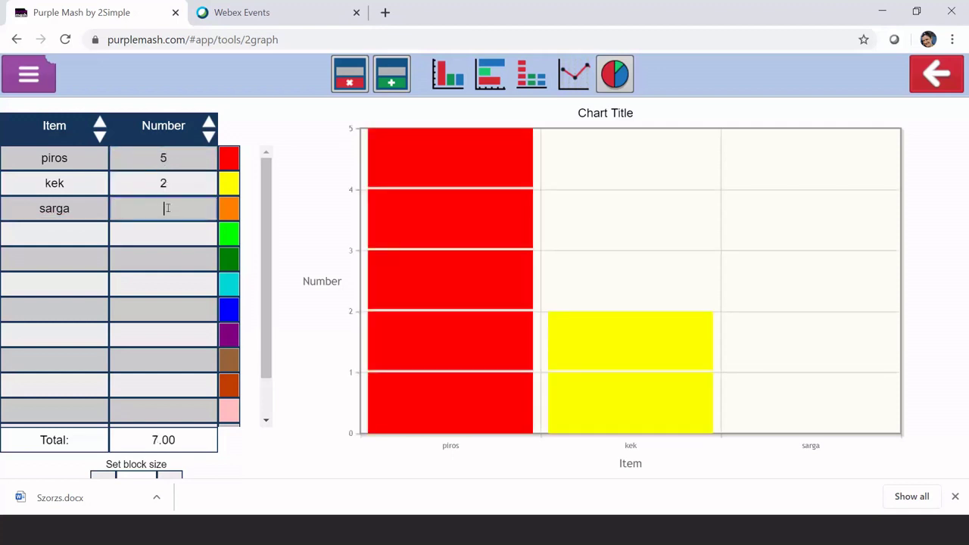
type("3")
left_click(303, 197)
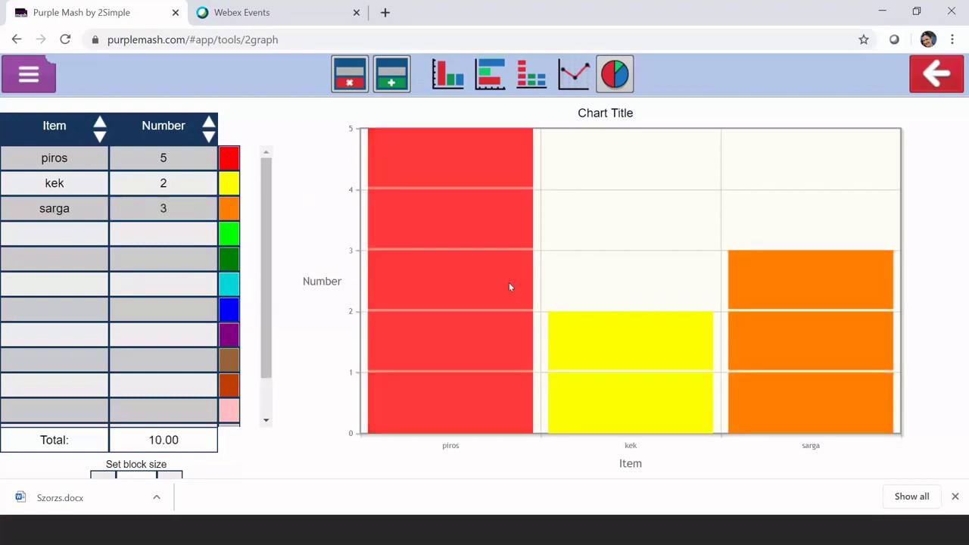
Show the data as a pie chart, a vertical bar chart and a line chart, and exit without saving
left_click(612, 75)
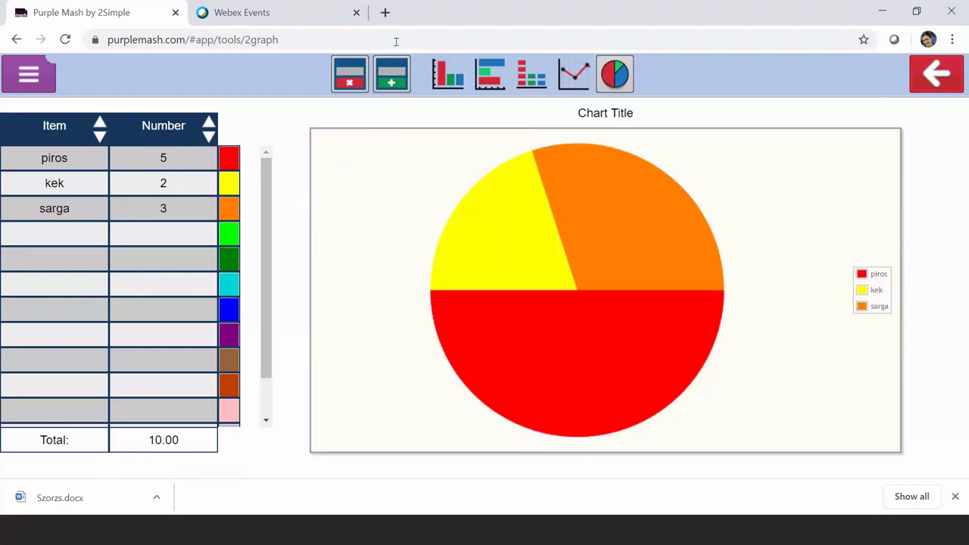
left_click(451, 82)
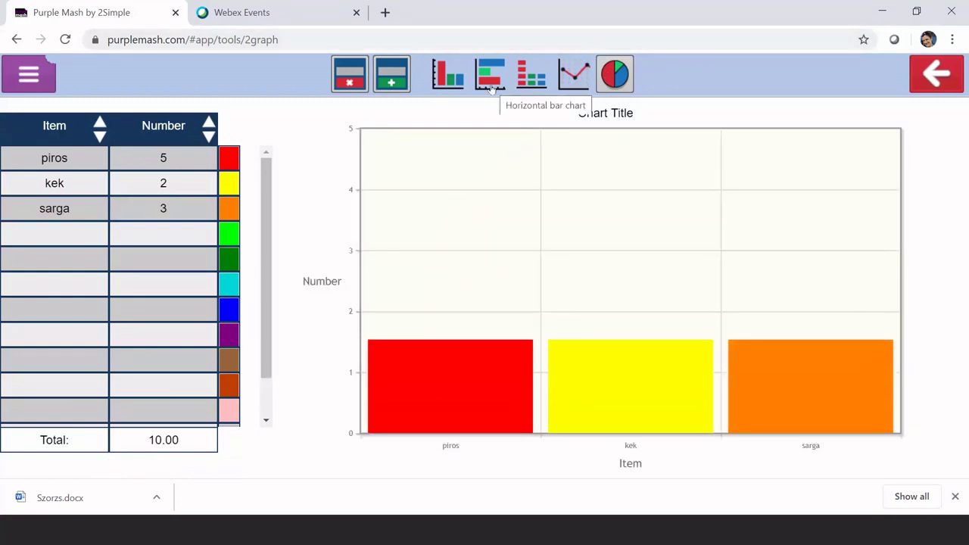
left_click(575, 82)
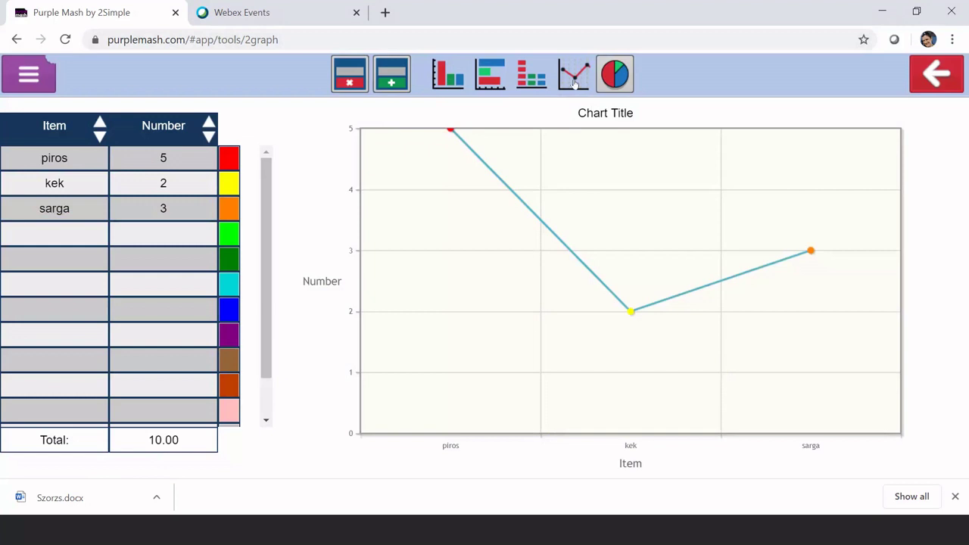
left_click(946, 81)
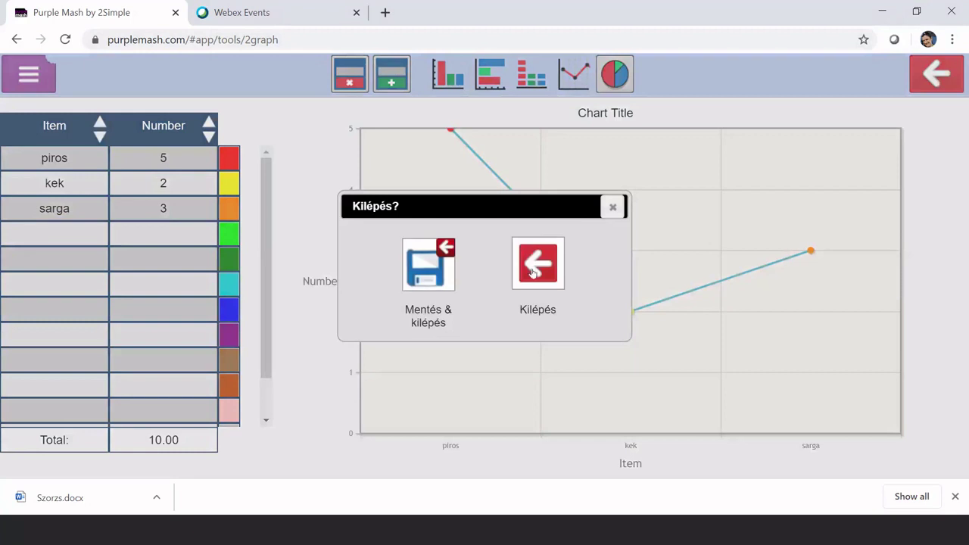
left_click(534, 272)
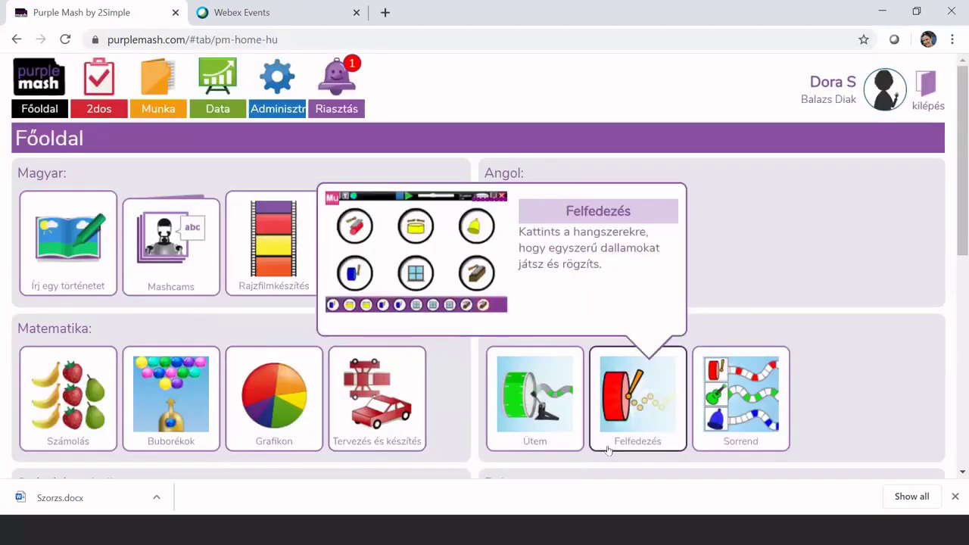
Launch the Írj egy történetet app with a blank Az én történetem document to view its editor, and exit it without saving
left_click_drag(965, 241, 966, 415)
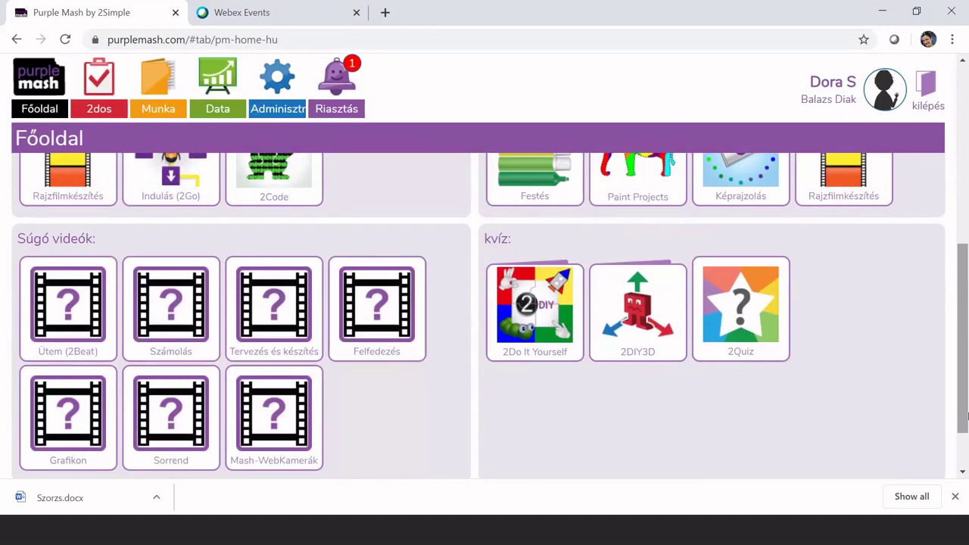
left_click_drag(961, 387, 967, 309)
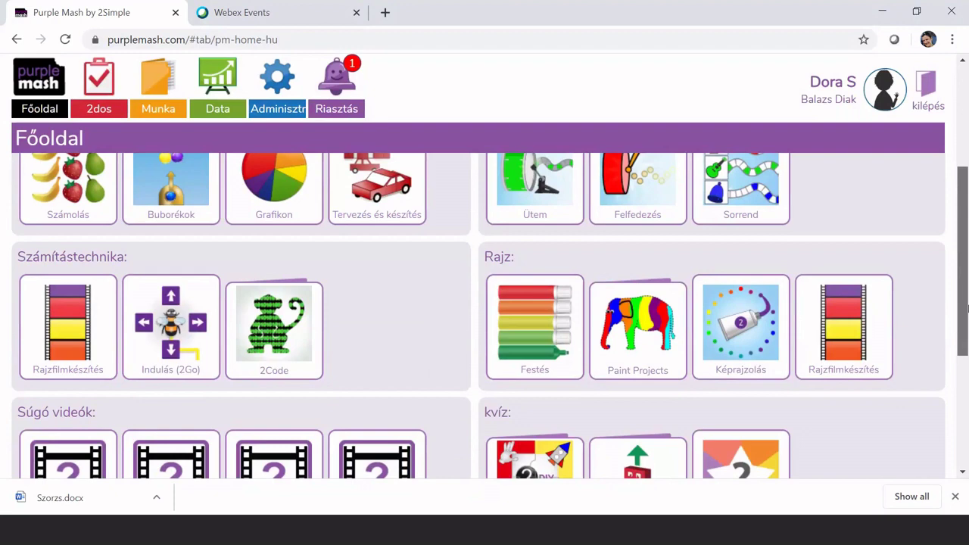
left_click_drag(967, 310, 967, 284)
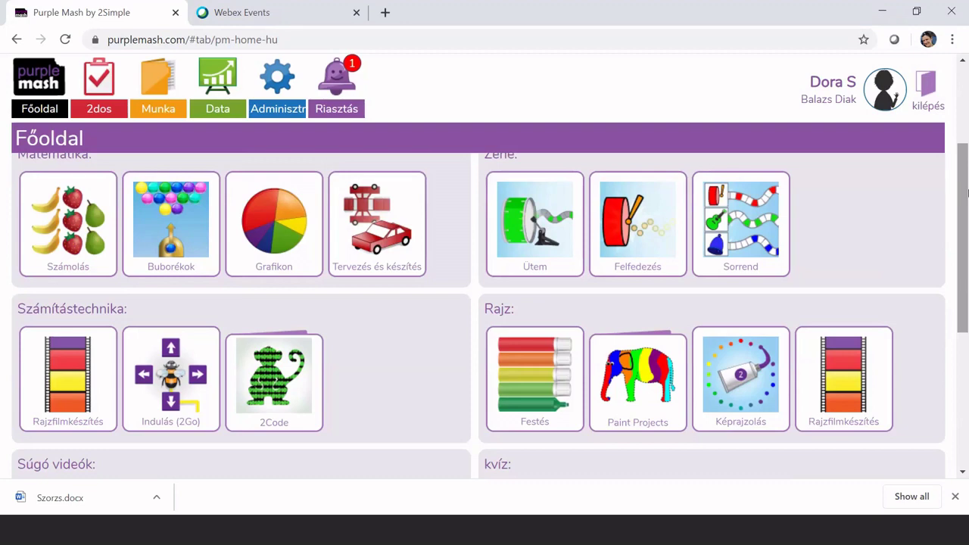
left_click_drag(965, 233, 967, 151)
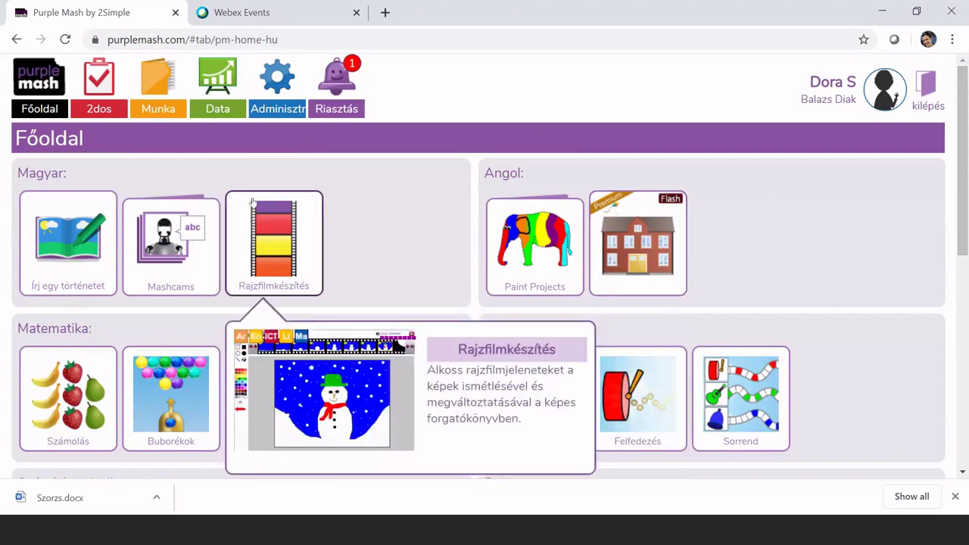
left_click(64, 248)
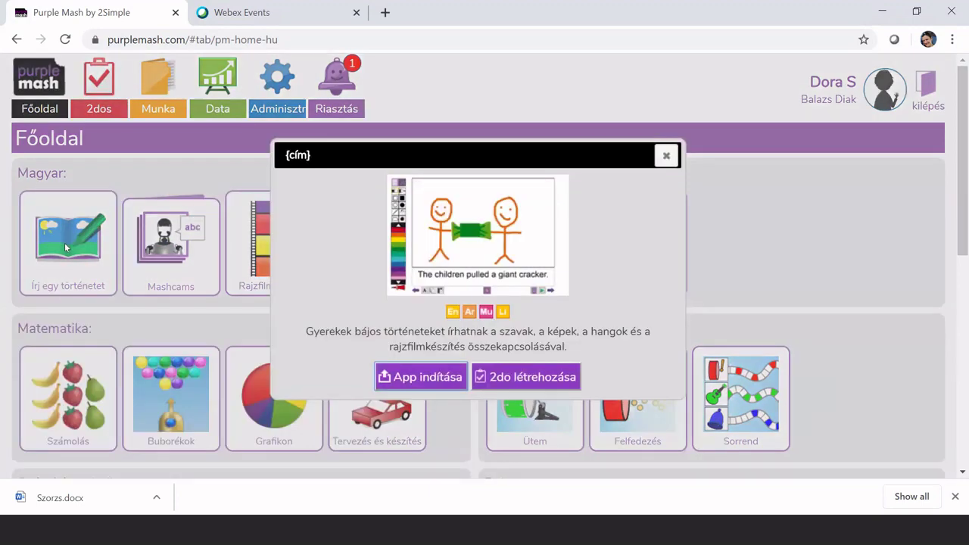
left_click(420, 382)
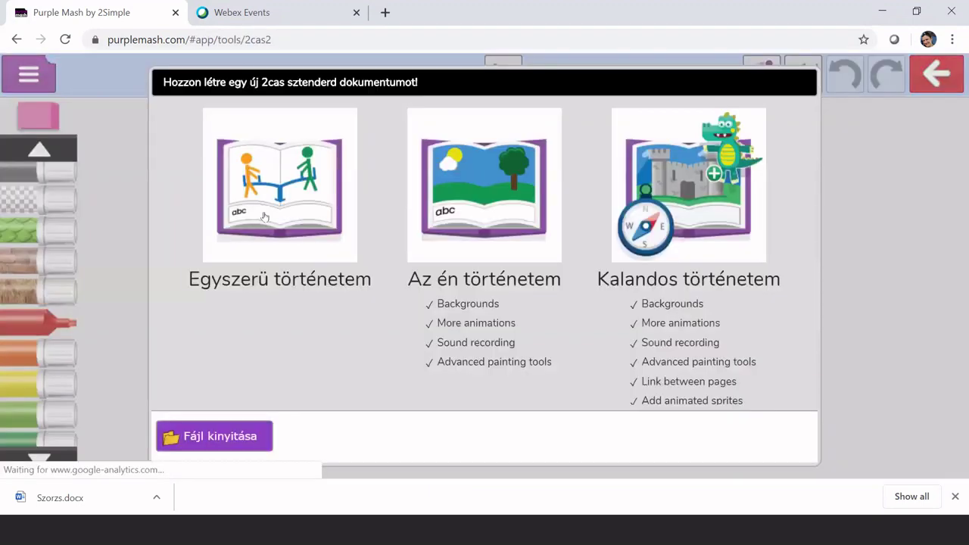
left_click(499, 204)
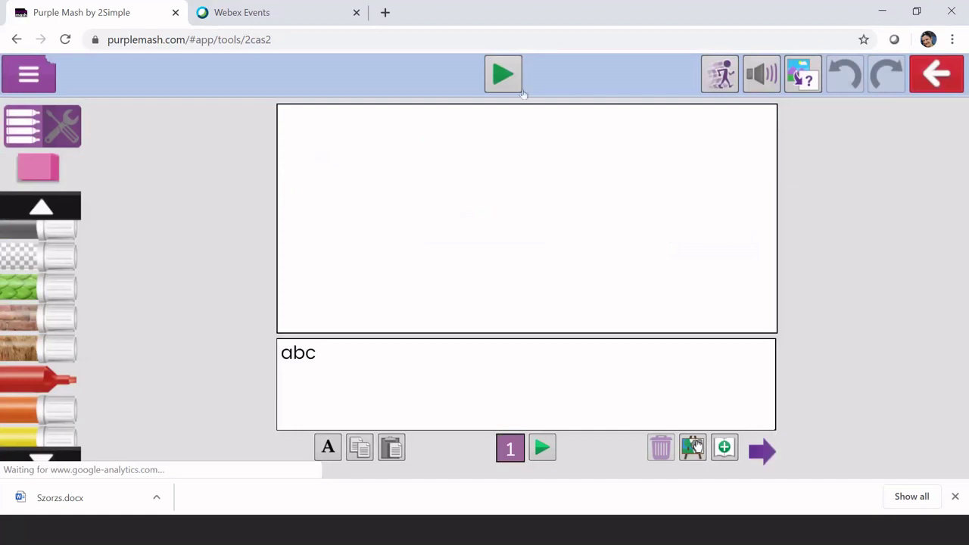
left_click(938, 73)
left_click(530, 261)
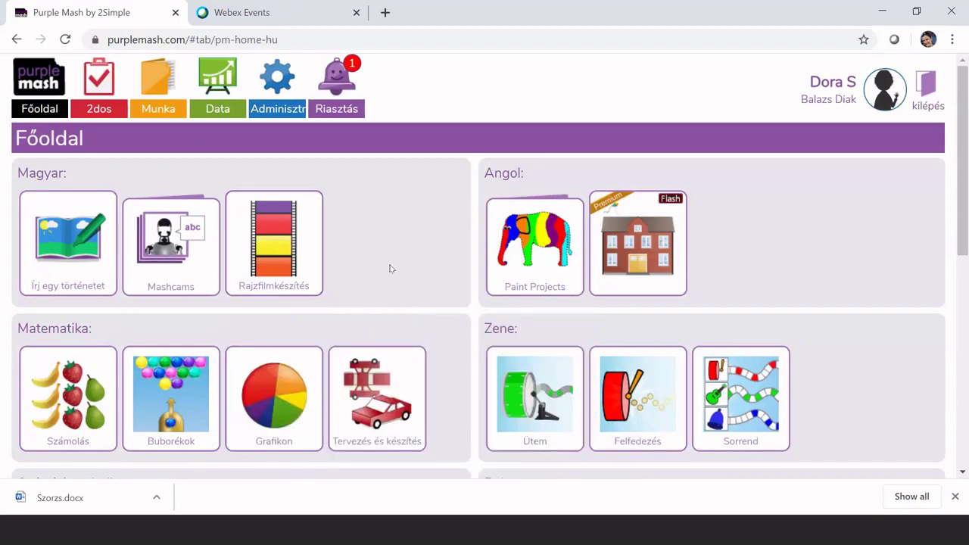
Look over the home page's app sections and the language selector in its footer
mouse_move(311, 398)
mouse_move(90, 243)
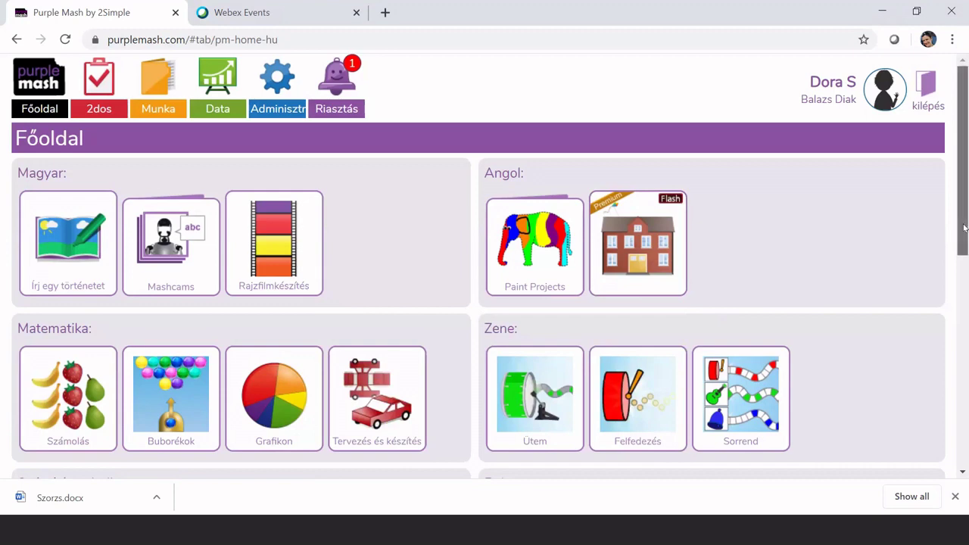
left_click_drag(962, 232, 968, 360)
scroll(968, 360, "down", 3)
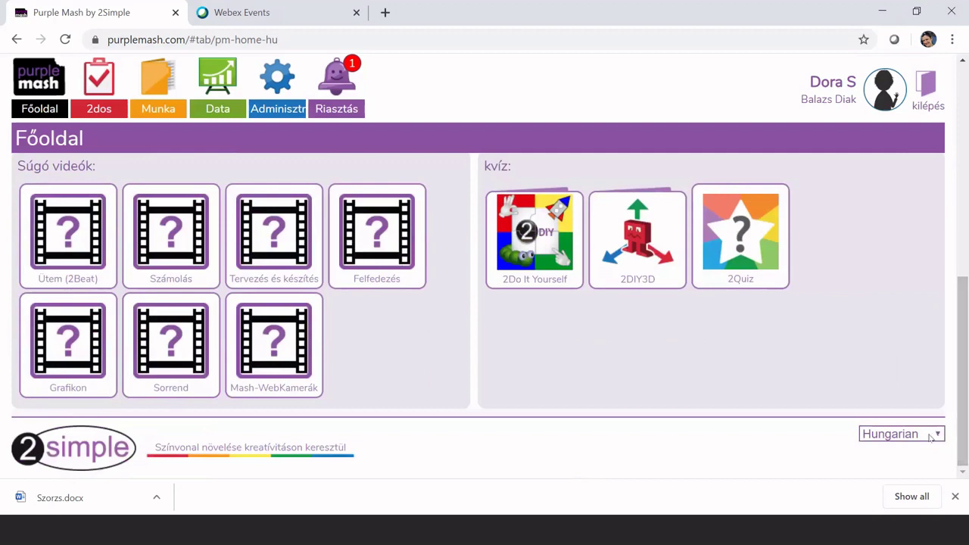
left_click_drag(961, 356, 955, 163)
Try to launch the Flash-based English vocabulary app with the school building picture from the Angol section
mouse_move(604, 215)
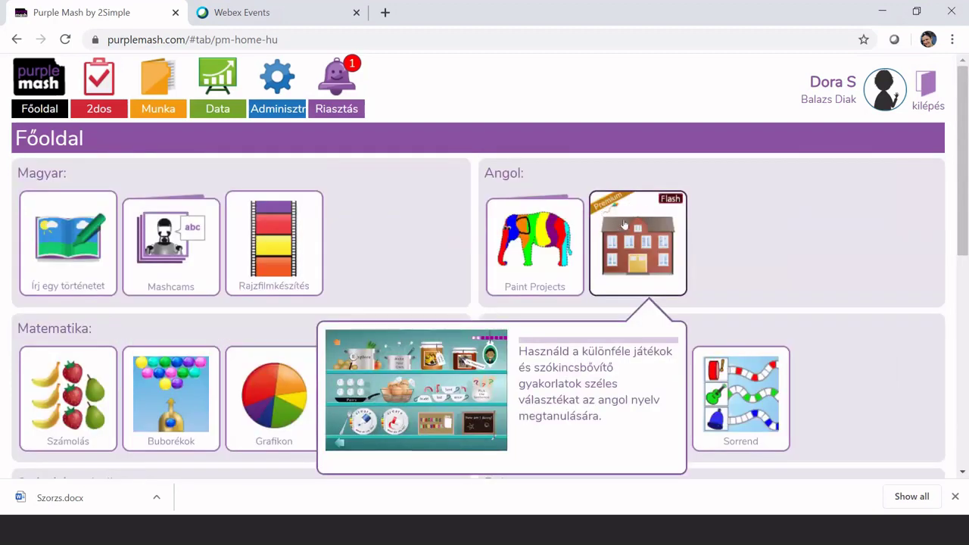
left_click(624, 225)
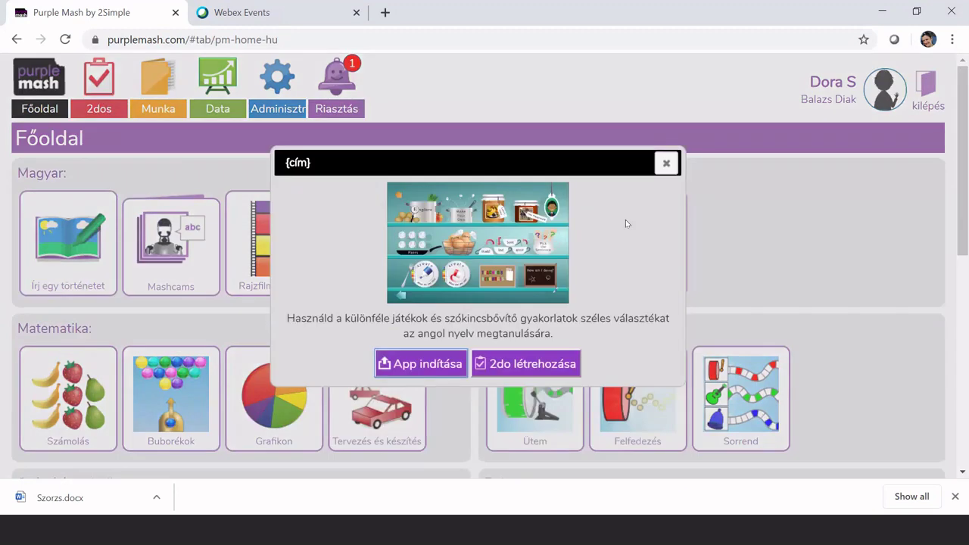
left_click(665, 163)
mouse_move(674, 225)
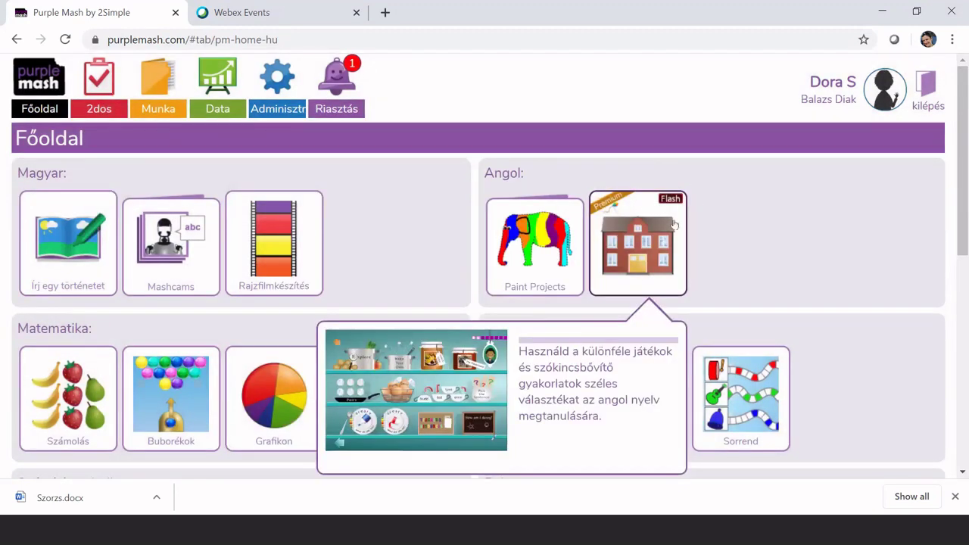
left_click(629, 266)
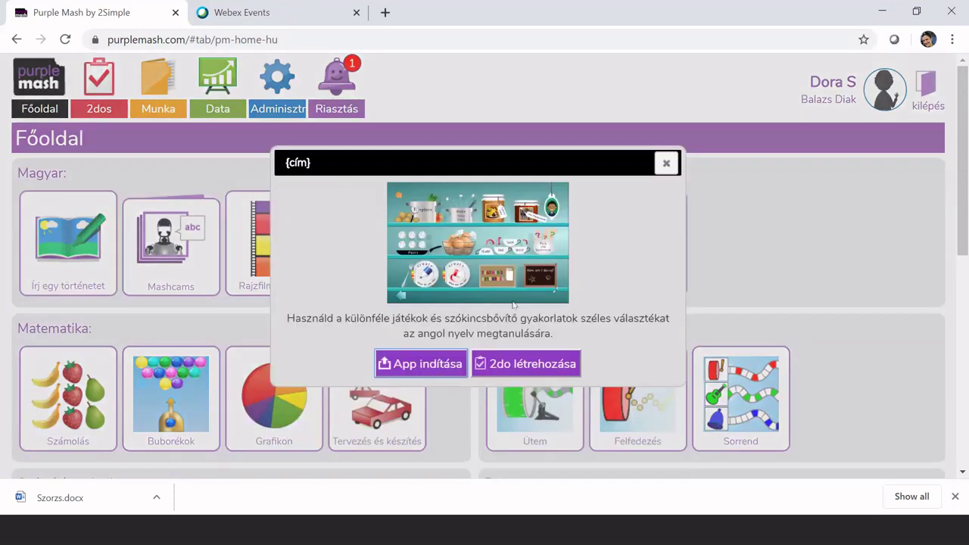
left_click(419, 365)
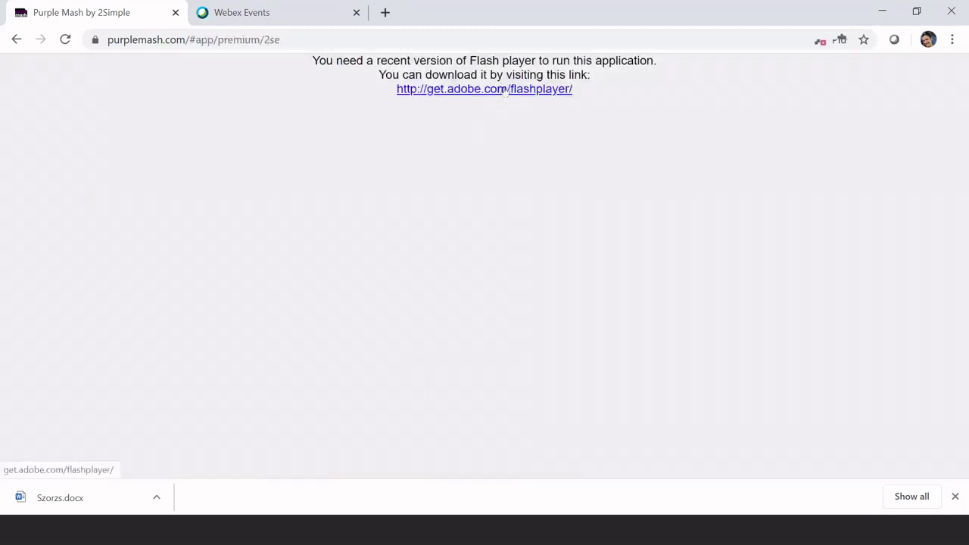
Review the Flash block on this page and switch the browser's Flash site setting to Ask first
left_click(808, 40)
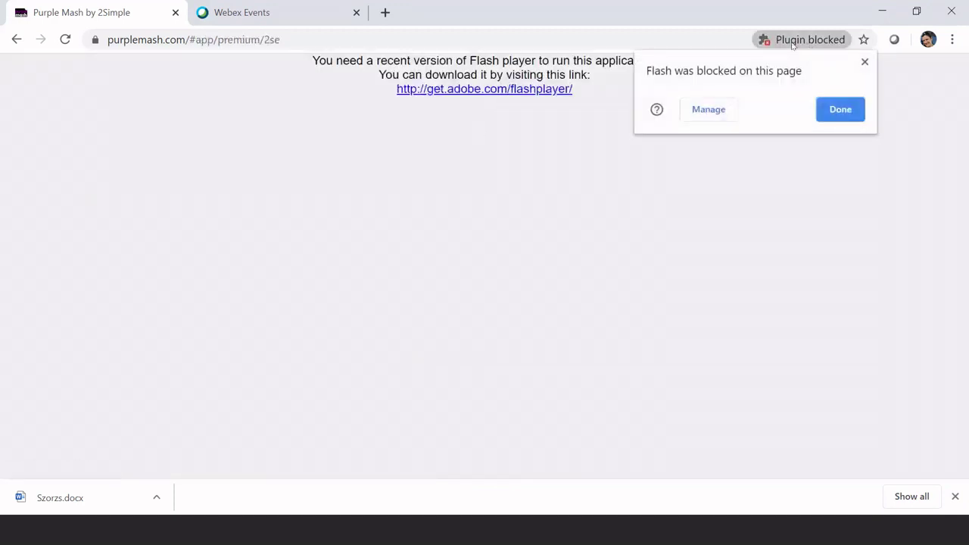
left_click(843, 114)
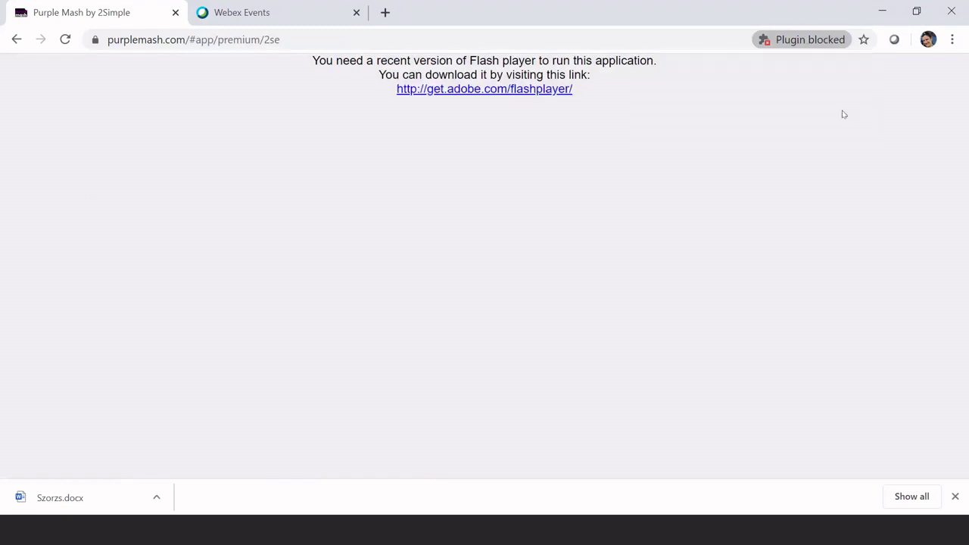
left_click(840, 40)
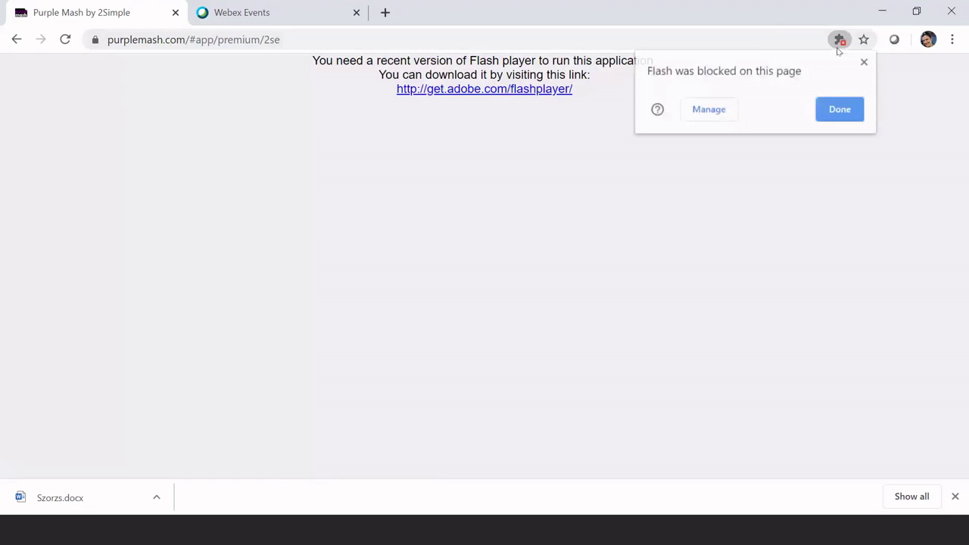
left_click(698, 113)
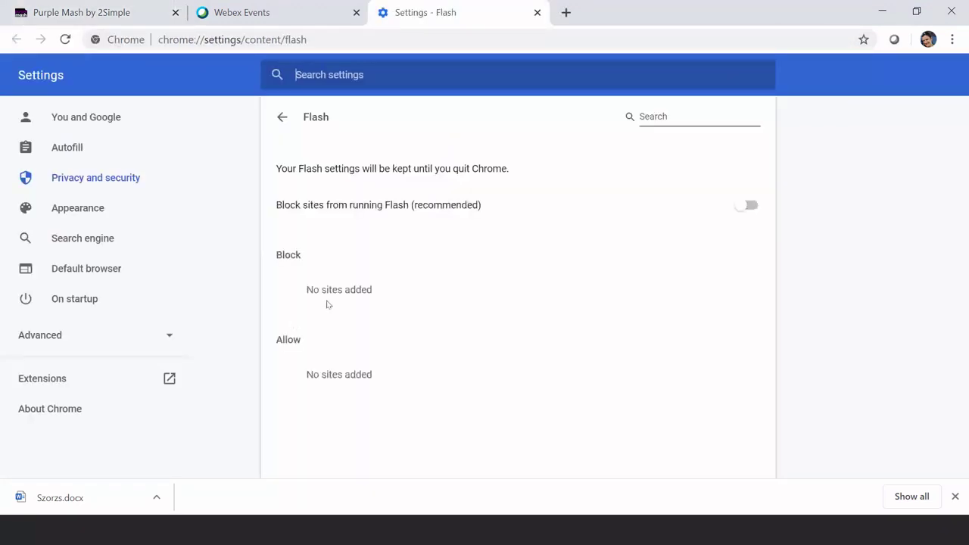
left_click(748, 206)
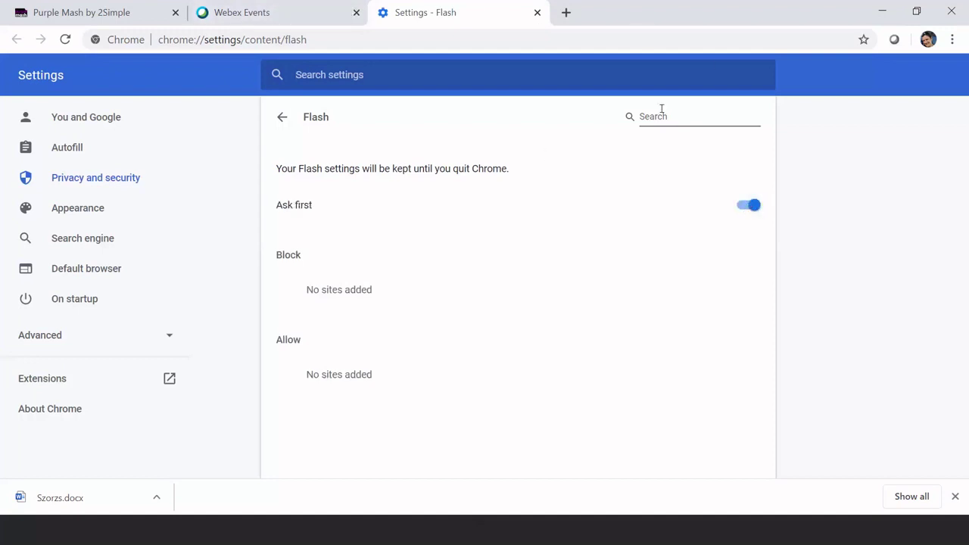
left_click(827, 41)
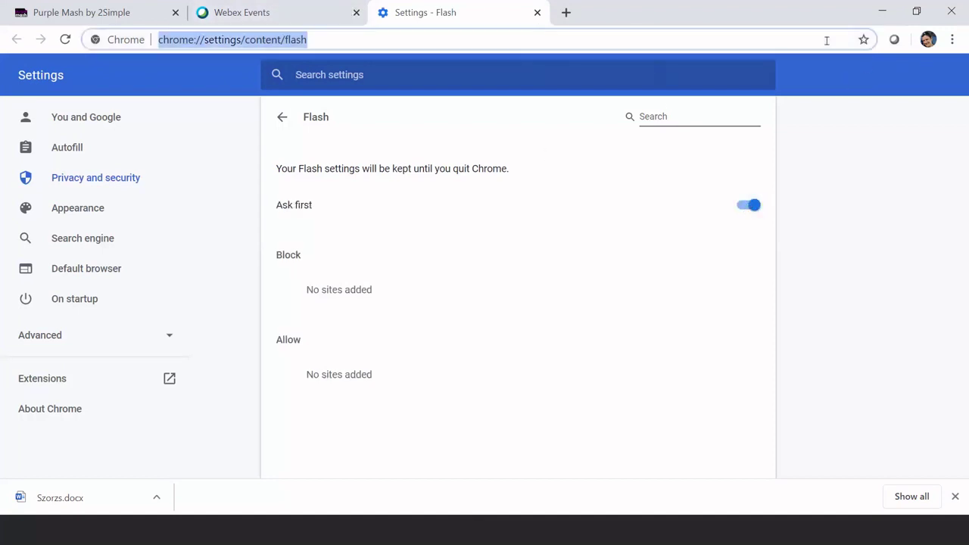
Return to the Purple Mash page and allow it to run Flash so the English vocabulary app loads
left_click(132, 21)
left_click(521, 89)
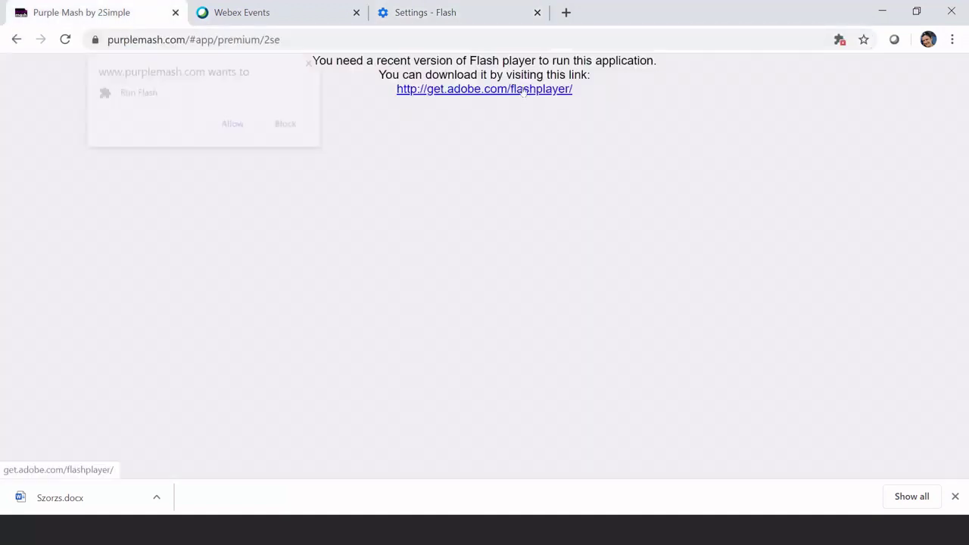
left_click(234, 124)
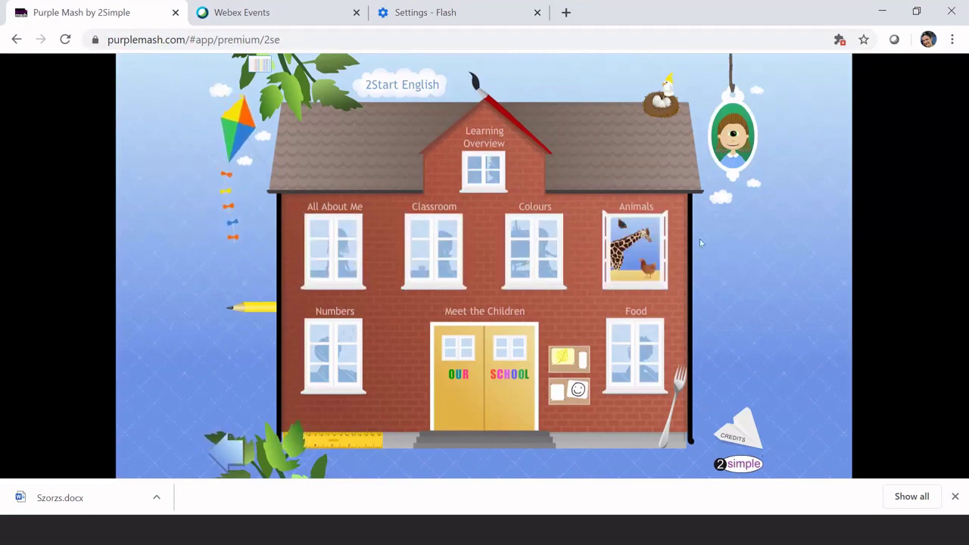
Start the Pairs game from the Animals topic at level 2, with words for common pets, farm and wild animals
left_click(623, 238)
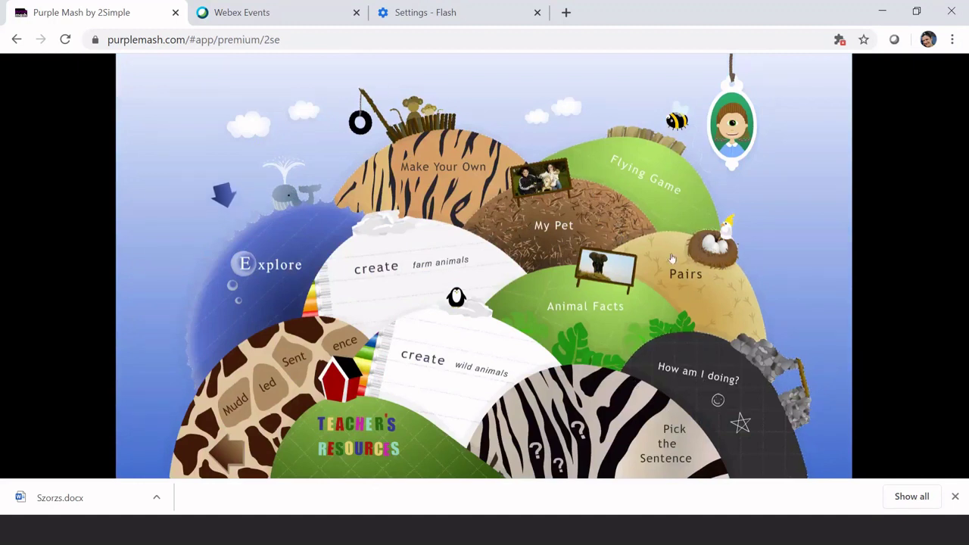
left_click(687, 275)
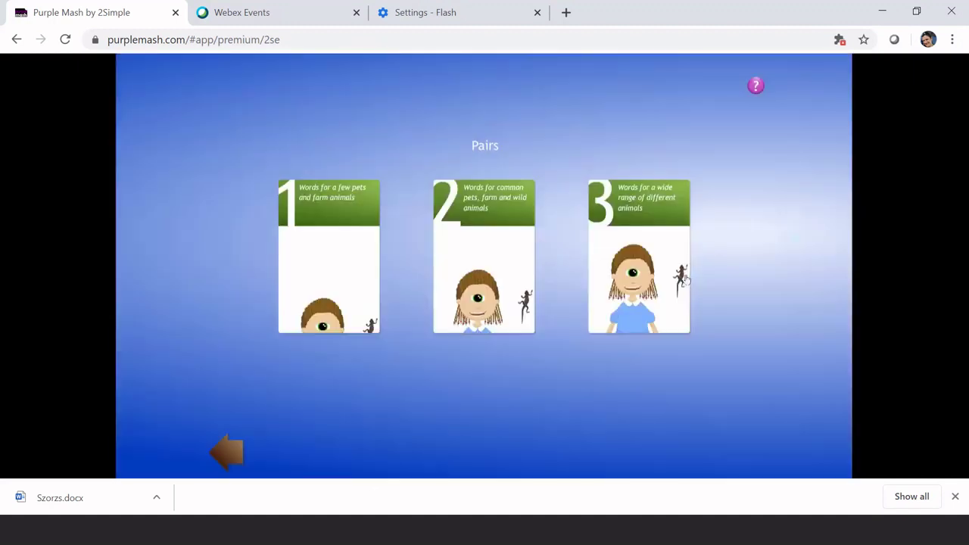
left_click(487, 285)
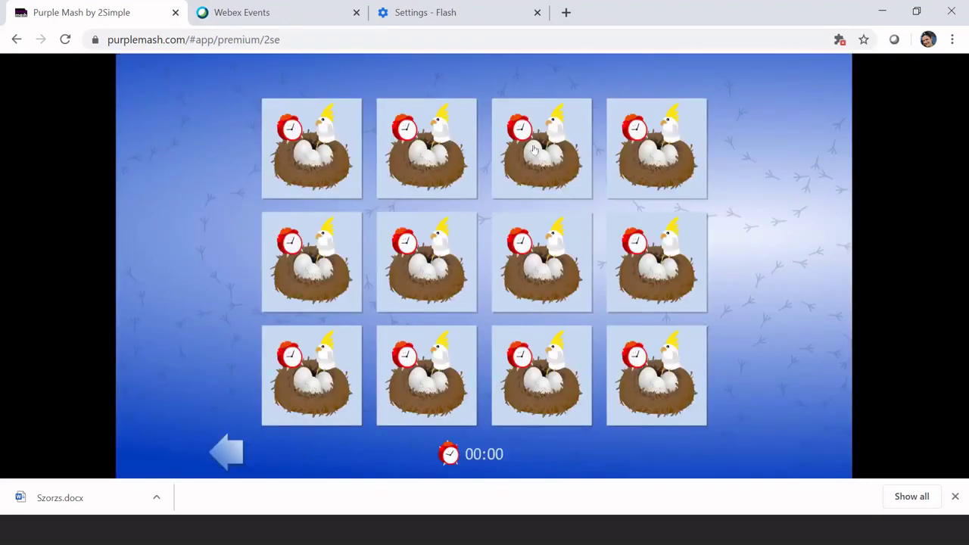
Turn over two cards in the top row of the Pairs game, and exit the app to the home page
left_click(538, 149)
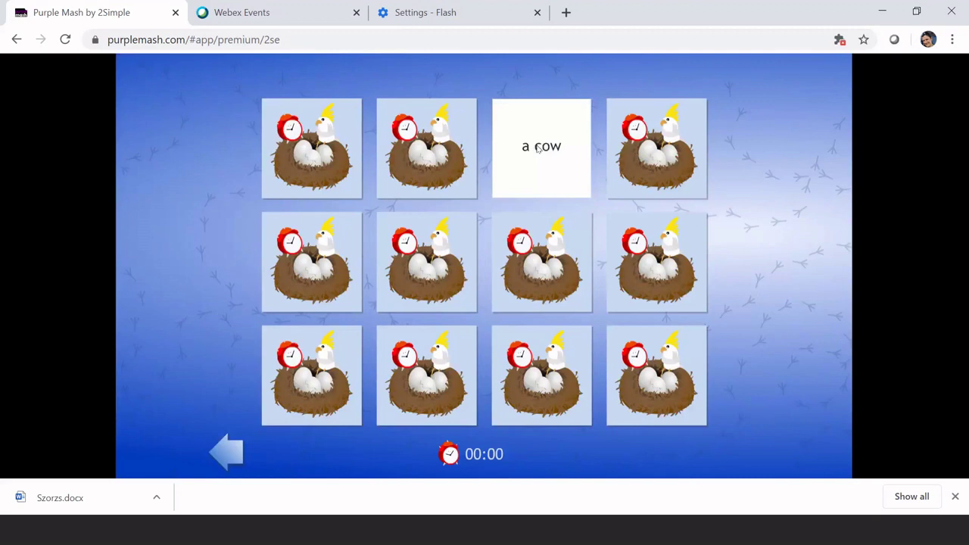
left_click(459, 156)
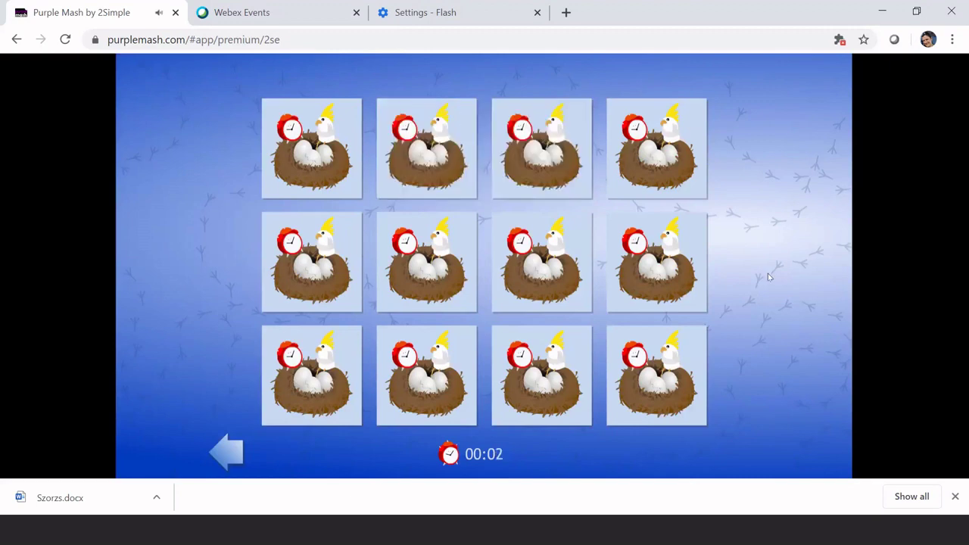
left_click(17, 40)
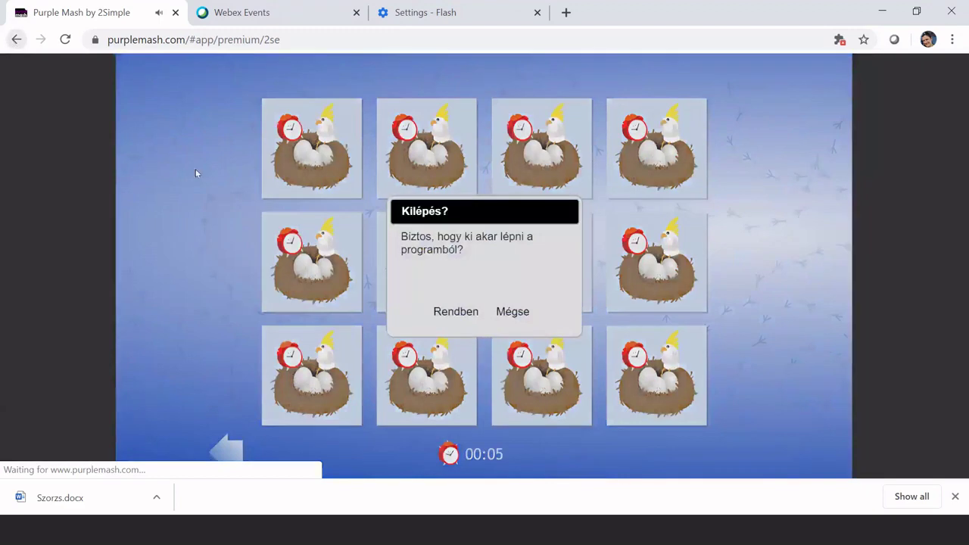
left_click(474, 304)
Look over the computing, drawing, help video and quiz sections on the Főoldal page
scroll(731, 356, "down", 5)
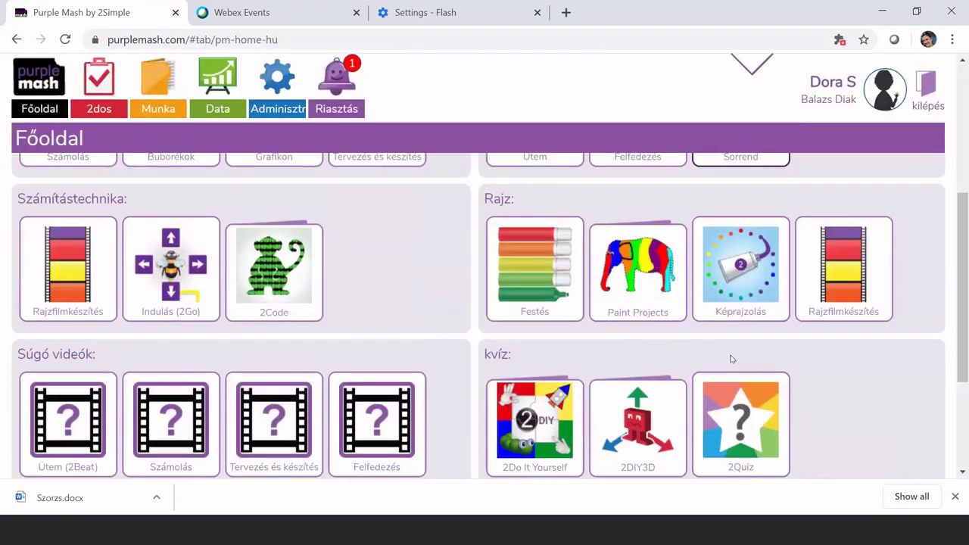
mouse_move(771, 337)
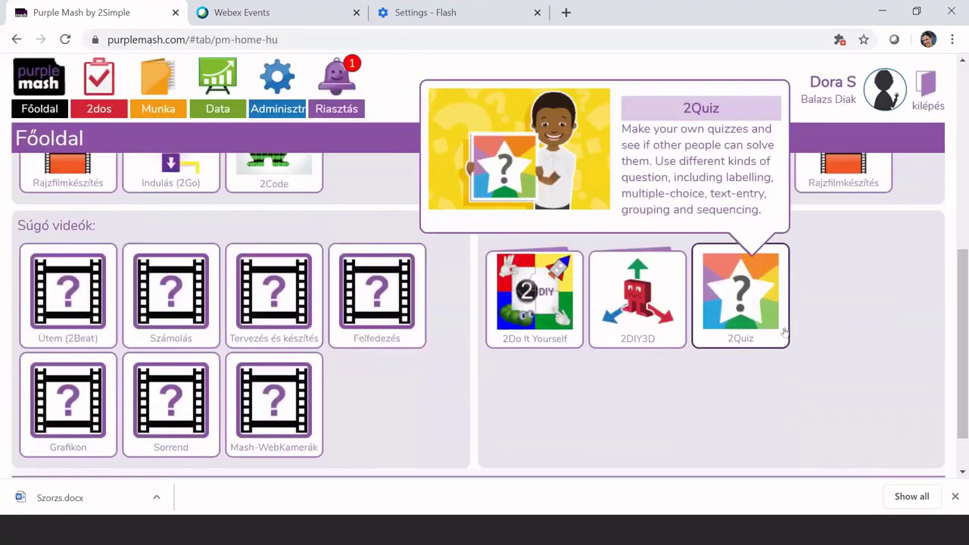
scroll(805, 296, "up", 3)
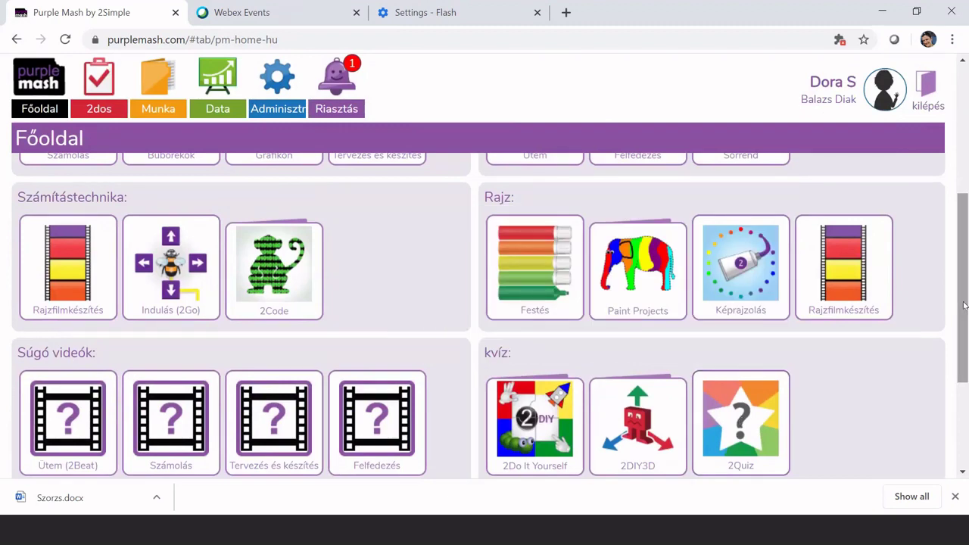
left_click_drag(965, 305, 964, 284)
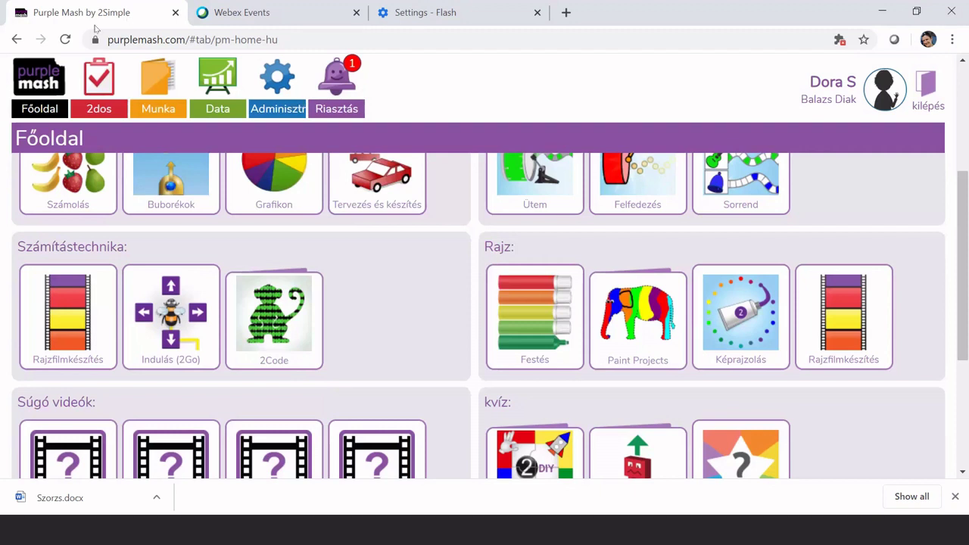
Browse the Munka folders to the Diákok folder of class 1a to show its pupils' folders
left_click(159, 87)
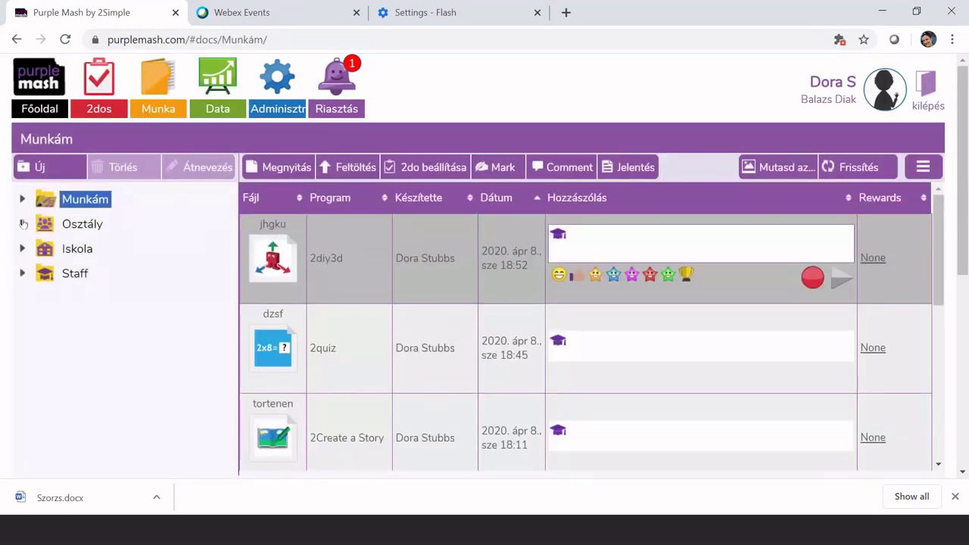
left_click(78, 224)
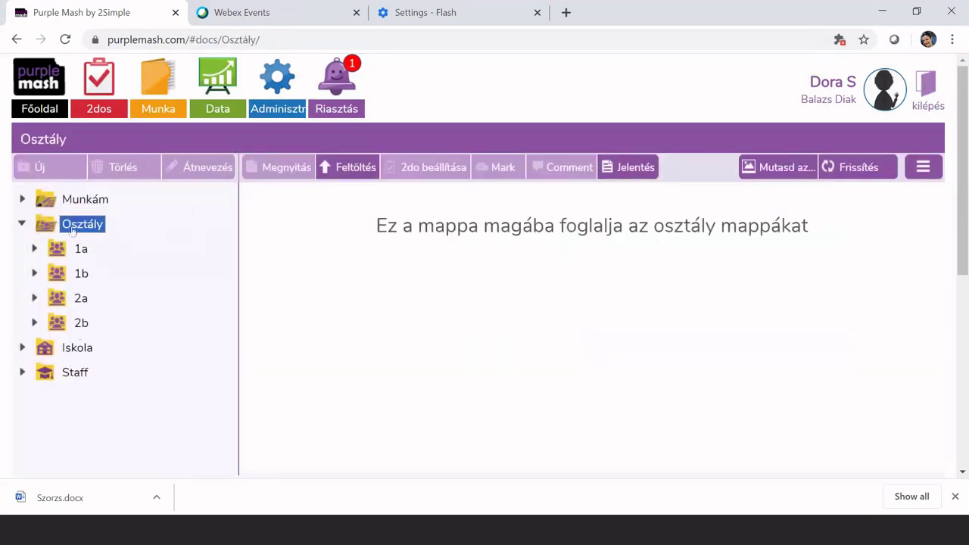
left_click(33, 249)
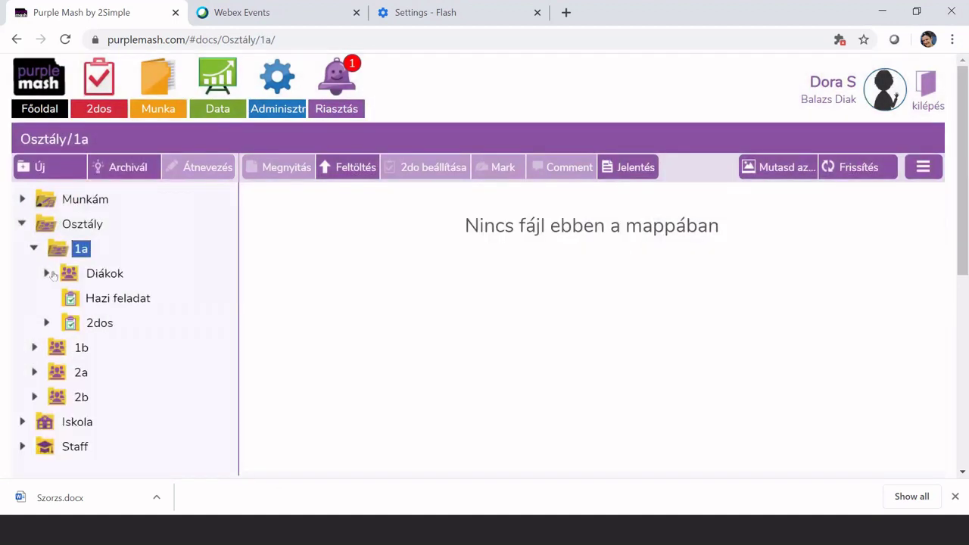
left_click(106, 273)
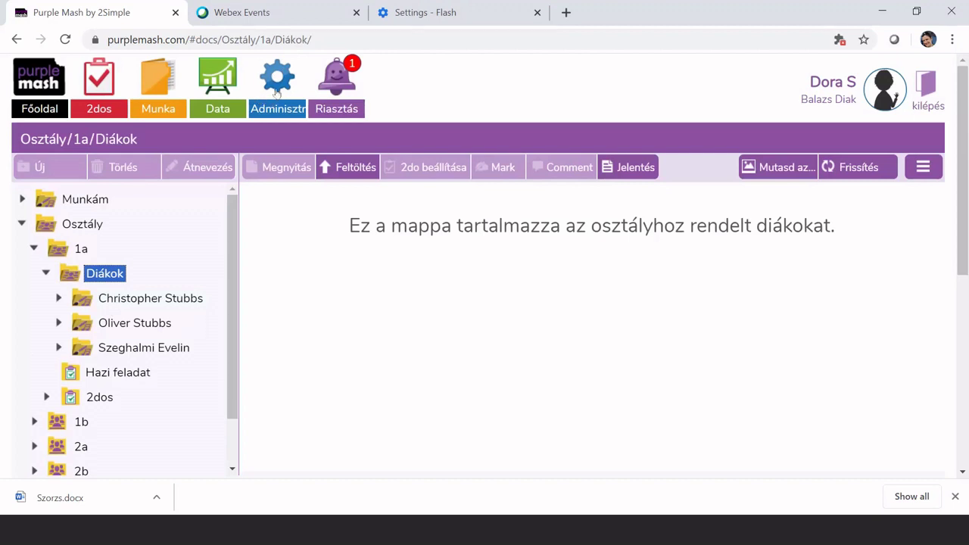
Launch the Create and manage users tool from the administration options and show its list of pupils
left_click(277, 96)
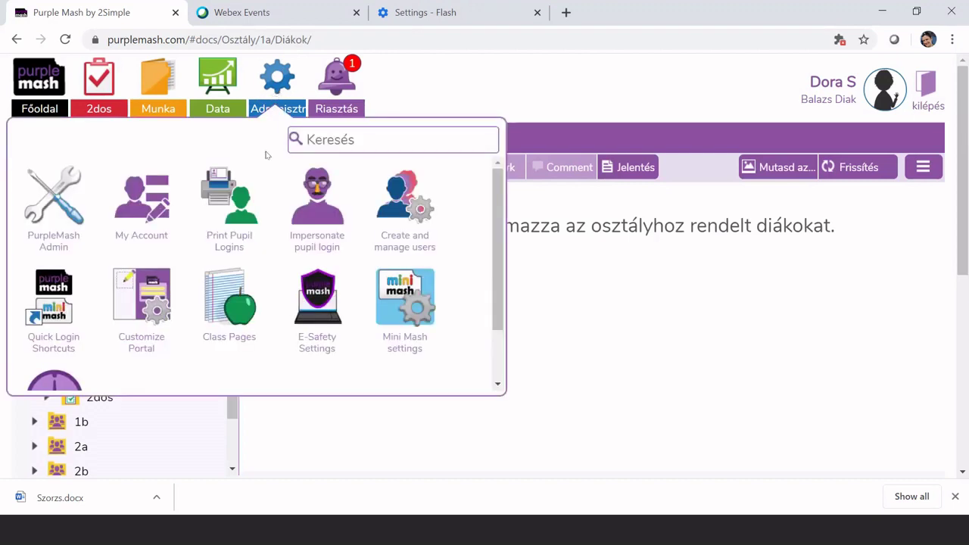
left_click(415, 199)
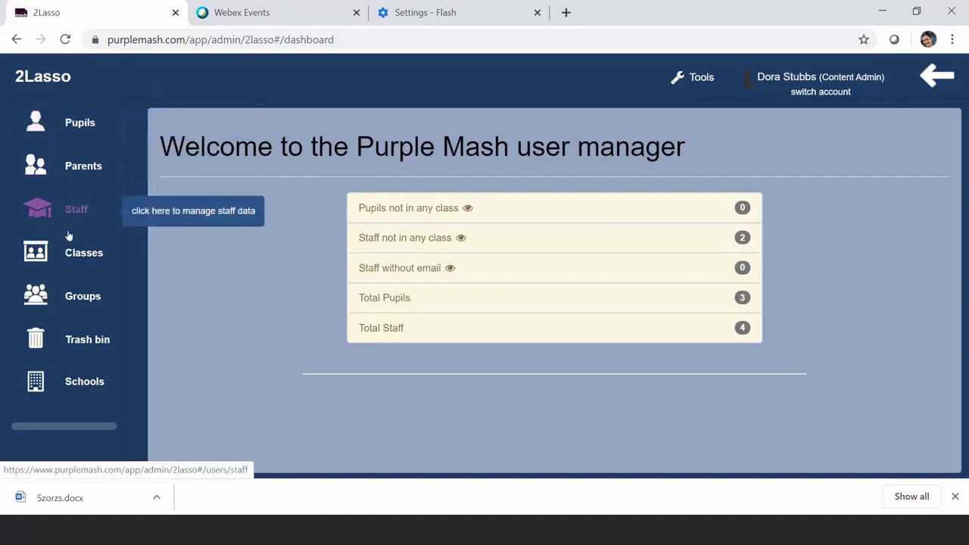
left_click(82, 121)
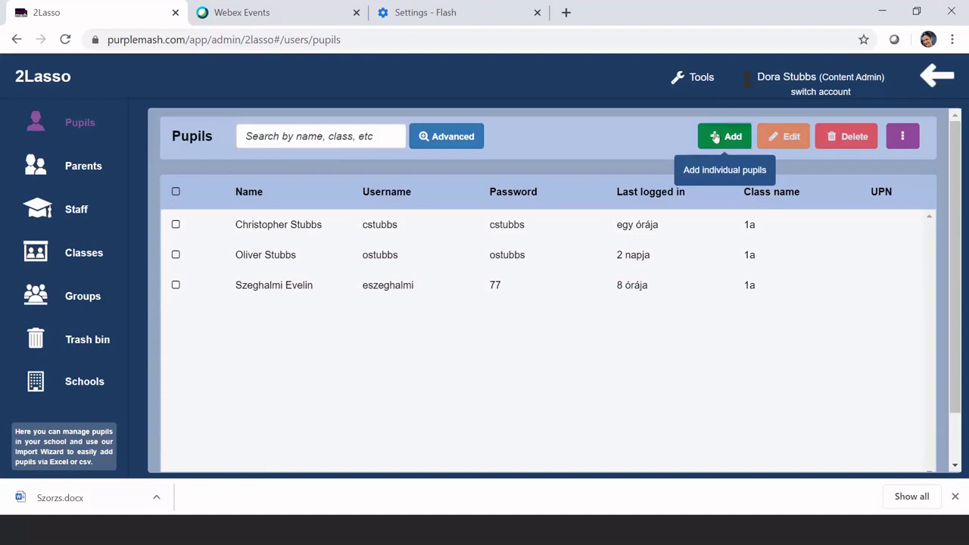
Bring up a blank form for an individual new pupil and examine its name, username, email, password, gender and class fields
left_click(716, 136)
scroll(408, 318, "down", 1)
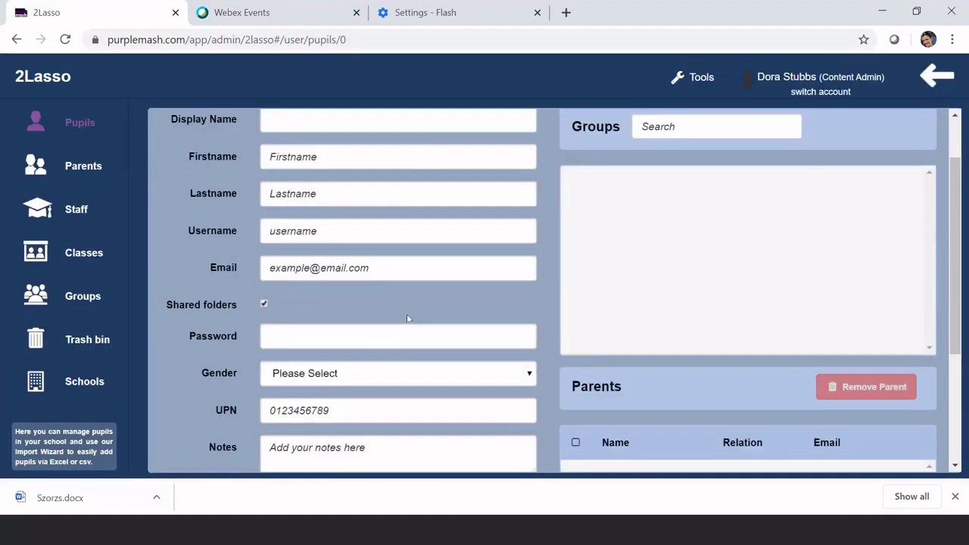
scroll(325, 218, "up", 1)
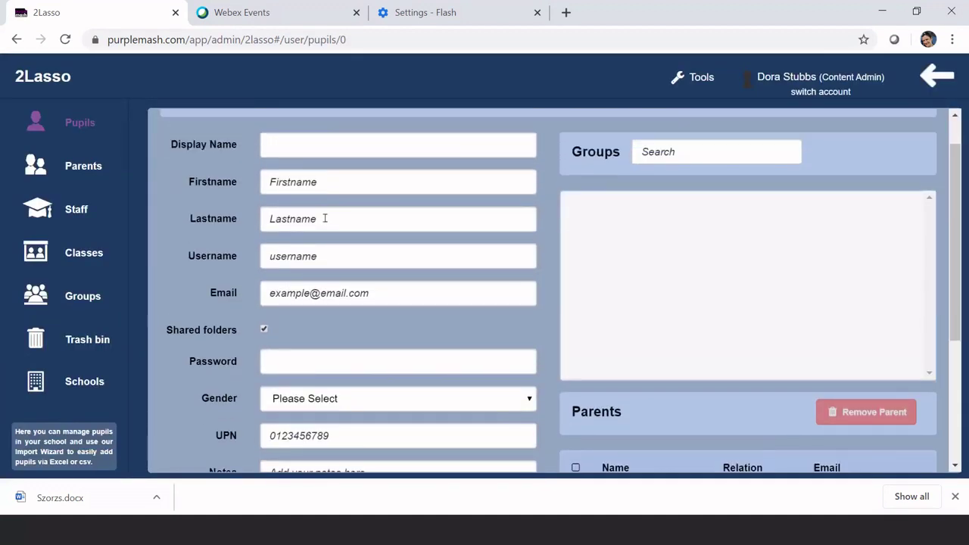
scroll(330, 222, "down", 2)
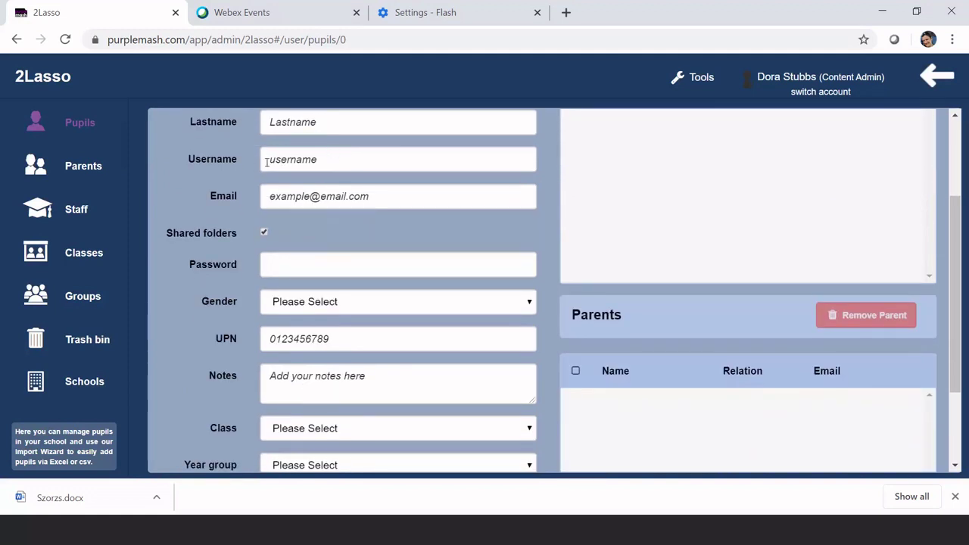
left_click(301, 258)
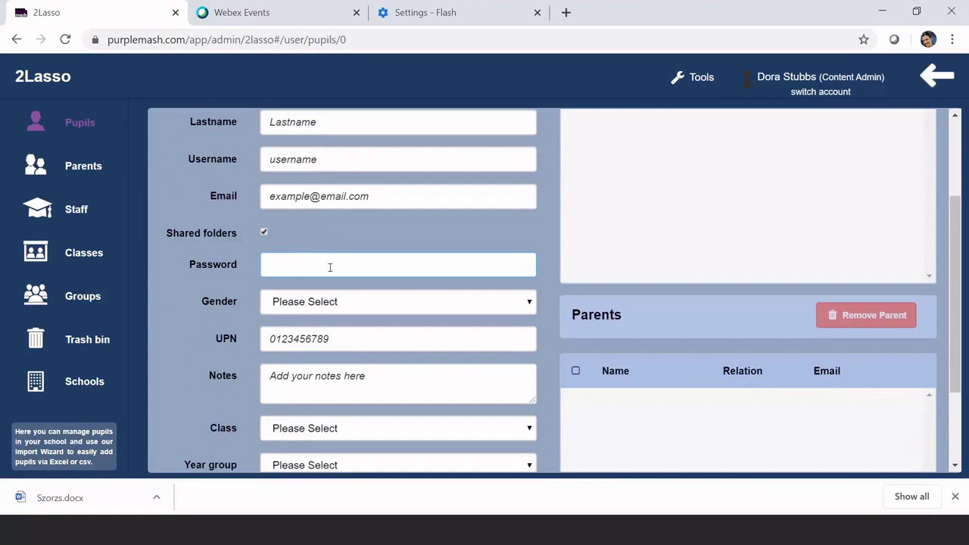
left_click(330, 303)
left_click(330, 304)
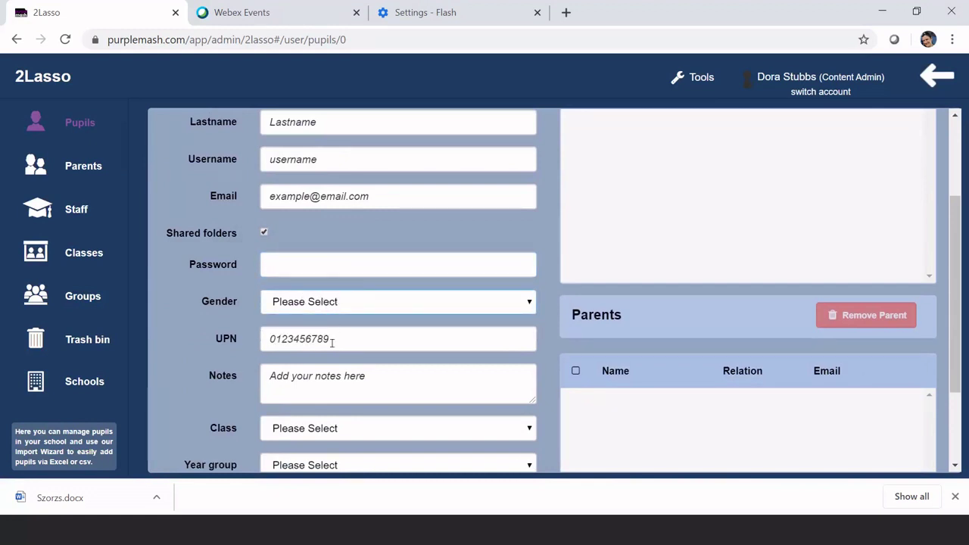
scroll(335, 318, "down", 1)
scroll(331, 333, "up", 2)
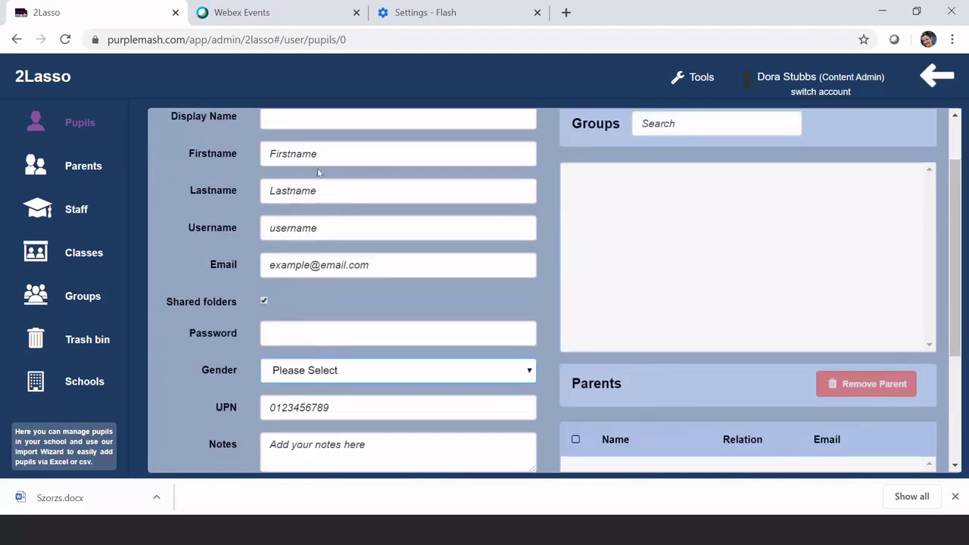
scroll(330, 333, "down", 2)
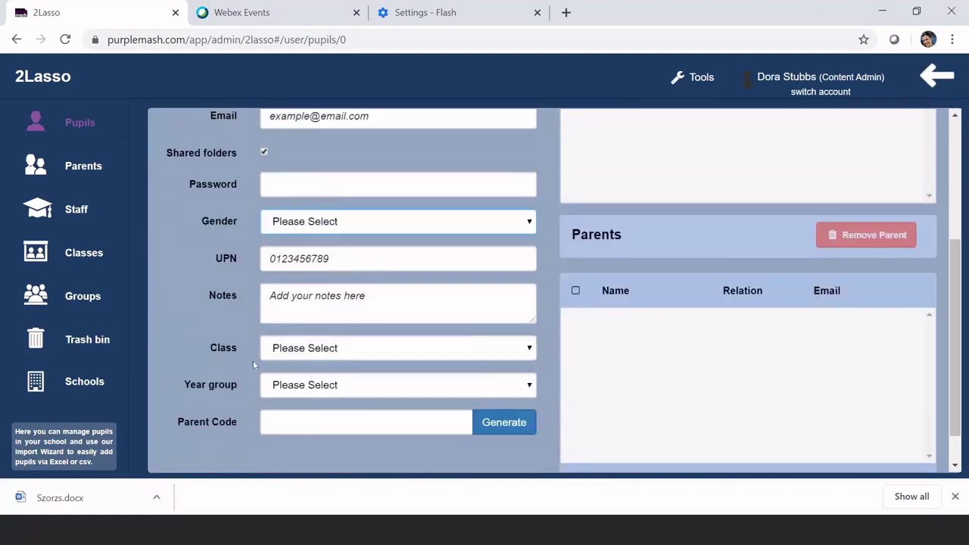
View the available classes for the new pupil without choosing one, and leave the user manager without saving
left_click(333, 348)
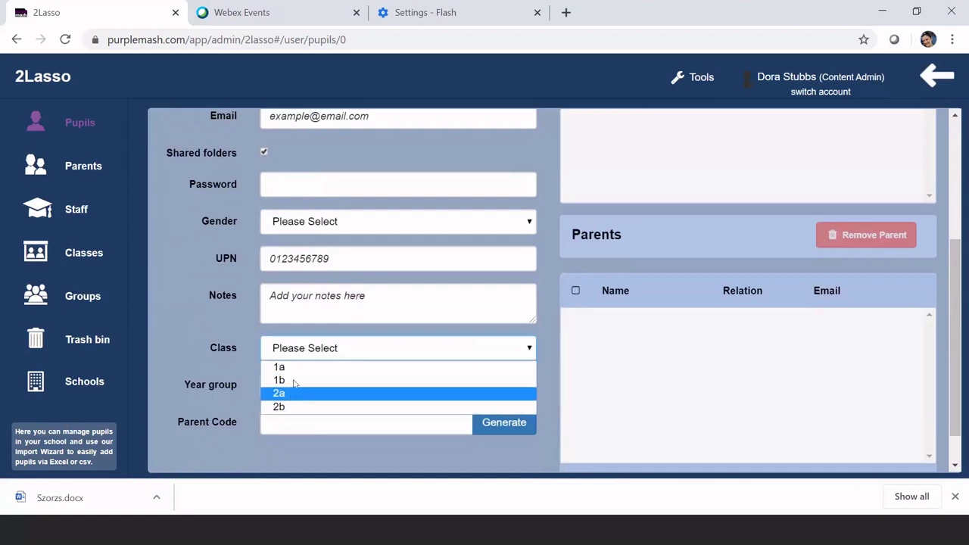
left_click(345, 341)
scroll(700, 271, "up", 5)
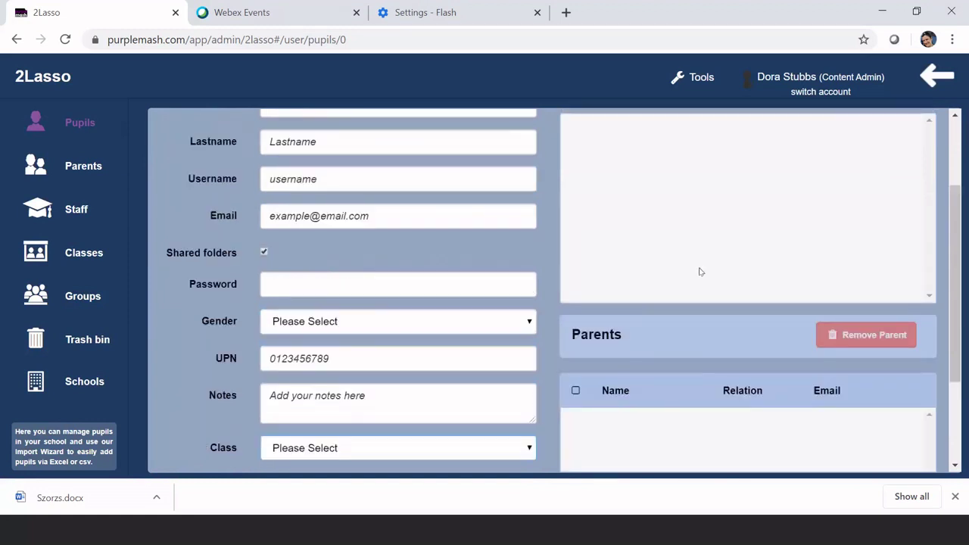
left_click(936, 76)
left_click(455, 287)
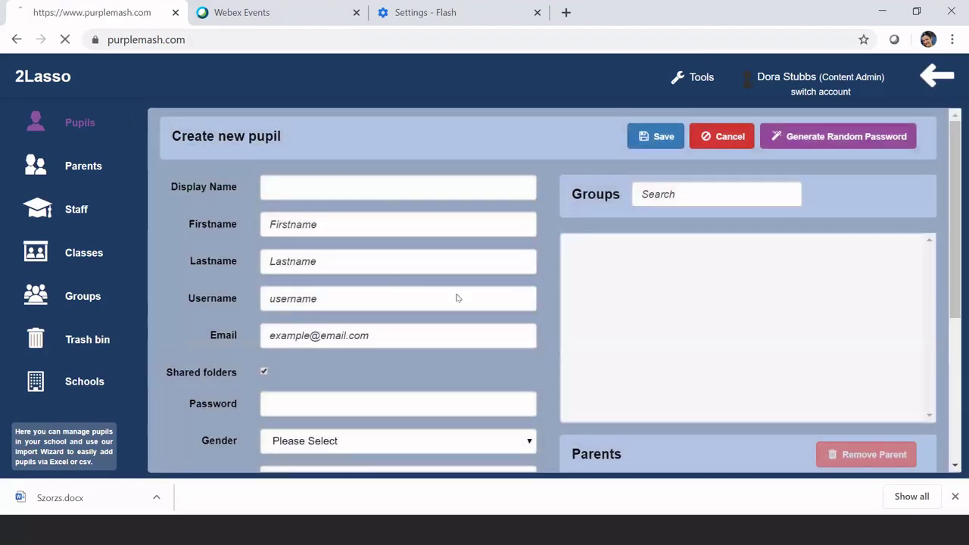